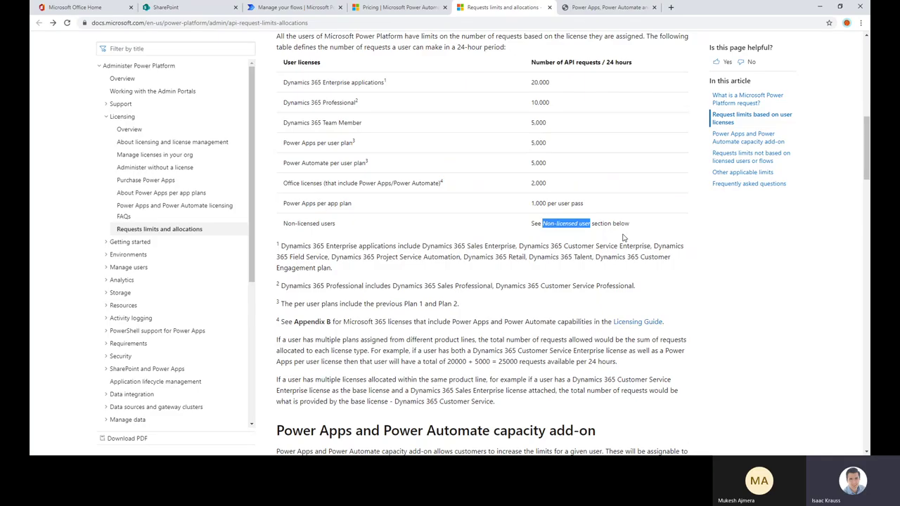
- Search the request limits article for "Non-licensed user" and read the section on limits not based on licensed users
key("ctrl+f")
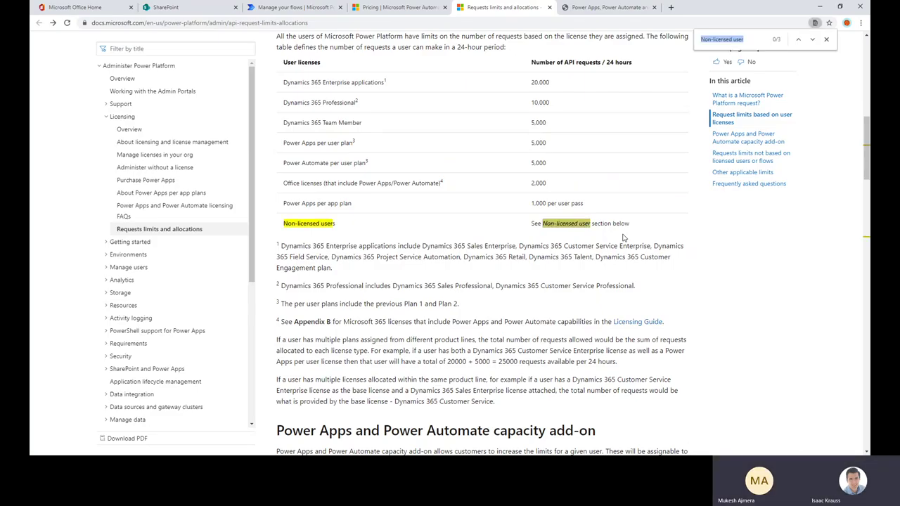
key("Return")
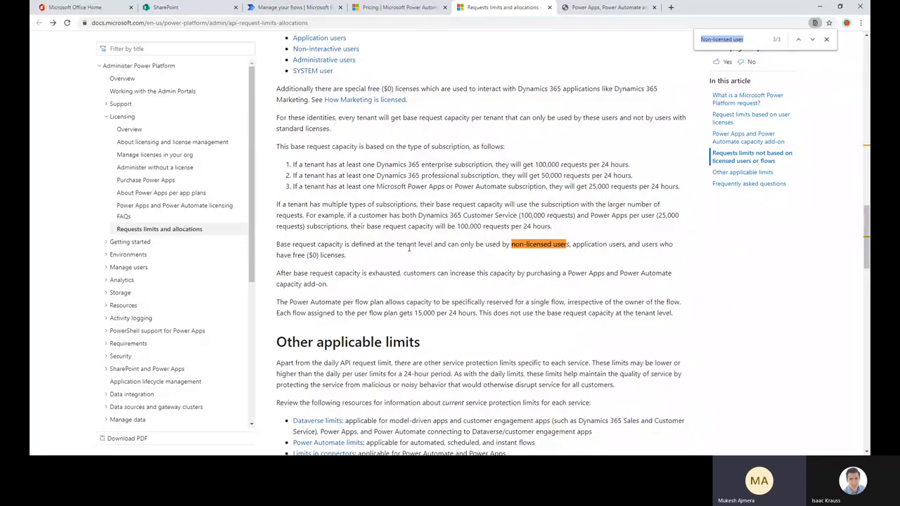
scroll(415, 253, "down", 2)
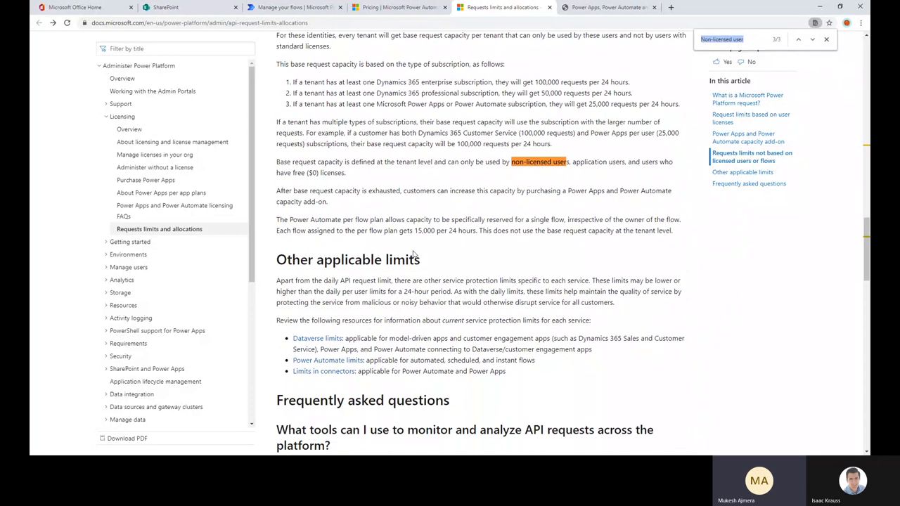
scroll(422, 253, "down", 3)
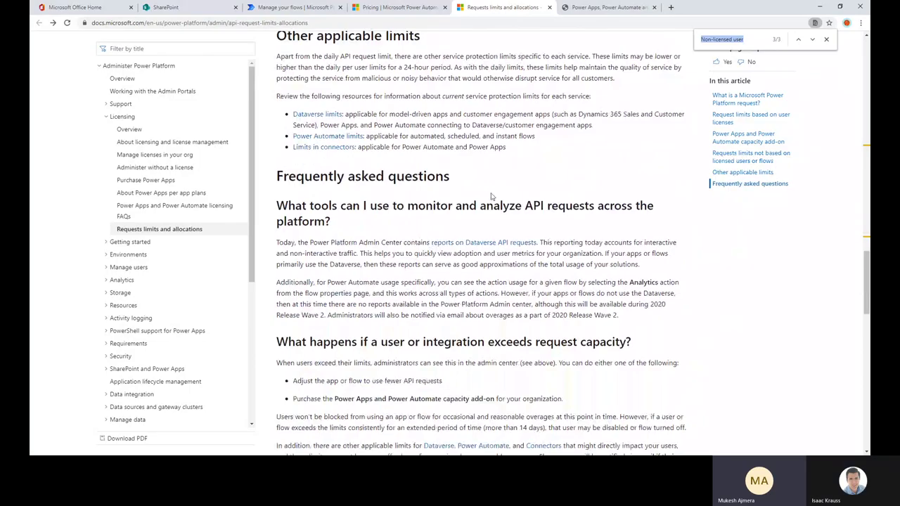
scroll(492, 197, "up", 2)
- Review the Power Apps subscription overview and the per app plan's offer and entitlement tables in the licensing guide PDF
left_click(610, 7)
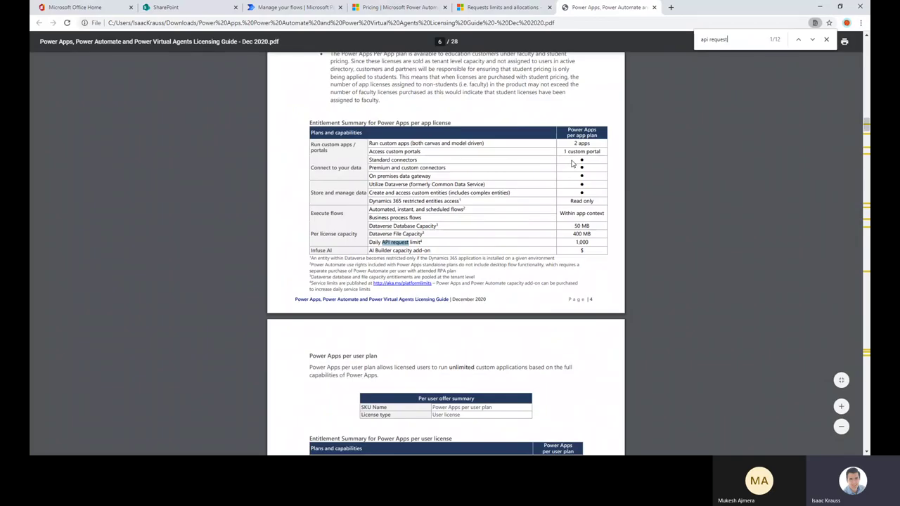
scroll(572, 164, "down", 2)
scroll(573, 164, "up", 5)
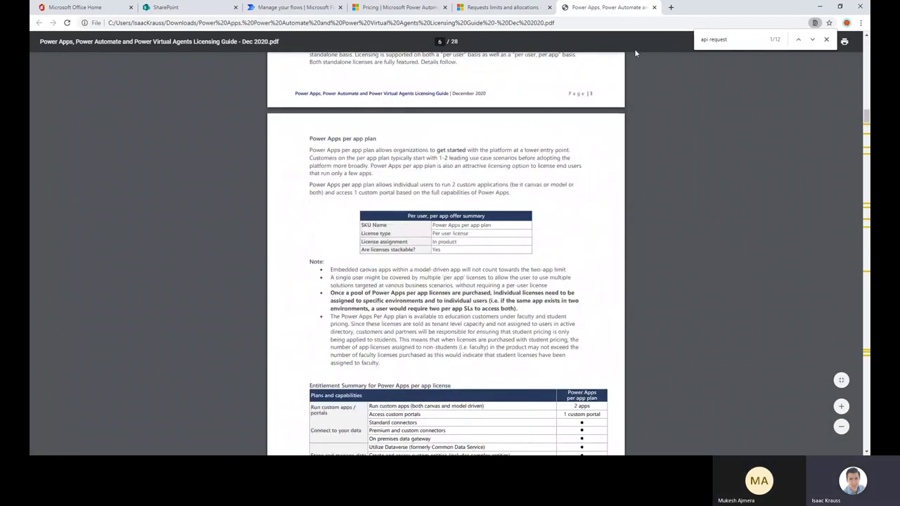
left_click(634, 23)
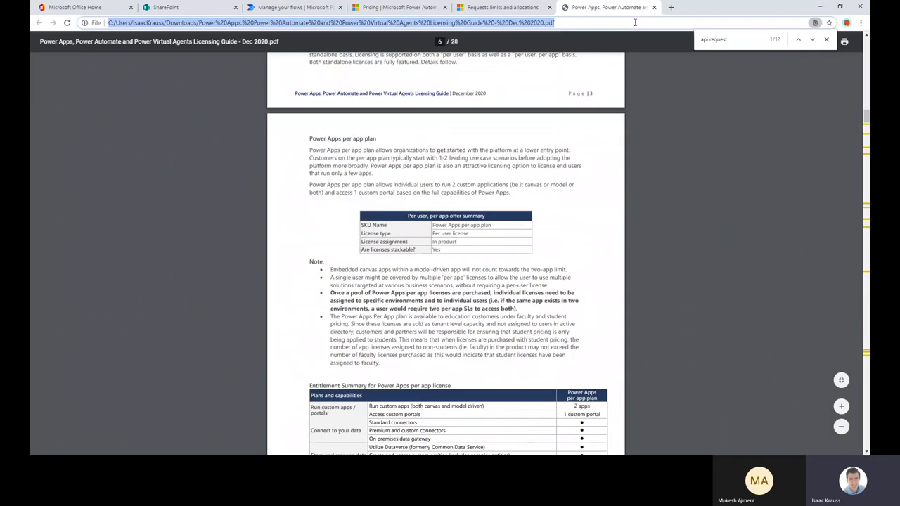
left_click(718, 240)
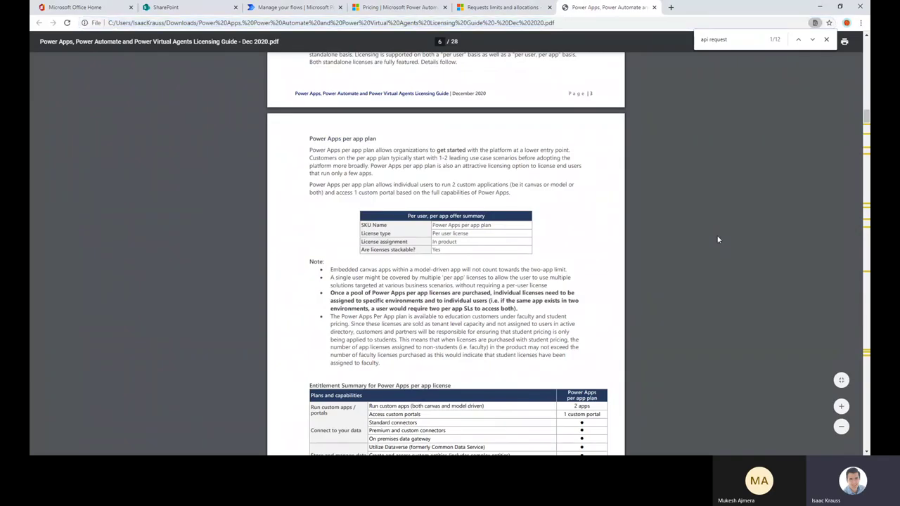
scroll(658, 273, "down", 1)
scroll(669, 281, "up", 3)
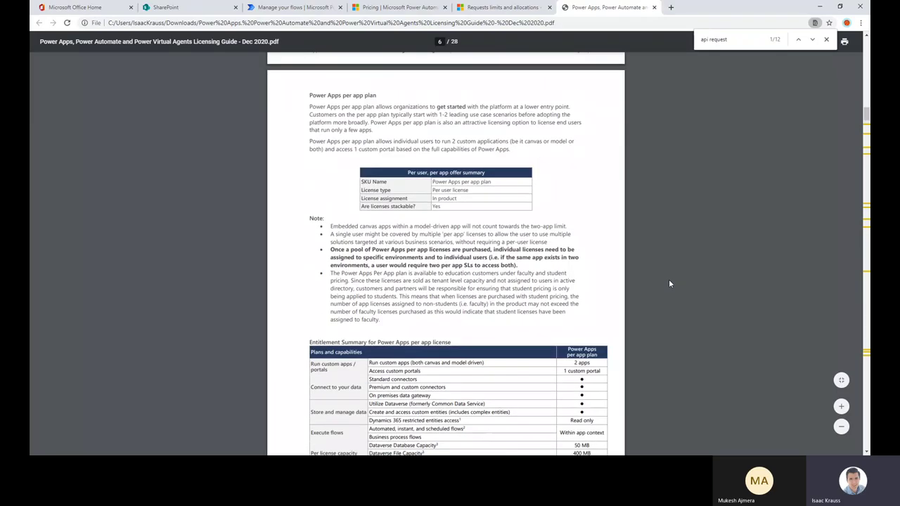
scroll(669, 284, "up", 4)
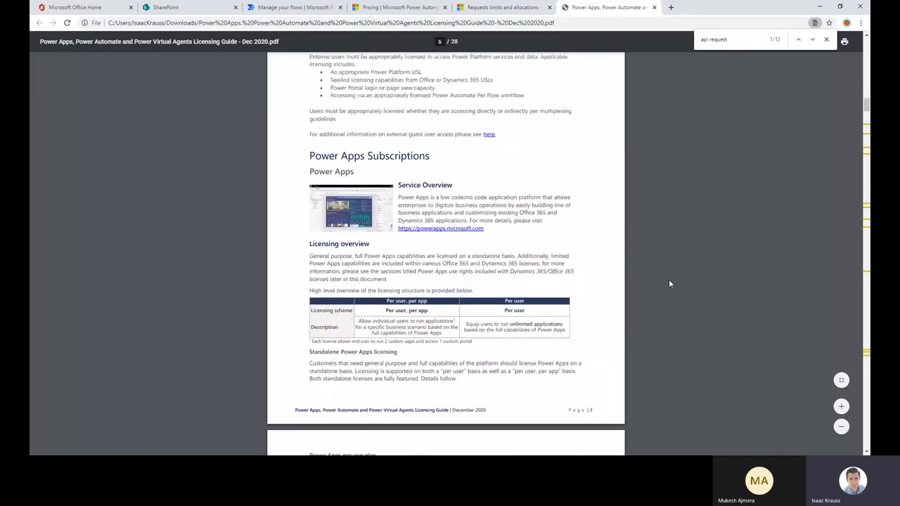
scroll(668, 283, "down", 3)
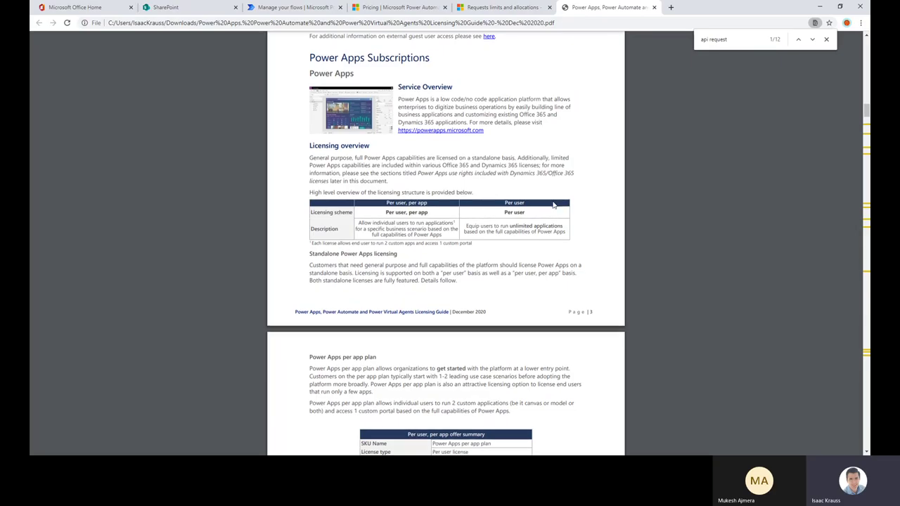
scroll(552, 205, "down", 5)
scroll(549, 204, "down", 8)
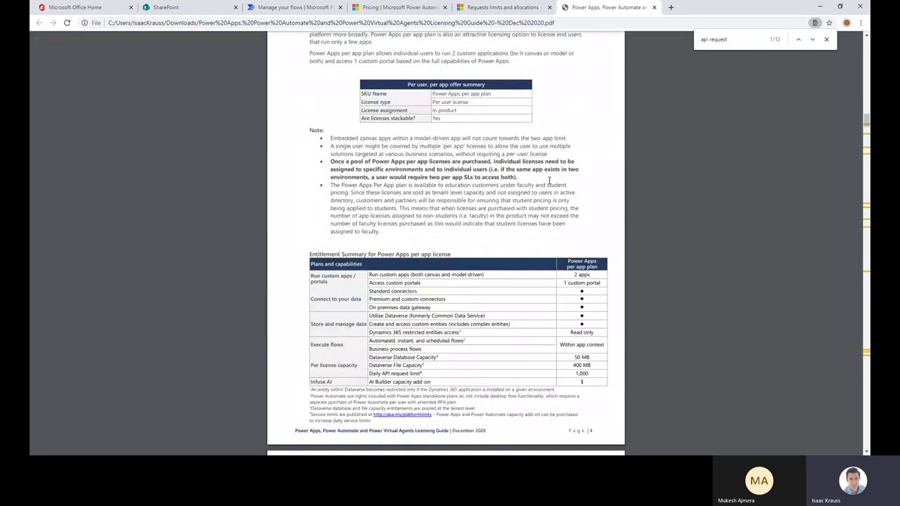
scroll(549, 183, "up", 3)
scroll(547, 180, "up", 5)
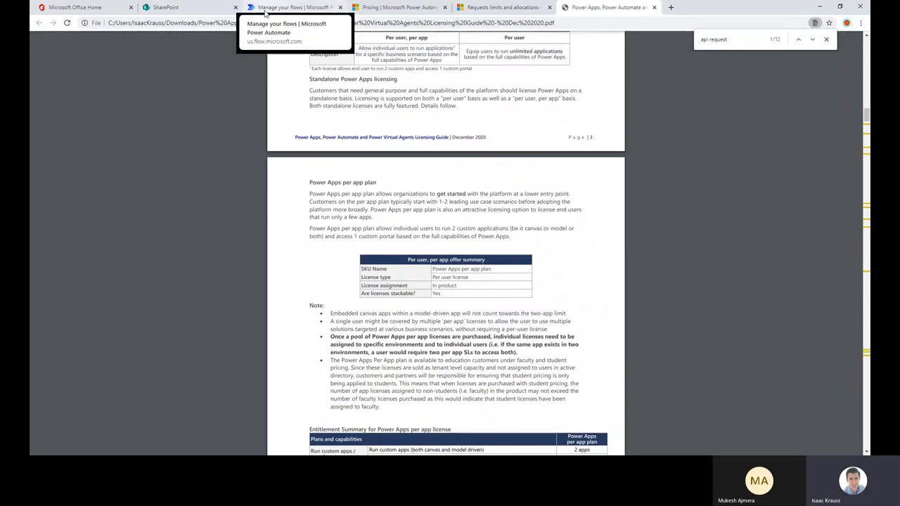
- Switch to Power Automate and open the Admin Center link from its settings in a new browser tab
left_click(266, 13)
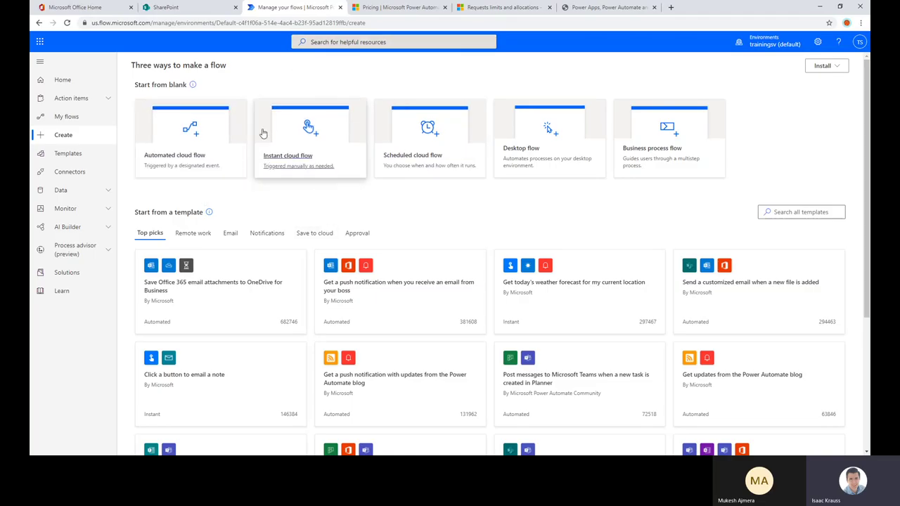
left_click(818, 43)
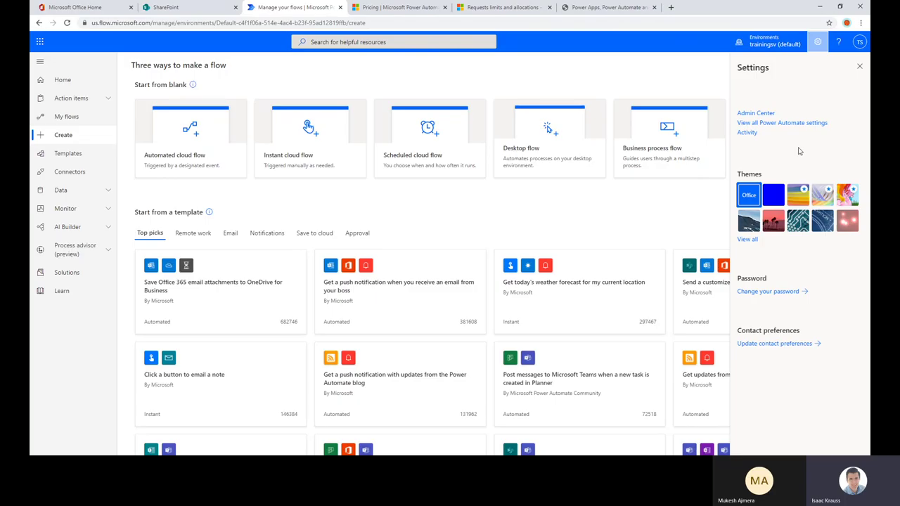
right_click(755, 112)
left_click(781, 118)
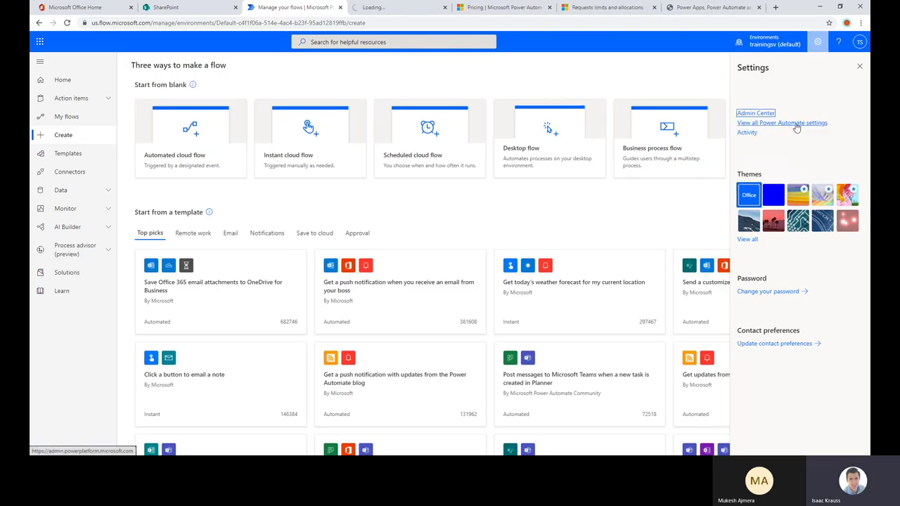
- View the full Power Automate settings, close them, and try to open their link in a new tab
left_click(797, 124)
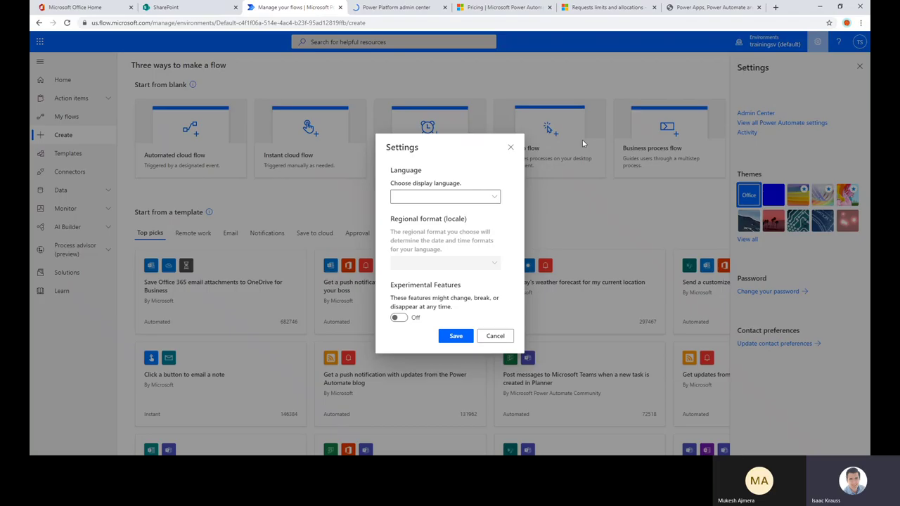
left_click(512, 146)
right_click(780, 126)
left_click(801, 135)
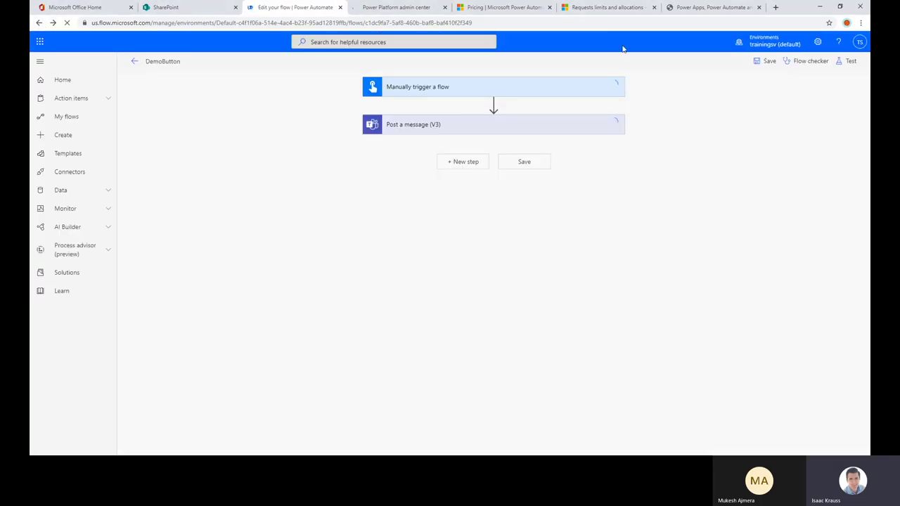
- Check the Power Platform admin center's environments page, and view and dismiss the full Power Automate settings
left_click(817, 42)
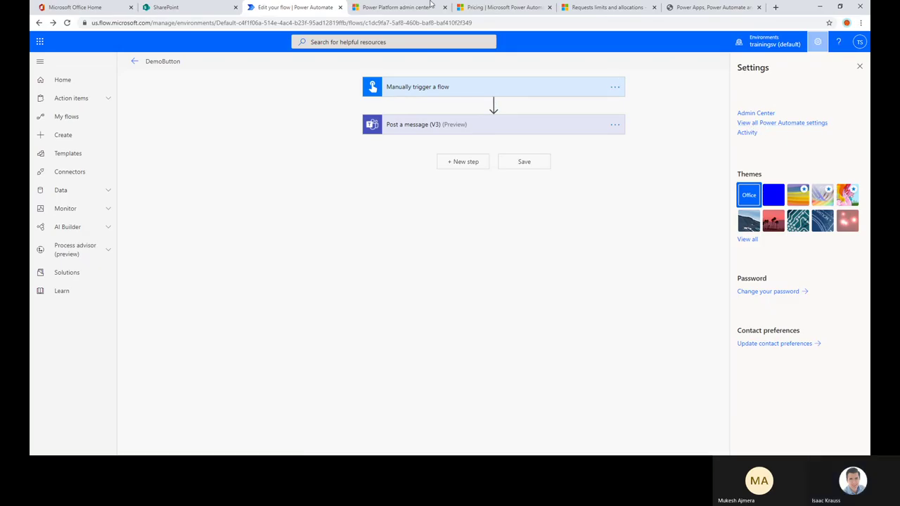
left_click(394, 7)
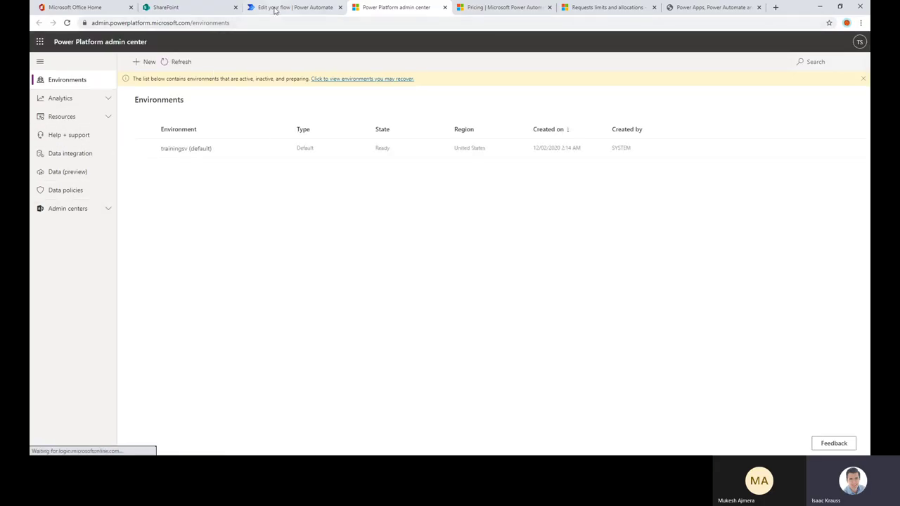
left_click(275, 7)
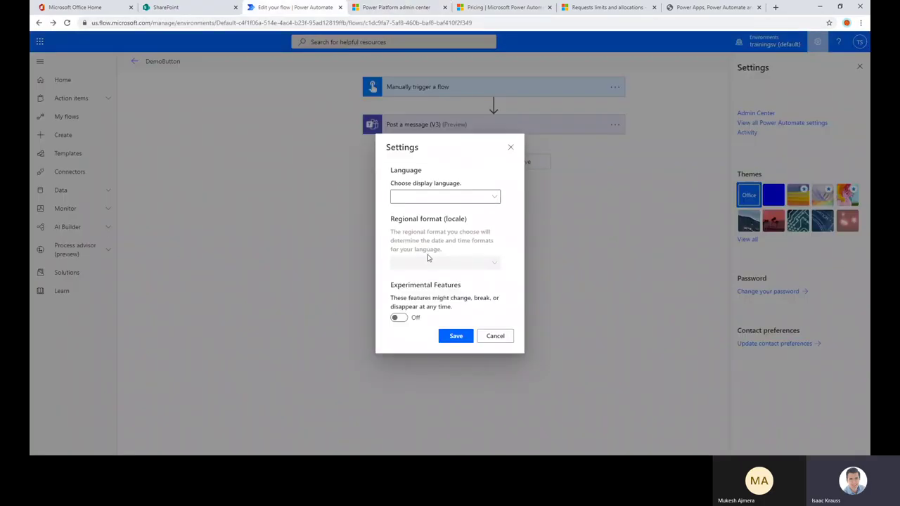
left_click(508, 147)
- Open the Power Automate activity log and view it filtered by notifications, failures and all activity
left_click(750, 133)
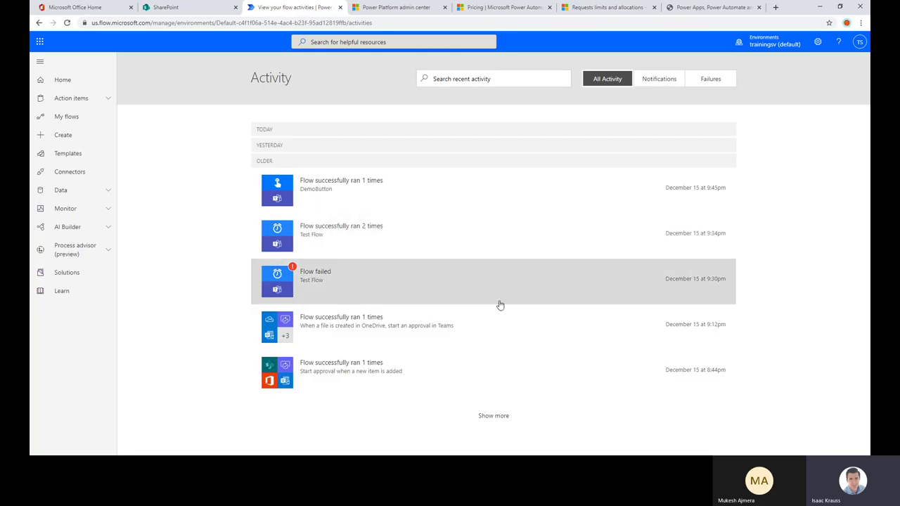
left_click(495, 415)
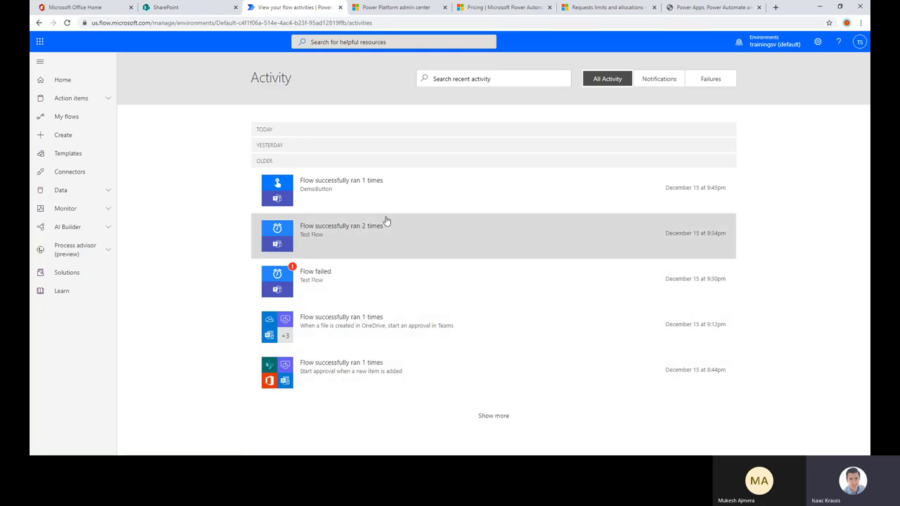
left_click(659, 79)
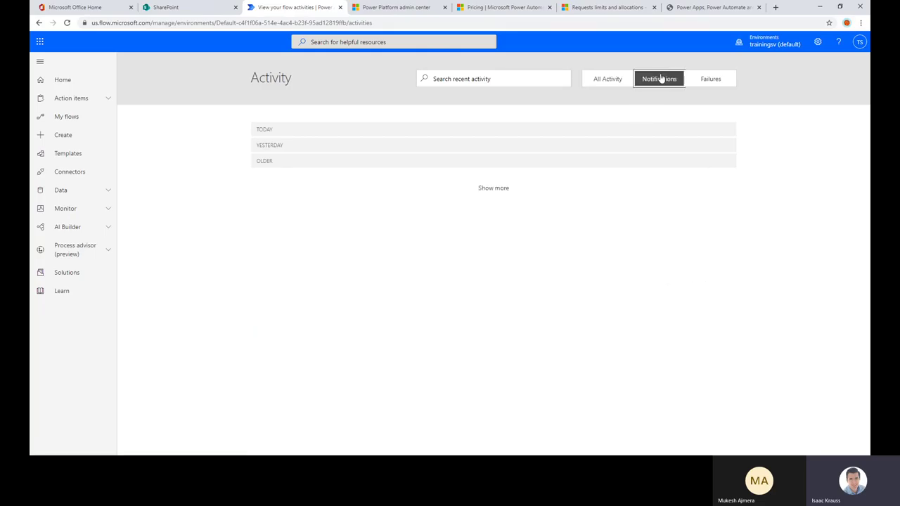
left_click(610, 78)
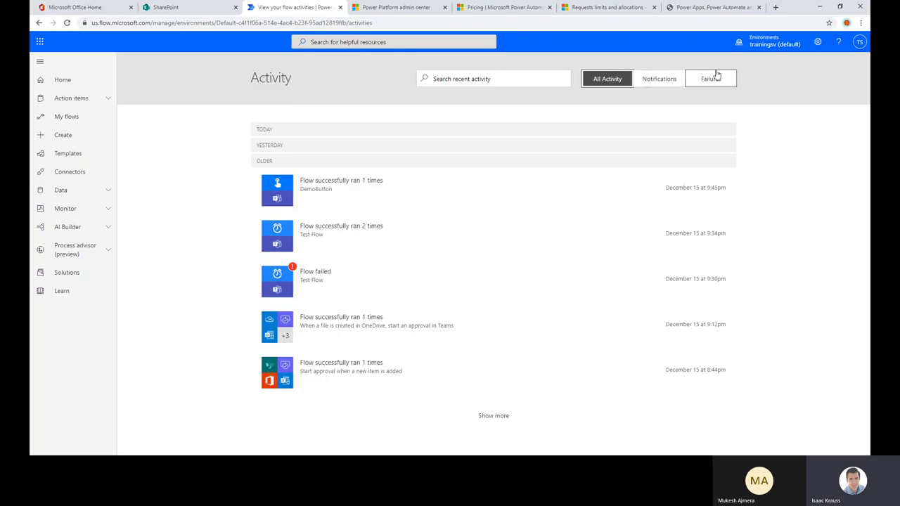
left_click(712, 78)
left_click(660, 79)
left_click(600, 83)
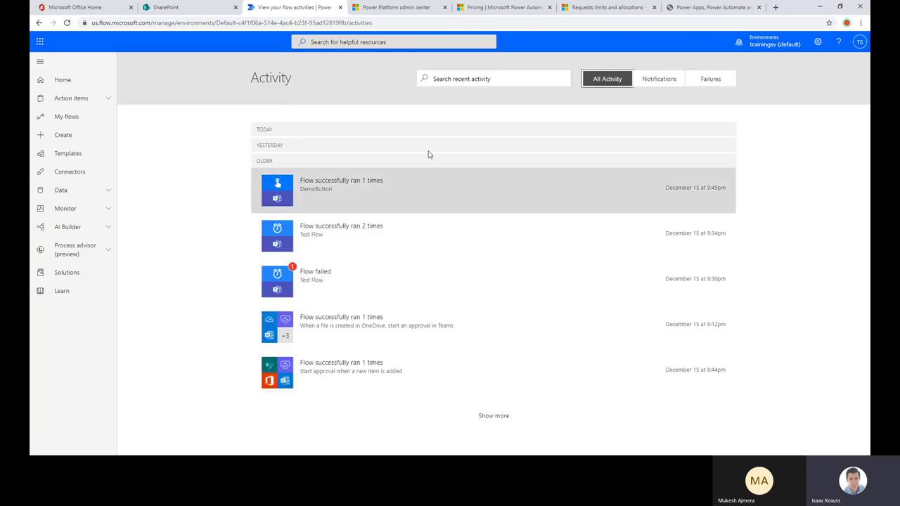
- Look over the available Power Automate settings links once more and close the settings
left_click(410, 8)
left_click(313, 9)
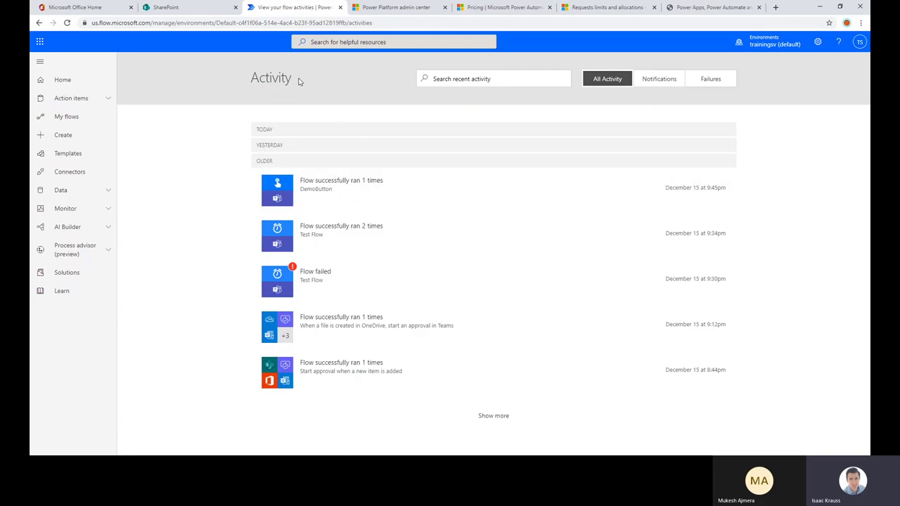
left_click(818, 45)
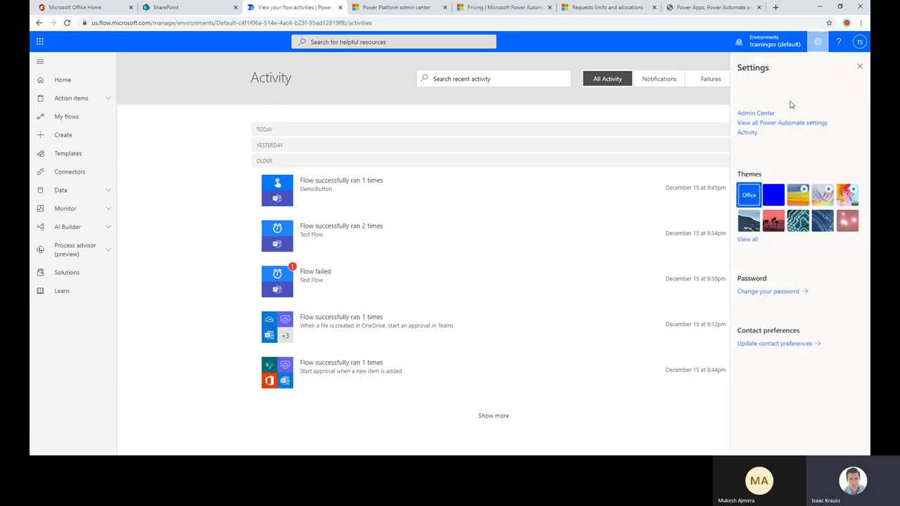
left_click(859, 66)
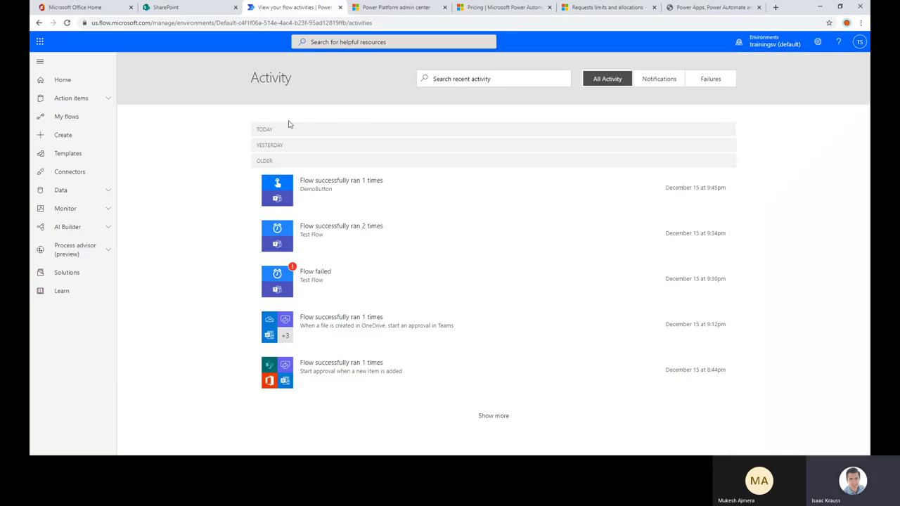
- Switch to the Power Platform admin center and look over its environments and Analytics section
left_click(382, 9)
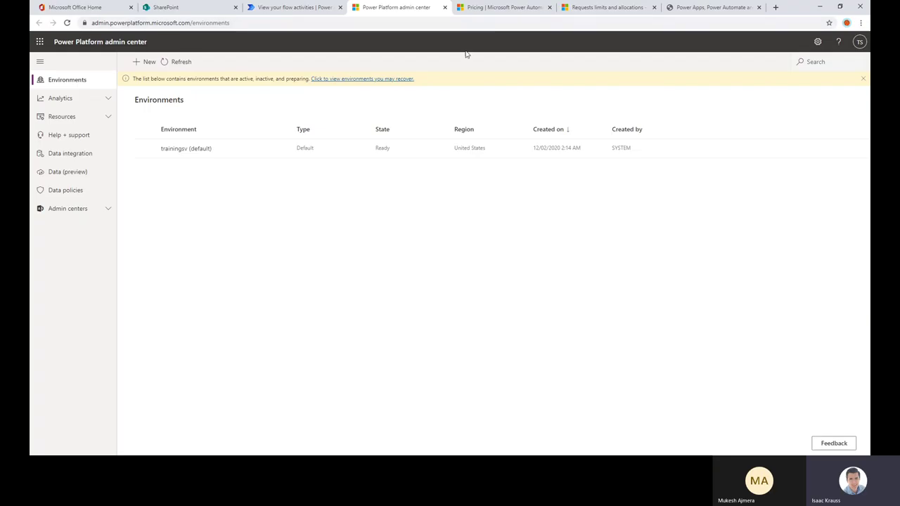
left_click(84, 100)
left_click(84, 101)
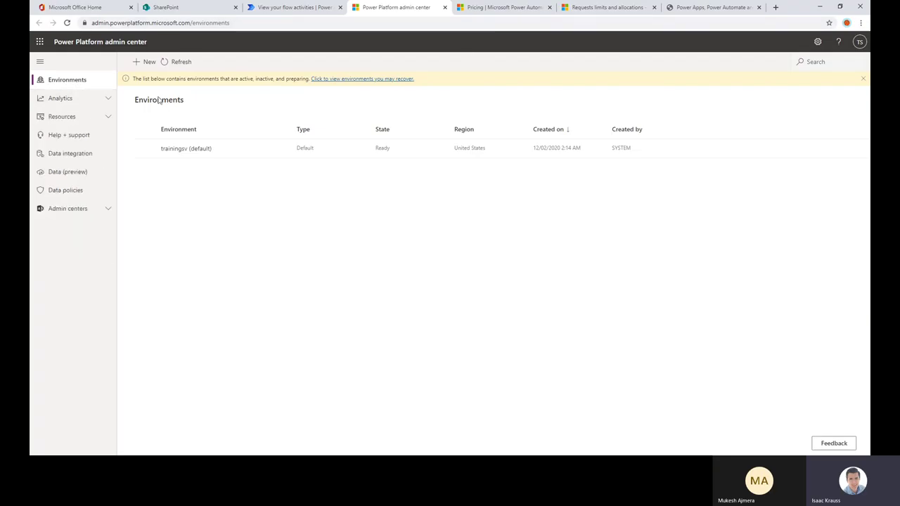
- Revisit the Power Automate pricing page, the request limits by user license, and the licensing guide's Power Apps overview
left_click(289, 8)
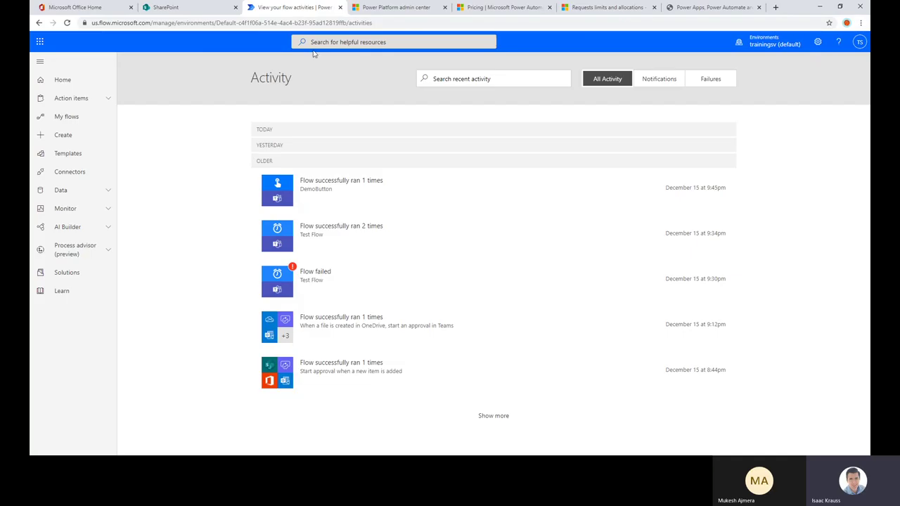
left_click(405, 7)
left_click(500, 7)
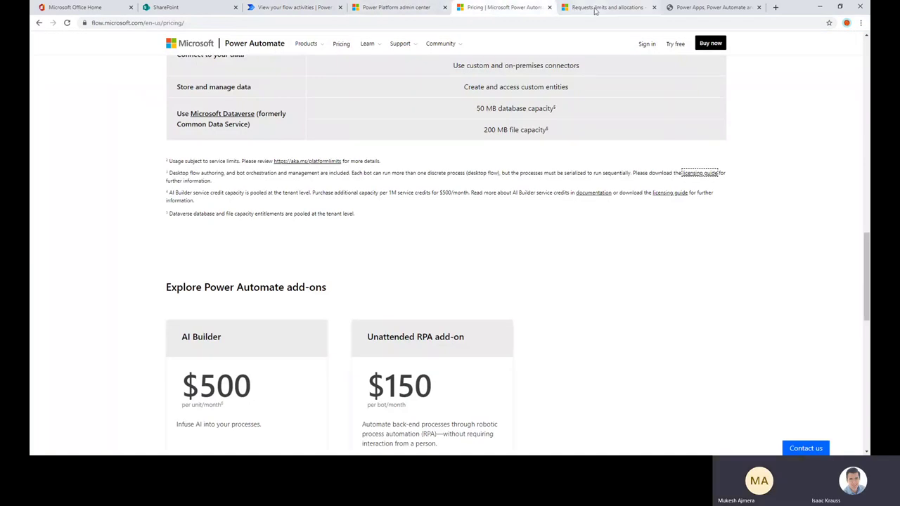
left_click(605, 7)
scroll(536, 190, "up", 10)
scroll(536, 190, "up", 5)
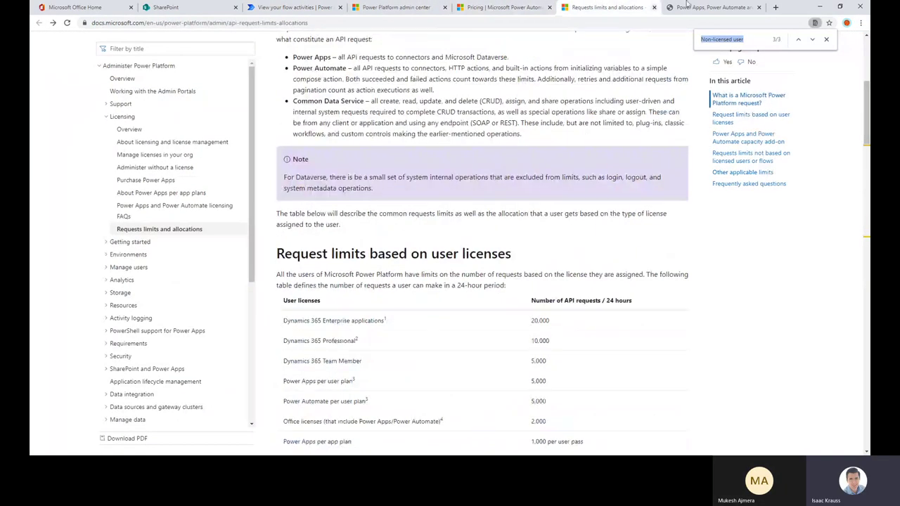
key("ctrl+Tab")
scroll(486, 124, "up", 10)
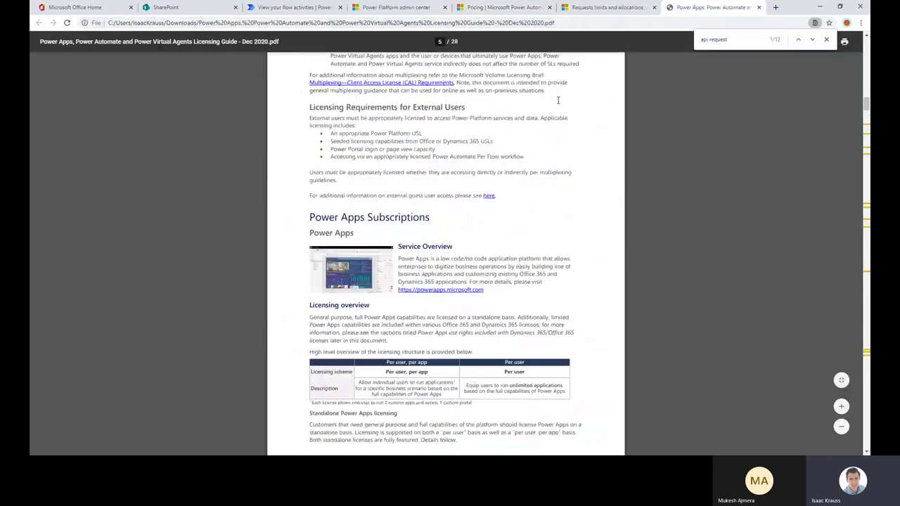
- Review the Power Automate plans and add-ons on the pricing page, and close the licensing guide, request limits and pricing pages
left_click(758, 7)
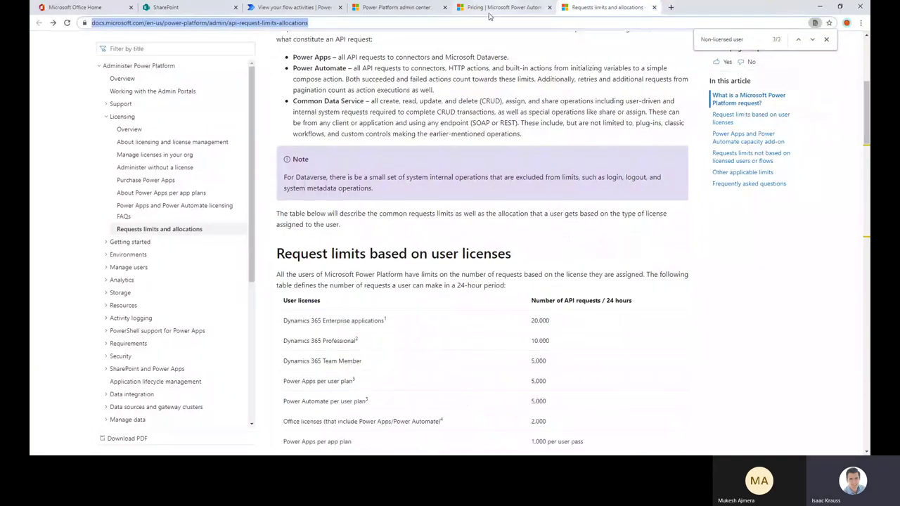
left_click(655, 7)
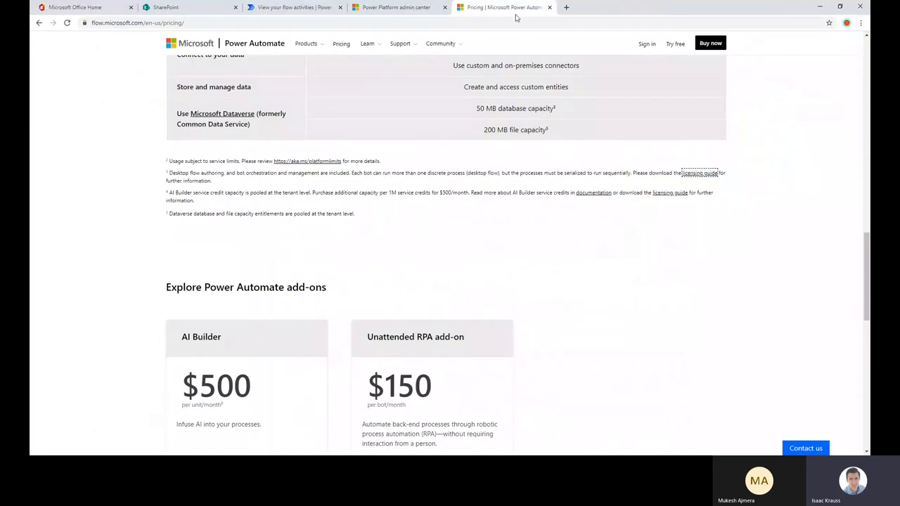
left_click(390, 9)
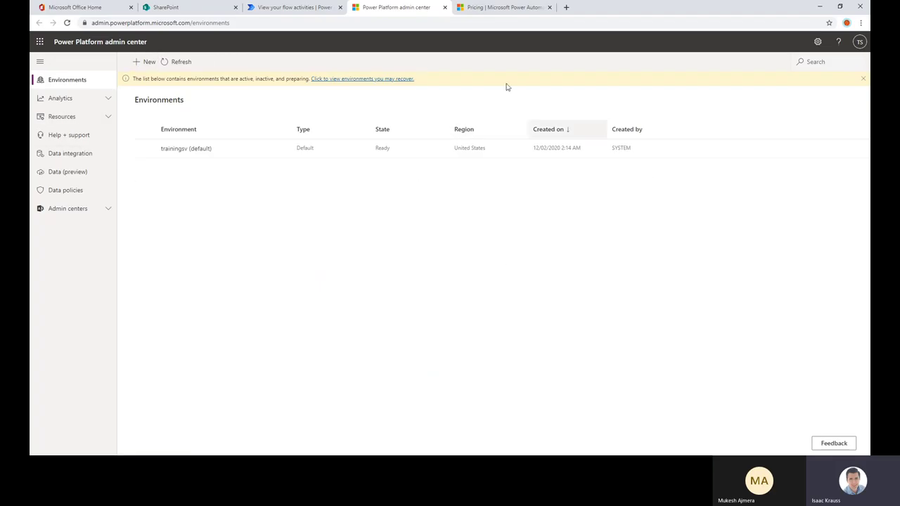
left_click(499, 9)
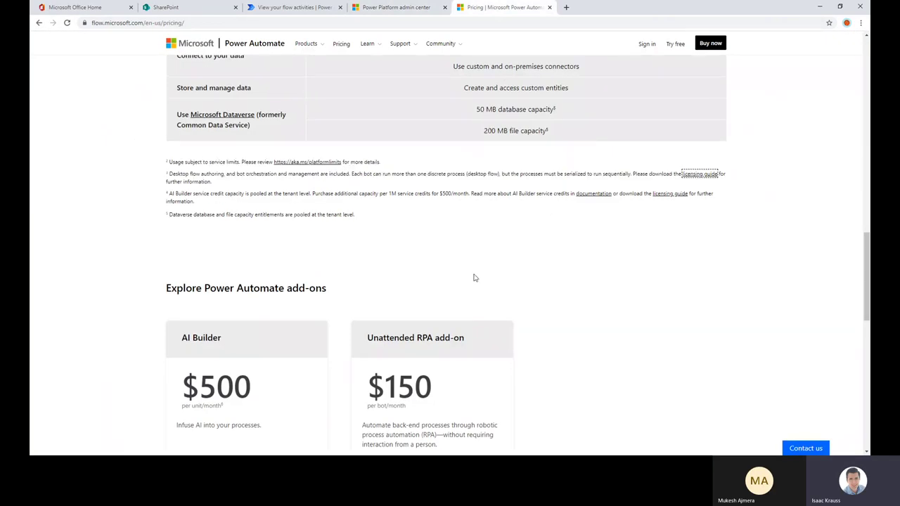
scroll(474, 275, "up", 3)
scroll(473, 276, "down", 6)
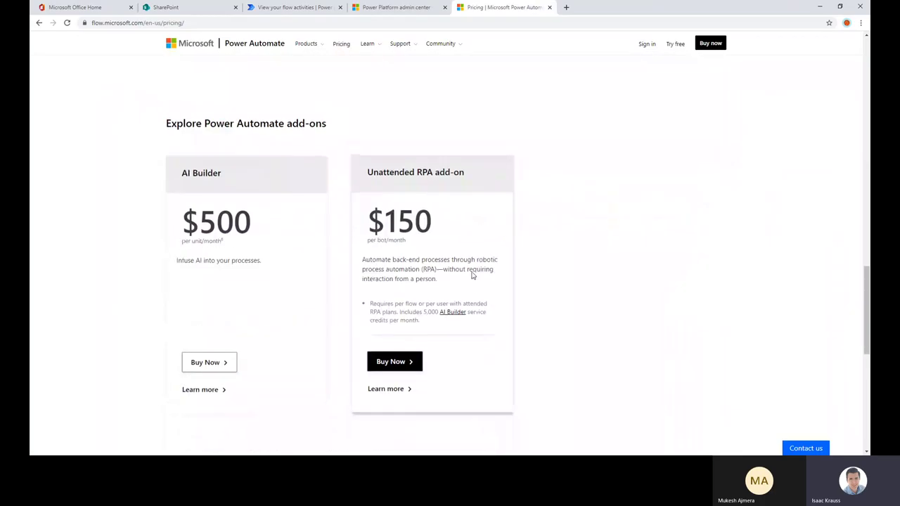
scroll(542, 286, "up", 3)
scroll(542, 270, "up", 2)
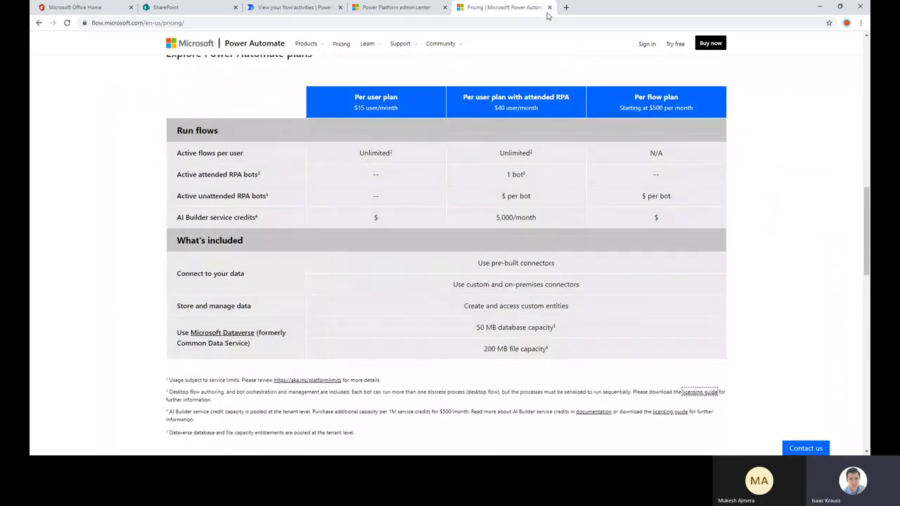
left_click(549, 8)
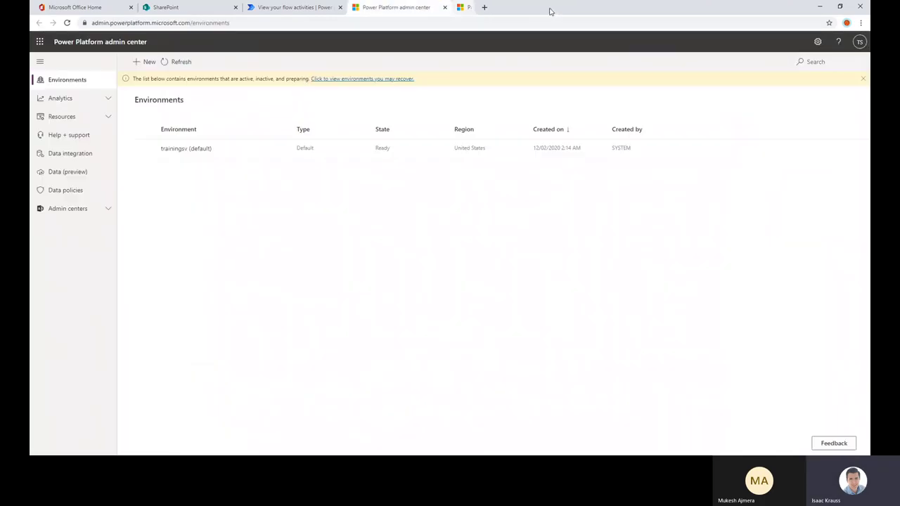
- Switch to Power Automate, open the My flows list, and glance at the admin center's environments before returning to the flows
left_click(310, 22)
left_click(308, 7)
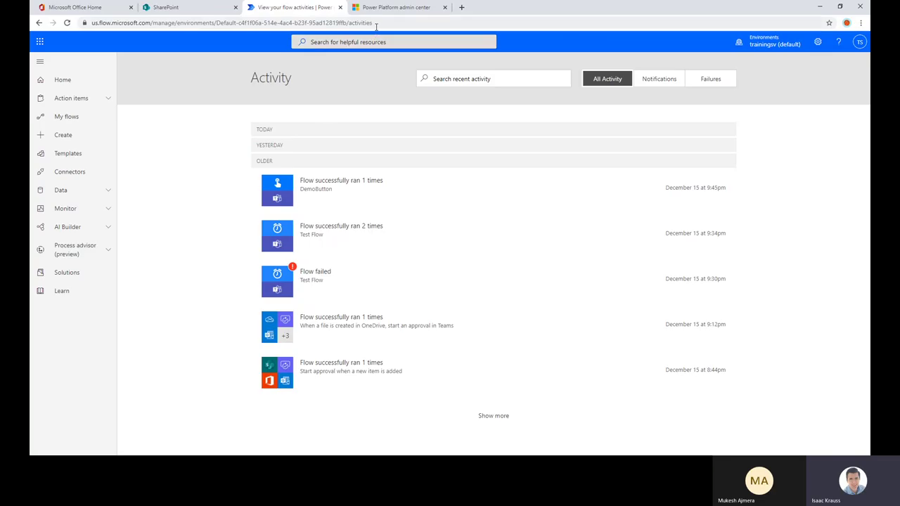
left_click(104, 119)
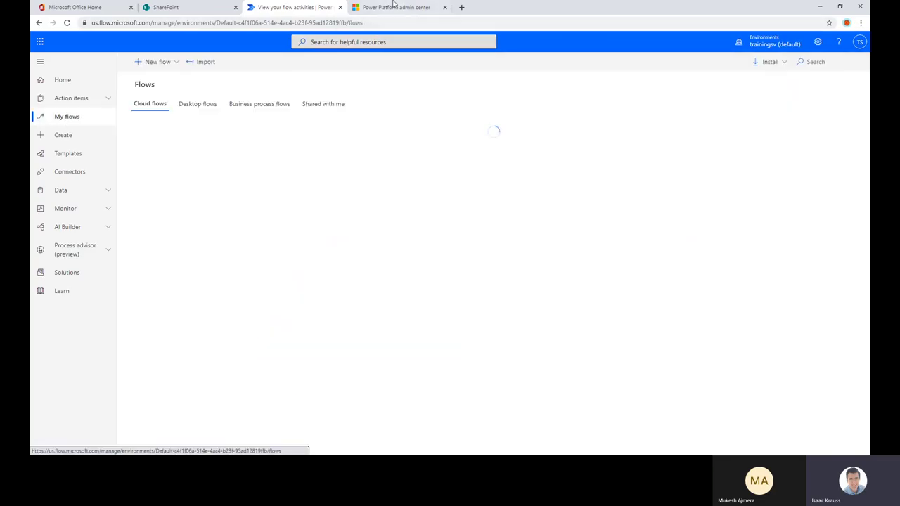
left_click(393, 7)
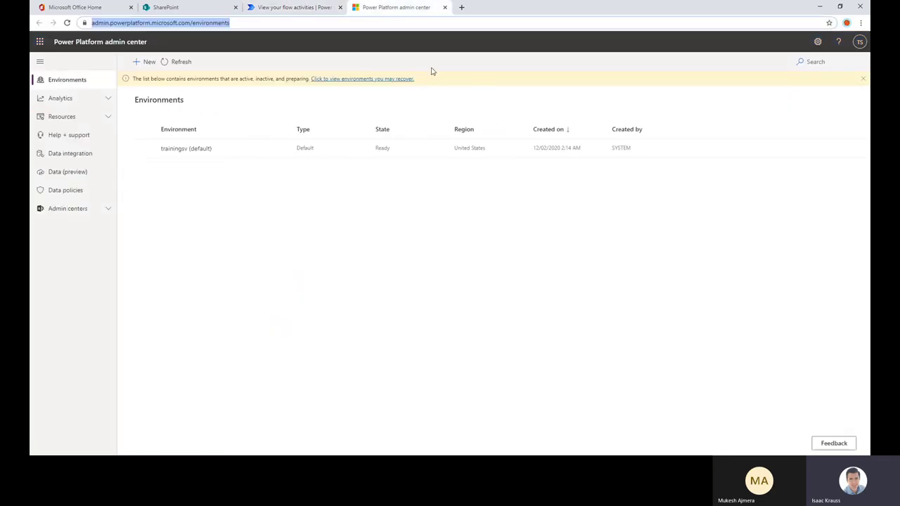
left_click(295, 7)
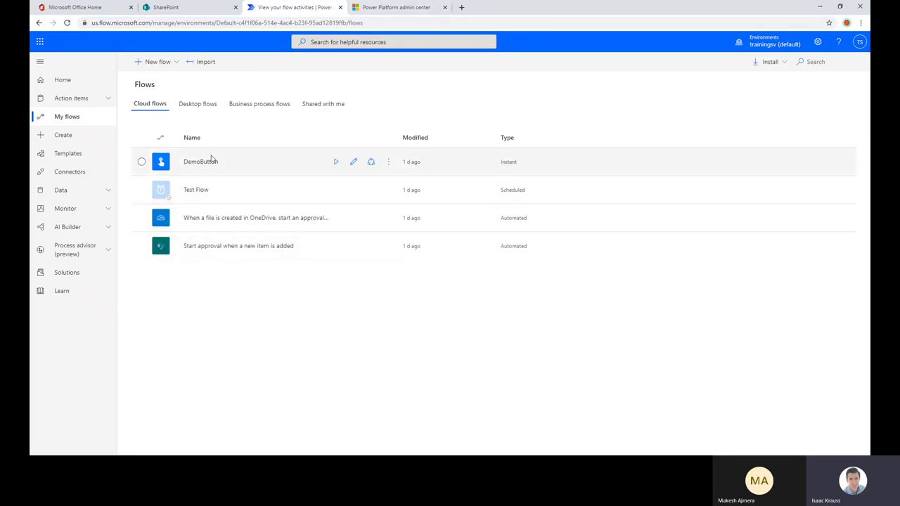
- Create an instant cloud flow named BetaX that uses the Manually trigger a flow trigger
left_click(73, 136)
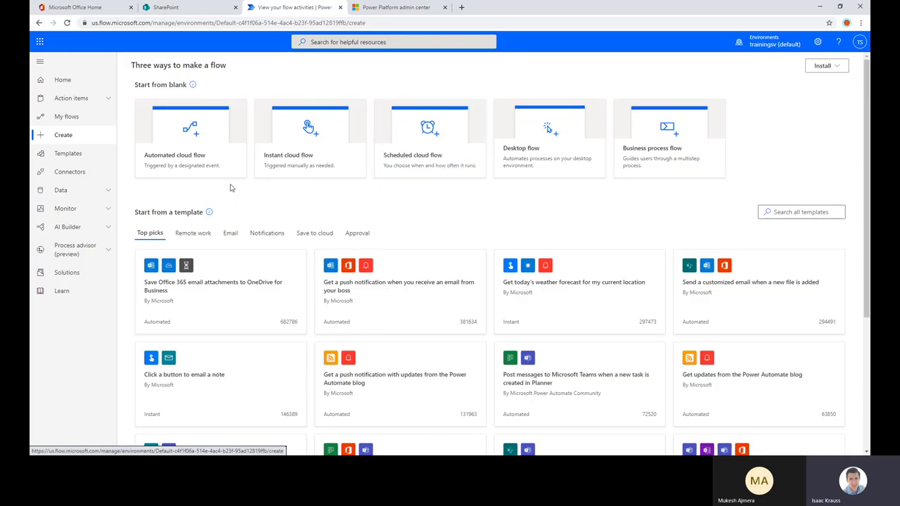
left_click(330, 135)
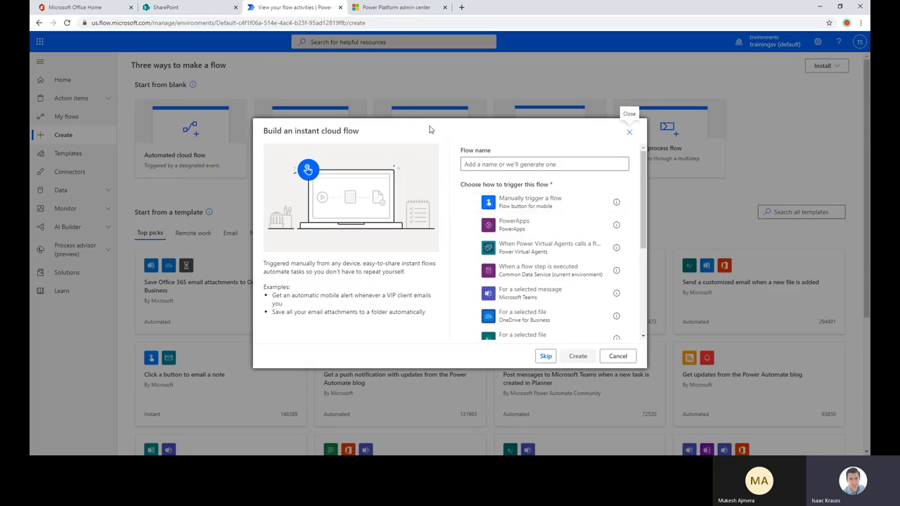
left_click(539, 204)
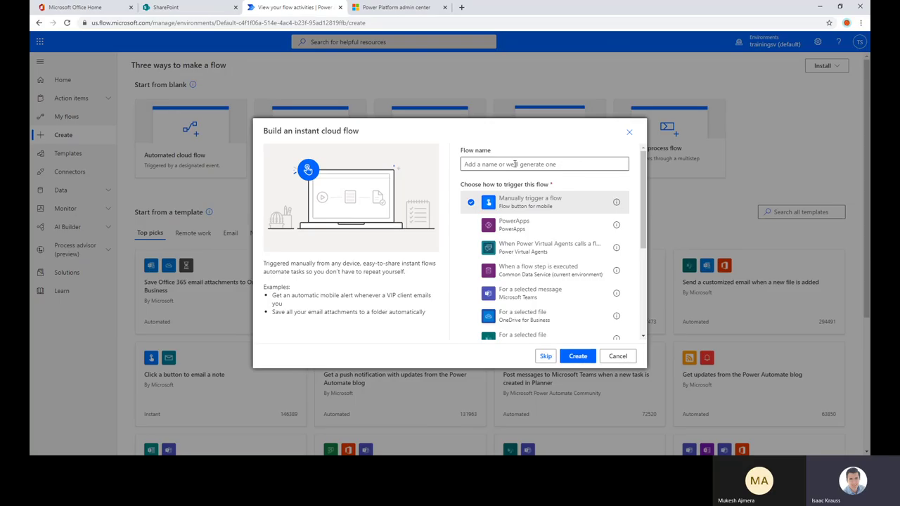
left_click(515, 164)
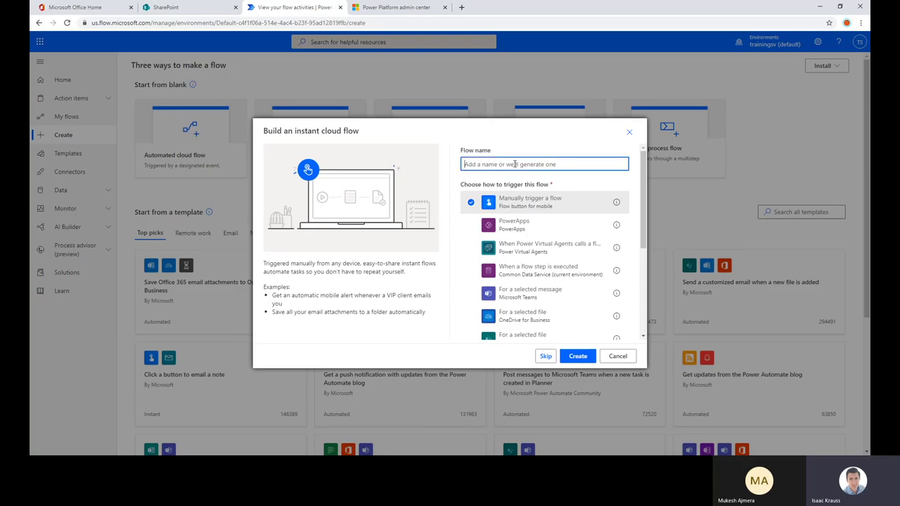
type("BetaX")
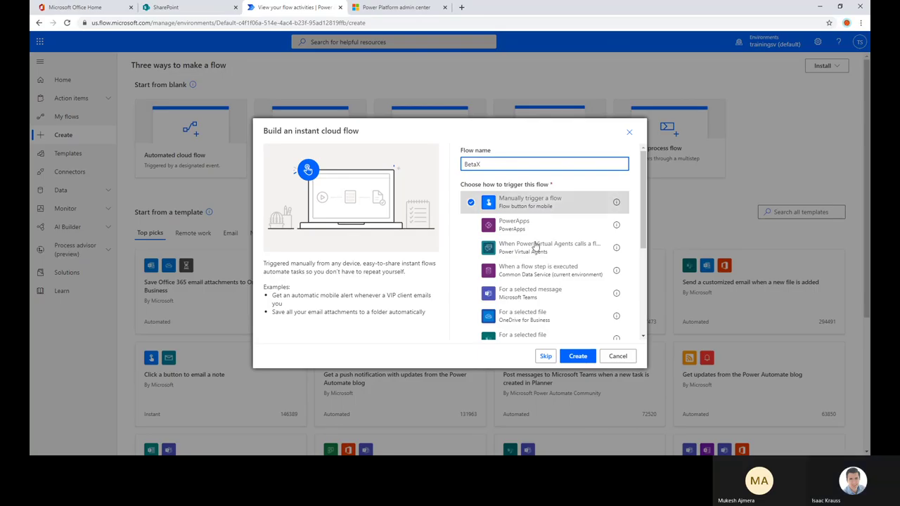
left_click(578, 355)
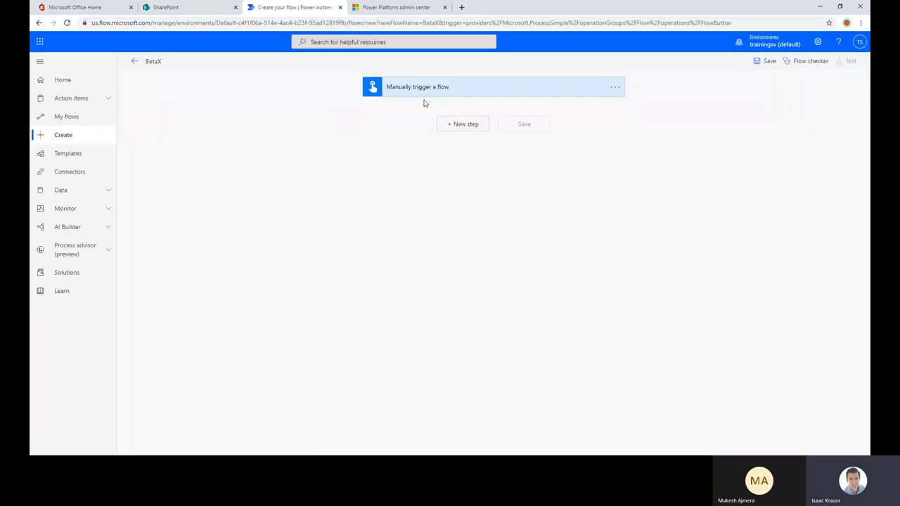
- Start a new action below the trigger and add a text input named TextInput1 to the manual trigger
left_click(456, 125)
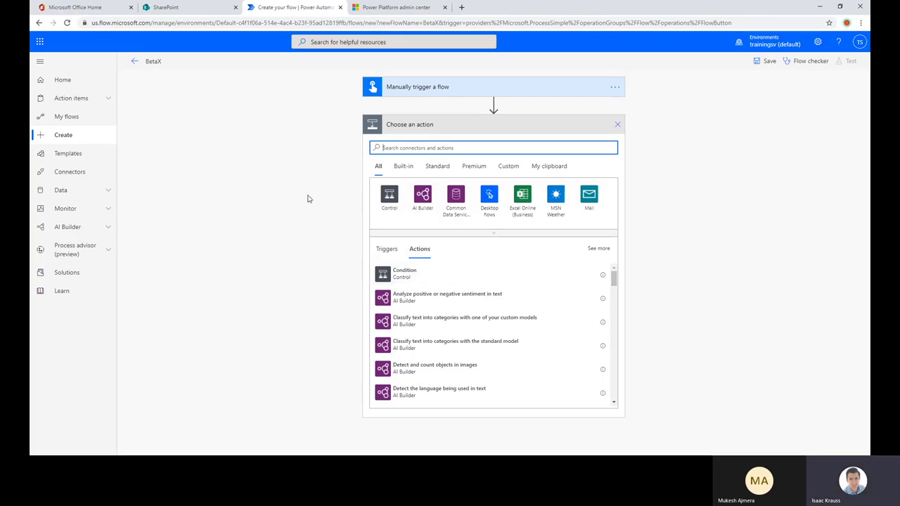
left_click(464, 92)
left_click(405, 116)
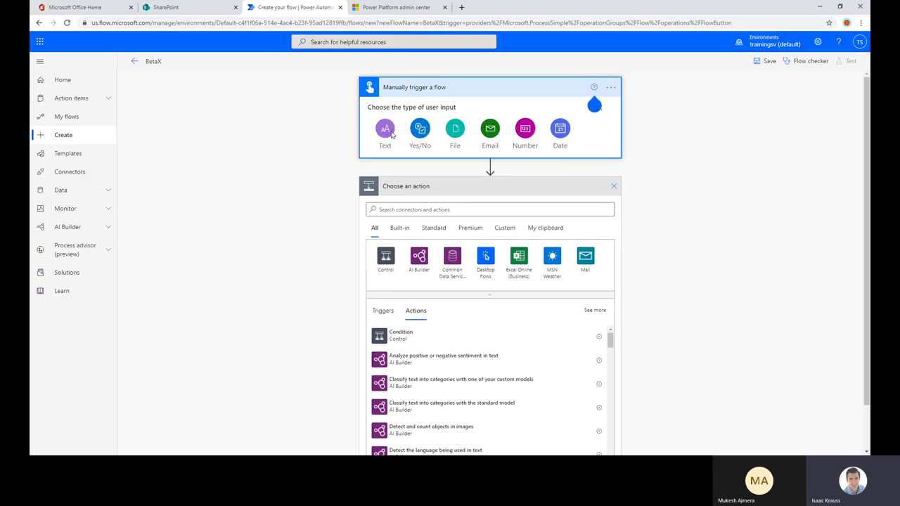
left_click(389, 130)
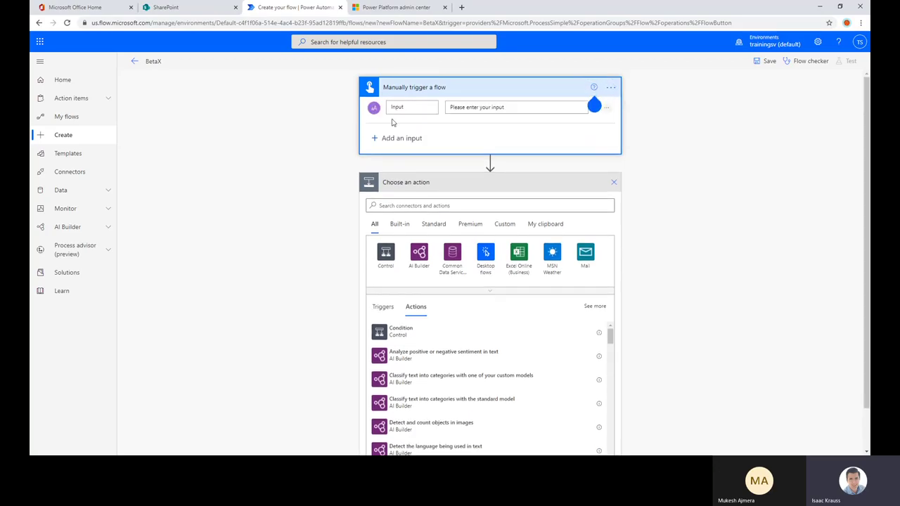
double_click(426, 108)
type("TextInput1")
left_click(536, 106)
triple_click(537, 106)
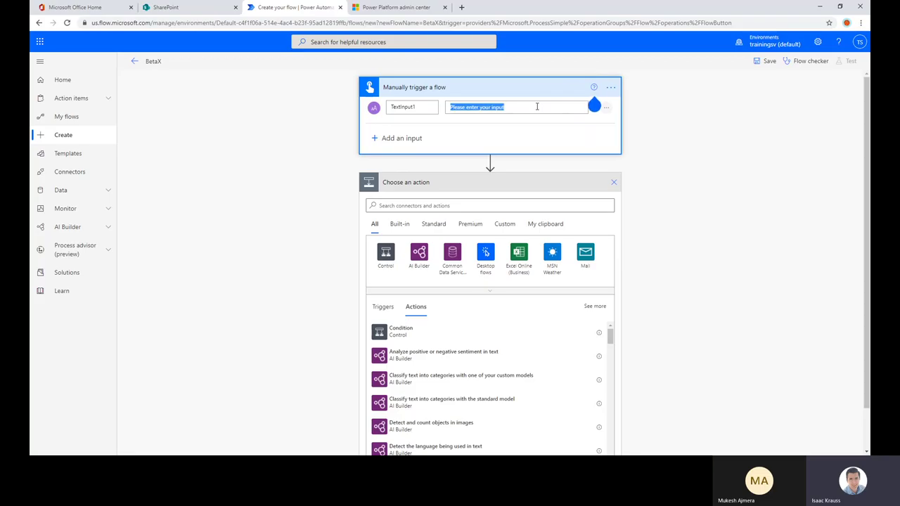
- Add a second text input to the manual trigger and name it TextInput2
left_click(394, 138)
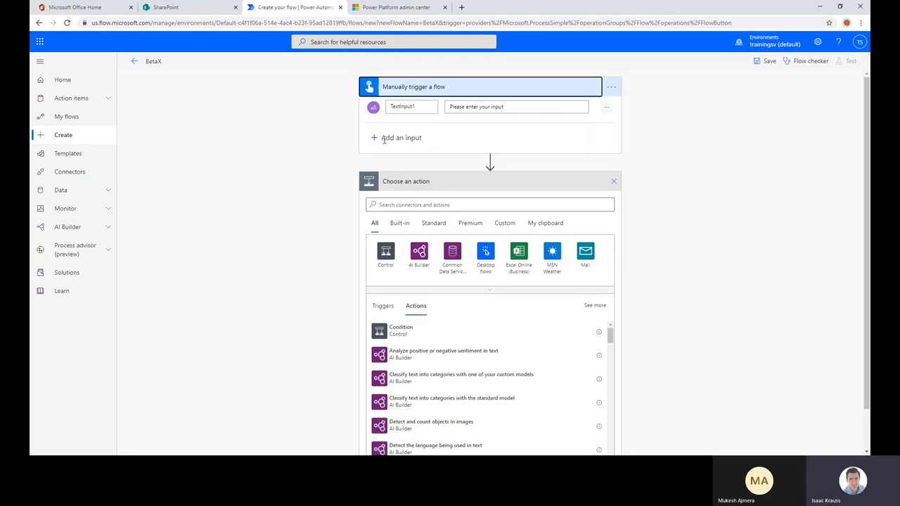
left_click(389, 160)
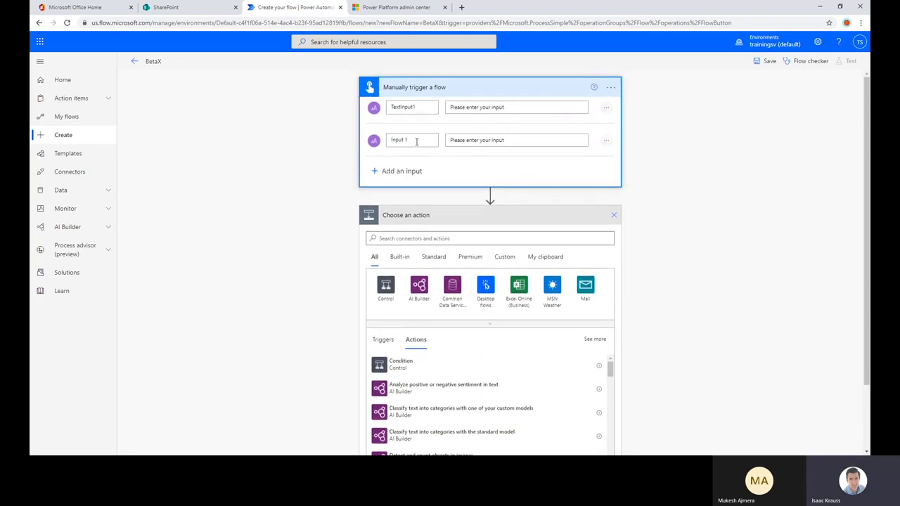
triple_click(418, 139)
type("TextInpu")
- Add a Yes/No input to the manual trigger and name it BooleanInput1
left_click(418, 168)
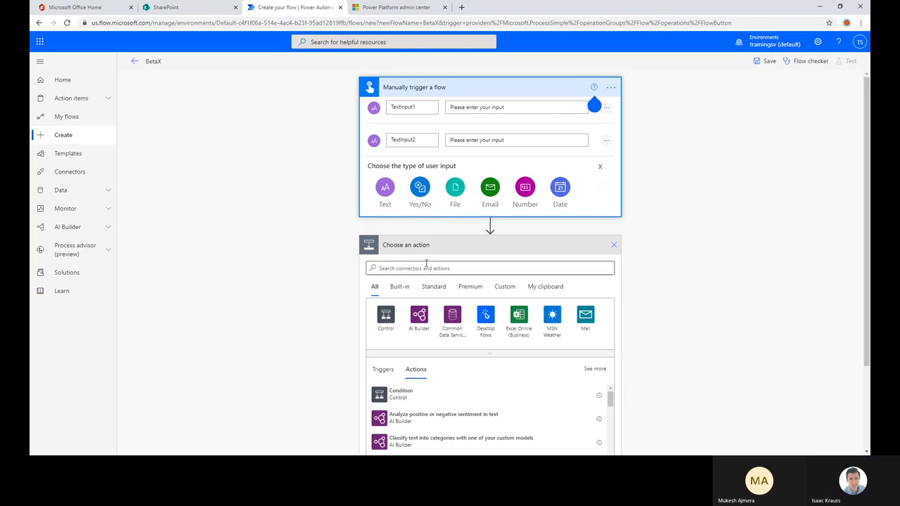
left_click(419, 186)
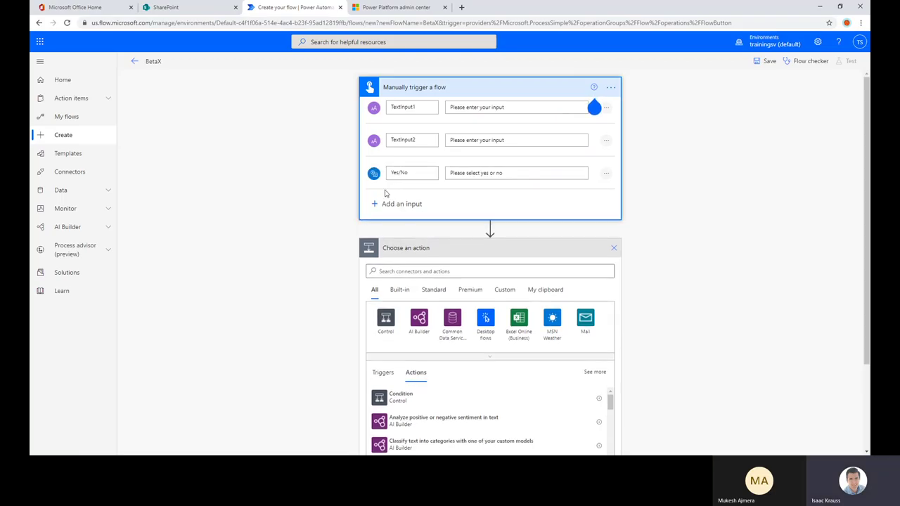
left_click_drag(412, 173, 376, 175)
type("BooleanInput1")
- Add two number inputs to the manual trigger, named NumberInput1 and NumberInput2
left_click(409, 203)
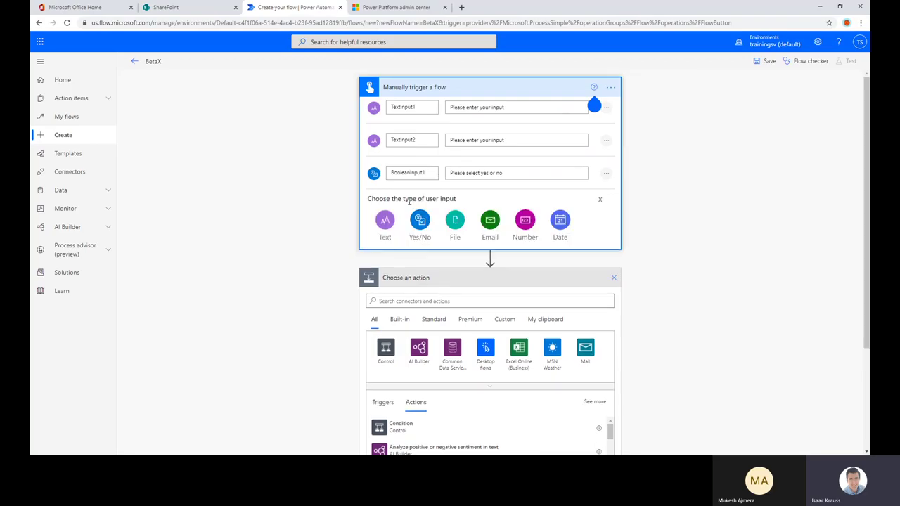
left_click(525, 220)
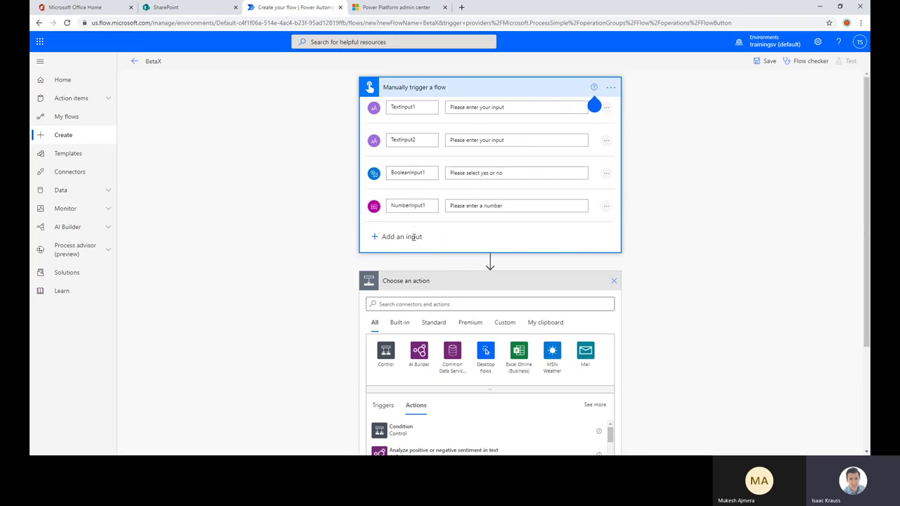
left_click(412, 237)
left_click(520, 254)
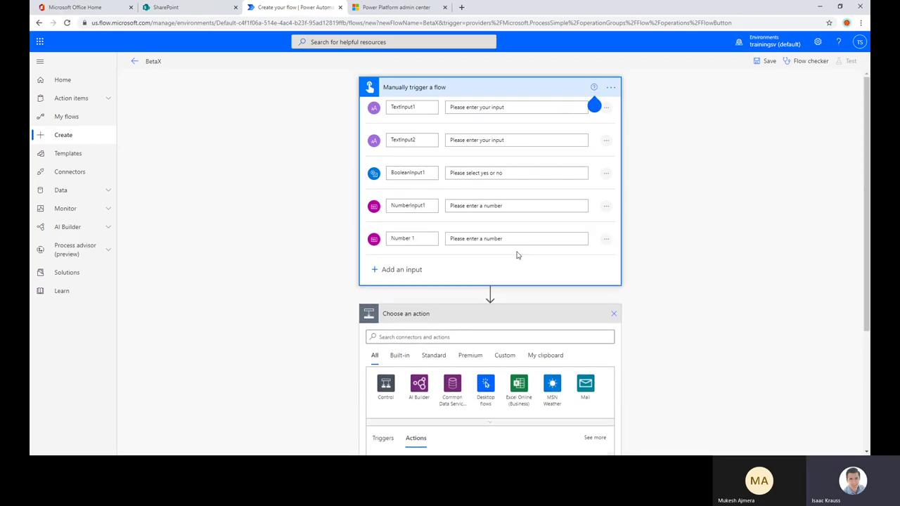
triple_click(427, 238)
type("N")
- Add a date input to the manual trigger and name it DateInput1
left_click(424, 268)
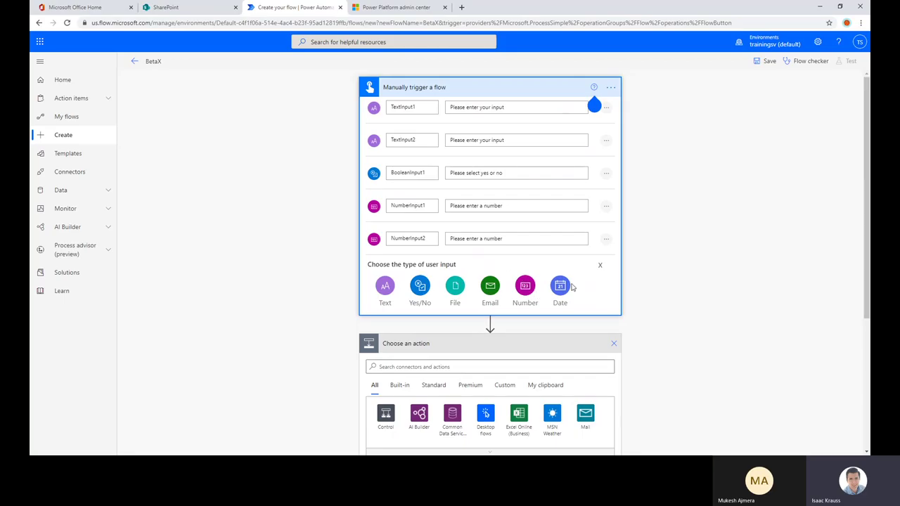
left_click(561, 286)
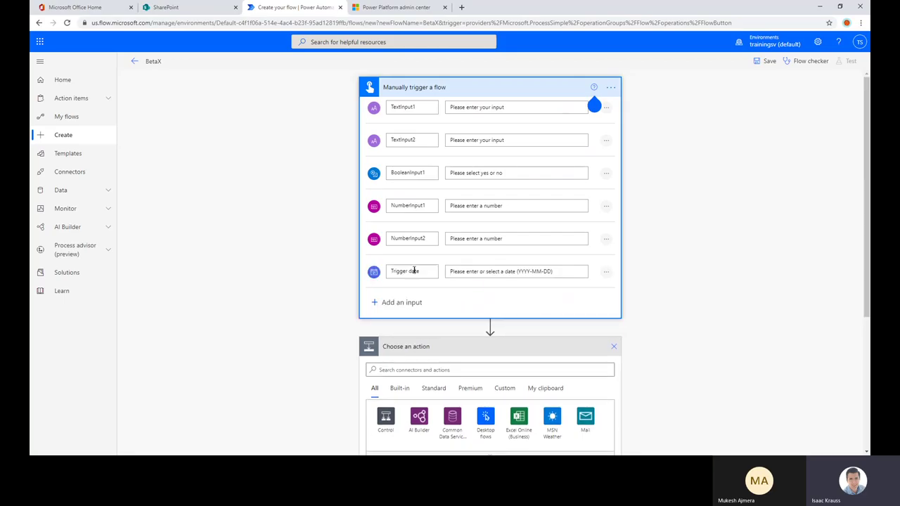
triple_click(422, 271)
scroll(420, 271, "down", 1)
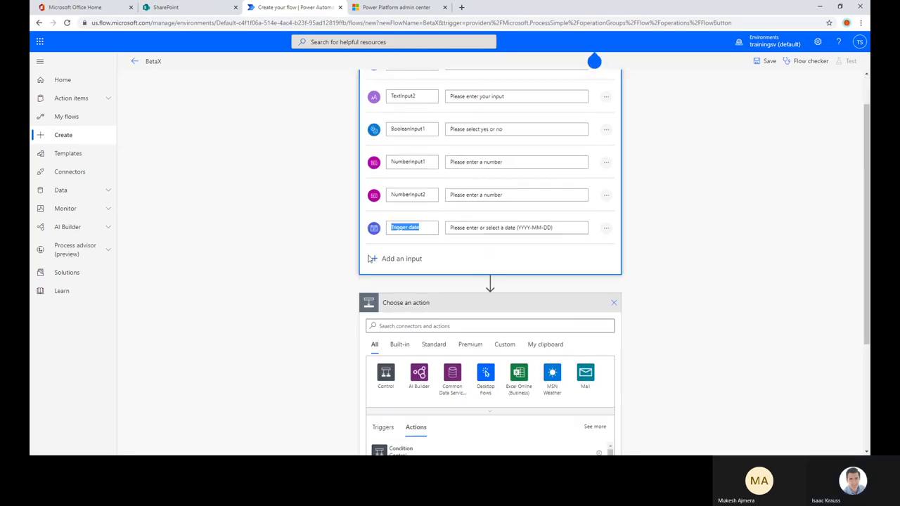
type("Da")
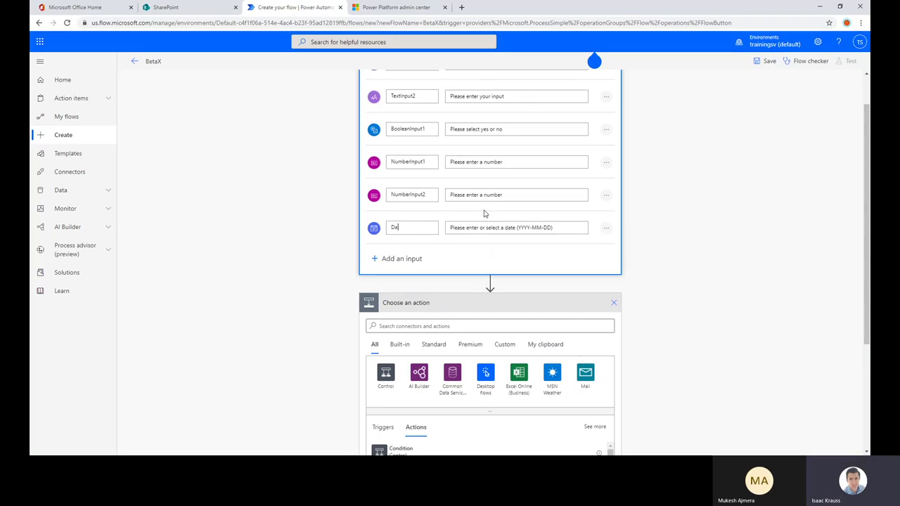
type("teInput1")
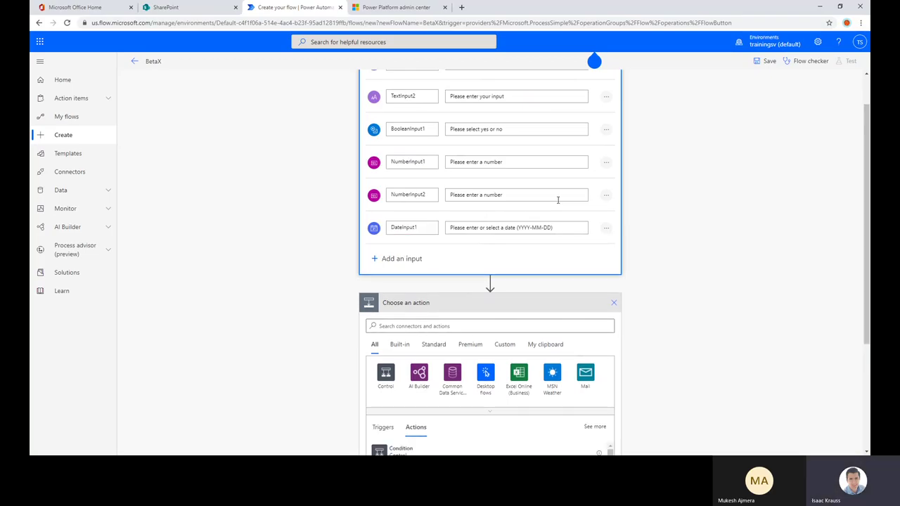
scroll(558, 200, "up", 1)
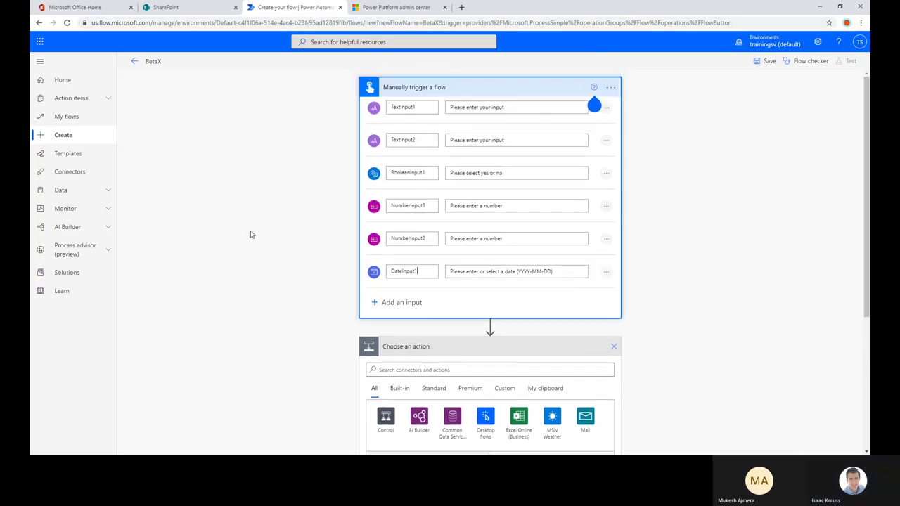
- Add an email input to the manual trigger and name it EmailInput1
left_click(394, 302)
scroll(500, 291, "down", 1)
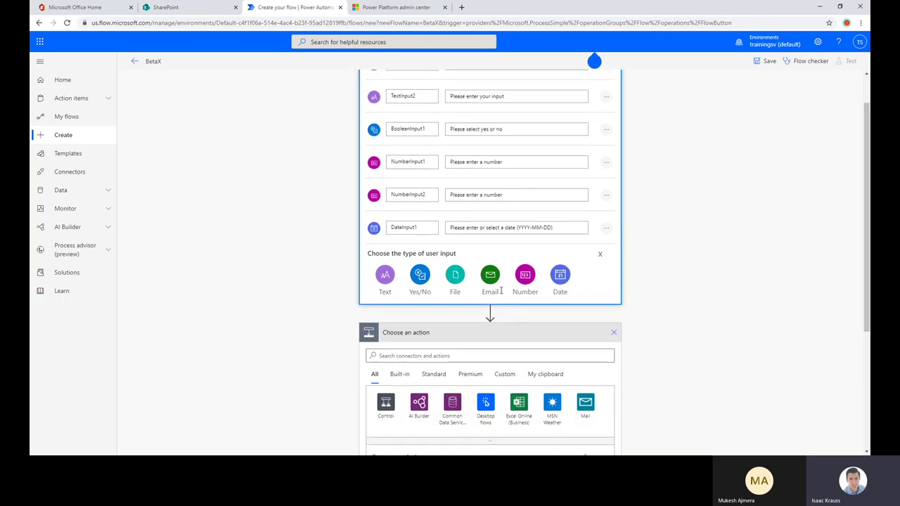
left_click(490, 275)
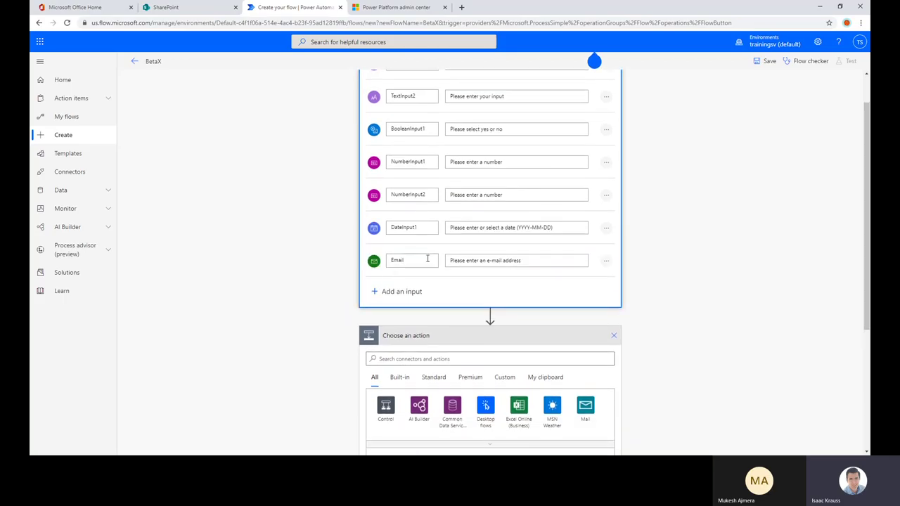
double_click(415, 261)
left_click(416, 261)
type("Input1")
- Add a file input to the manual trigger and name it FileInput1
left_click(412, 290)
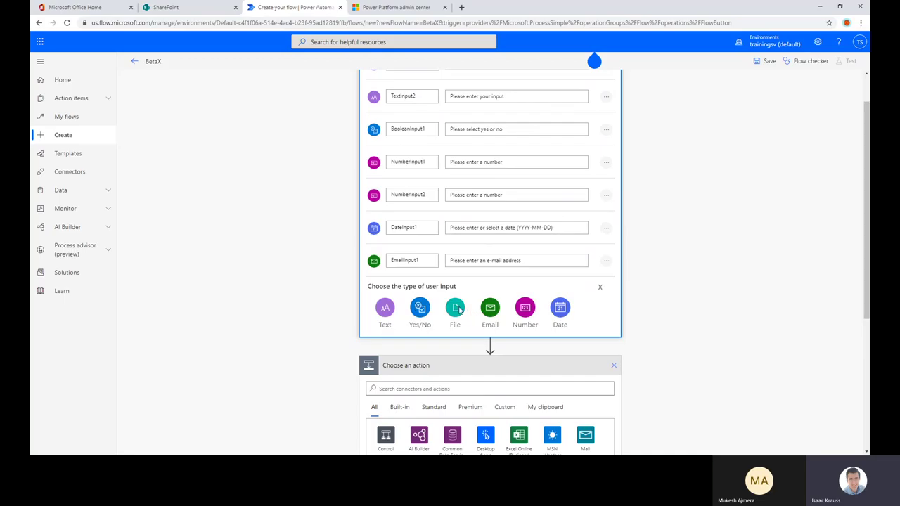
left_click(456, 309)
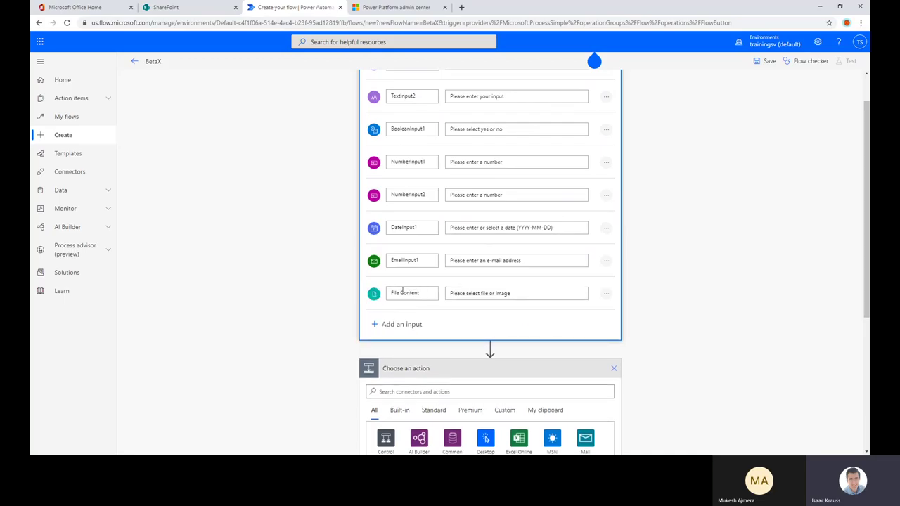
left_click(402, 292)
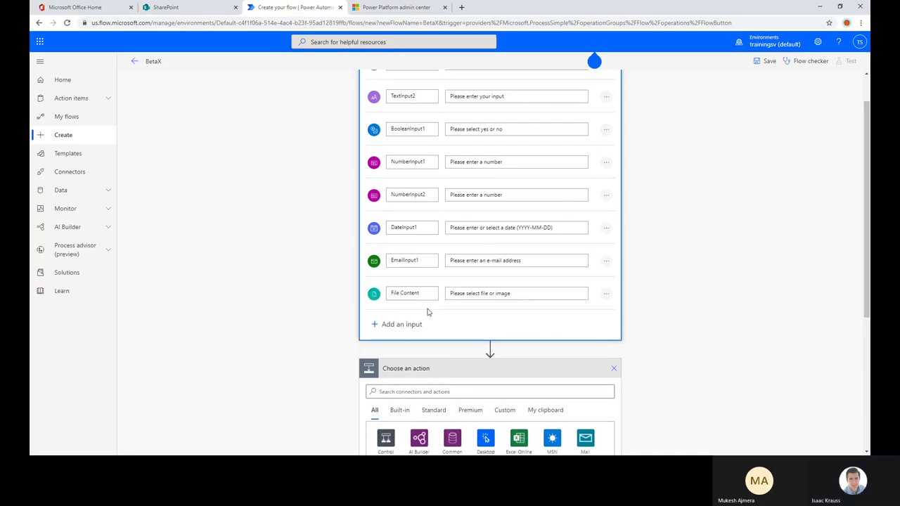
key("Delete")
key("shift+End")
type("Inp")
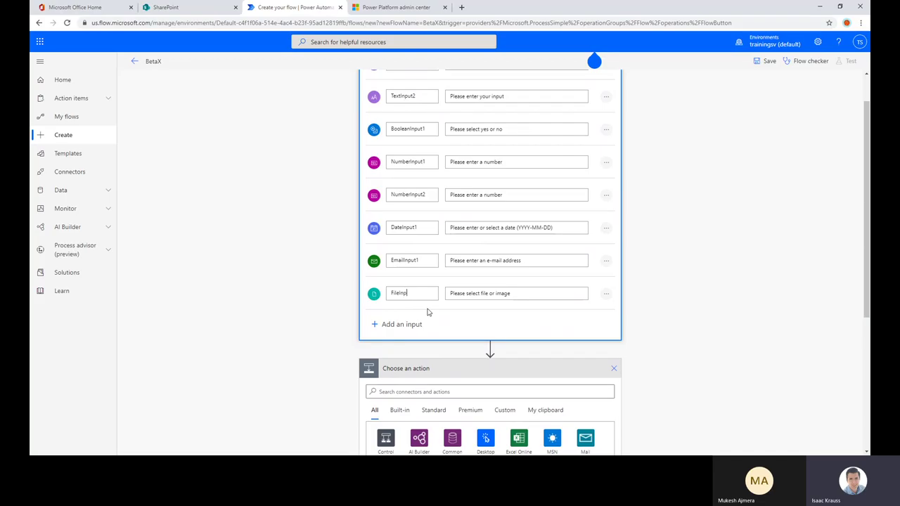
type("ut1")
left_click(302, 266)
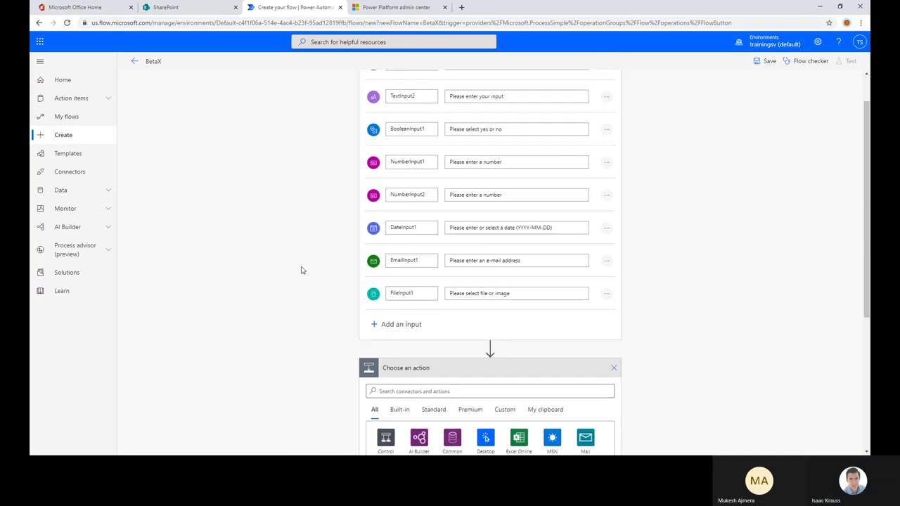
- Review the full list of inputs defined in the manual trigger
scroll(334, 259, "up", 1)
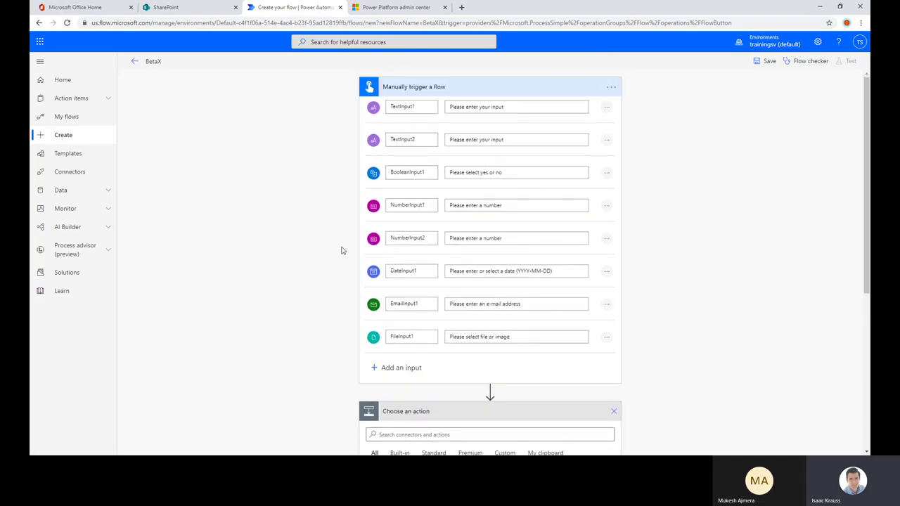
scroll(343, 250, "down", 3)
scroll(351, 246, "up", 3)
scroll(431, 345, "down", 2)
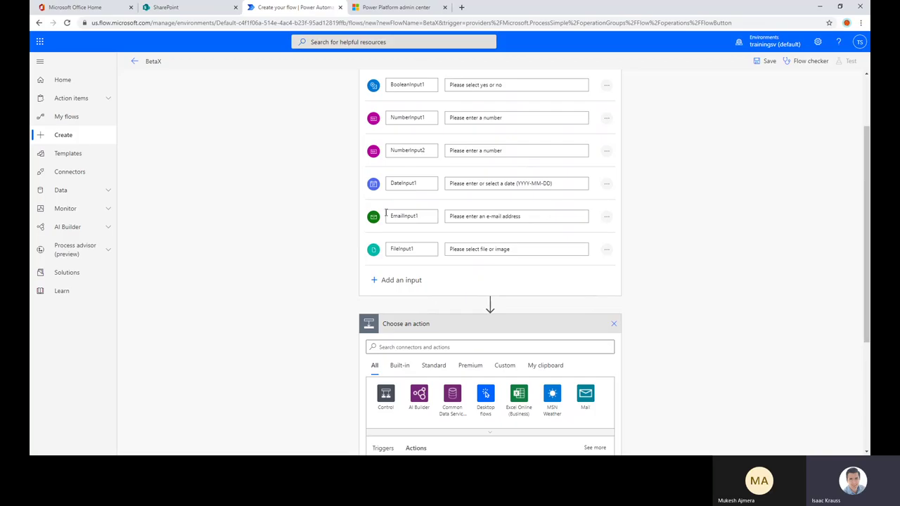
scroll(398, 234, "up", 2)
scroll(376, 232, "down", 4)
scroll(330, 253, "up", 4)
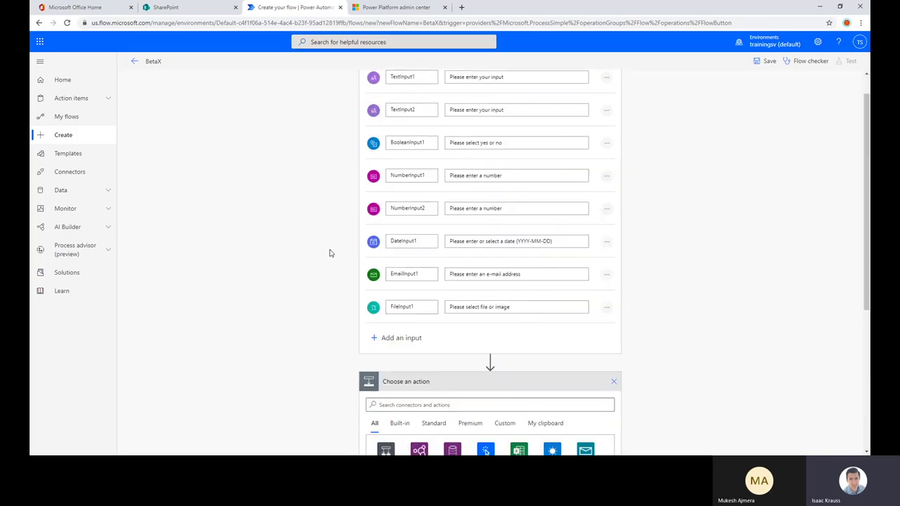
scroll(330, 253, "up", 1)
- Collapse the manual trigger and add an Initialize variable action below it, searching the actions for "var"
left_click(459, 86)
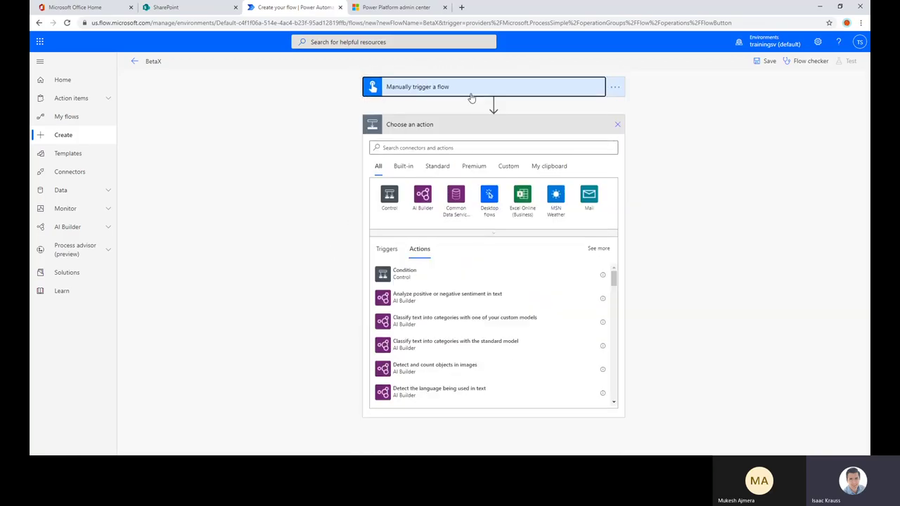
left_click(477, 148)
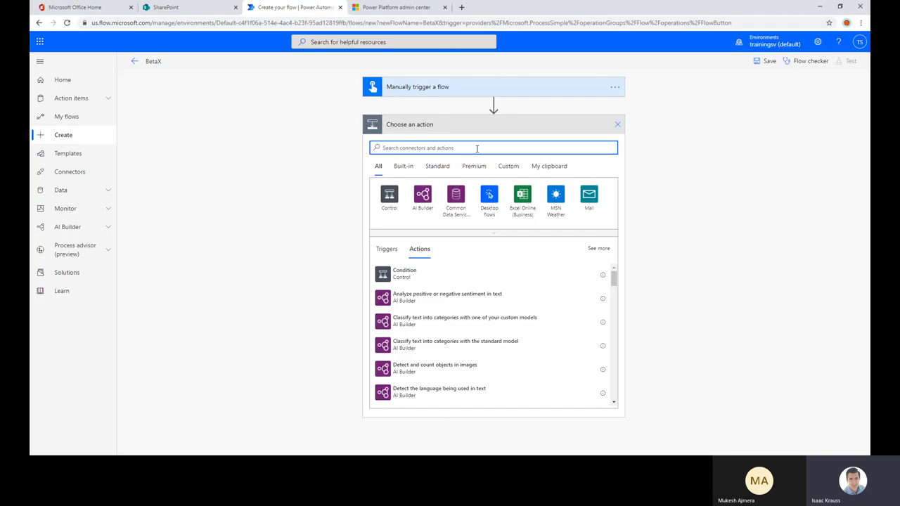
type("var")
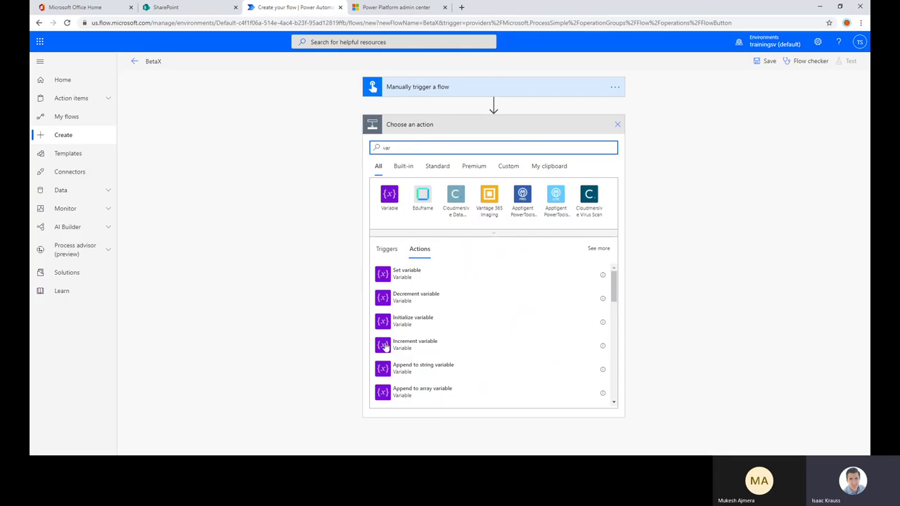
left_click(419, 324)
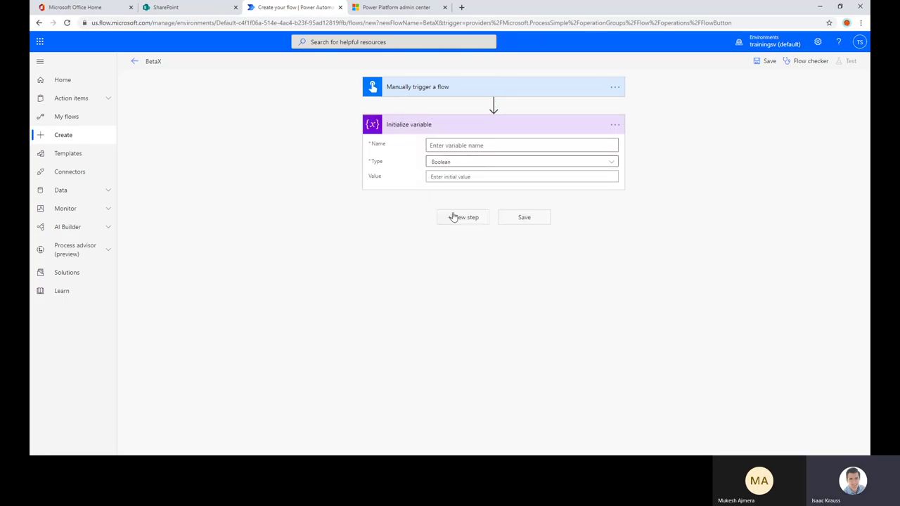
- Add a Set variable action after Initialize variable, searching for "var", and expand the Initialize variable card
left_click(453, 217)
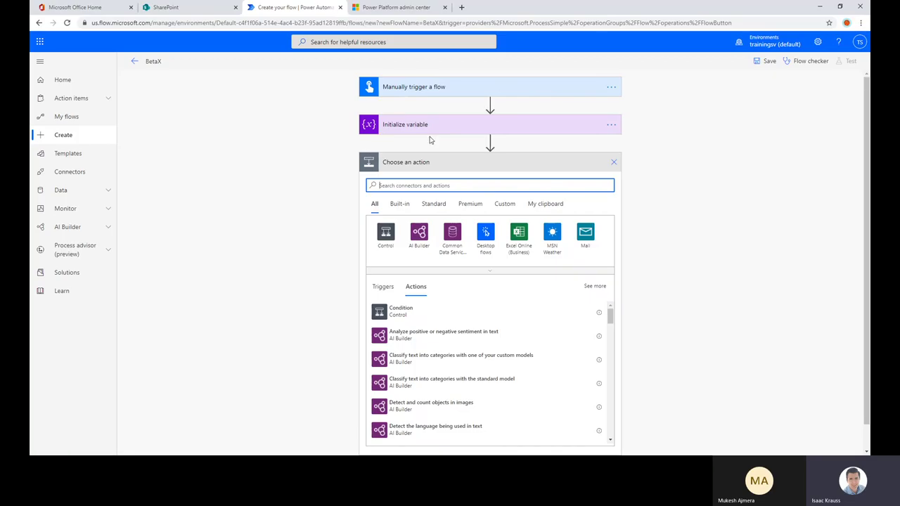
scroll(429, 172, "down", 1)
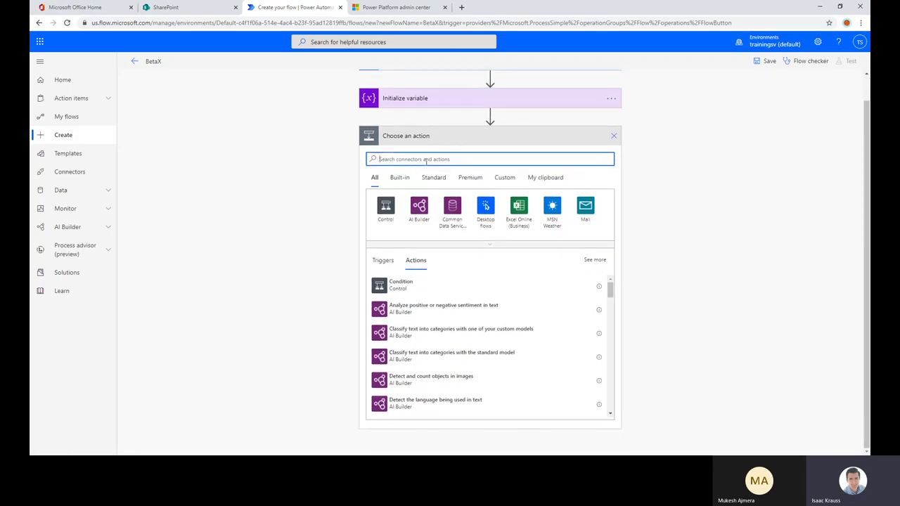
type("var")
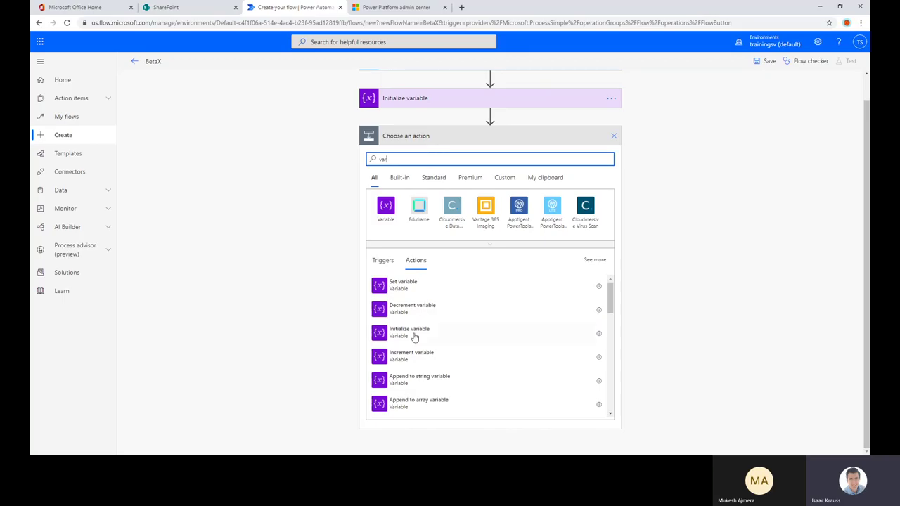
scroll(414, 336, "up", 1)
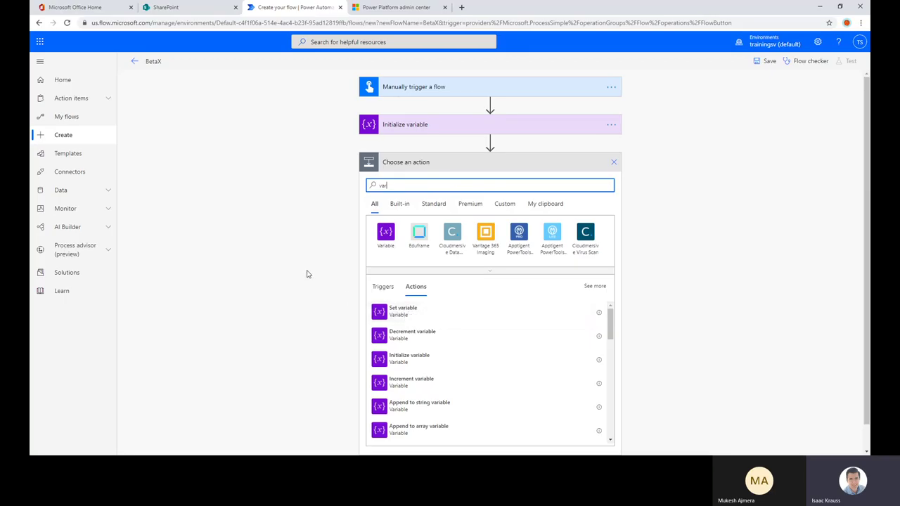
left_click(410, 125)
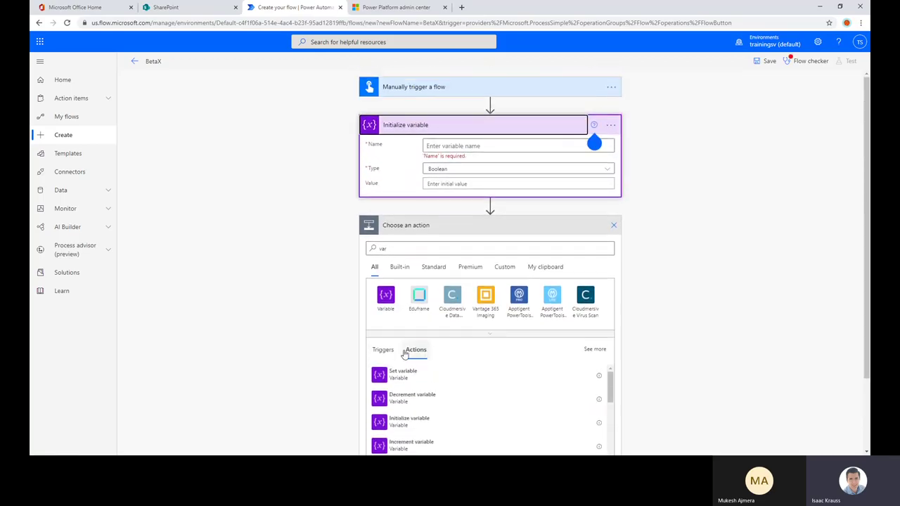
left_click(404, 374)
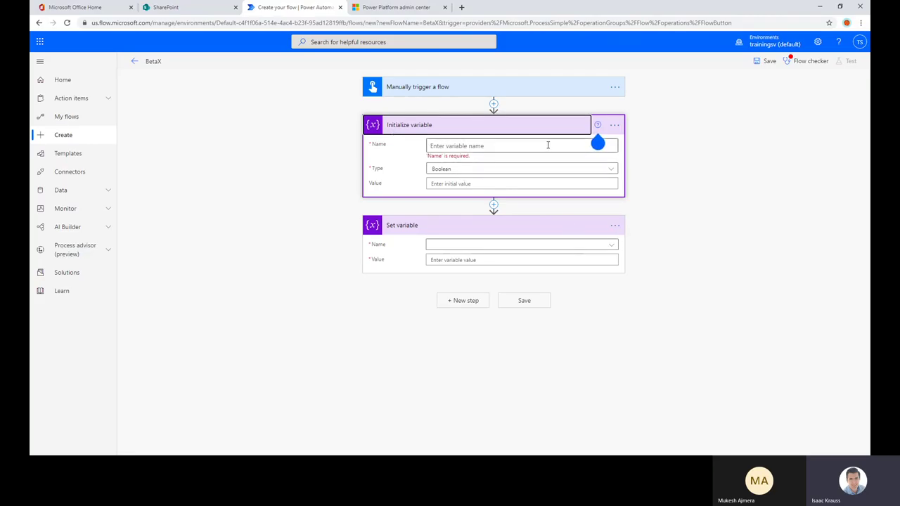
- Expand the manual trigger's inputs, enter the prefix "var" as the Initialize variable name, and dismiss the help tip
left_click(461, 146)
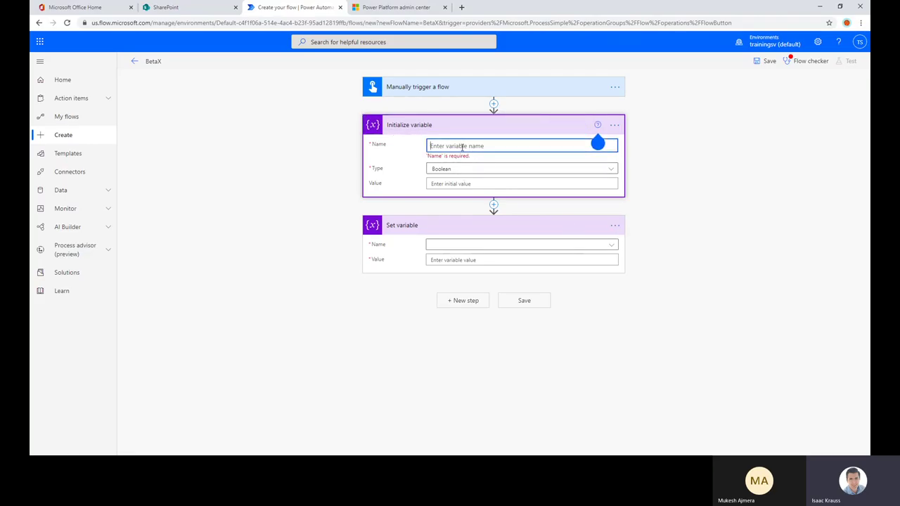
left_click(419, 86)
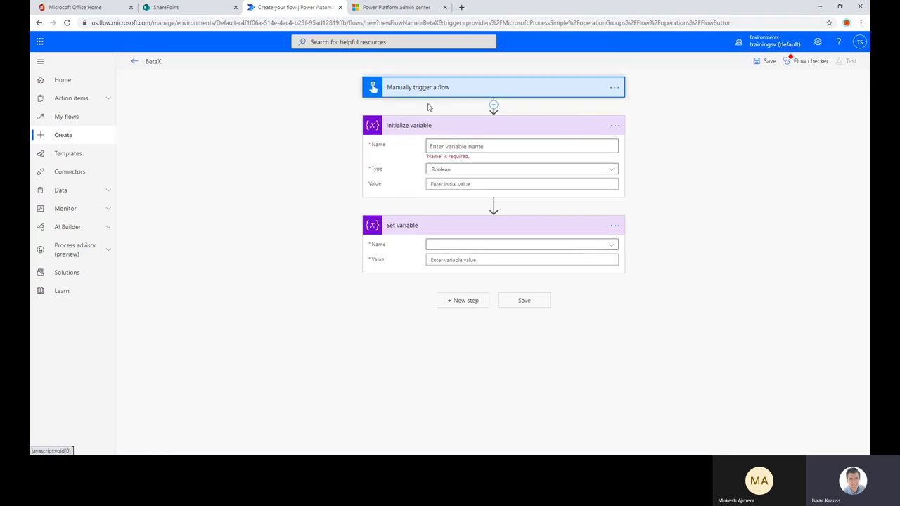
scroll(355, 303, "down", 3)
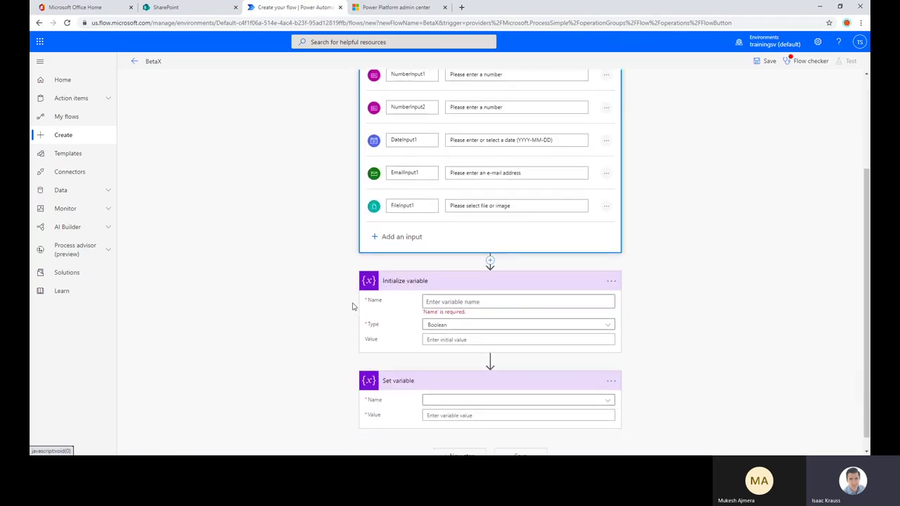
scroll(355, 303, "up", 3)
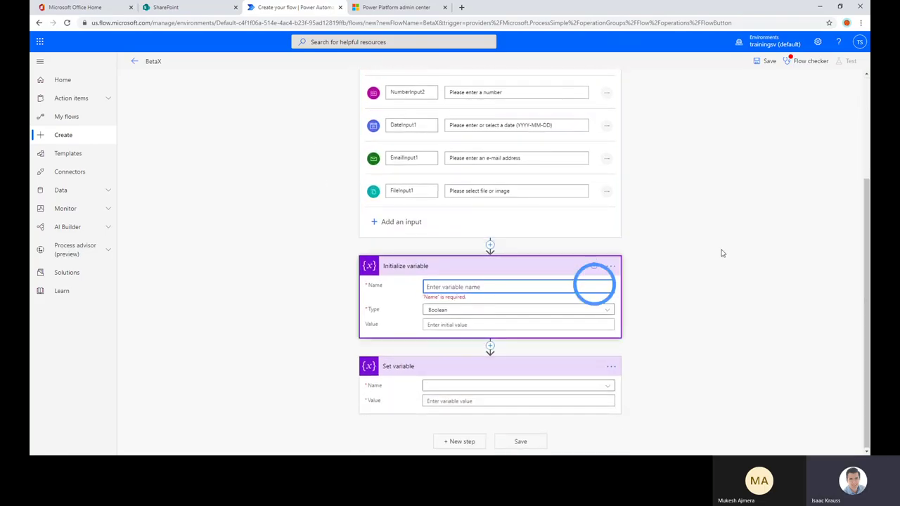
type("var")
key("BackSpace")
key("BackSpace")
key("BackSpace")
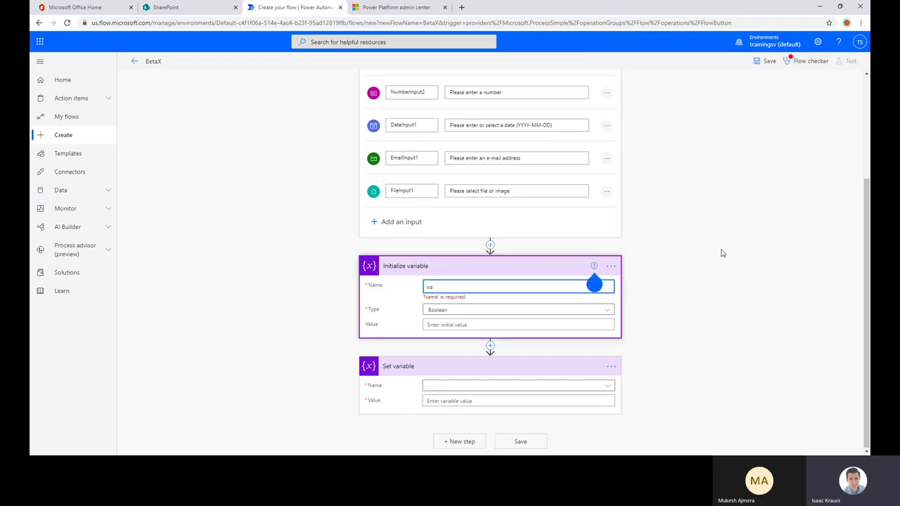
type("va")
left_click(594, 266)
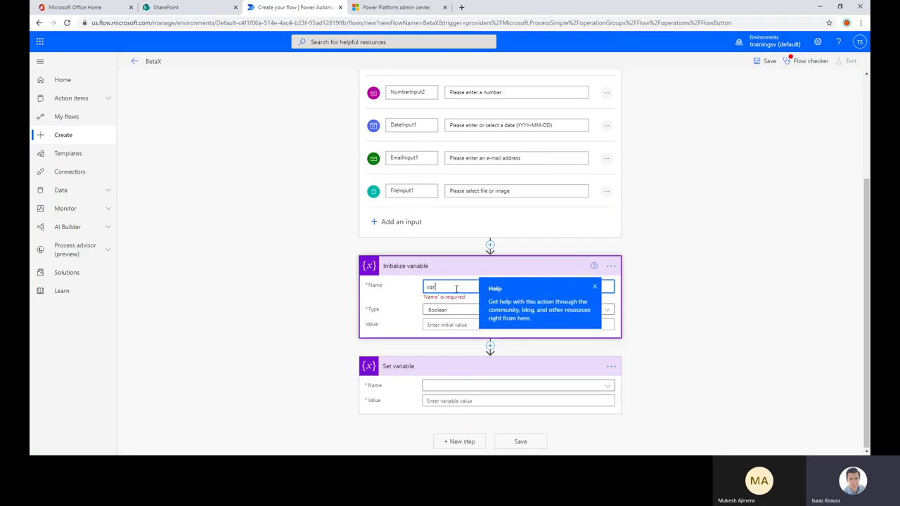
left_click(592, 292)
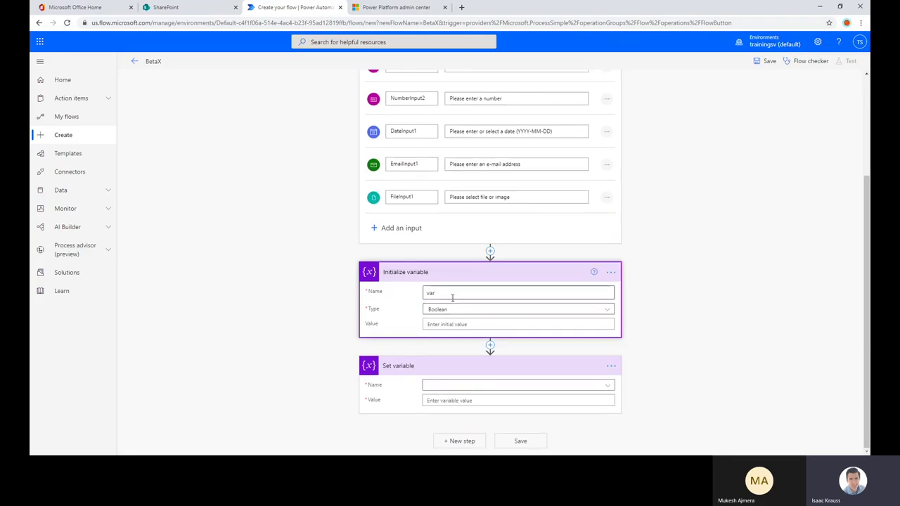
- Complete the name in the Initialize variable action as varPutTextTogether
left_click_drag(444, 292, 411, 299)
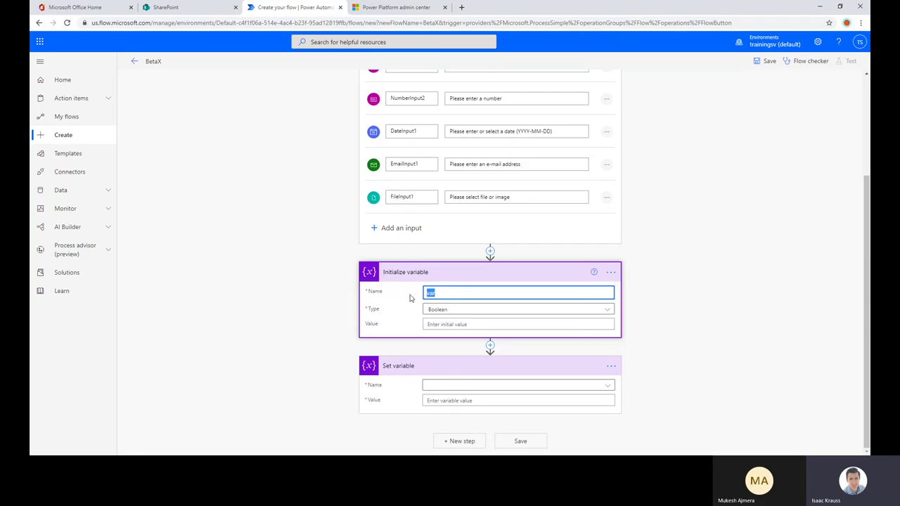
left_click(455, 293)
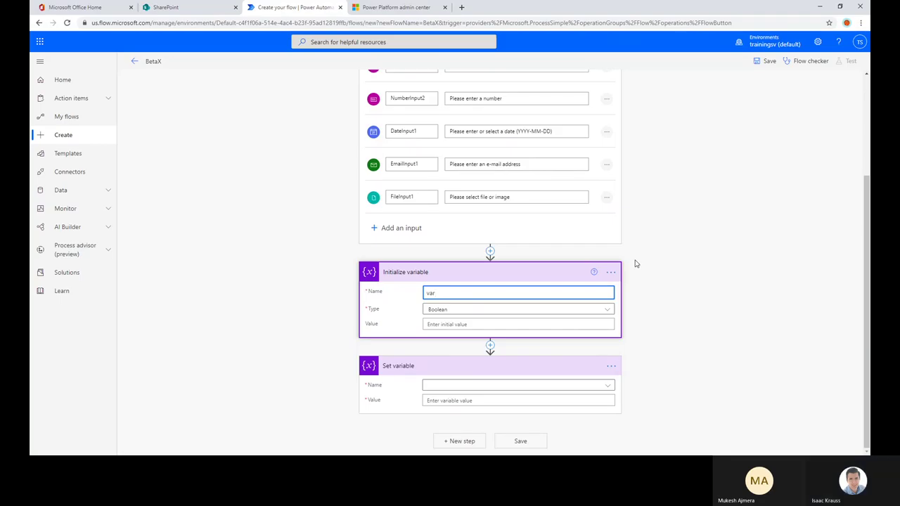
type("Concat")
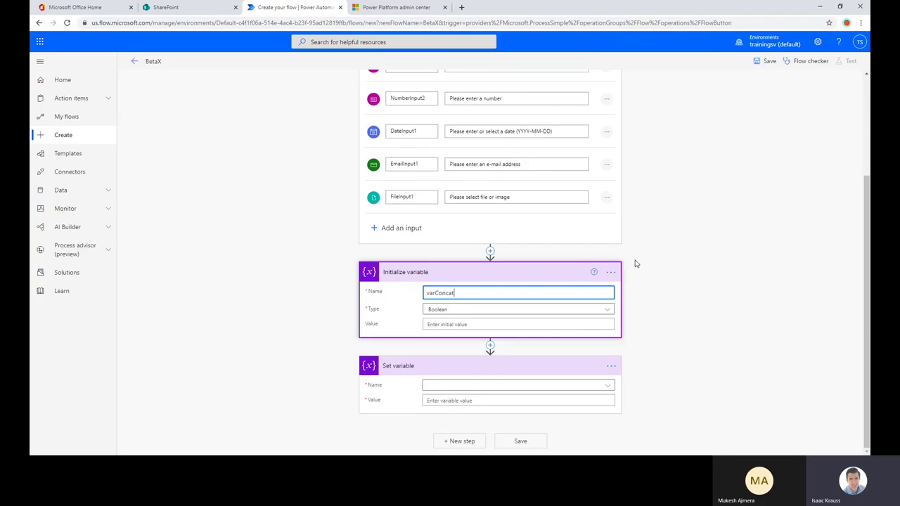
key("BackSpace")
key("BackSpace")
key("BackSpace")
key("BackSpace")
key("BackSpace")
key("BackSpace")
type("Text")
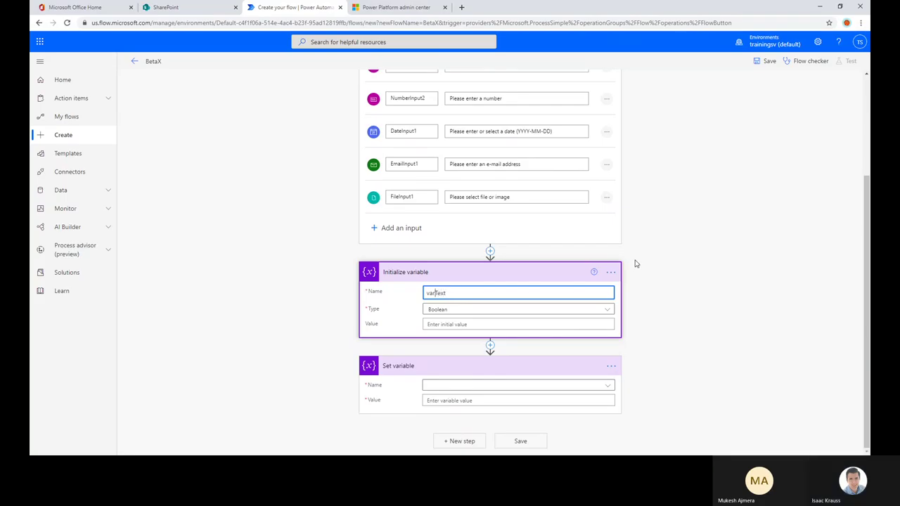
type("Put")
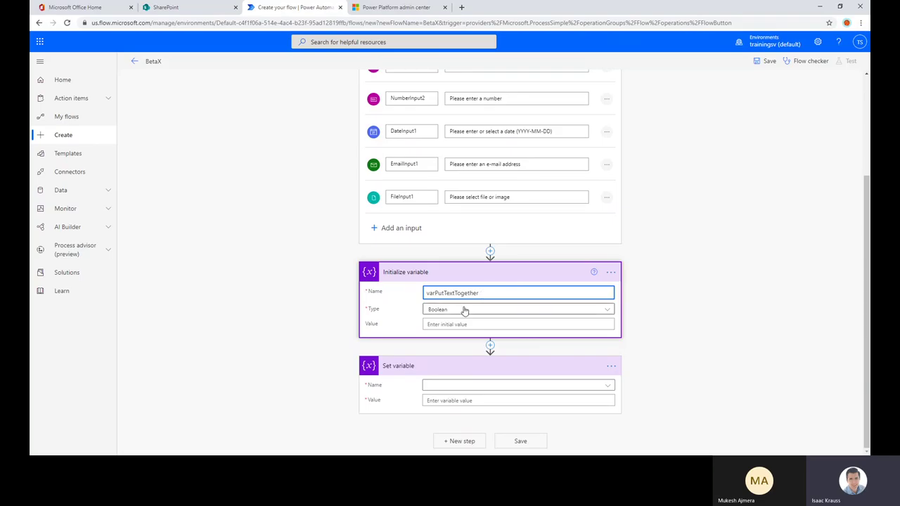
- Check the spelling of "together" using search suggestions in a new browser tab, and return to the flow
left_click(461, 7)
type("tr")
key("BackSpace")
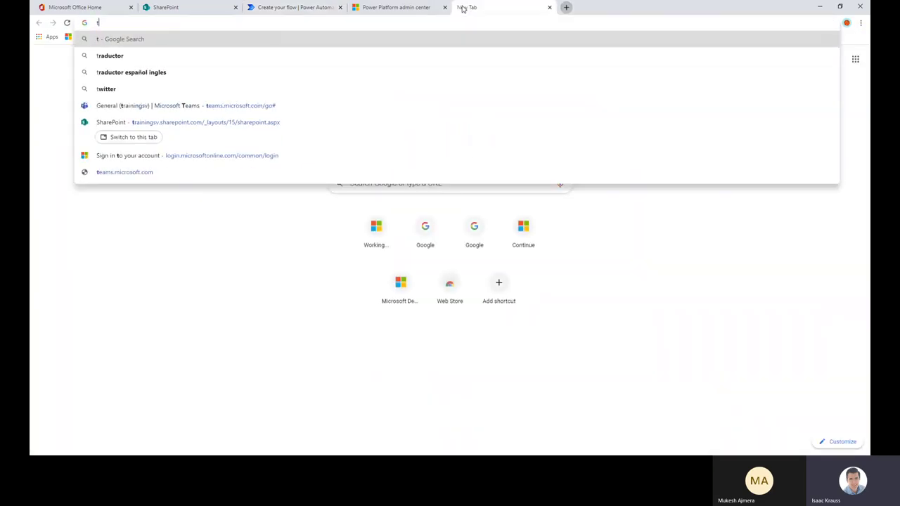
type("ogether")
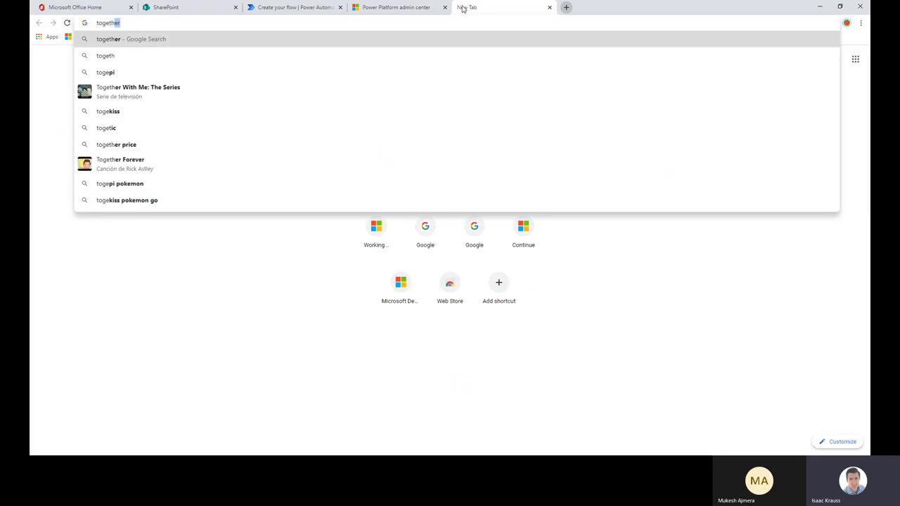
left_click(549, 7)
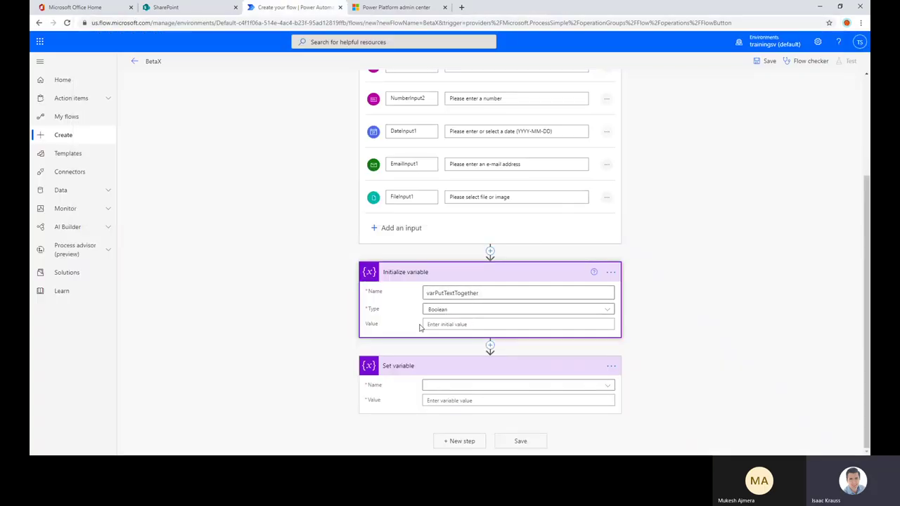
- Set the type of the varPutTextTogether variable to String
left_click(447, 324)
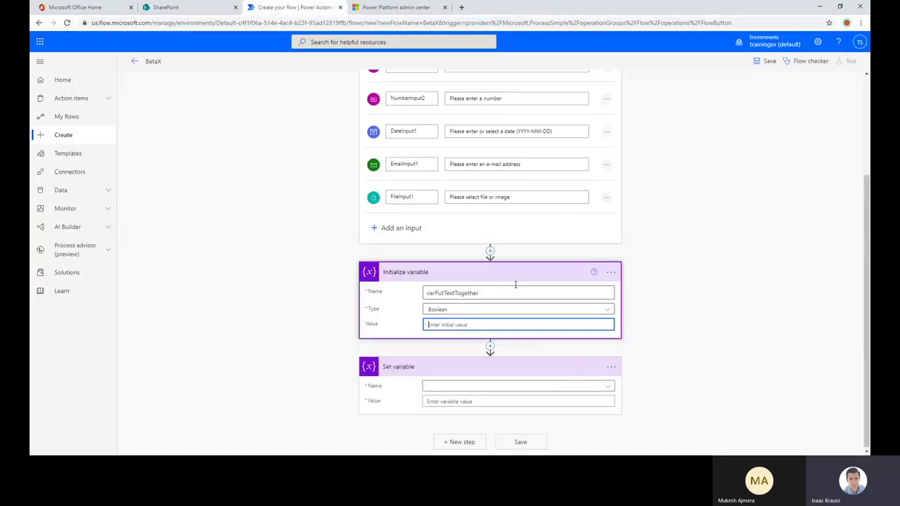
left_click(443, 309)
left_click(434, 370)
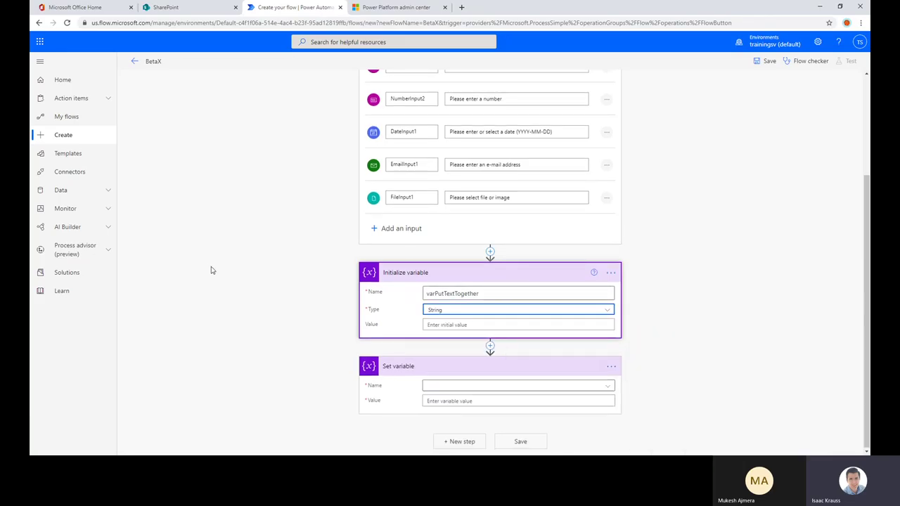
left_click(291, 283)
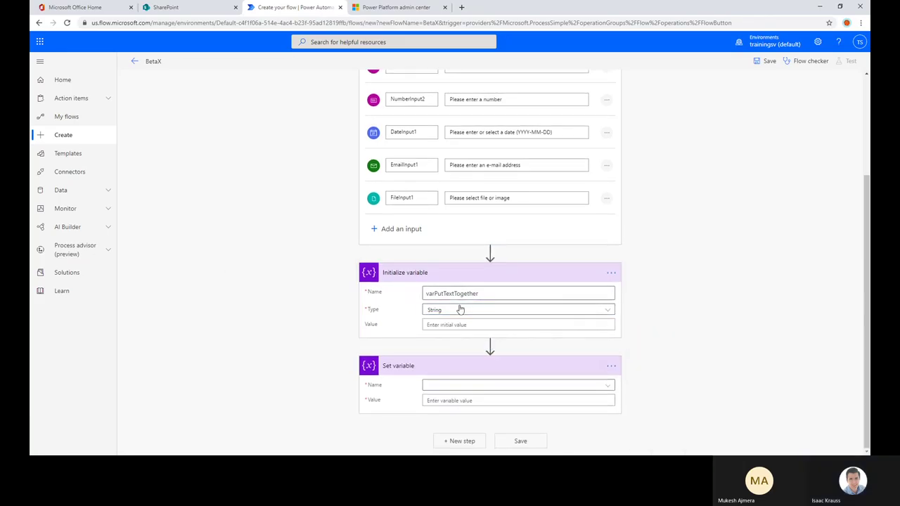
- Start a concat( expression for the initial value of varPutTextTogether
scroll(443, 284, "up", 3)
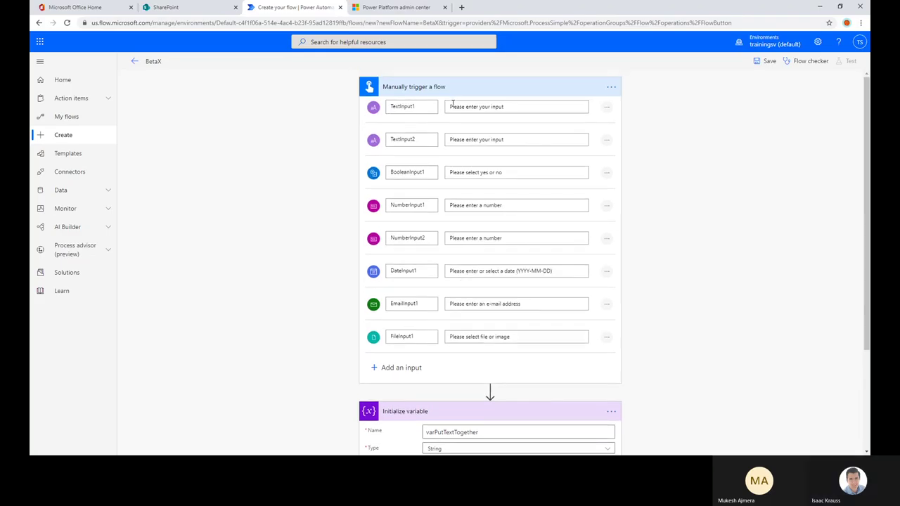
scroll(438, 321, "down", 2)
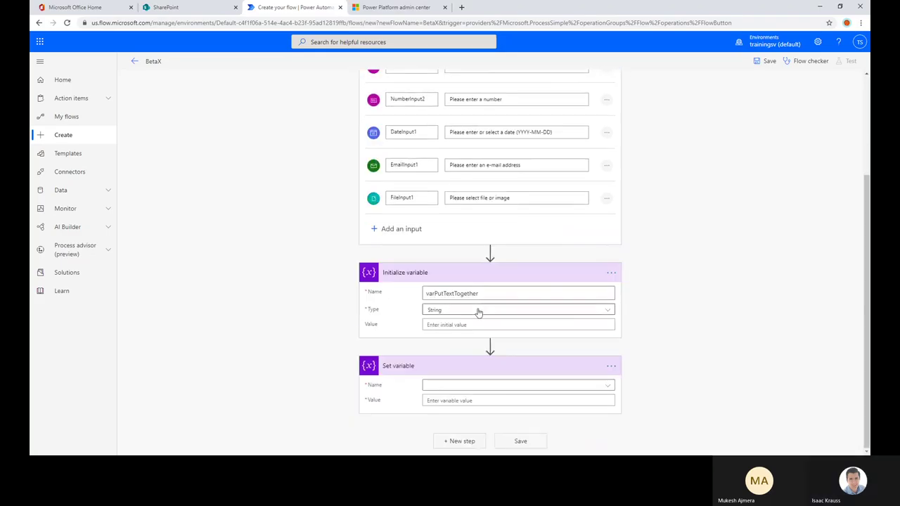
left_click(453, 324)
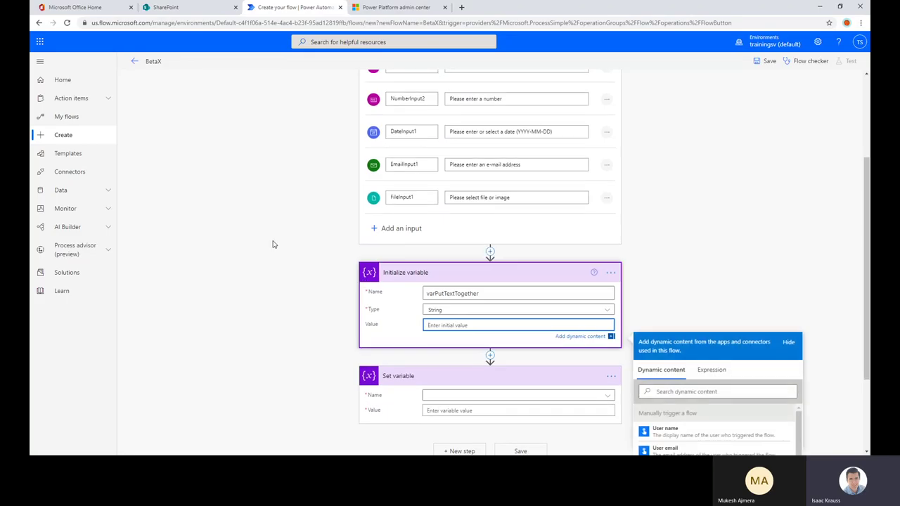
scroll(273, 244, "down", 5)
left_click(458, 246)
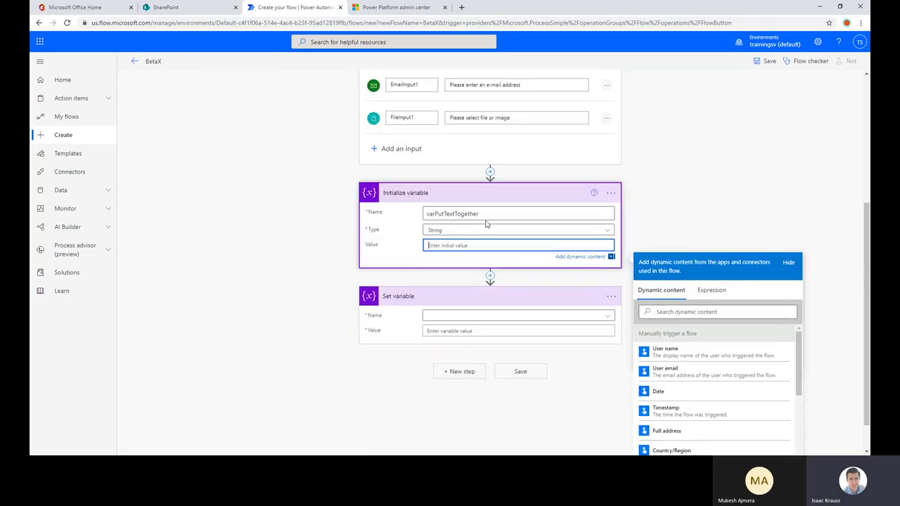
scroll(725, 237, "down", 1)
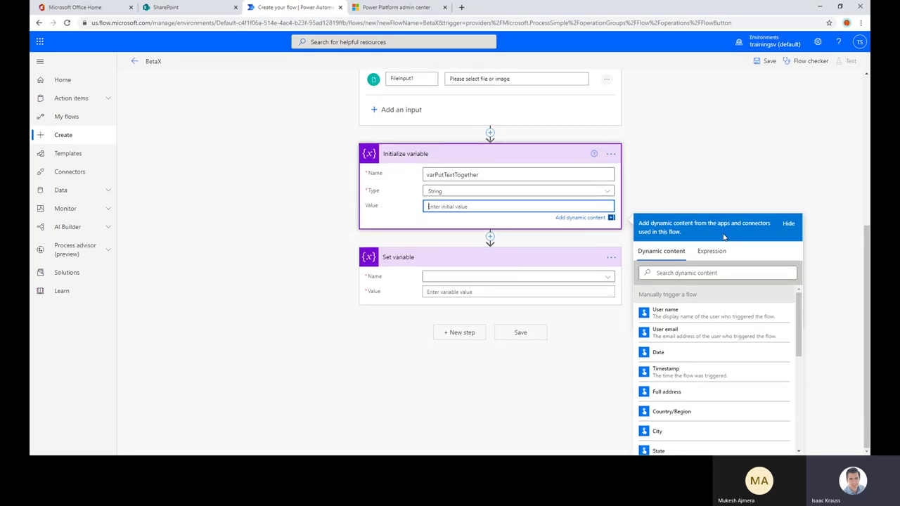
left_click(713, 251)
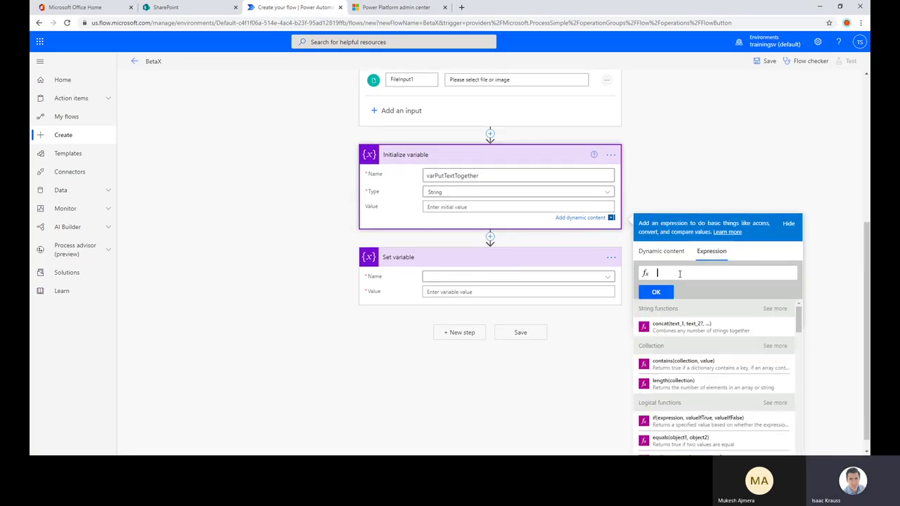
type("con")
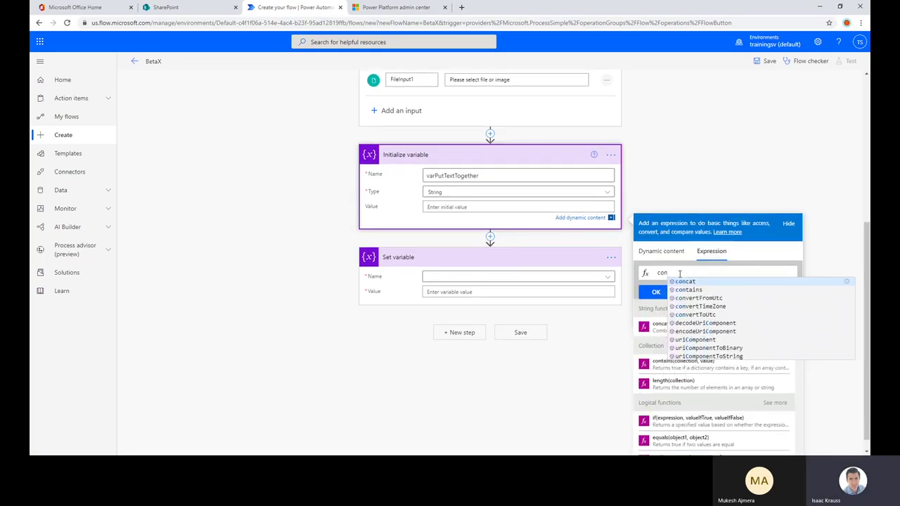
left_click(691, 282)
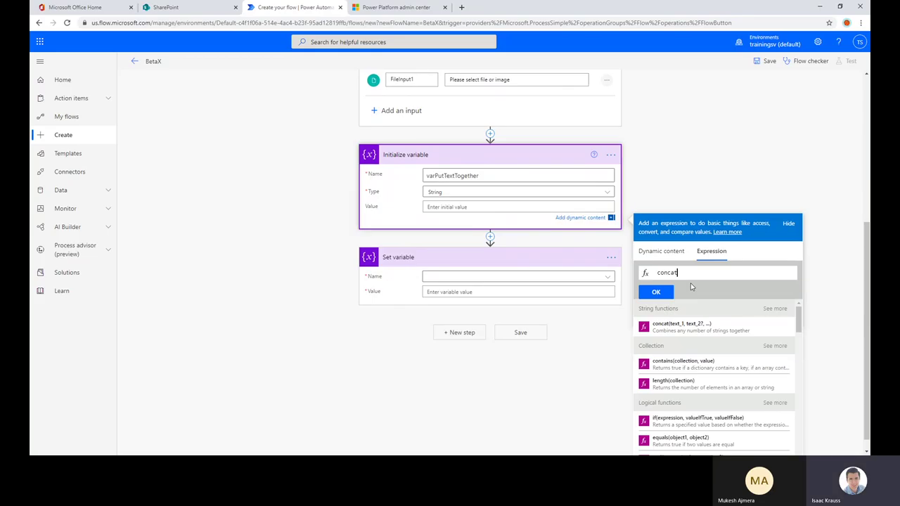
type("(")
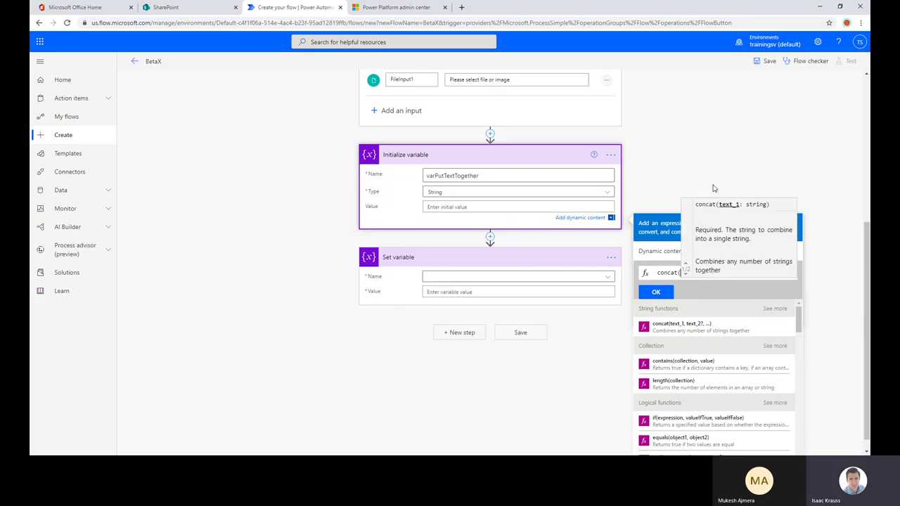
scroll(714, 188, "down", 1)
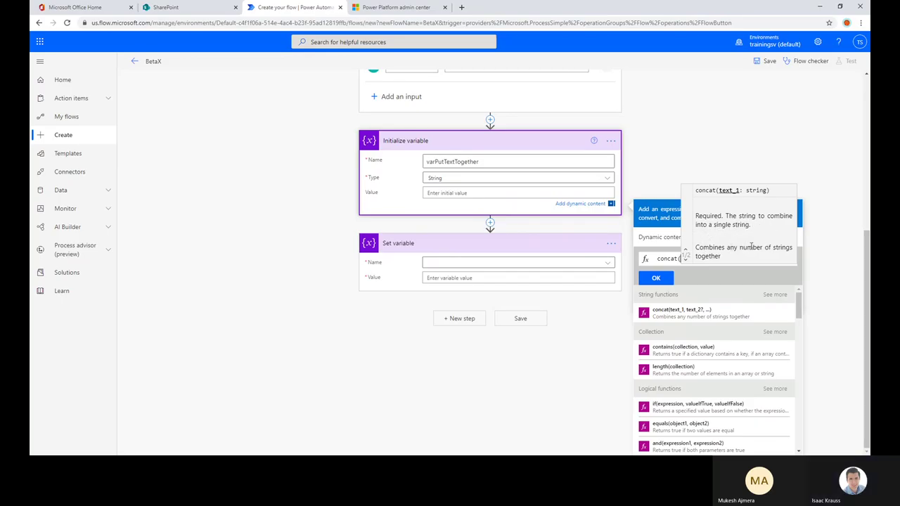
- Erase the end of the function name in the expression and re-enter it as concat(
left_click(678, 259)
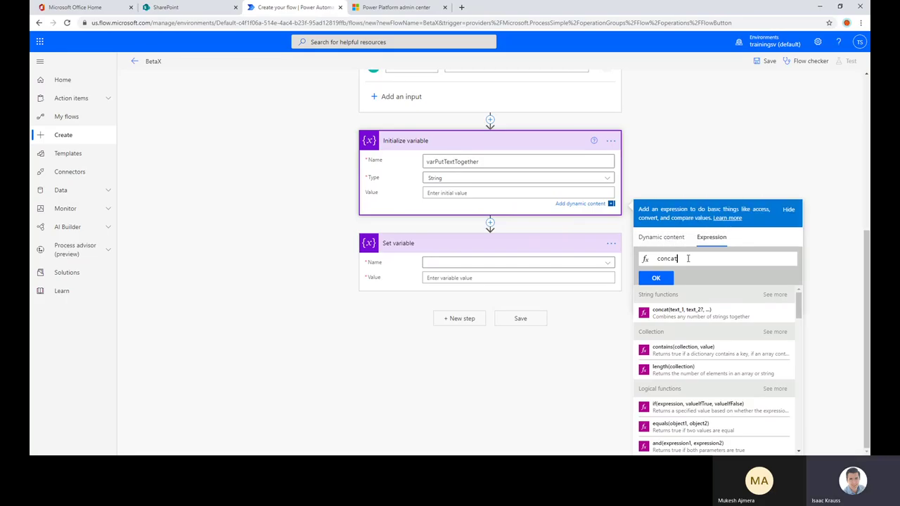
type("e")
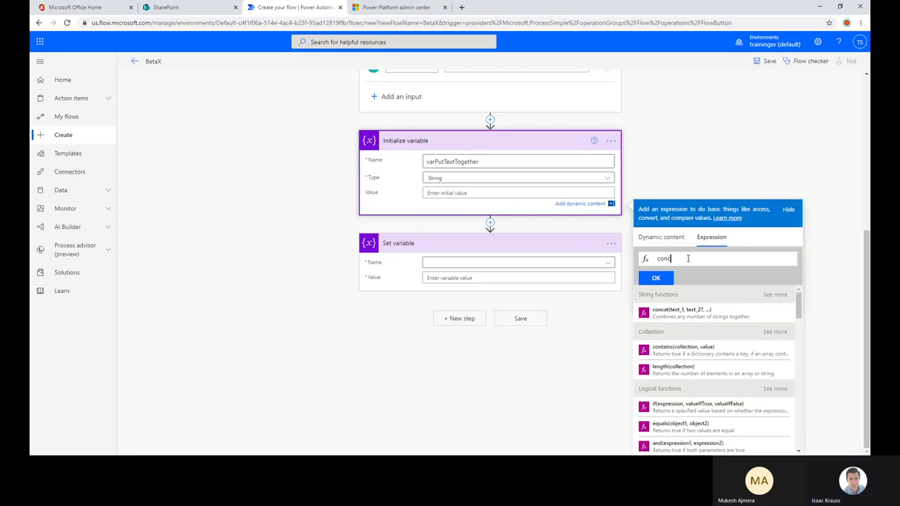
type("a")
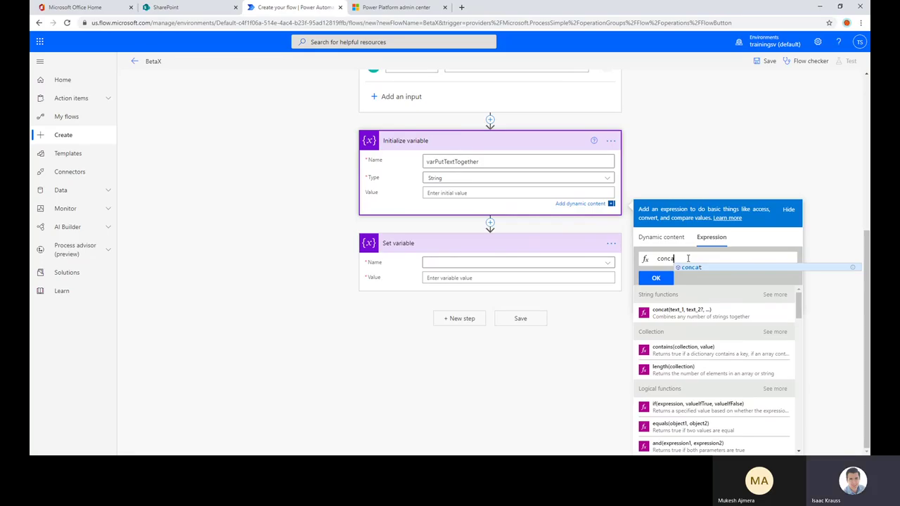
type("t")
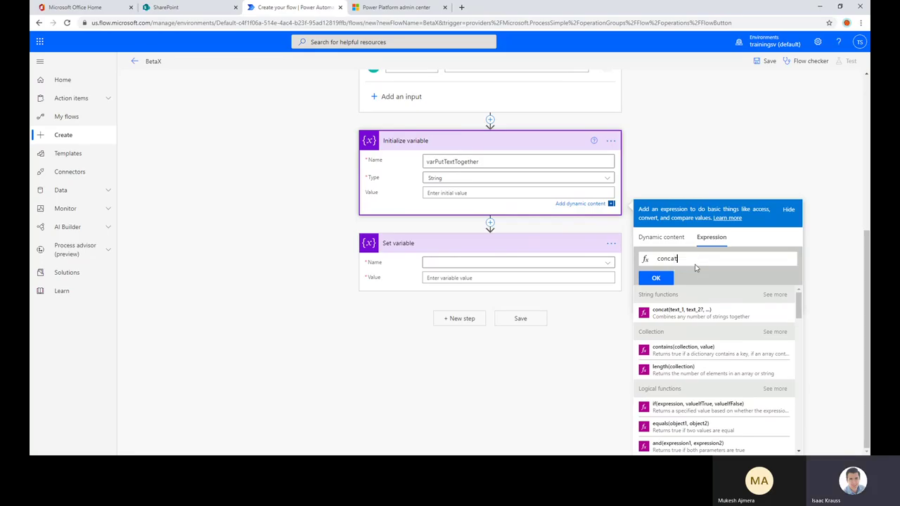
type("(")
- Complete the concat expression with the trigger's TextInput1 and TextInput2, separated by a comma, and insert it as the variable's value
left_click(668, 241)
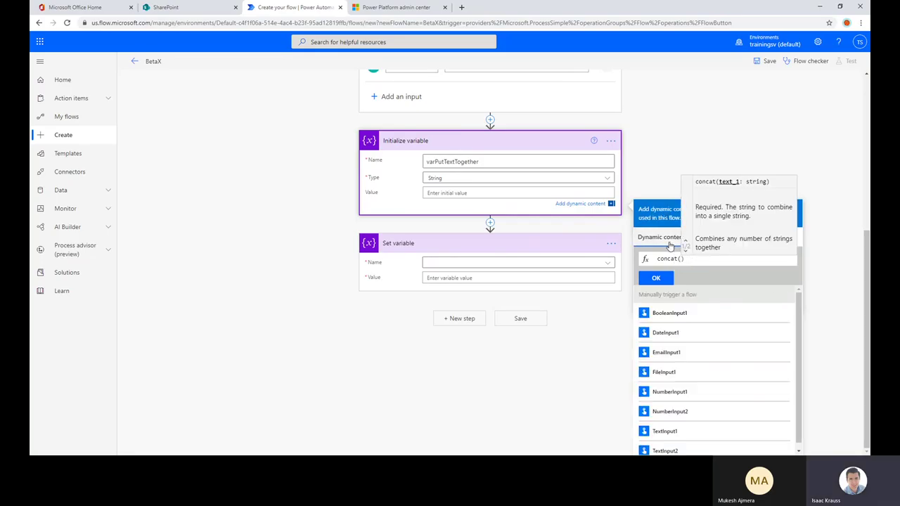
left_click(689, 432)
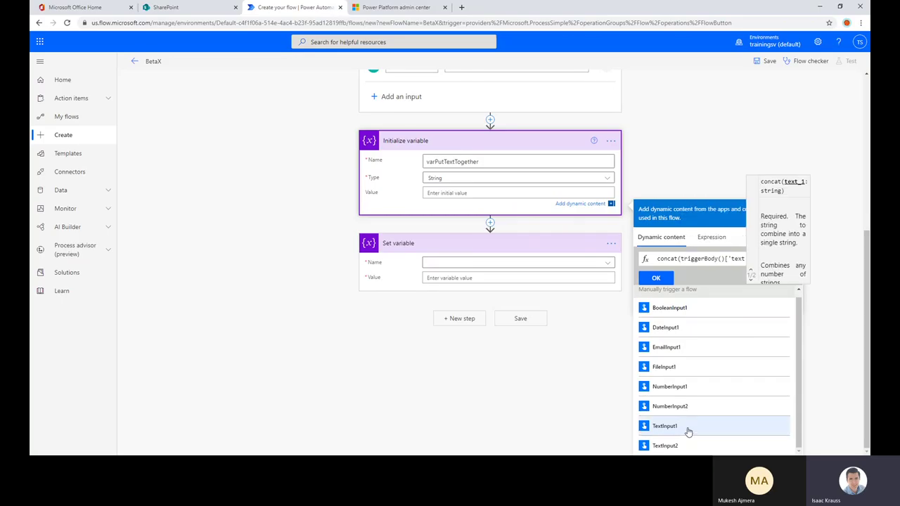
type(",")
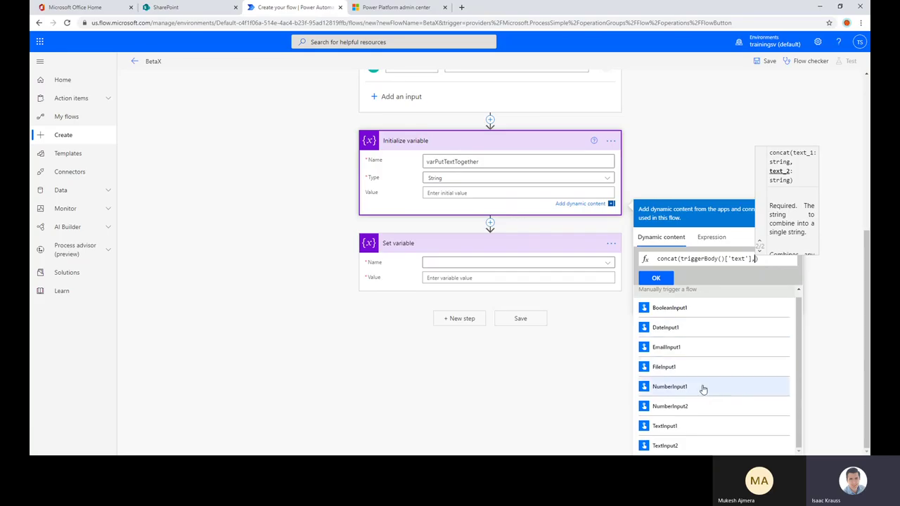
left_click(682, 446)
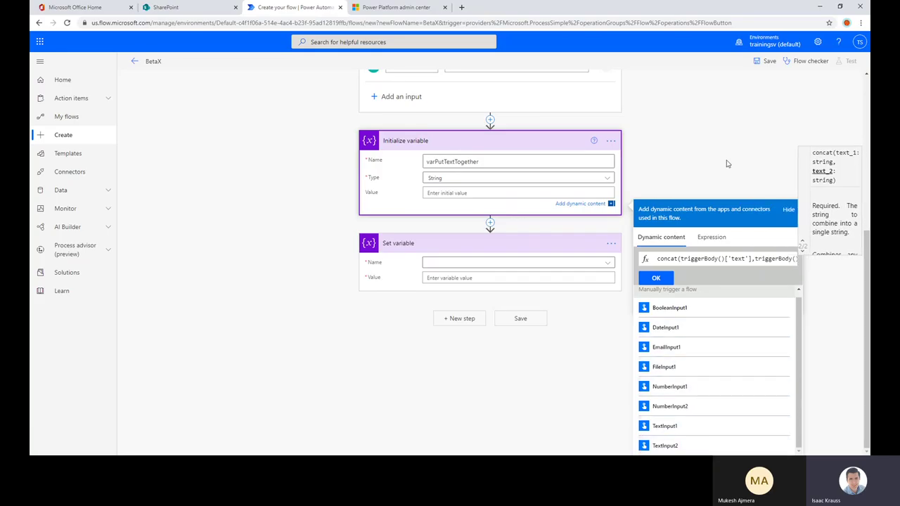
left_click(656, 278)
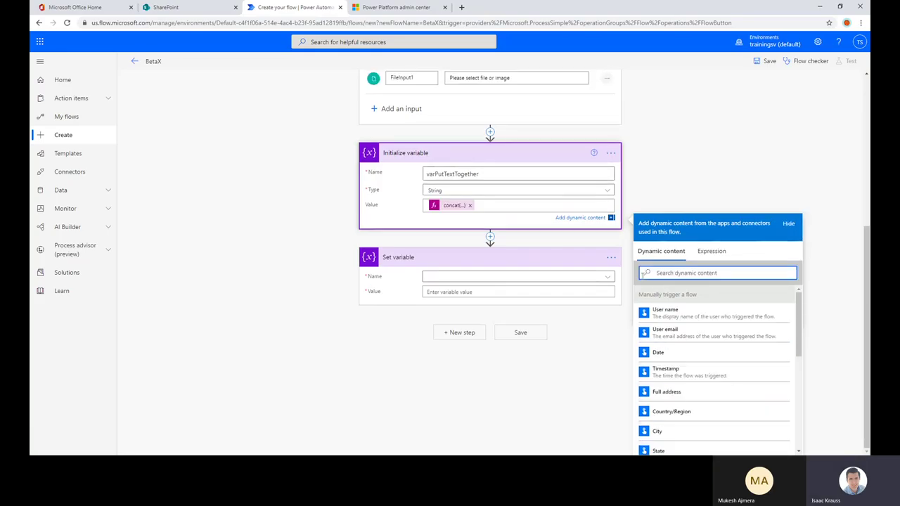
- Delete the Set variable action from the flow and confirm the deletion
scroll(749, 134, "up", 1)
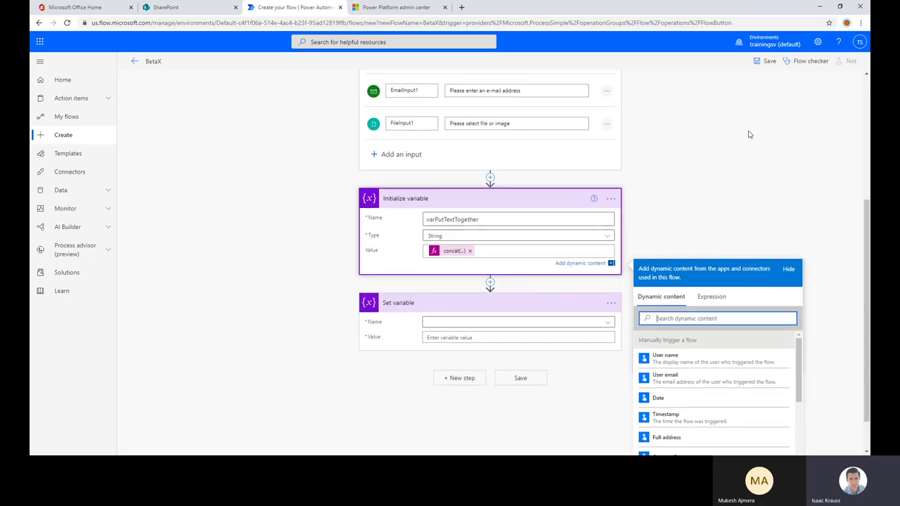
scroll(750, 134, "up", 1)
left_click(612, 345)
left_click(612, 346)
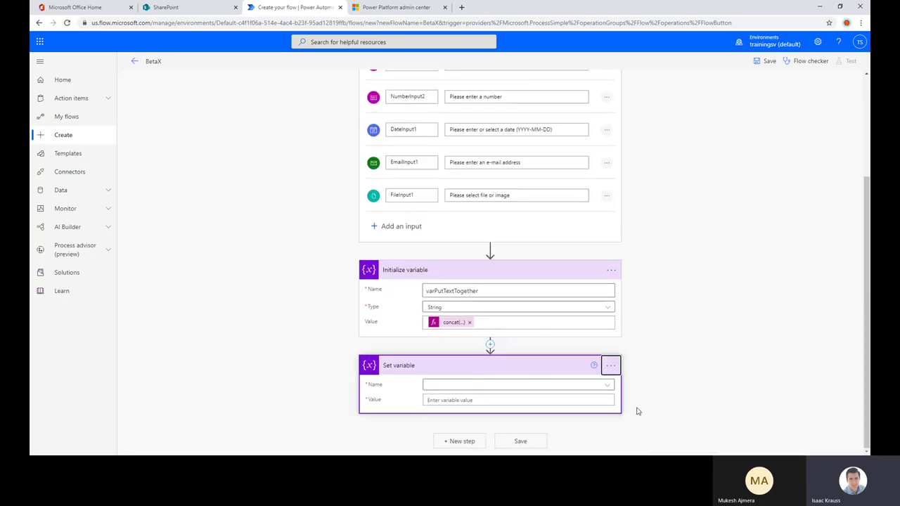
left_click(611, 365)
left_click(637, 443)
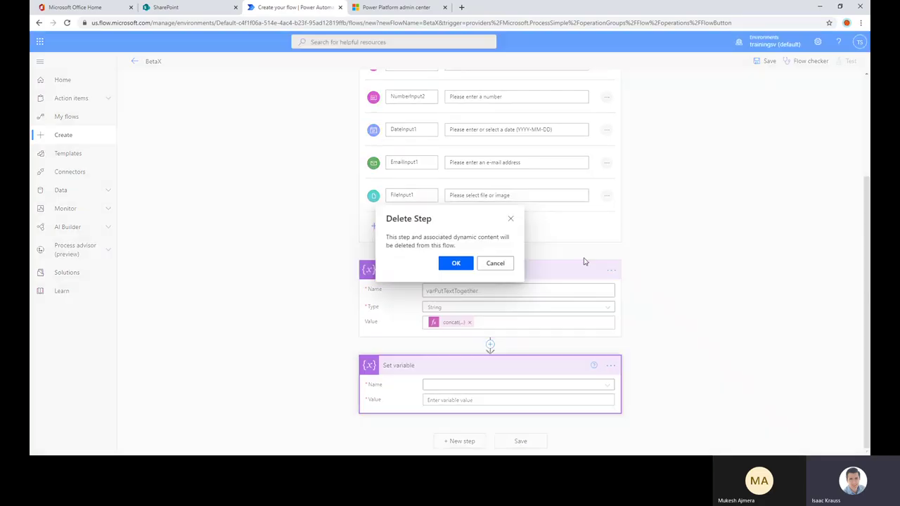
left_click(456, 263)
- Save the flow and start a test in which the trigger action is performed manually
left_click(763, 62)
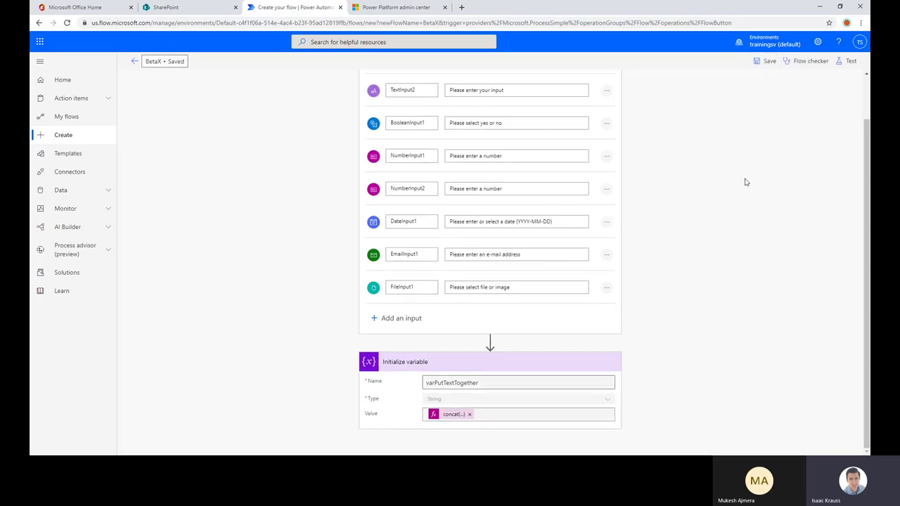
left_click(850, 63)
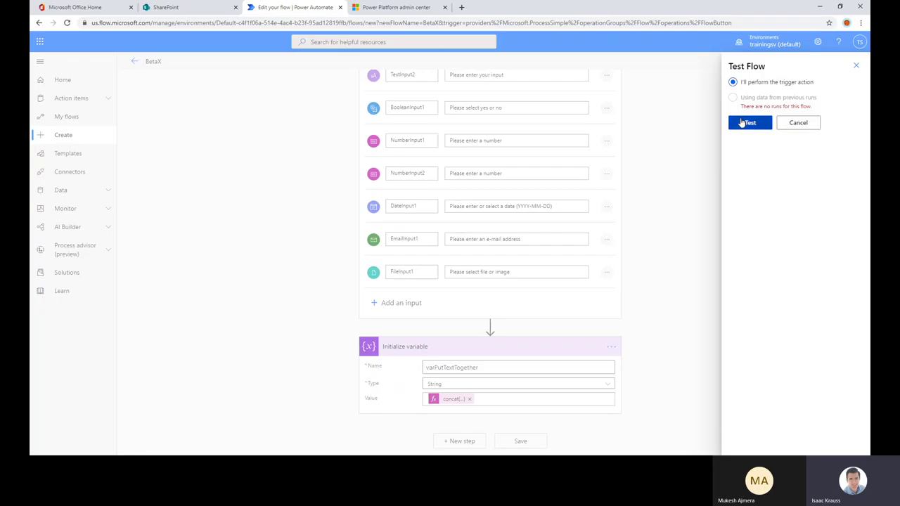
left_click(745, 122)
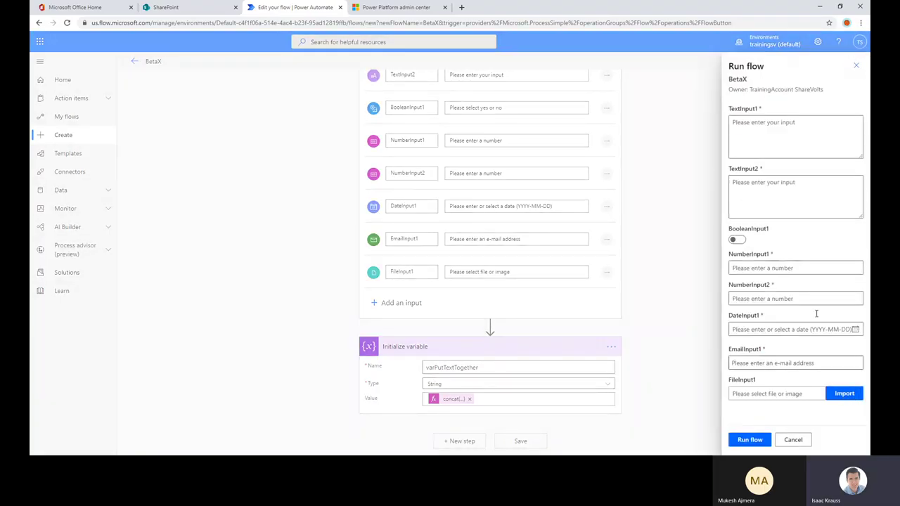
- Enter "Some text here" as TextInput1 and "more text here too" as TextInput2, and try to run the flow
left_click(751, 126)
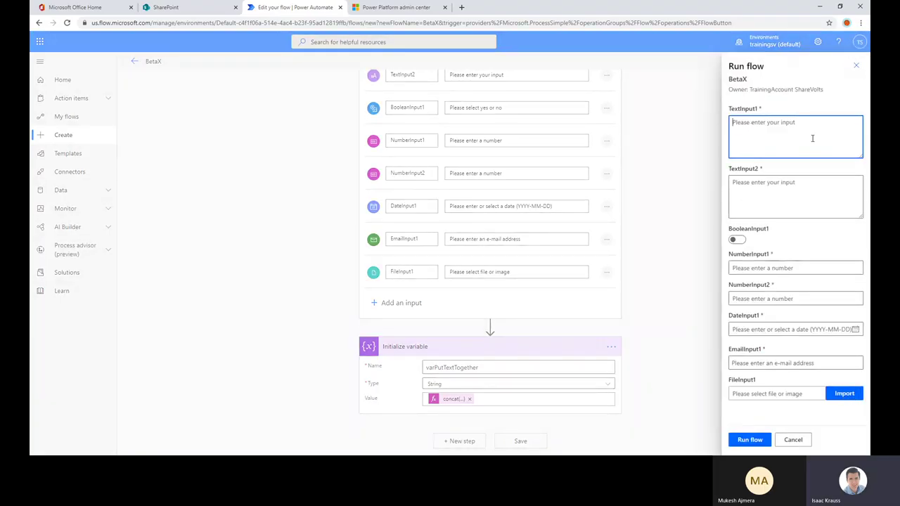
type("Somete")
key("BackSpace")
type("ext here")
left_click(799, 191)
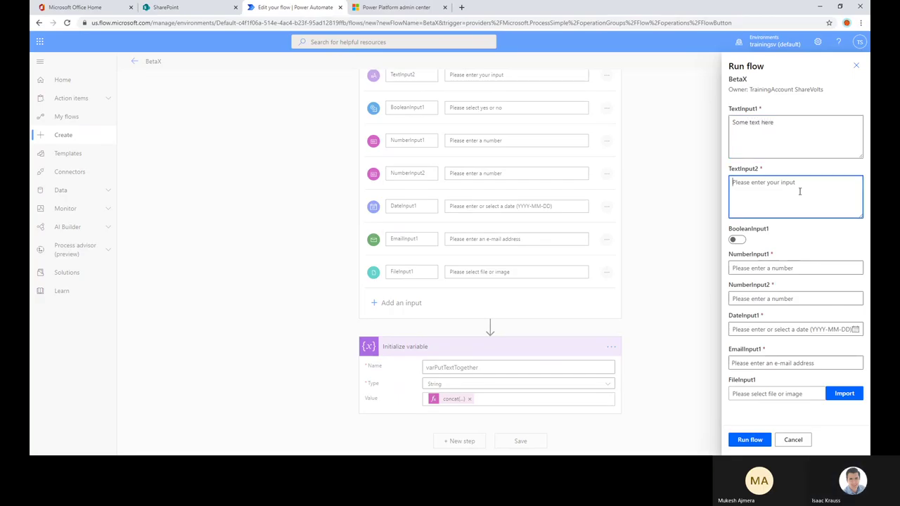
type("more text here too")
left_click(759, 444)
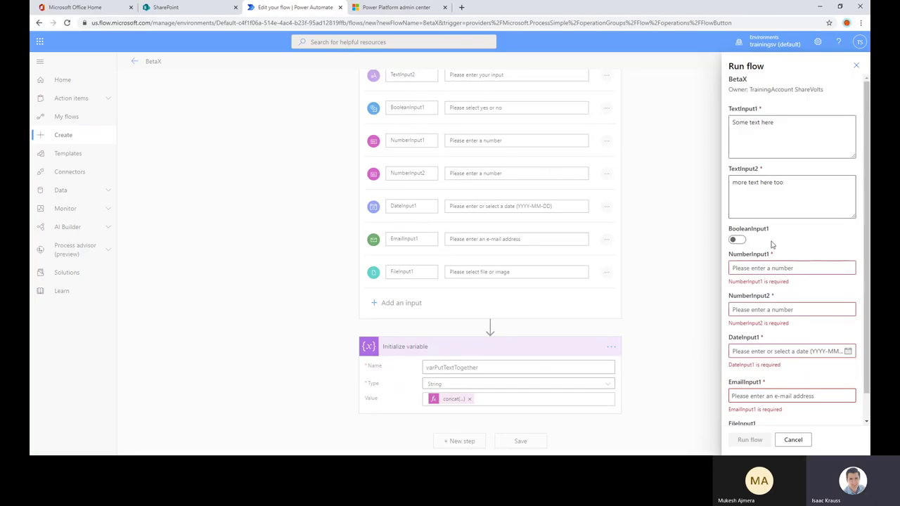
- Set NumberInput1 and NumberInput2 to 213 and DateInput1 to 2020-12-17 for the test run
left_click(824, 266)
type("213")
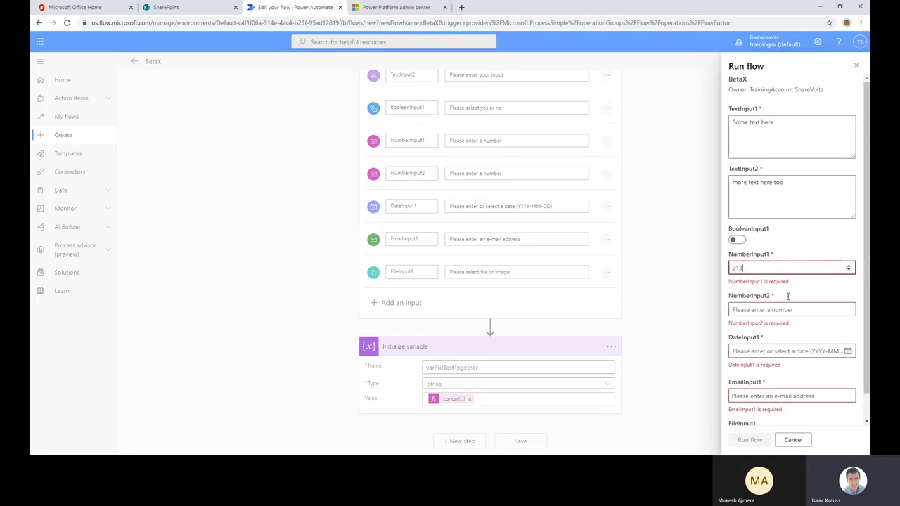
key("Tab")
type("213")
left_click(848, 330)
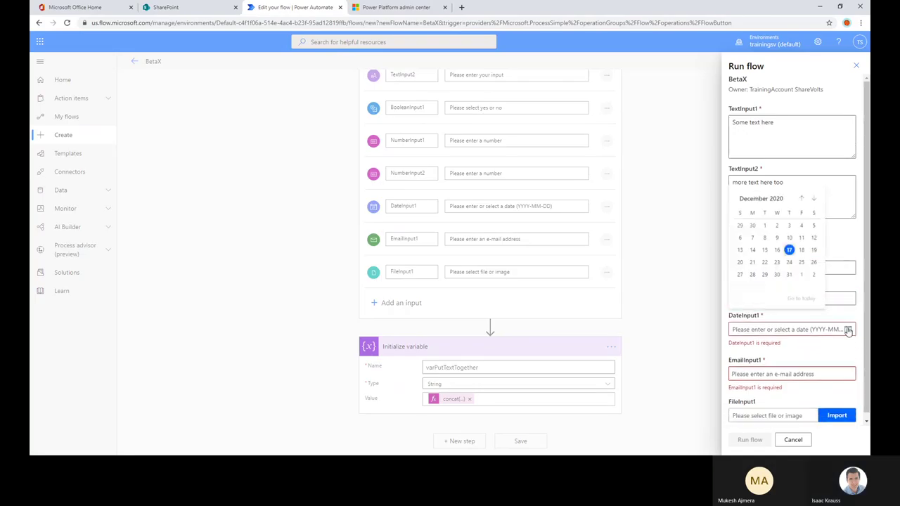
left_click(790, 247)
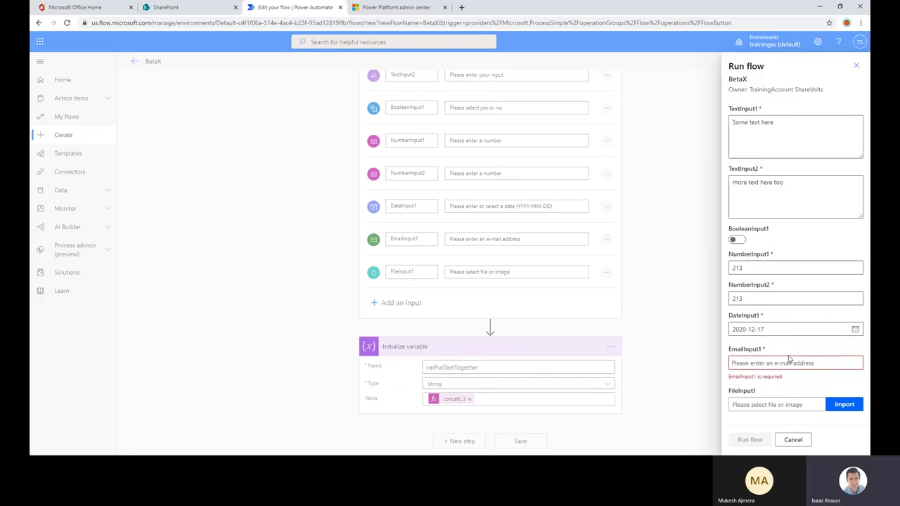
- Choose the suggested admin account for EmailInput1, run the flow and dismiss the run confirmation
left_click(793, 363)
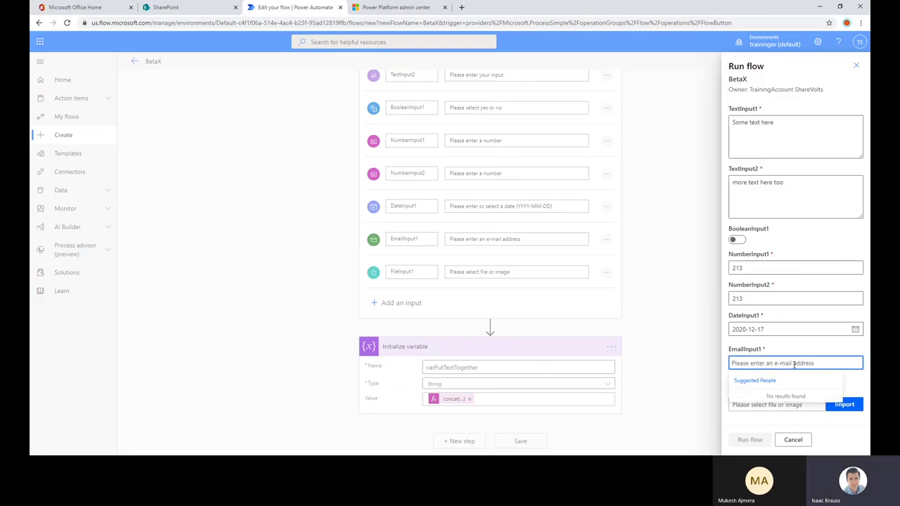
type("adm")
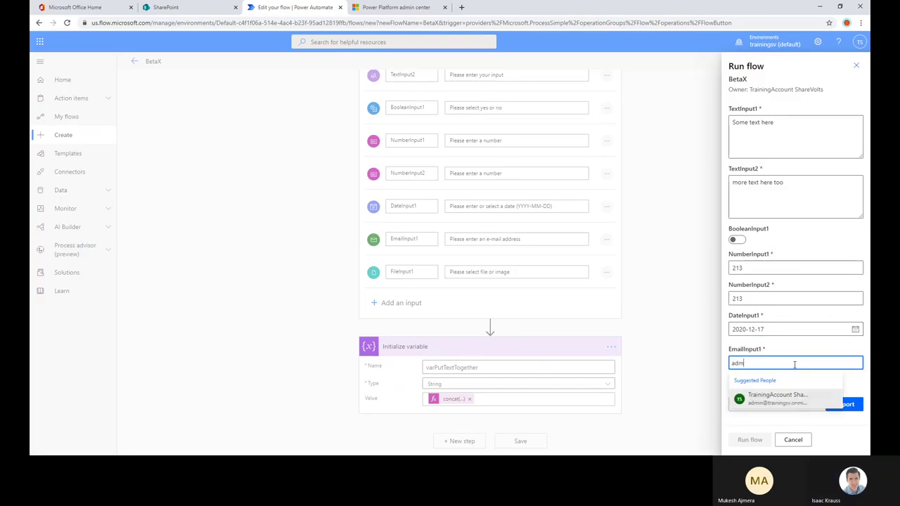
left_click(777, 398)
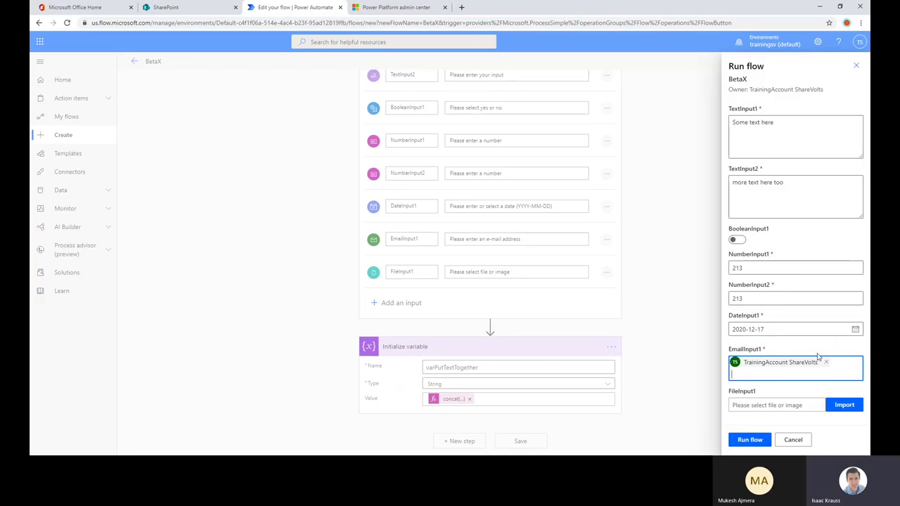
left_click(752, 440)
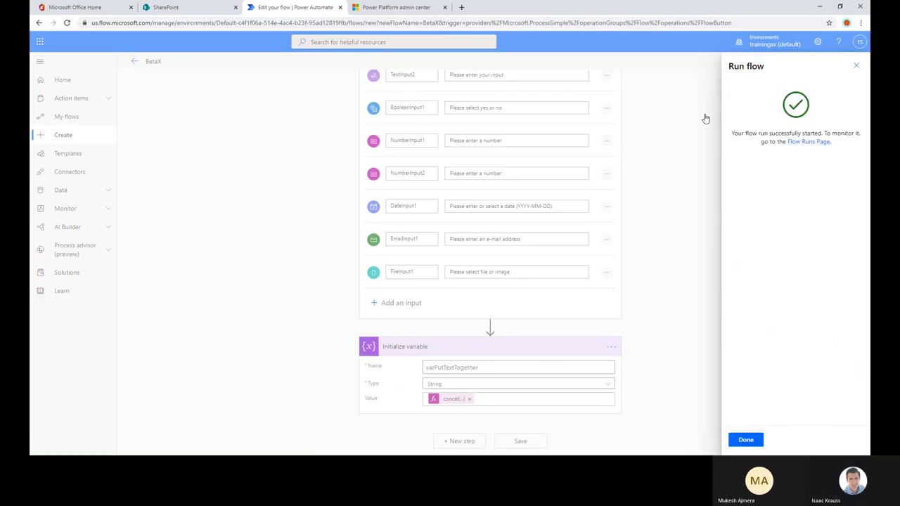
left_click(746, 440)
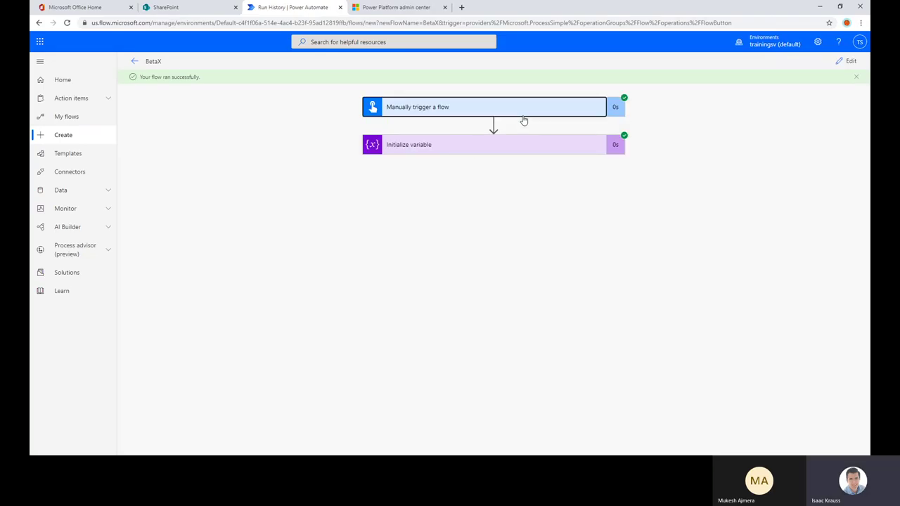
- Review the outputs of the manual trigger in the run results
left_click(523, 117)
scroll(492, 148, "down", 5)
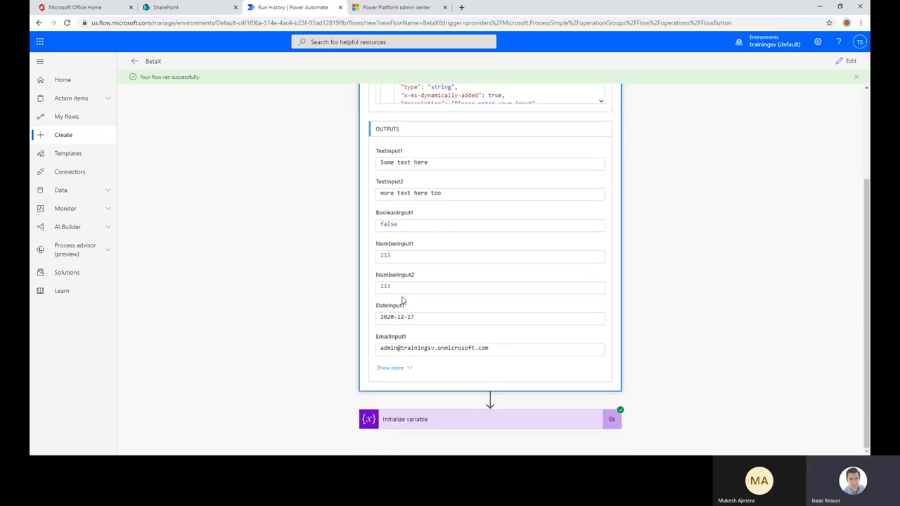
scroll(403, 301, "up", 5)
left_click(497, 107)
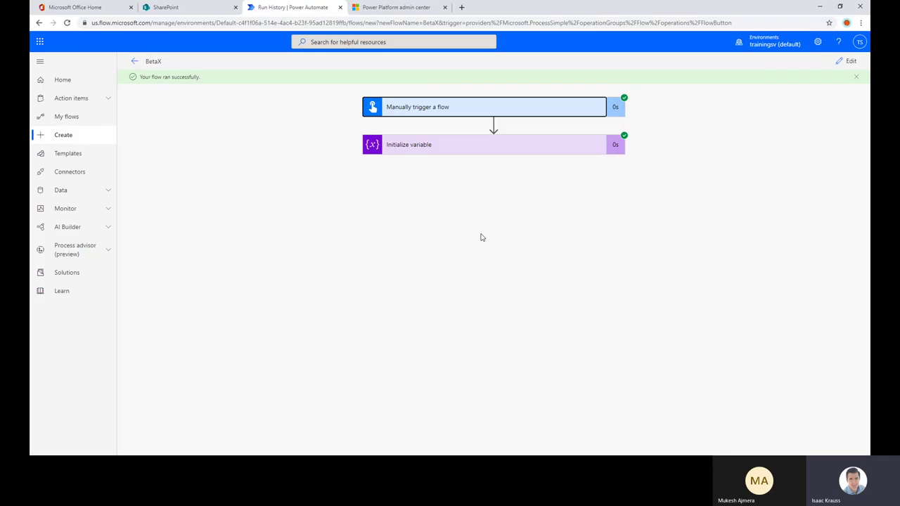
- Inspect how the two texts are joined in the Initialize variable value of the run, and return to editing the flow
left_click(477, 139)
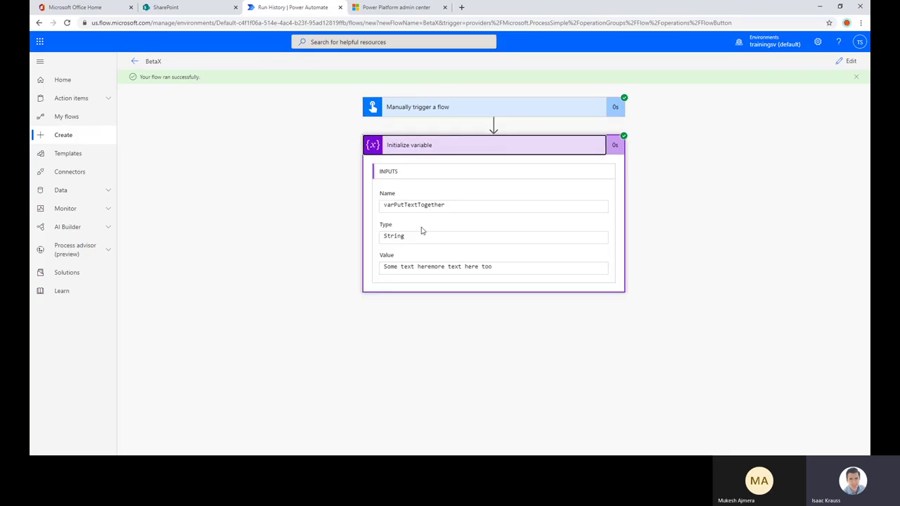
left_click_drag(385, 265, 522, 264)
left_click(522, 264)
left_click(431, 266)
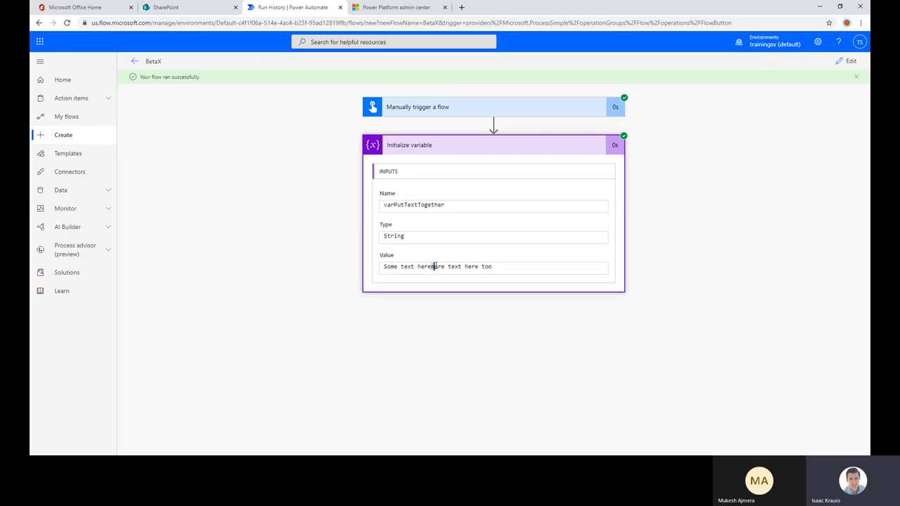
left_click(445, 268)
left_click_drag(432, 268, 454, 271)
left_click(506, 270)
left_click_drag(431, 267, 378, 269)
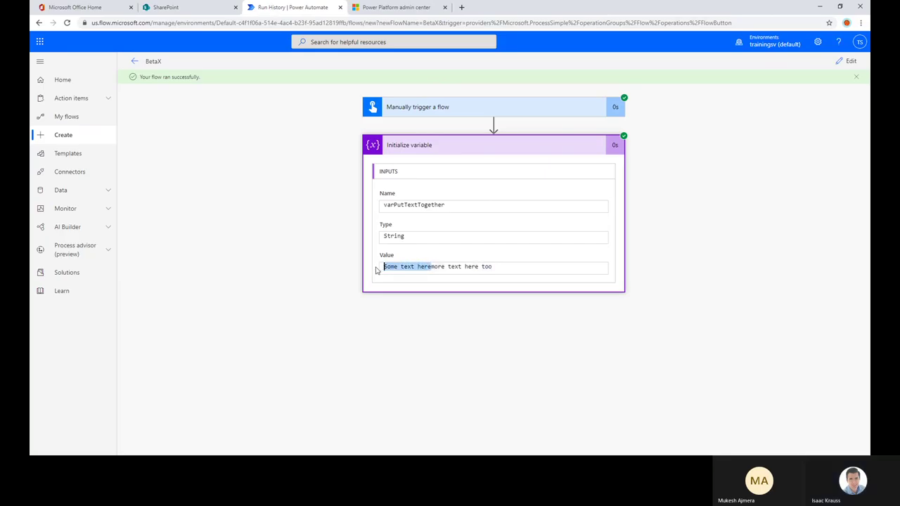
left_click(432, 266)
left_click_drag(432, 266, 575, 261)
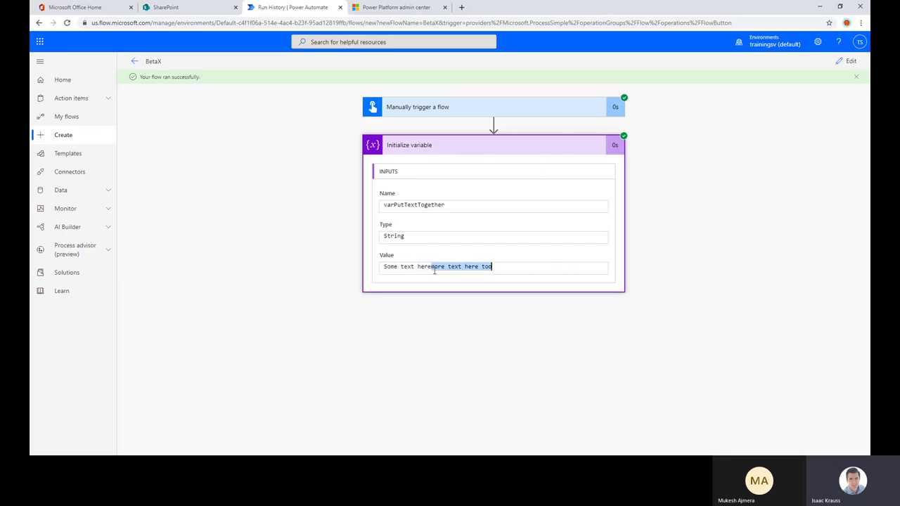
left_click(738, 172)
left_click(846, 61)
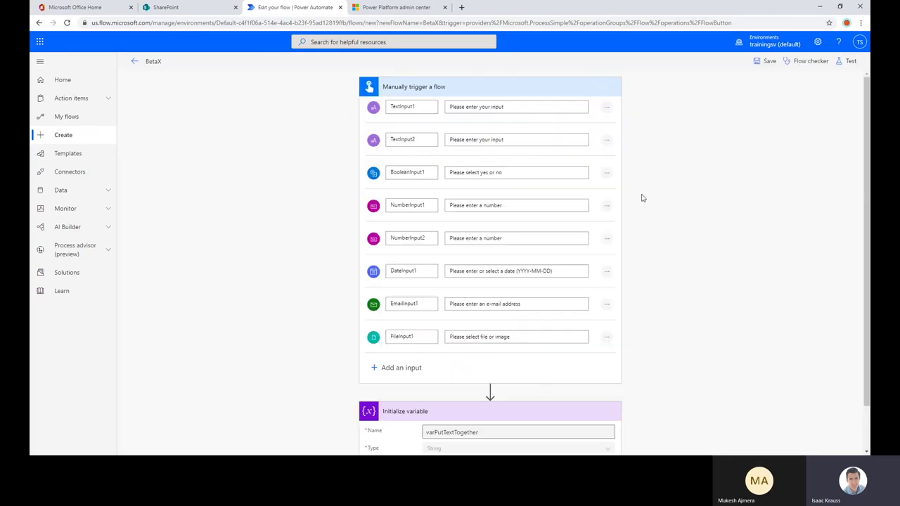
- Try to add a quoted separator string between the two text inputs in the variable's concat expression
scroll(661, 232, "down", 1)
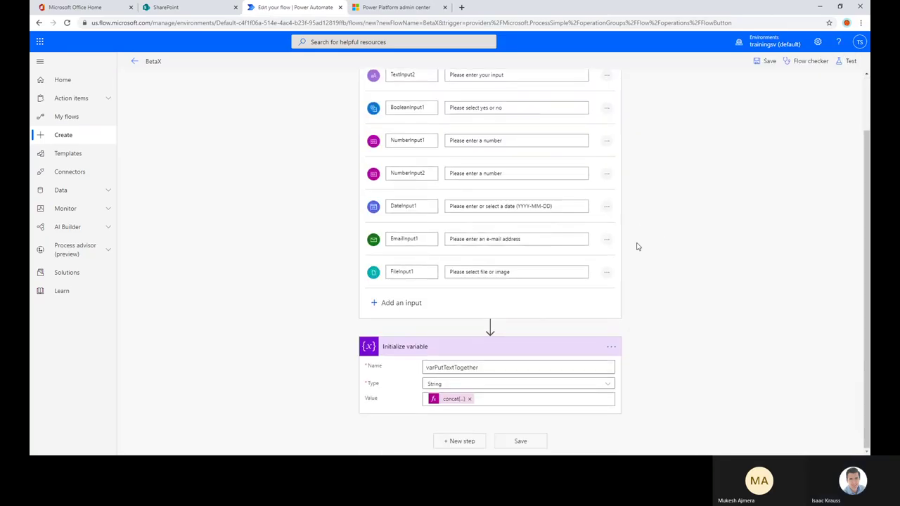
double_click(456, 399)
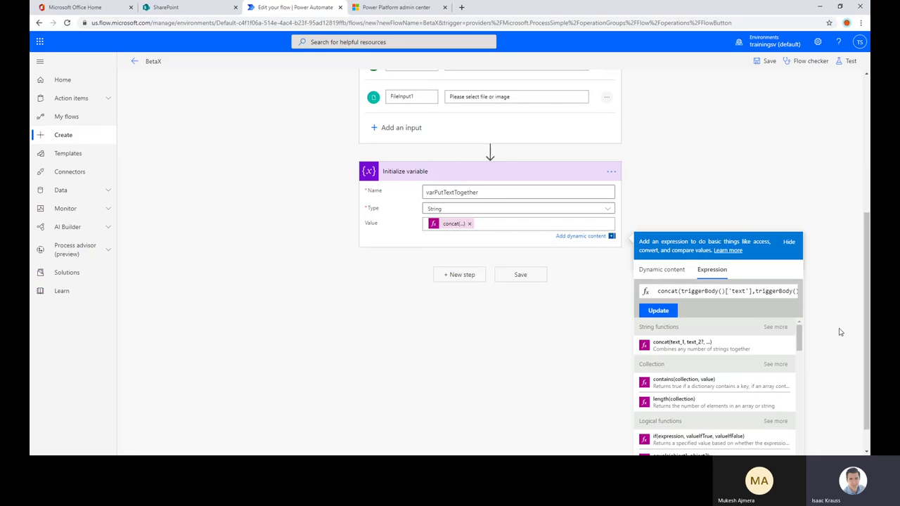
key("Right")
key("Right")
key("Right")
key("Right")
key("Right")
key("Right")
key("Right")
key("Right")
key("Right")
key("Right")
key("Right")
key("Right")
key("Right")
key("Right")
key("Right")
key("Right")
key("Right")
key("Right")
key("Right")
key("Right")
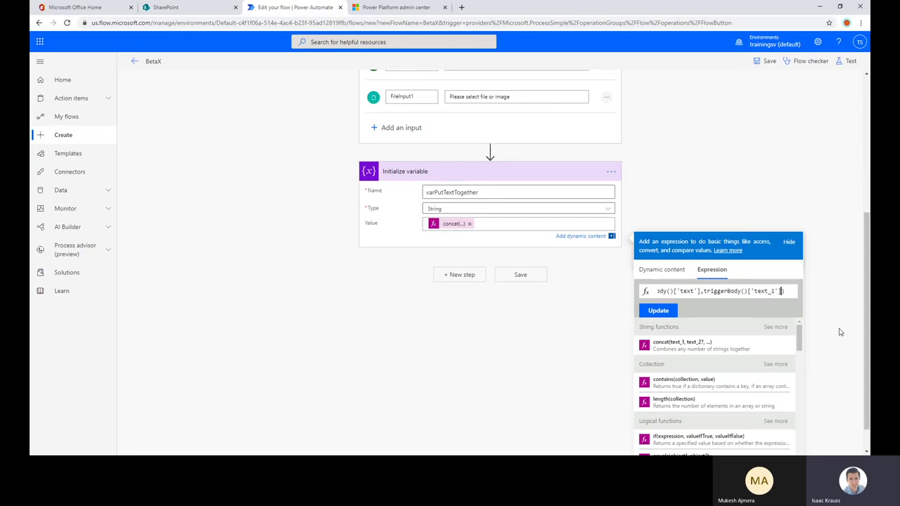
key("Left")
key("Left")
key("Left")
key("Left")
key("Left")
key("Left")
key("Left")
key("Left")
key("Left")
key("Left")
key("Left")
key("Left")
key("Left")
key("Left")
key("Left")
key("Left")
key("Left")
key("Left")
key("Left")
key("Left")
key("Left")
key("Left")
key("Left")
key("Left")
key("Left")
key("Left")
key("Left")
key("Left")
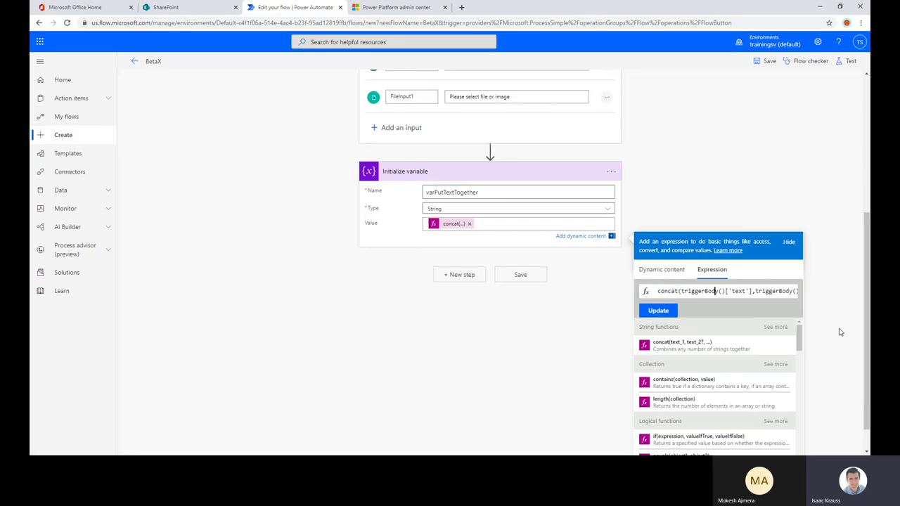
key("Right")
type(",")
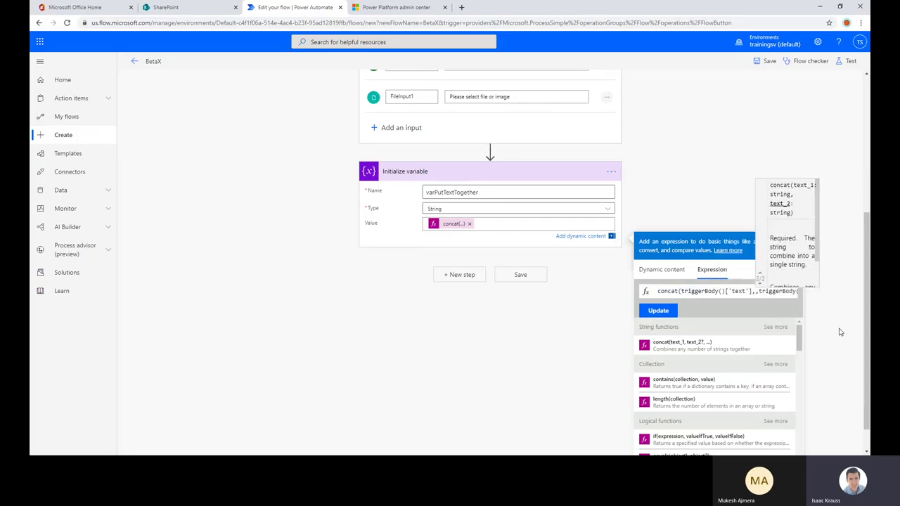
type("'")
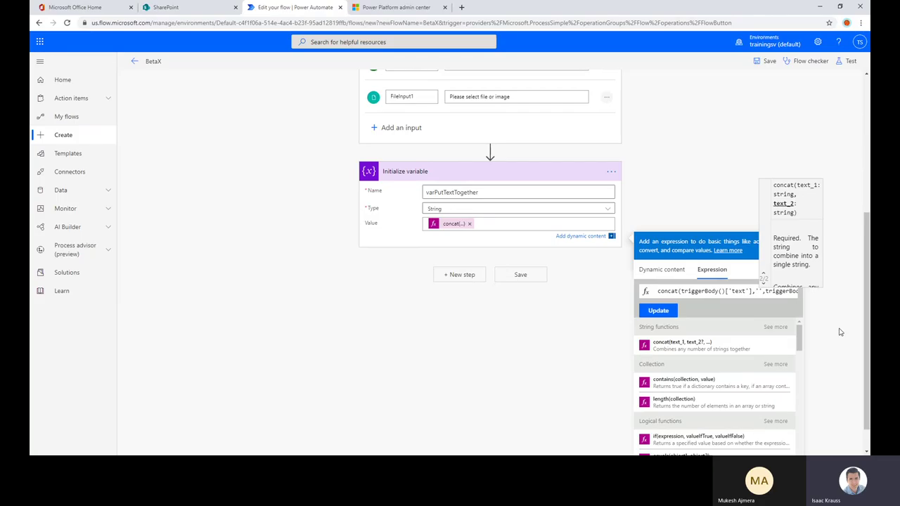
left_click(657, 310)
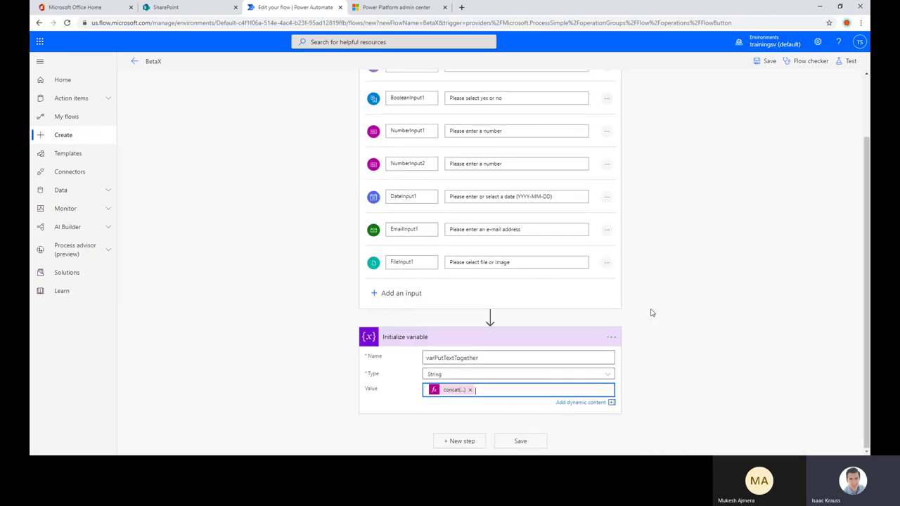
- Insert a single-space string ' ' between the two text inputs in the concat expression and update it
left_click(452, 391)
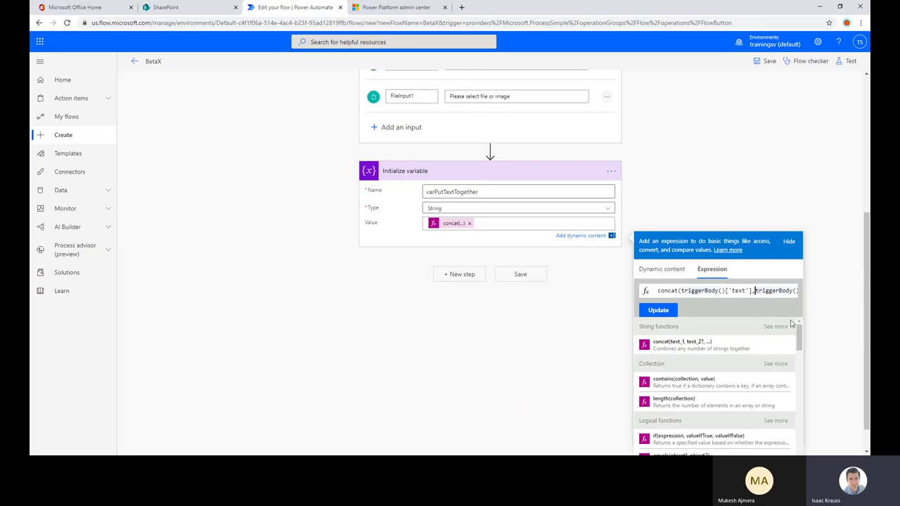
type(",")
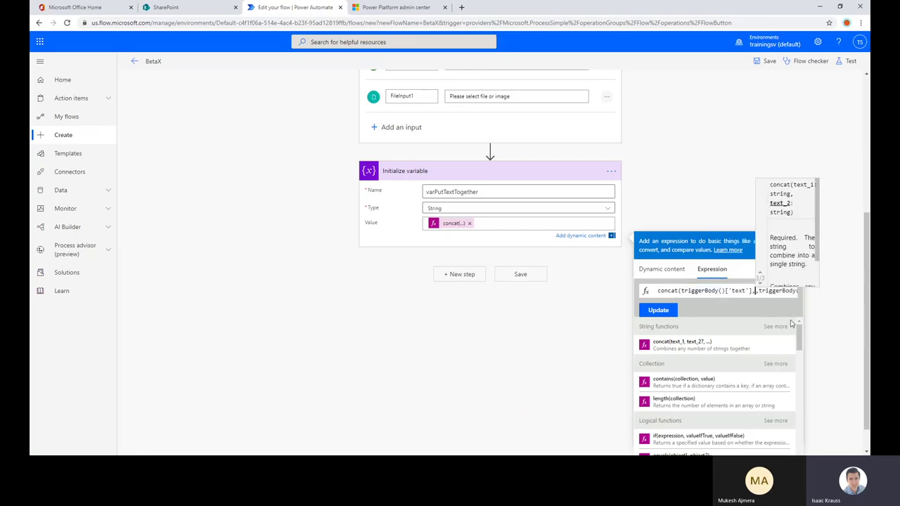
type("'")
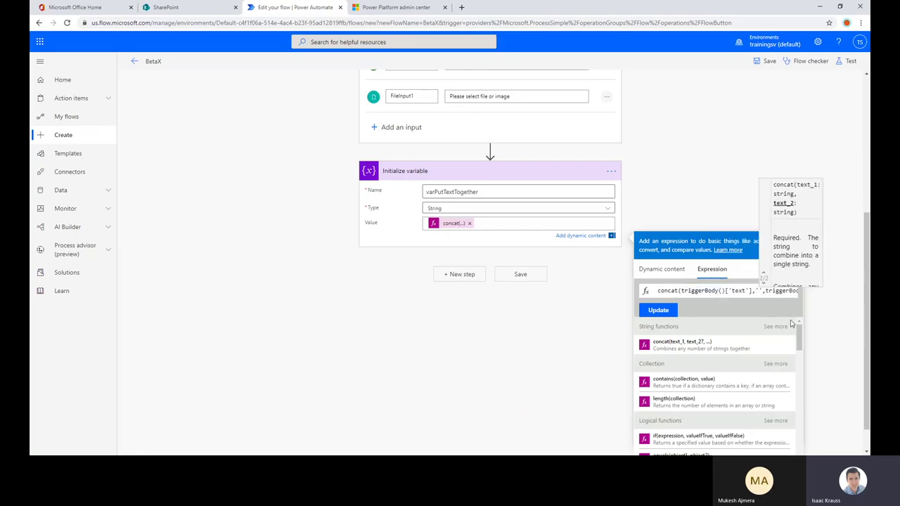
left_click(739, 291)
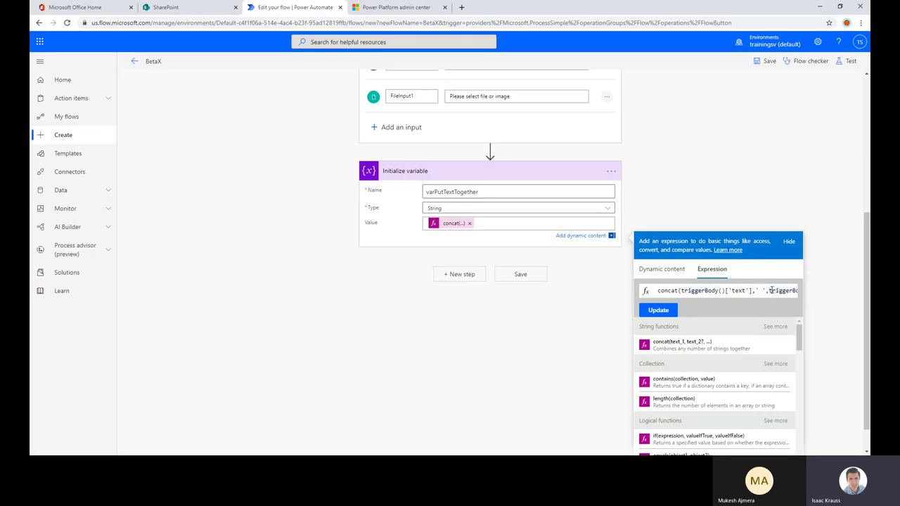
key("ctrl+a")
left_click(657, 313)
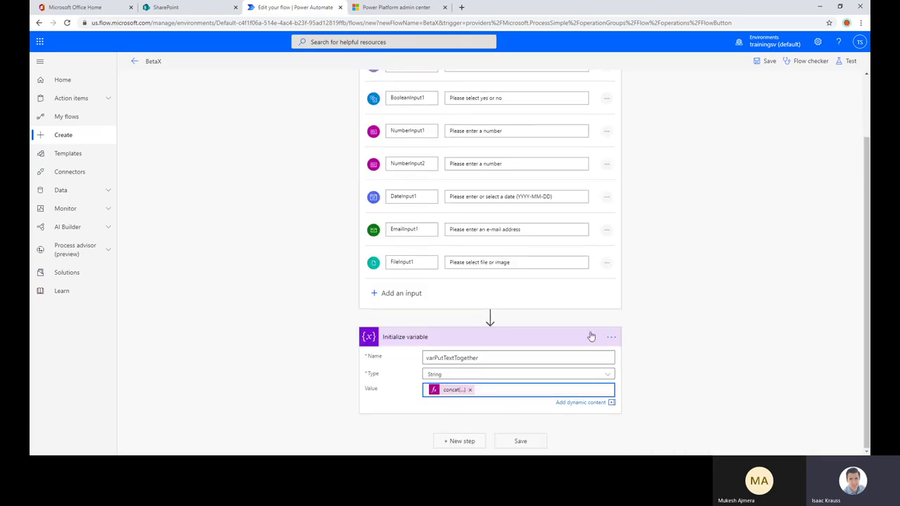
- Reopen the variable's concat expression to check that the space argument was stored
left_click(454, 391)
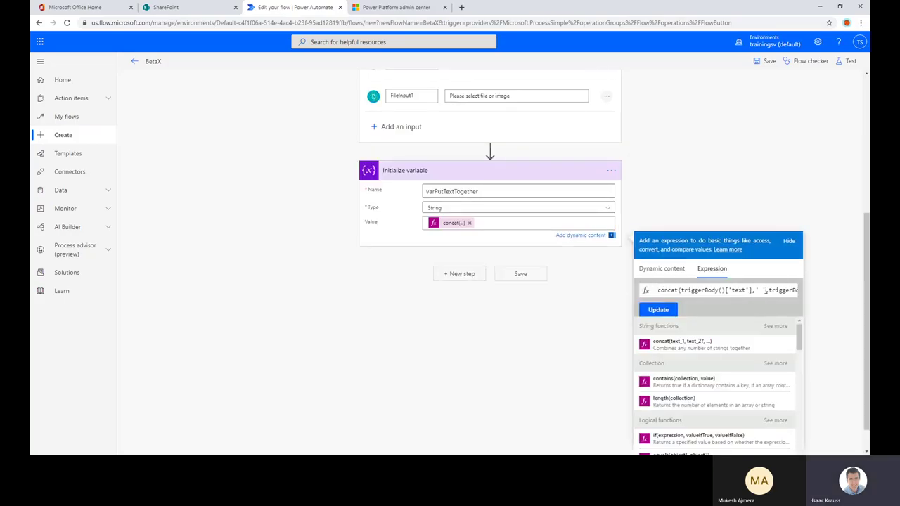
left_click(490, 149)
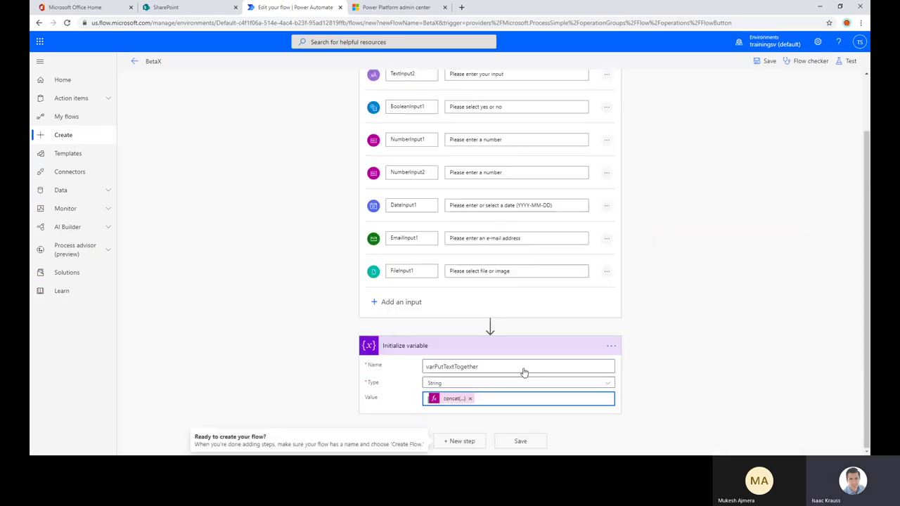
left_click(453, 398)
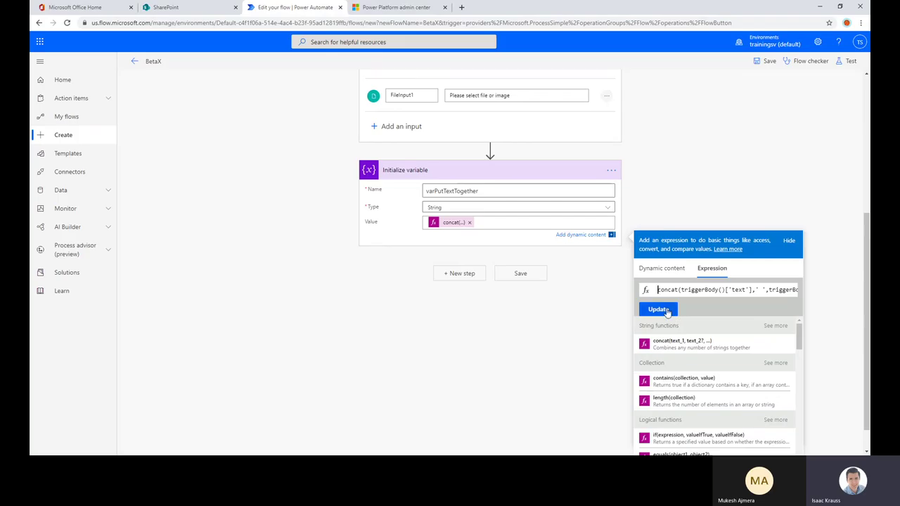
left_click(718, 149)
- Save the flow and test it using the data from the previous successful run
left_click(767, 61)
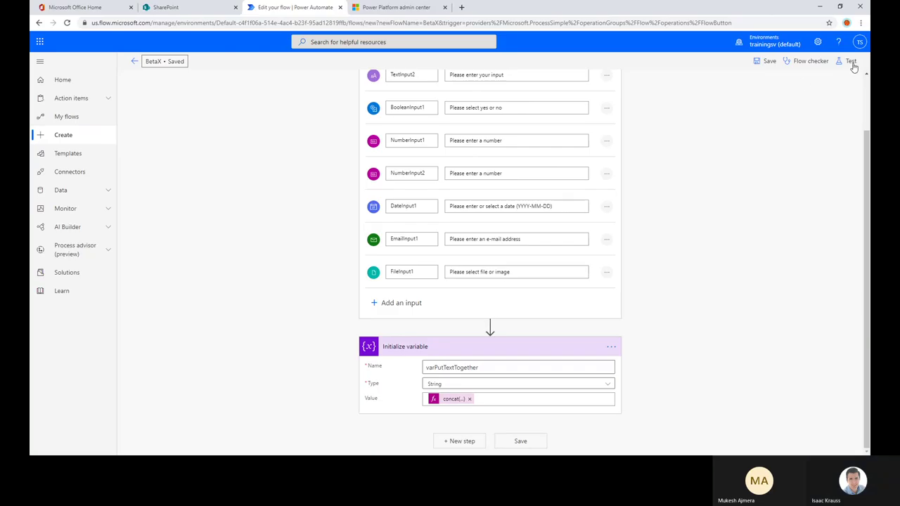
left_click(851, 61)
left_click(760, 101)
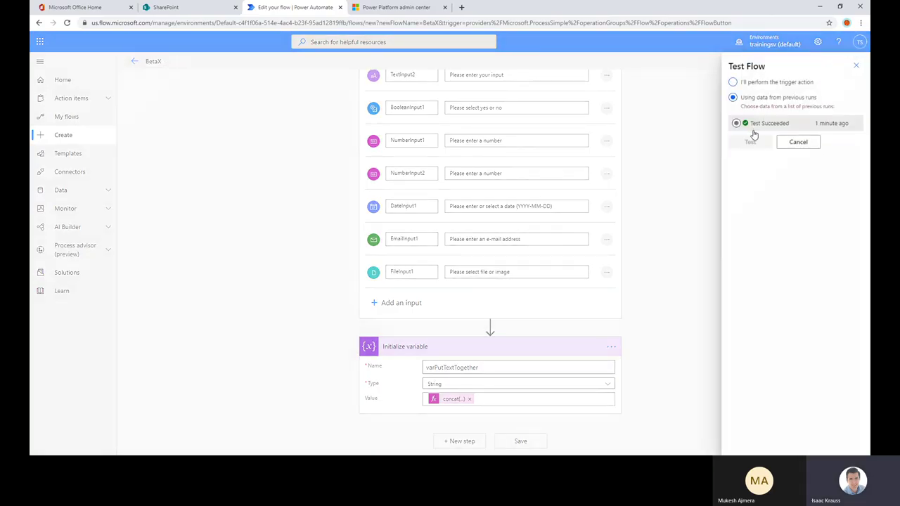
left_click(751, 142)
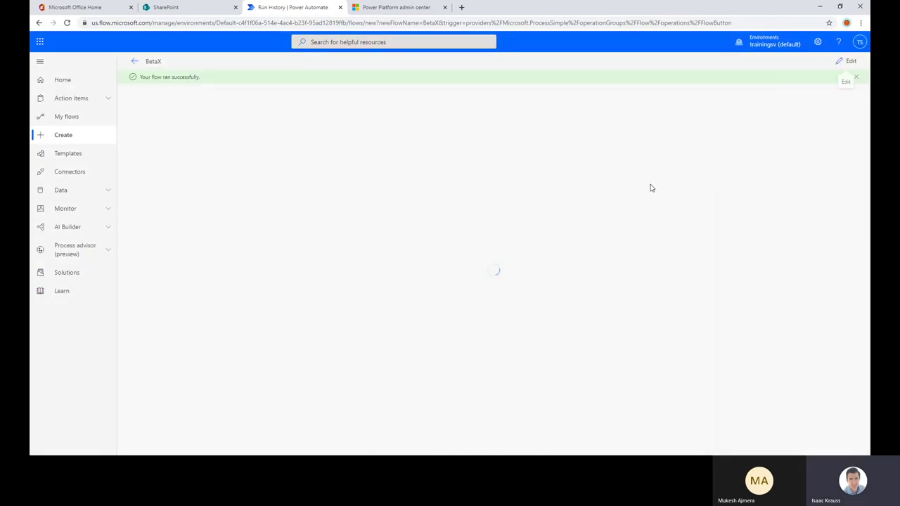
- Examine the spacing between the two texts in the Initialize variable value of the new run
left_click(528, 145)
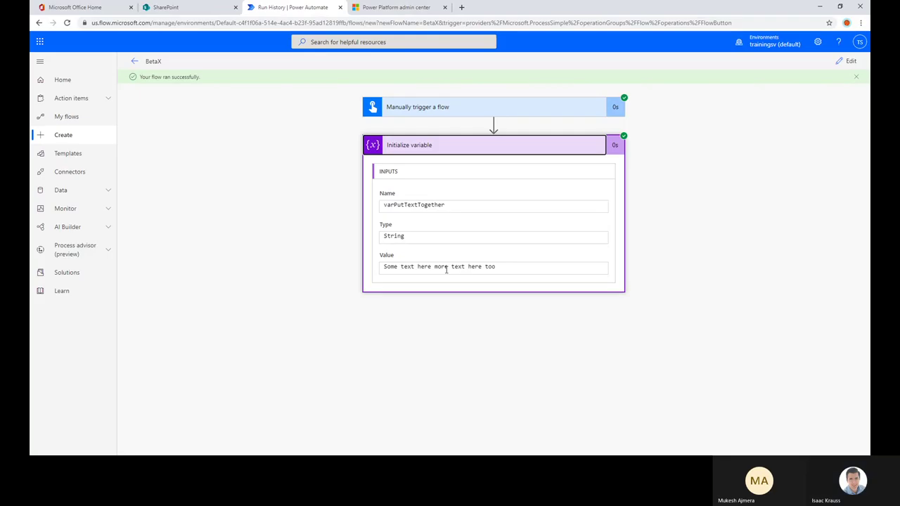
left_click_drag(418, 267, 448, 266)
left_click(440, 267)
left_click(495, 267)
key("ctrl+a")
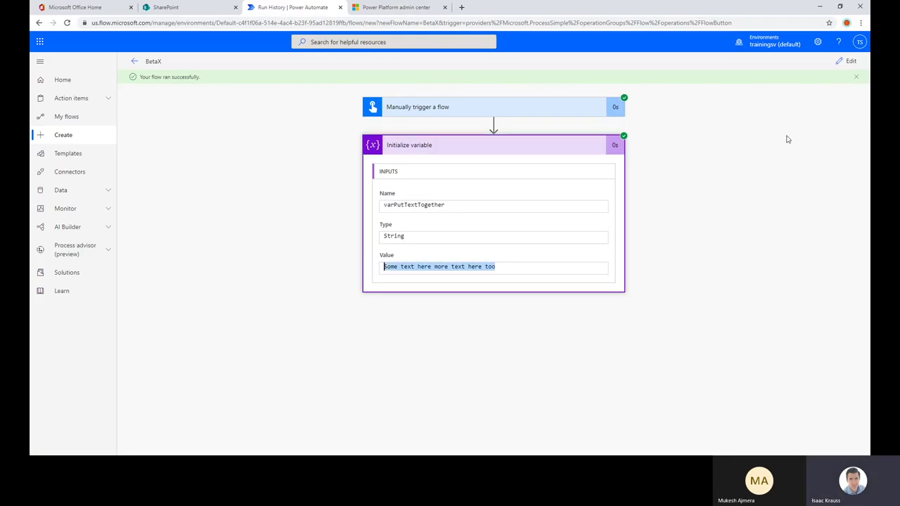
- Reopen the flow for editing and switch the trigger's TextInput1 field to optional and back to required
left_click(847, 61)
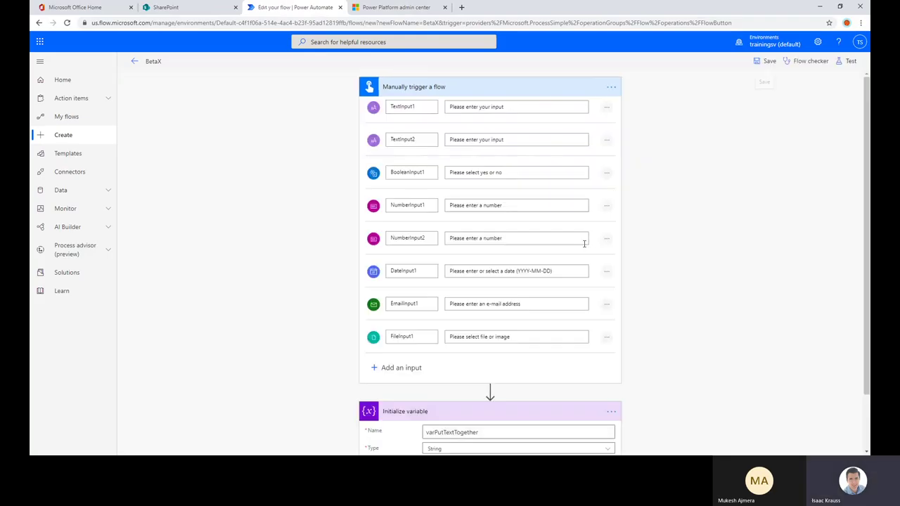
left_click(607, 145)
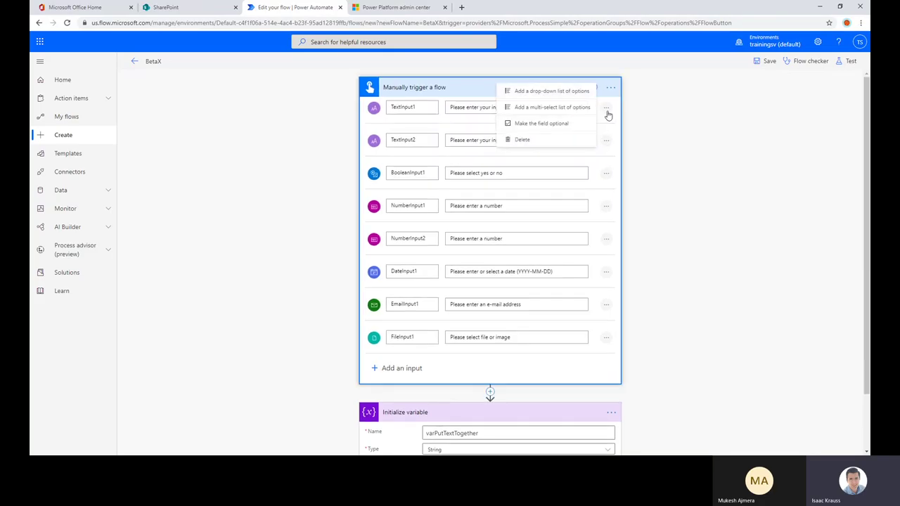
left_click(608, 110)
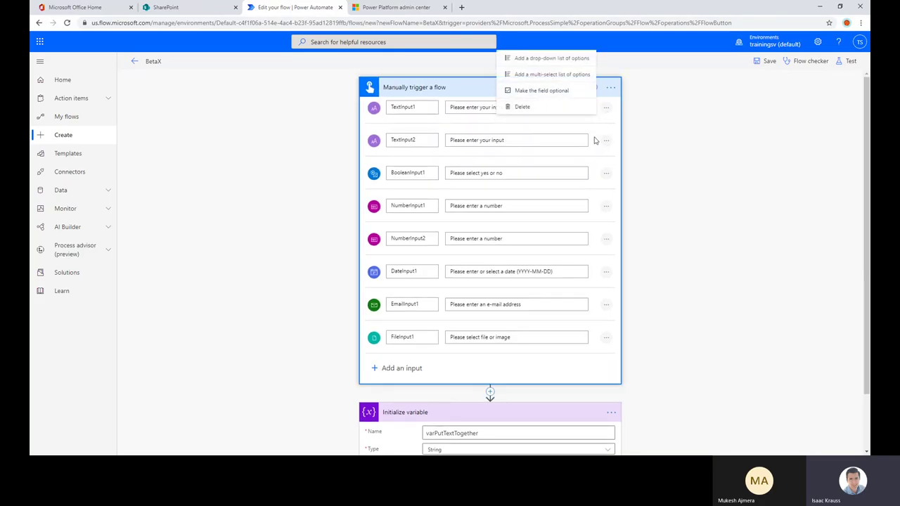
left_click(509, 92)
left_click(605, 110)
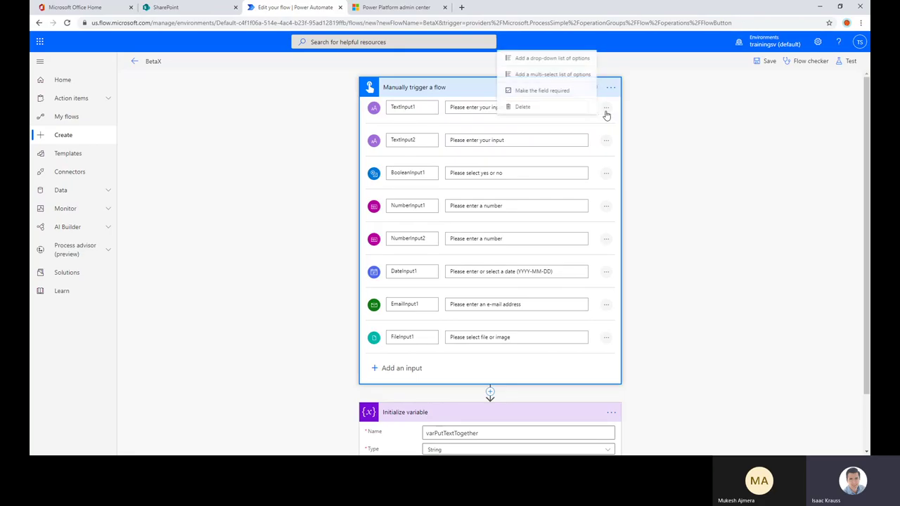
left_click(546, 93)
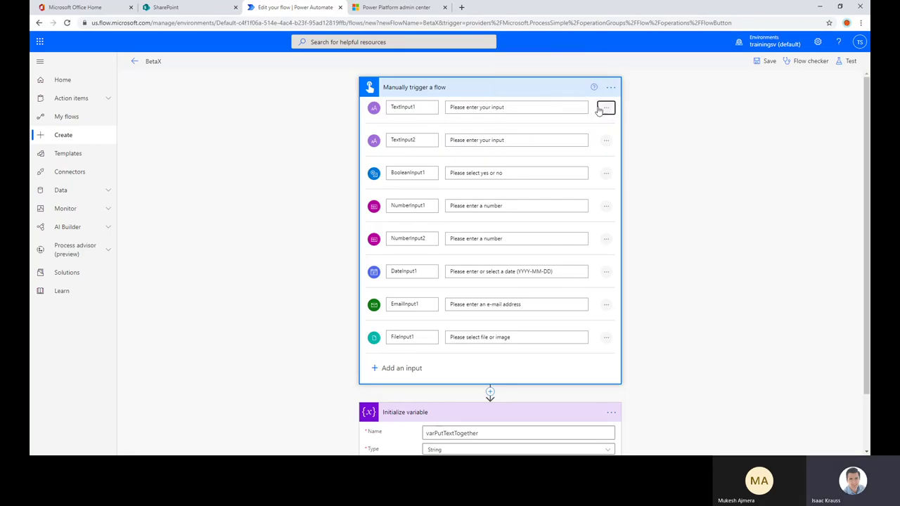
left_click(604, 110)
- Make the trigger's BooleanInput1 and NumberInput1 fields optional
left_click(606, 204)
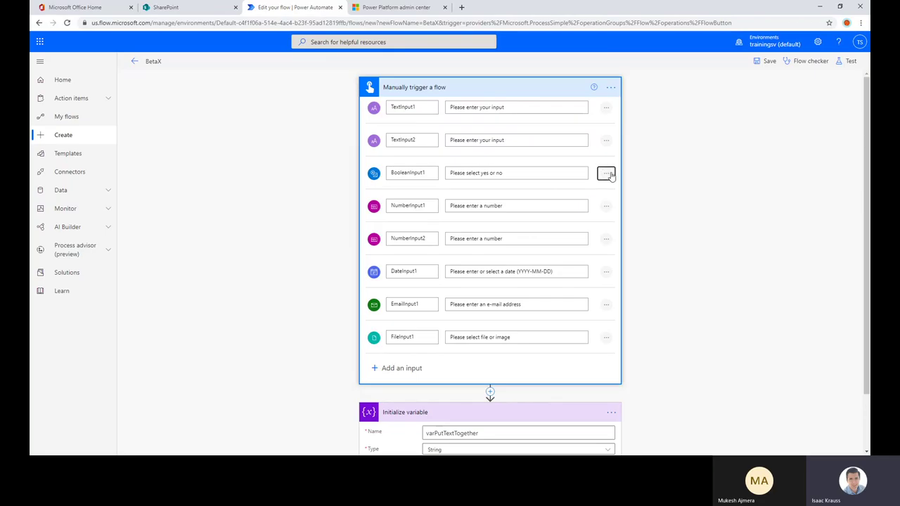
left_click(605, 173)
left_click(533, 158)
left_click(605, 175)
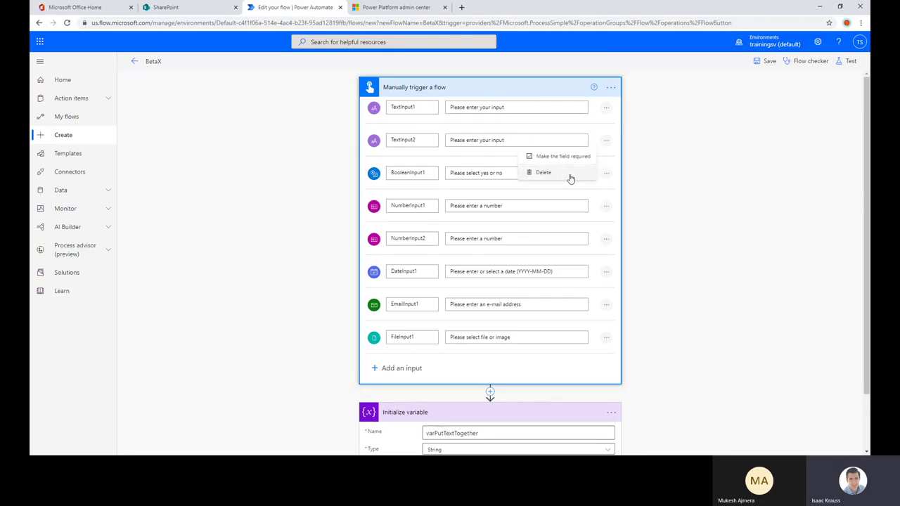
left_click(606, 206)
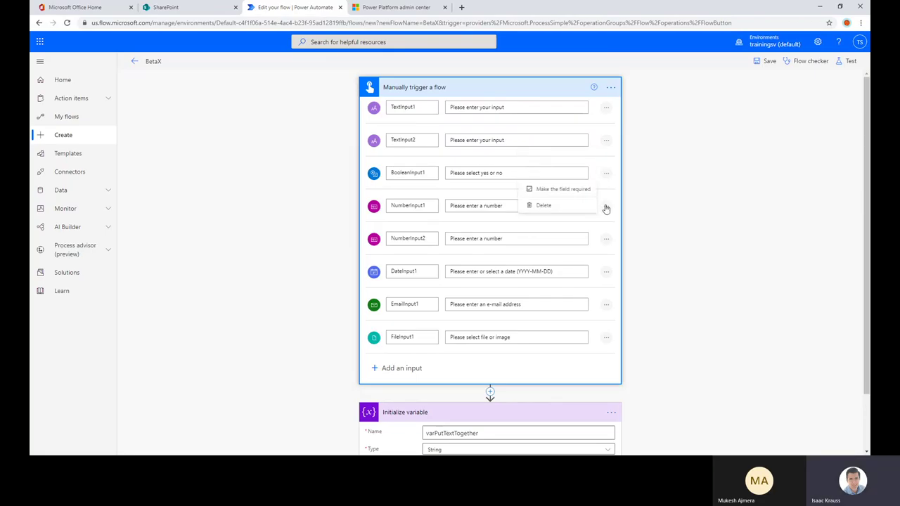
- Make the trigger's FileInput1 and EmailInput1 fields optional
left_click(606, 337)
left_click(562, 322)
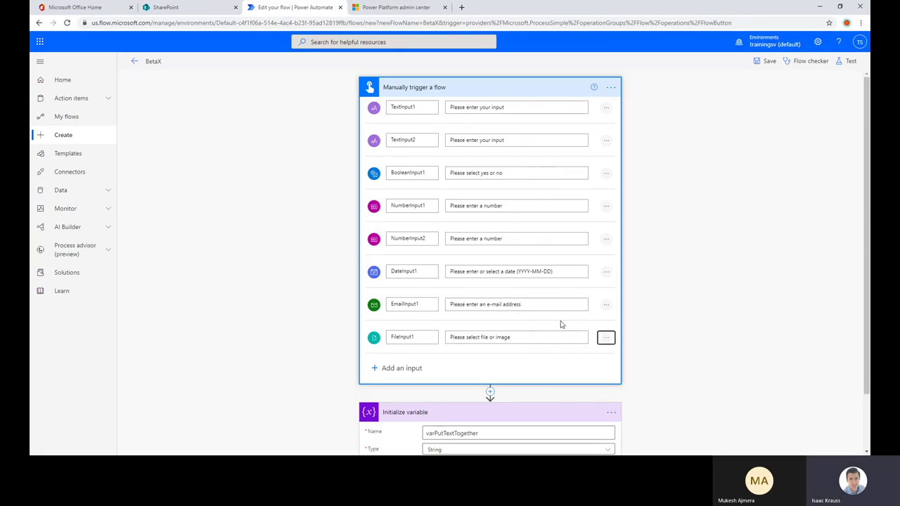
left_click(606, 304)
left_click(605, 303)
left_click(606, 338)
left_click(606, 338)
left_click(586, 324)
- Make the trigger's DateInput1 and NumberInput2 fields optional
left_click(607, 271)
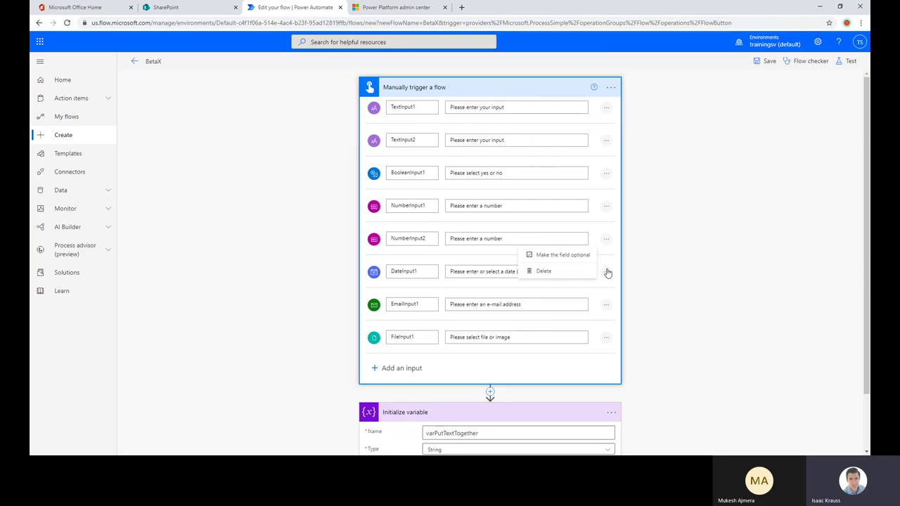
left_click(608, 272)
left_click(606, 239)
left_click(566, 222)
- Make the trigger's TextInput2 and TextInput1 fields optional and save the flow
left_click(605, 207)
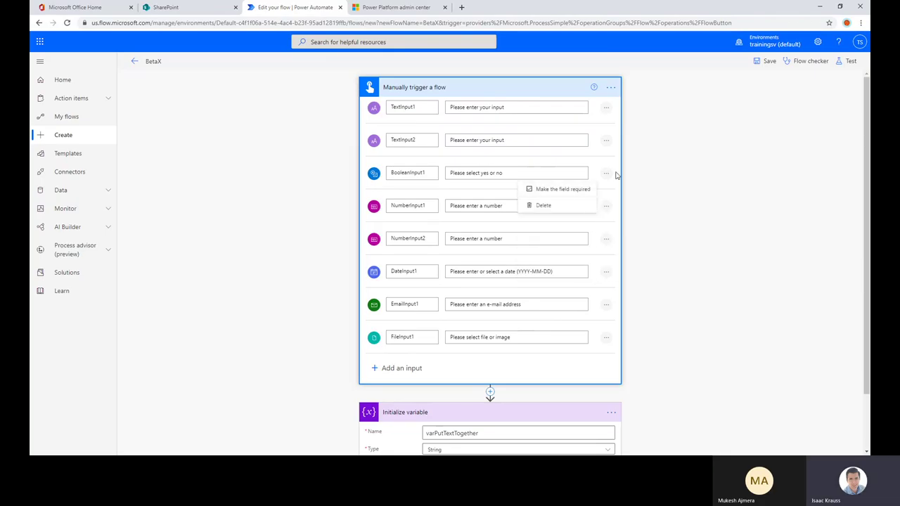
left_click(606, 173)
left_click(606, 142)
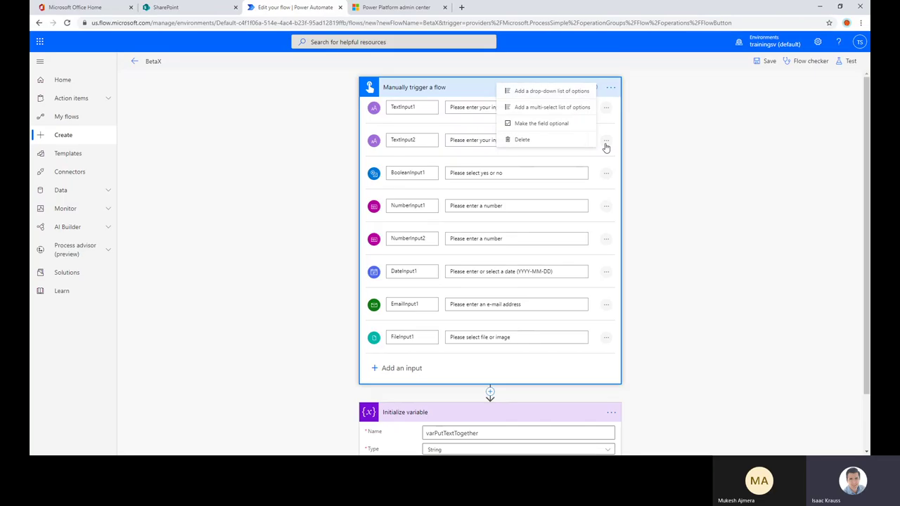
left_click(573, 123)
left_click(606, 108)
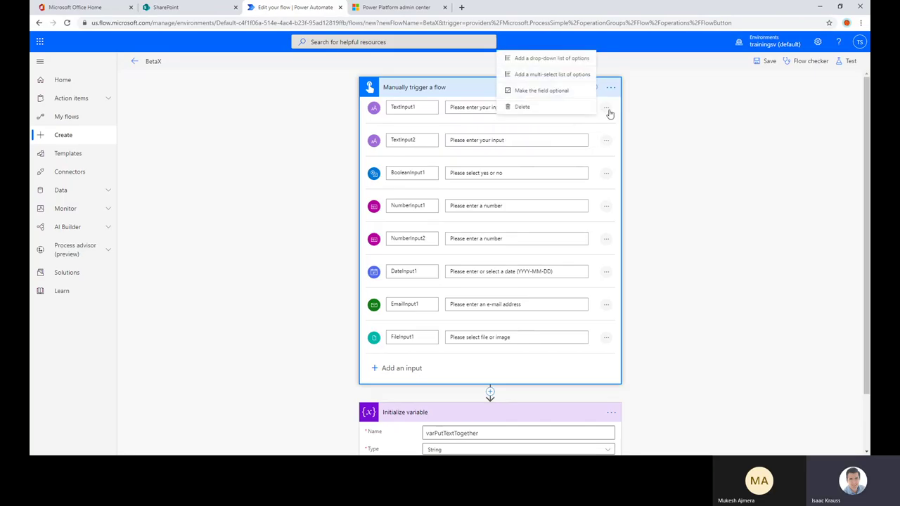
left_click(581, 92)
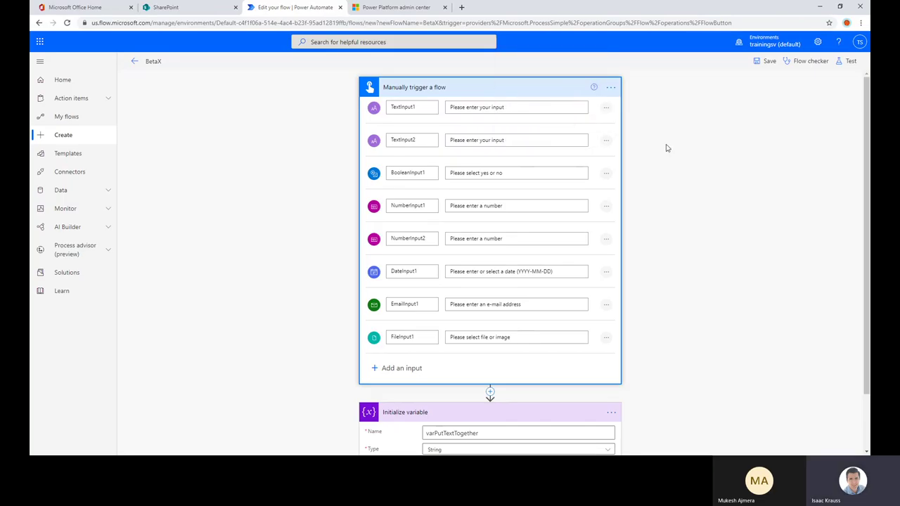
left_click(769, 64)
- Collapse the details of the Manually trigger a flow card
scroll(687, 245, "down", 1)
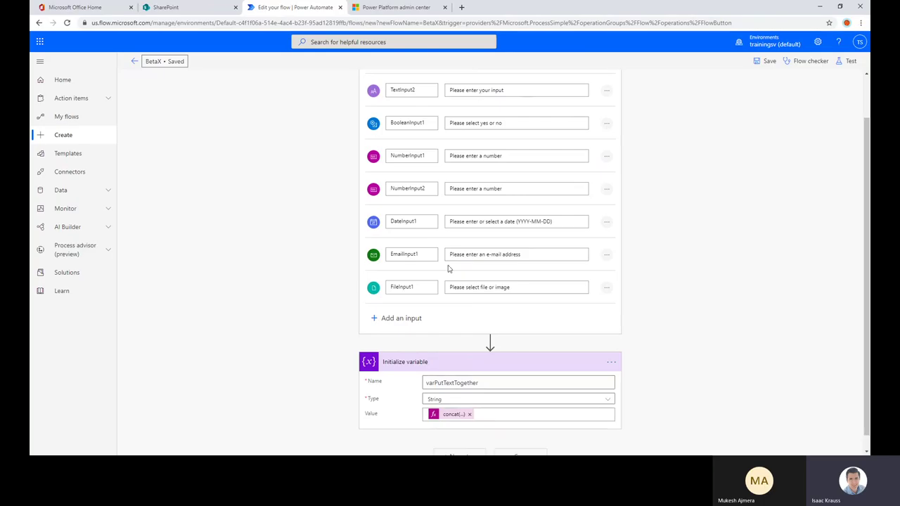
scroll(520, 267, "down", 1)
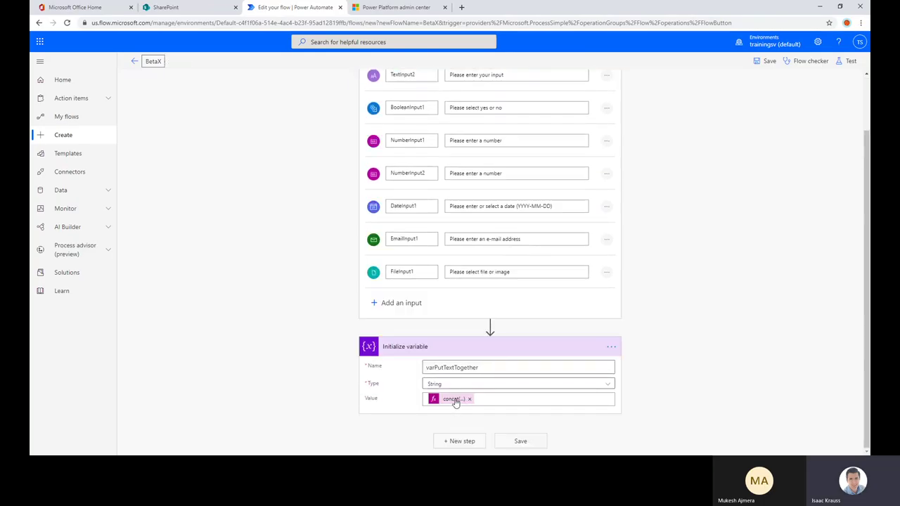
scroll(470, 354, "up", 1)
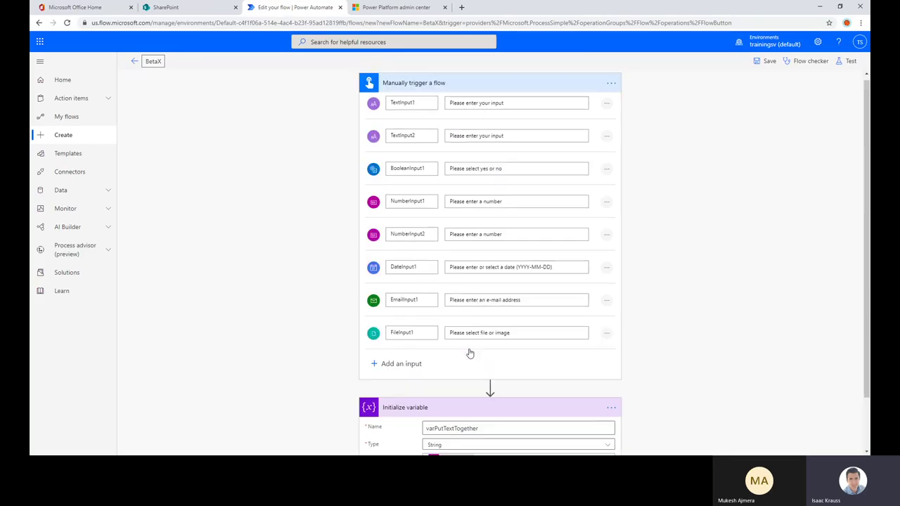
scroll(470, 354, "down", 1)
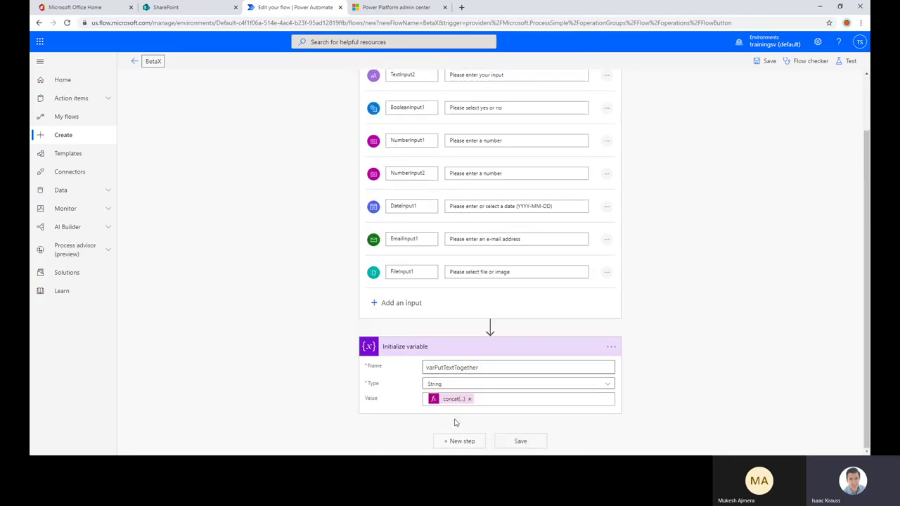
scroll(454, 423, "up", 1)
left_click(502, 87)
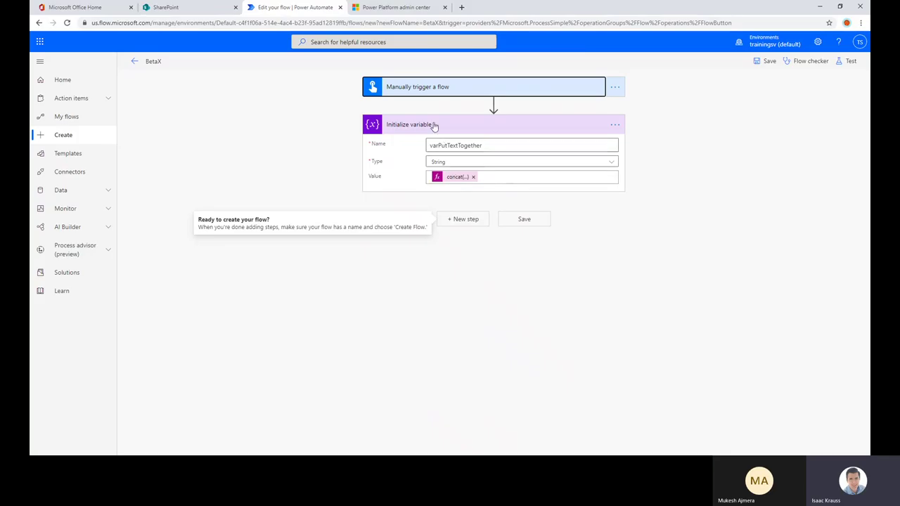
- Remove the concat expression from the Value of the varPutTextTogether variable
left_click(473, 177)
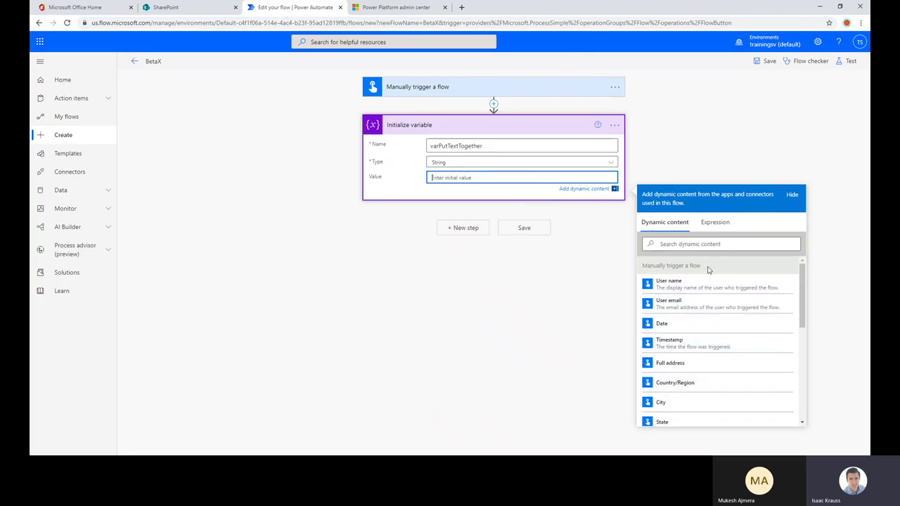
double_click(664, 266)
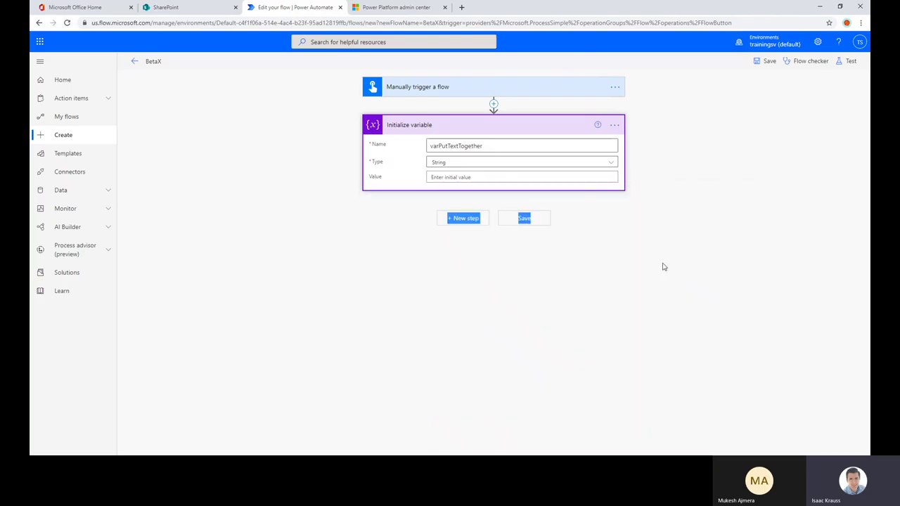
left_click(572, 177)
double_click(644, 266)
- Insert the trigger's TextInput1 and TextInput2 dynamic content, separated by a space, as the variable's Value
left_click(572, 176)
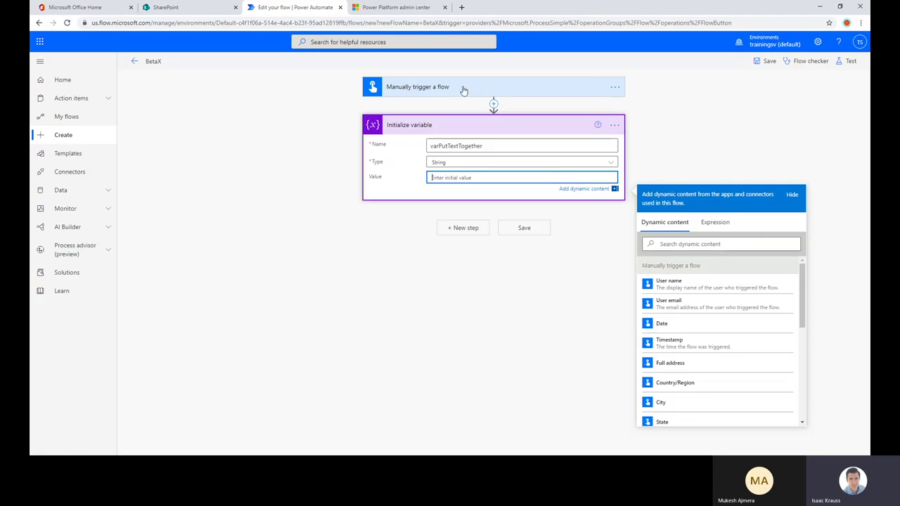
scroll(724, 328, "down", 3)
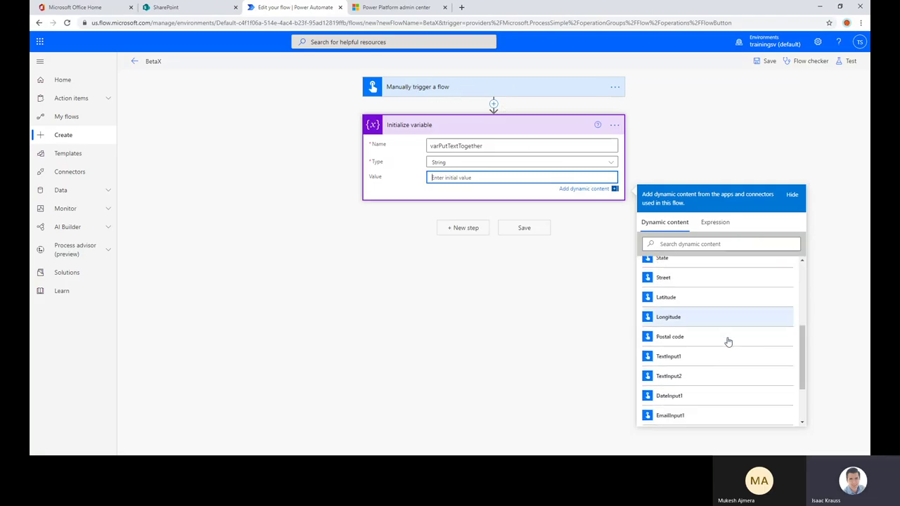
left_click(678, 347)
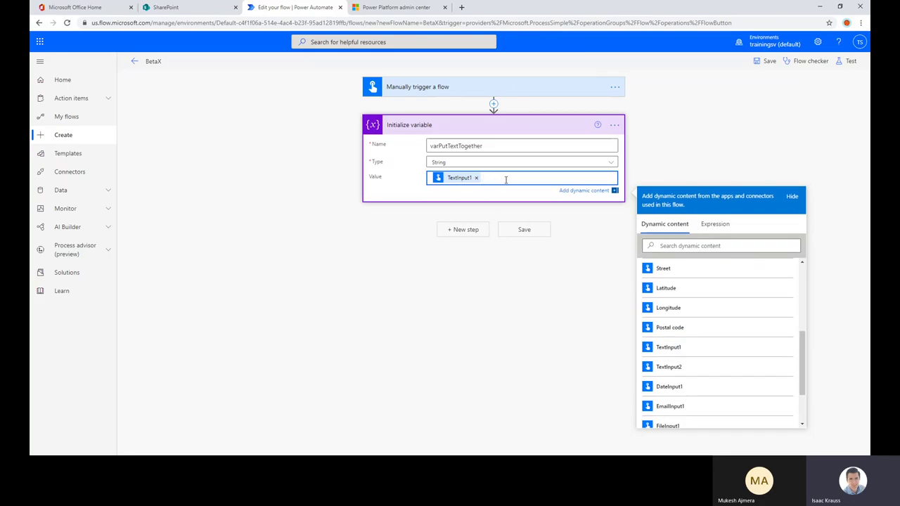
left_click(692, 367)
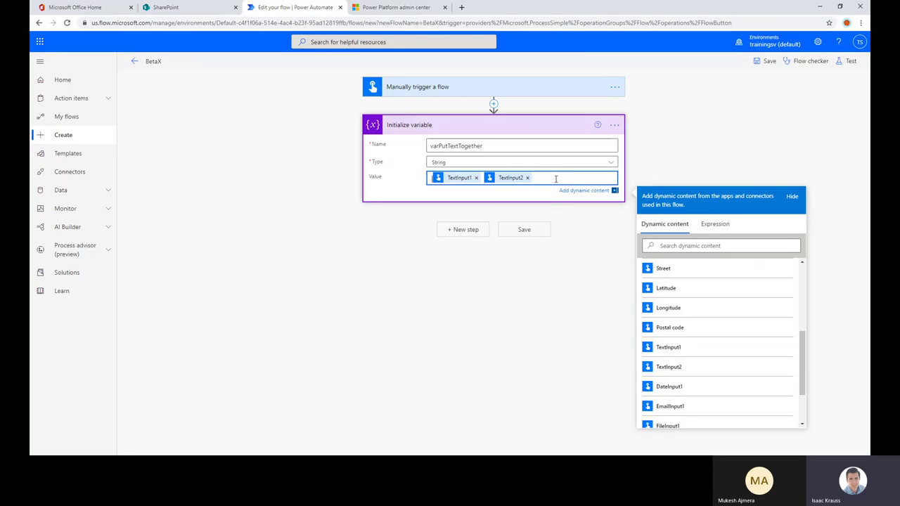
- Add the text "This is the output: " before the two inputs and ", do you like it?" after them in the Value
type("This i ")
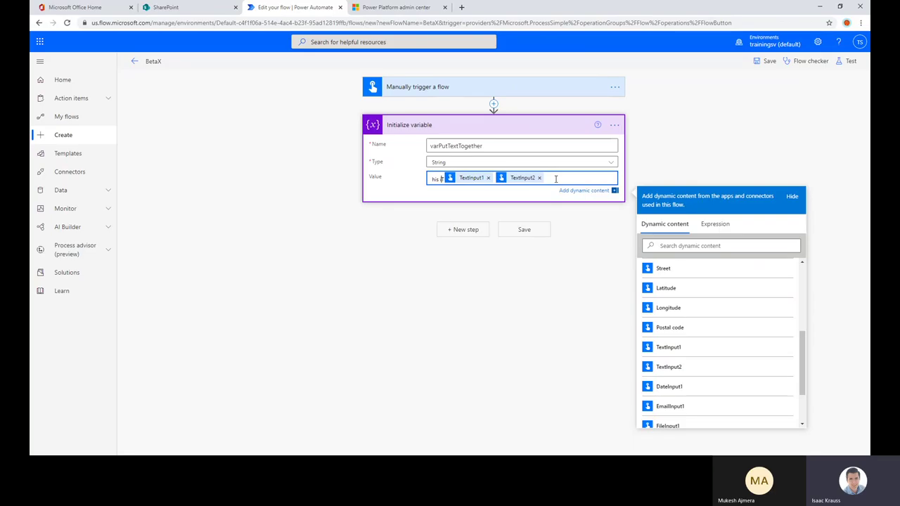
type("s")
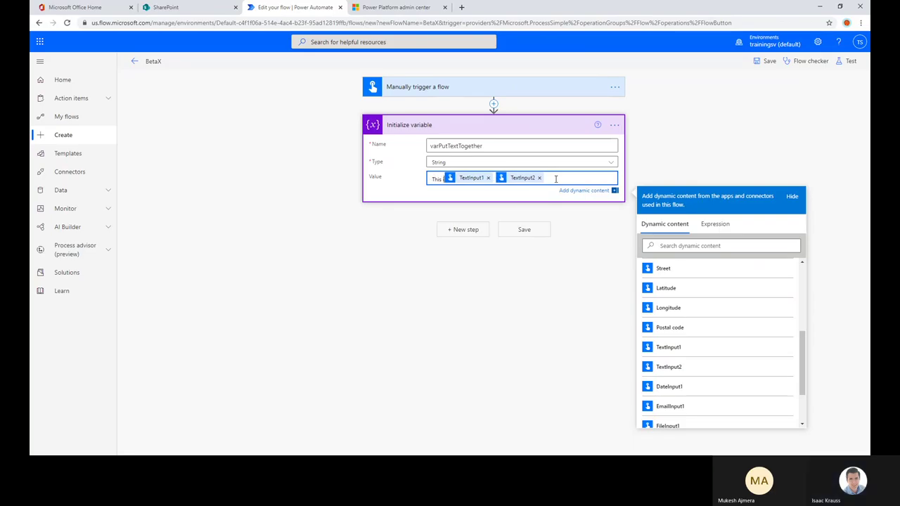
type(" tthe")
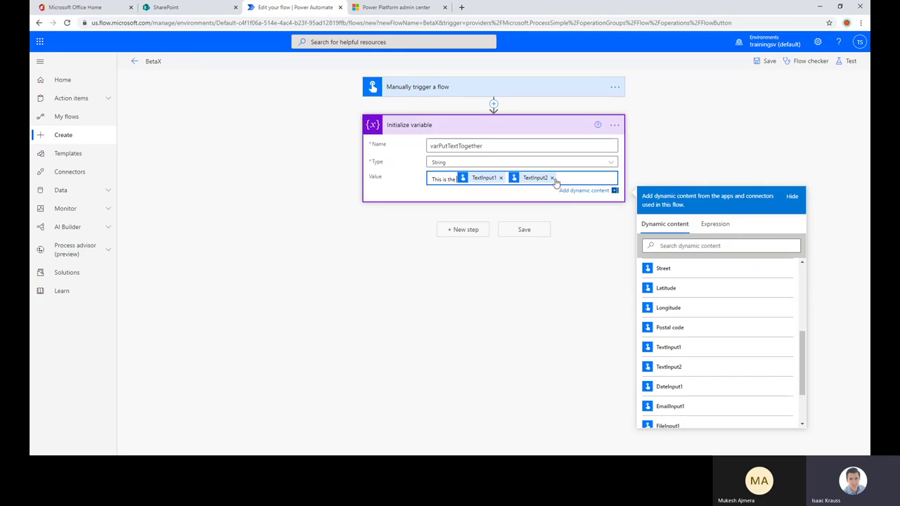
type(" output")
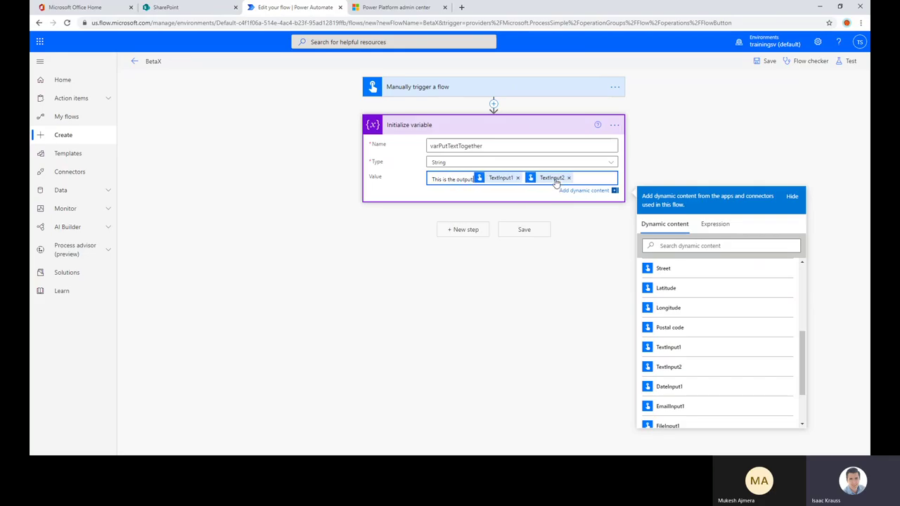
type(": ")
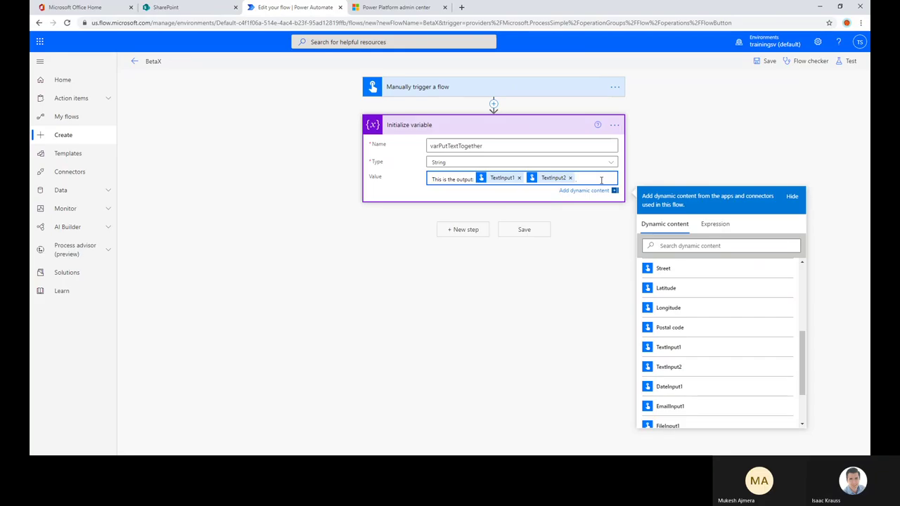
type(" do you like it?")
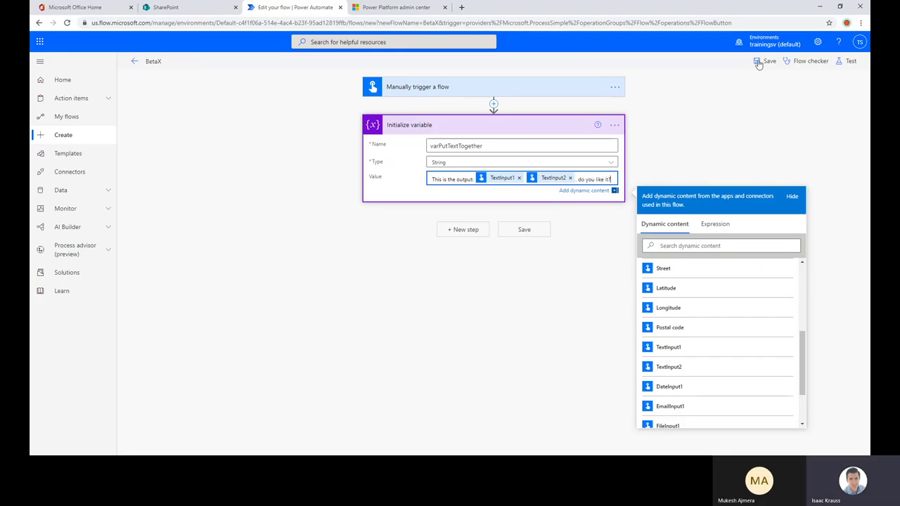
- Save the flow, test it with data from a previous successful run, and expand the run's Initialize variable details
left_click(759, 63)
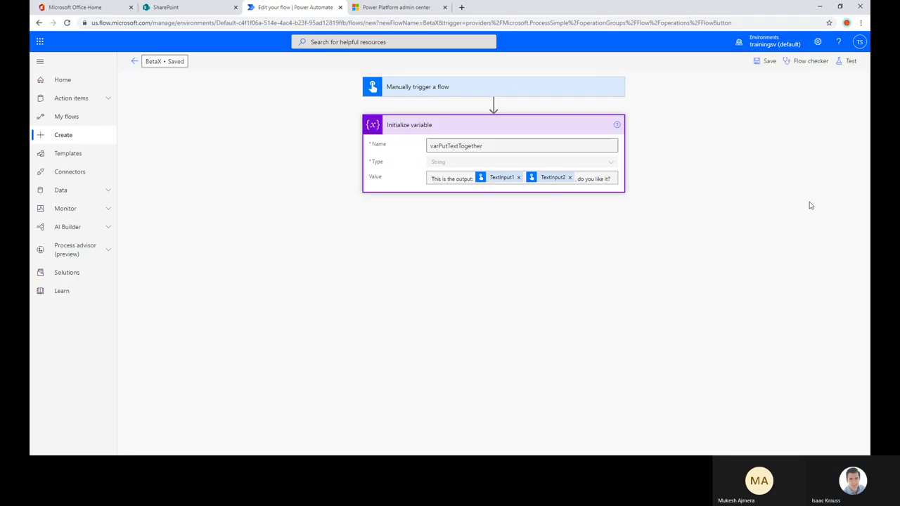
left_click(850, 61)
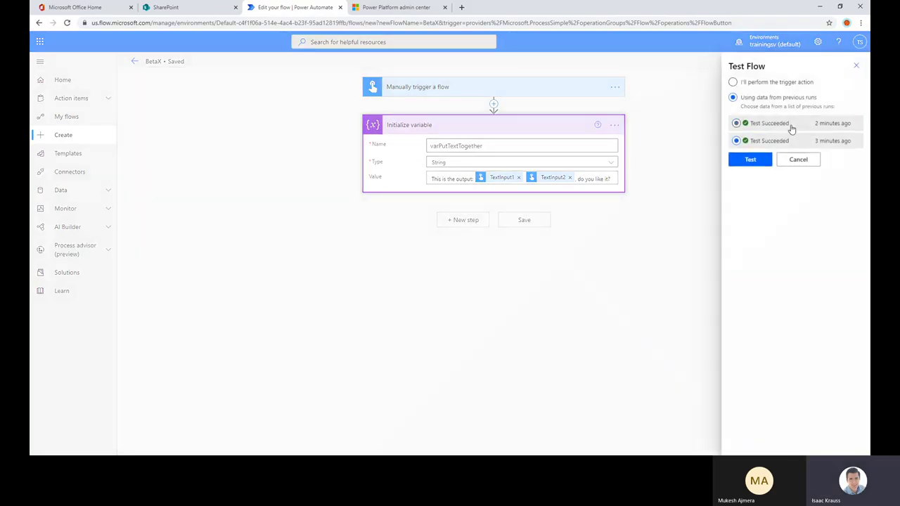
left_click(752, 161)
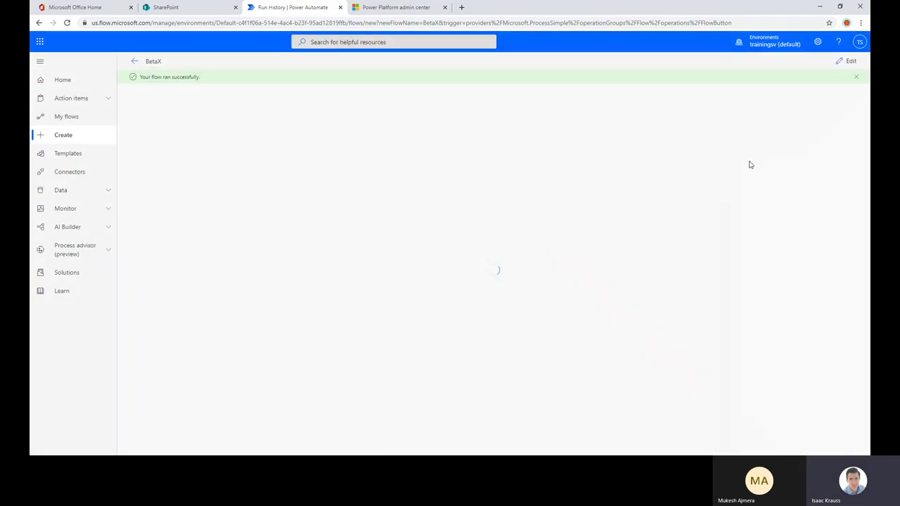
left_click(544, 153)
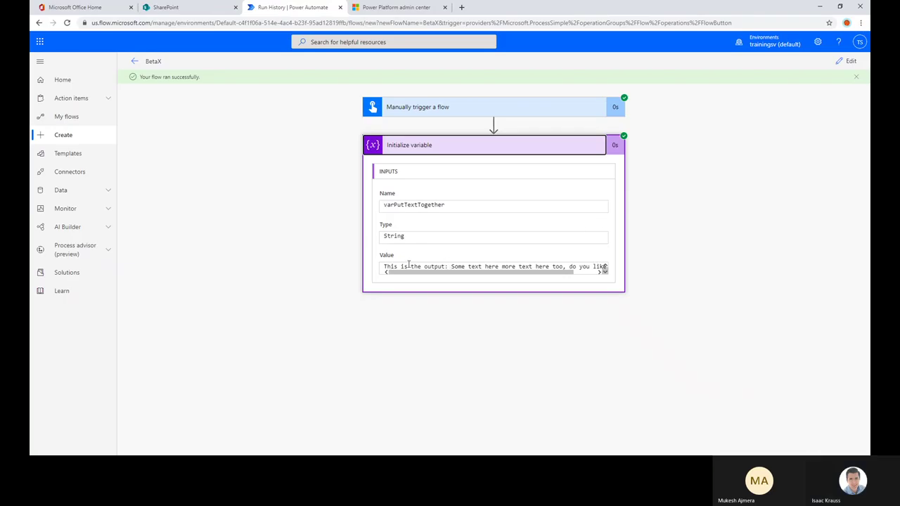
- Check the full output Value of the Initialize variable action in the run details and reopen the flow for editing
left_click_drag(384, 267, 591, 279)
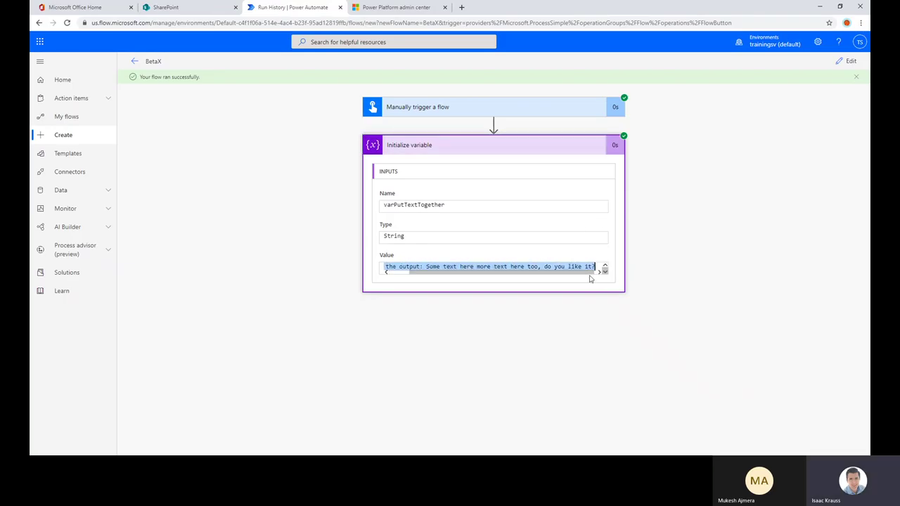
left_click(802, 270)
left_click(837, 62)
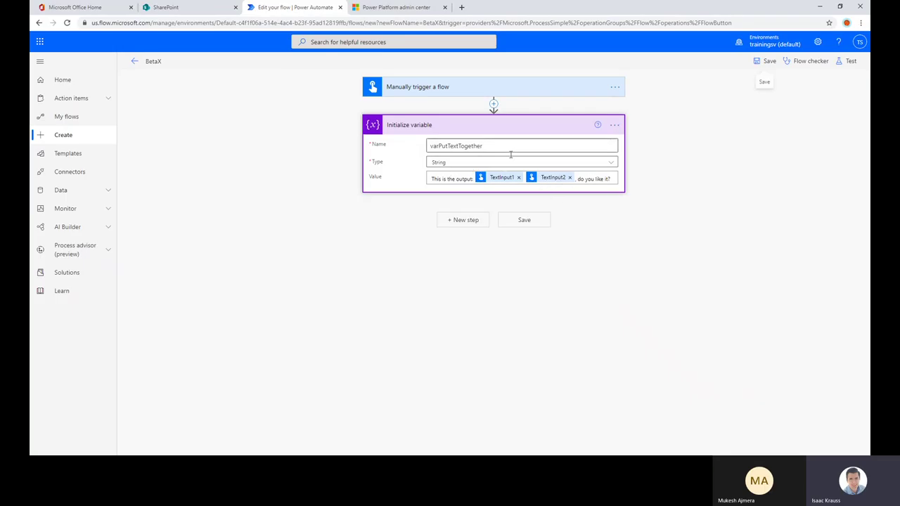
- Clear the entire Value of the varPutTextTogether variable, including the surrounding text and both inputs
left_click(616, 177)
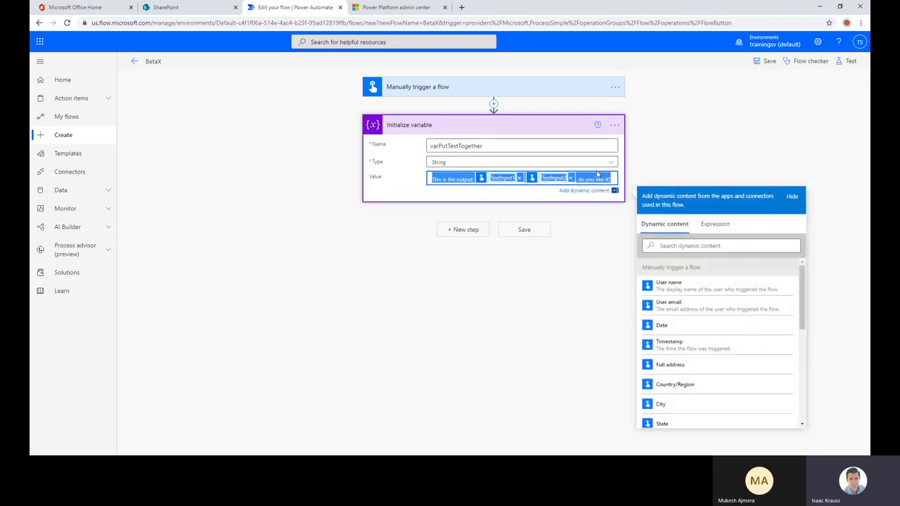
left_click(713, 224)
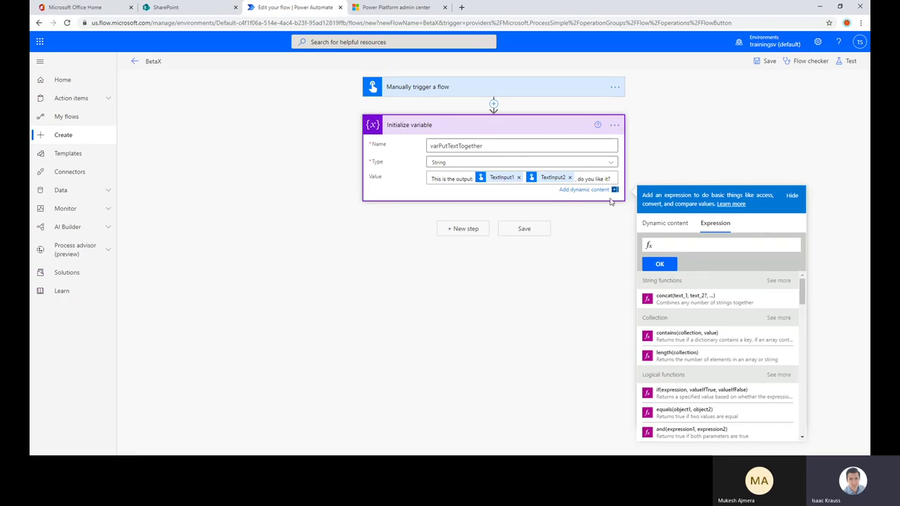
left_click(708, 242)
left_click(611, 177)
triple_click(611, 177)
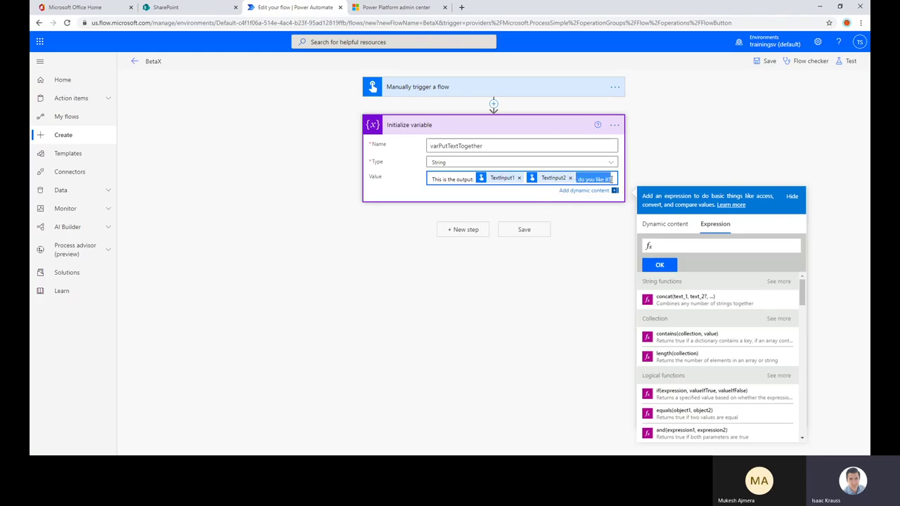
left_click(606, 179)
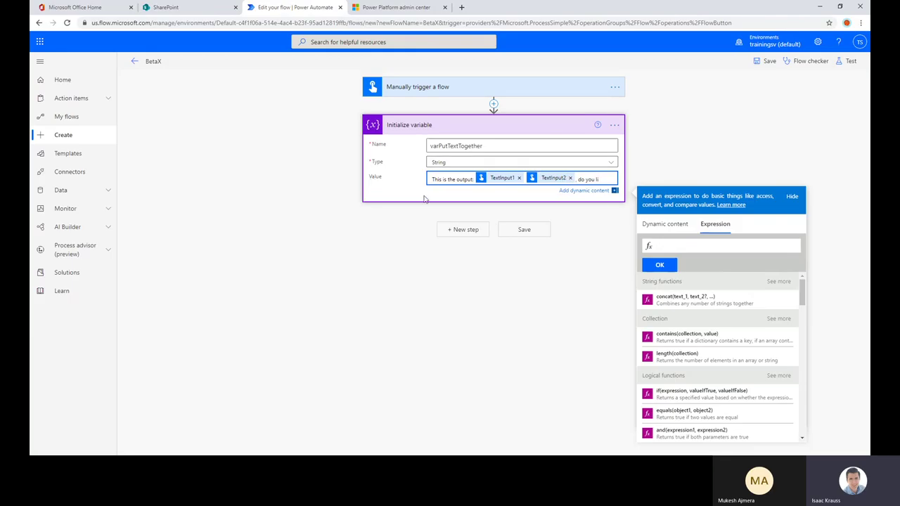
key("ctrl+a")
type("This")
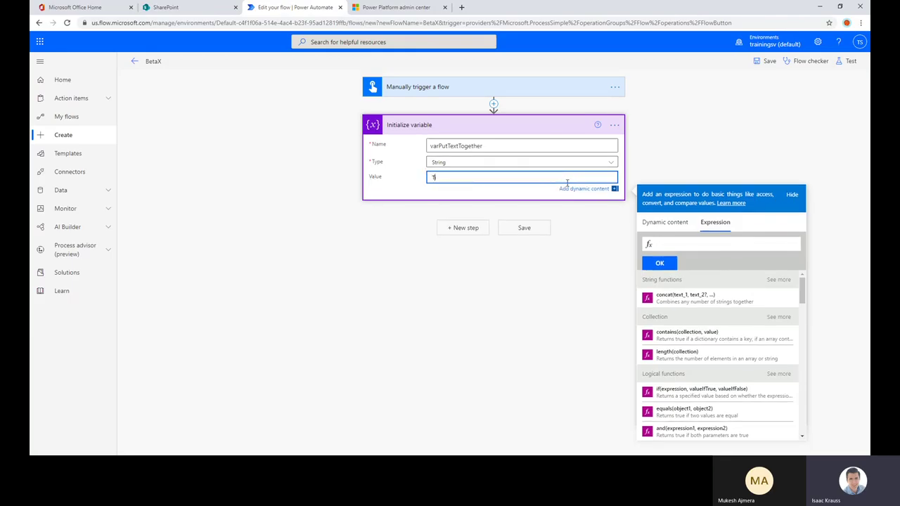
key("BackSpace")
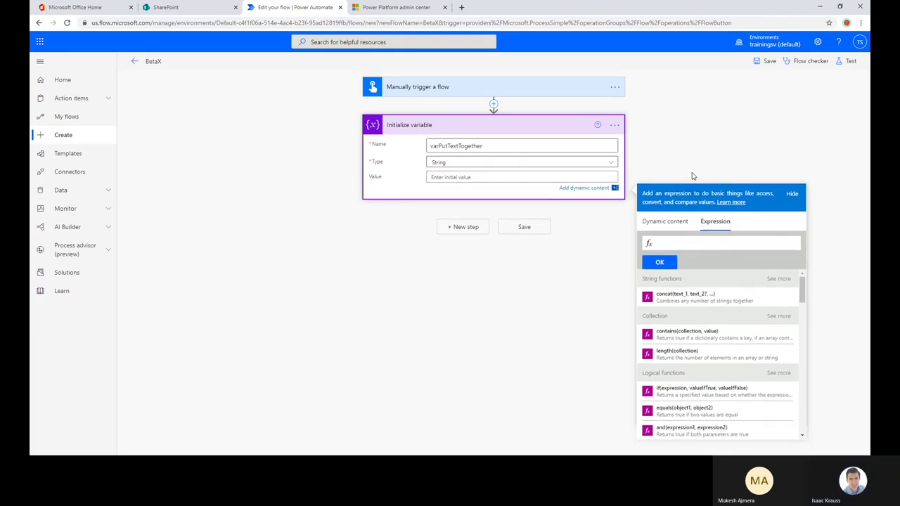
- Insert the trigger's TextInput1 and TextInput2 dynamic content as the Value of the varPutTextTogether variable
left_click(584, 181)
left_click(468, 178)
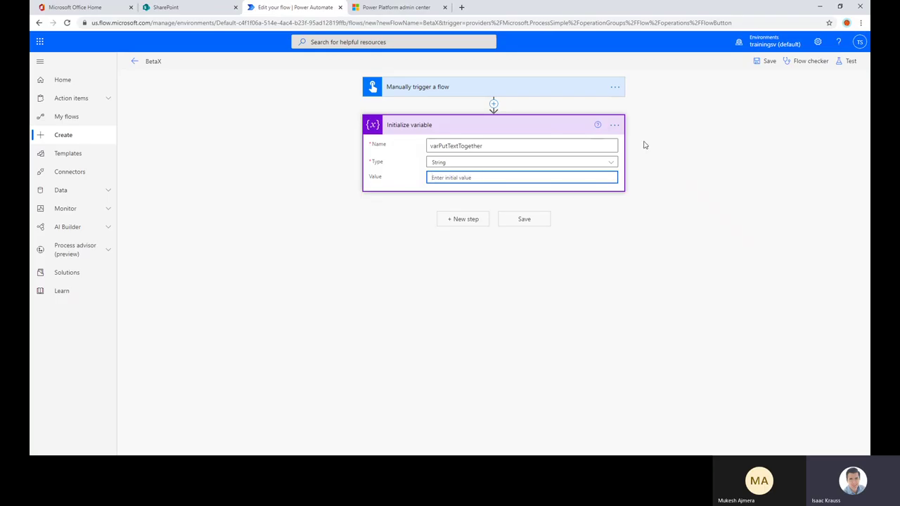
left_click(568, 146)
left_click(568, 177)
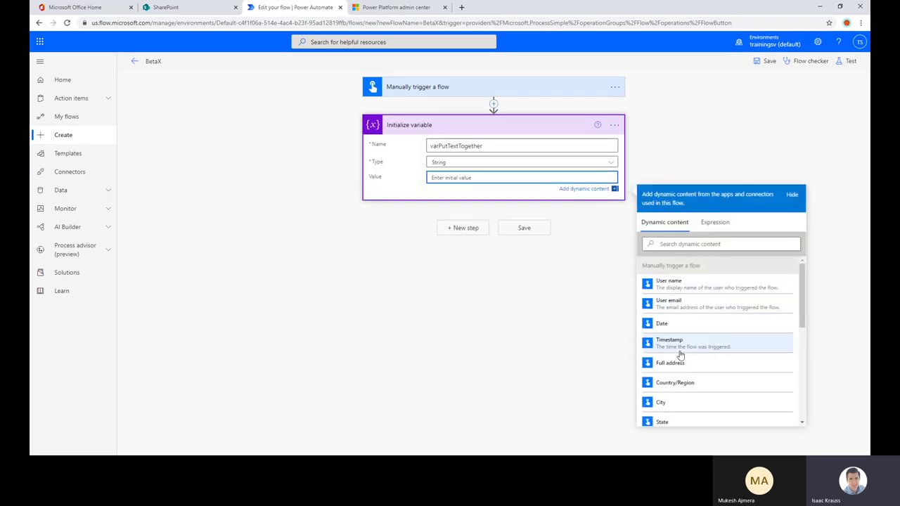
scroll(680, 356, "down", 3)
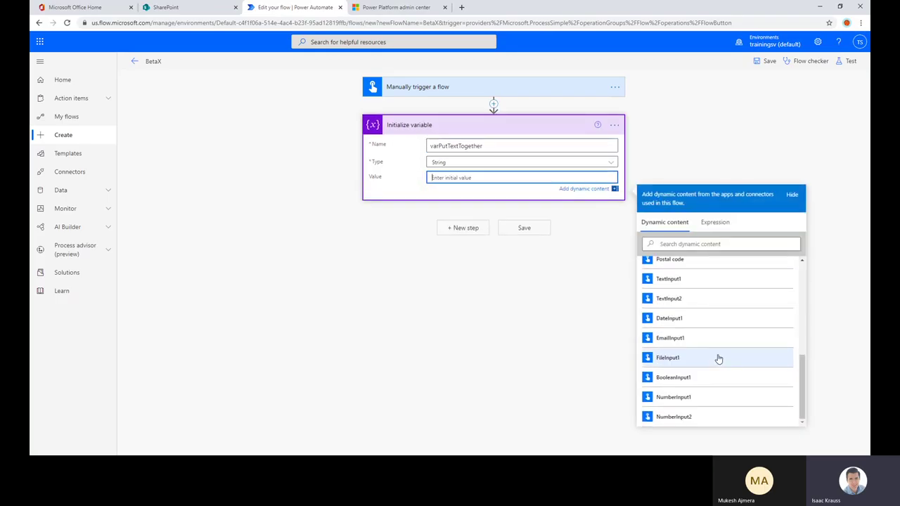
left_click(688, 287)
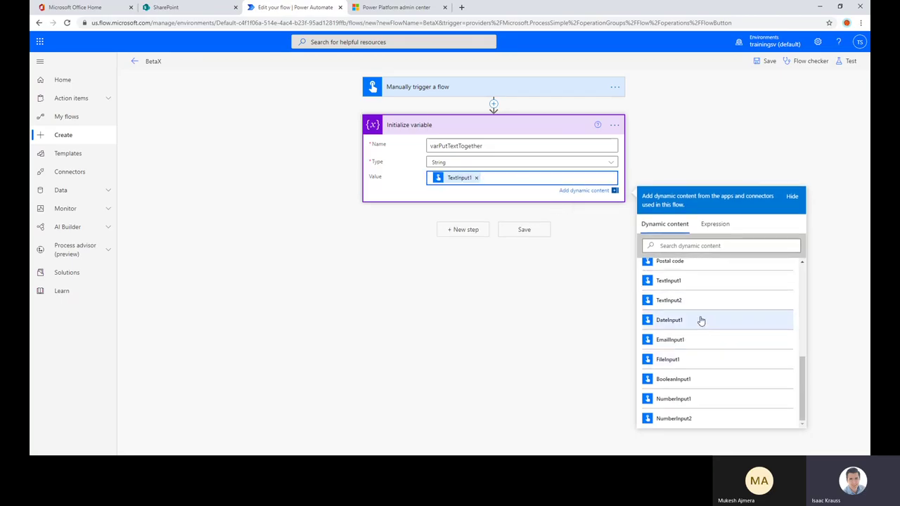
left_click(685, 300)
left_click(489, 260)
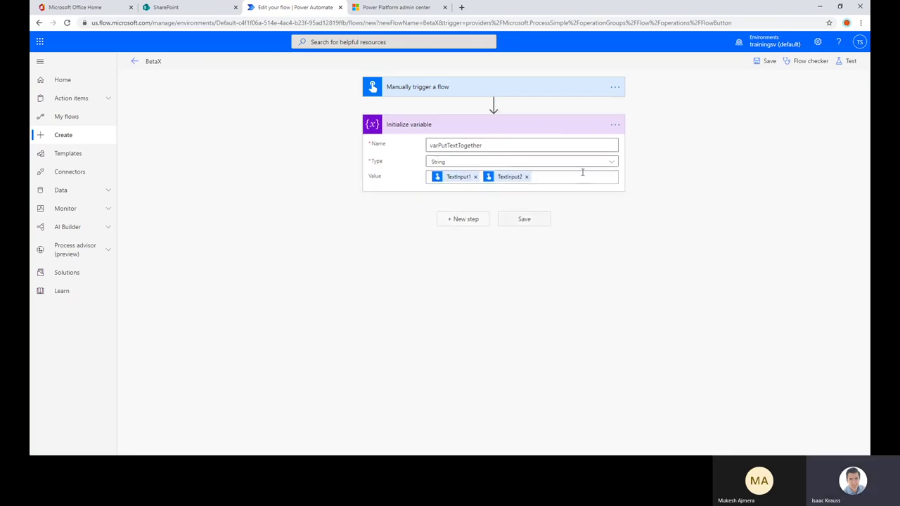
left_click(761, 68)
- Add a second Initialize variable action at the end of the flow and review the manual trigger's inputs
left_click(469, 222)
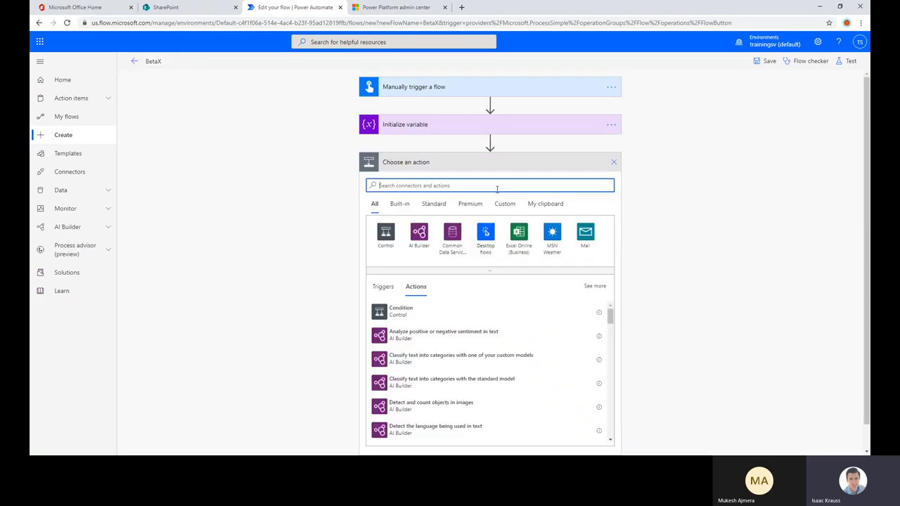
type("ini")
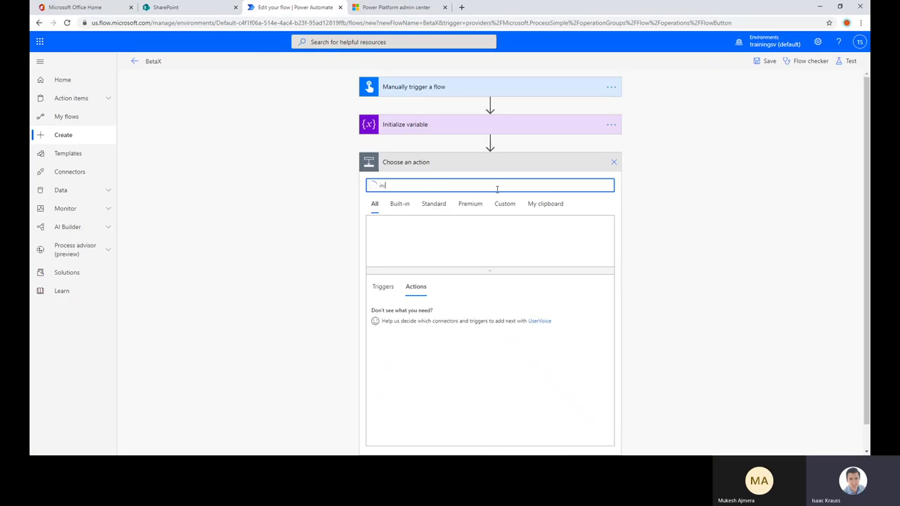
type("tialize")
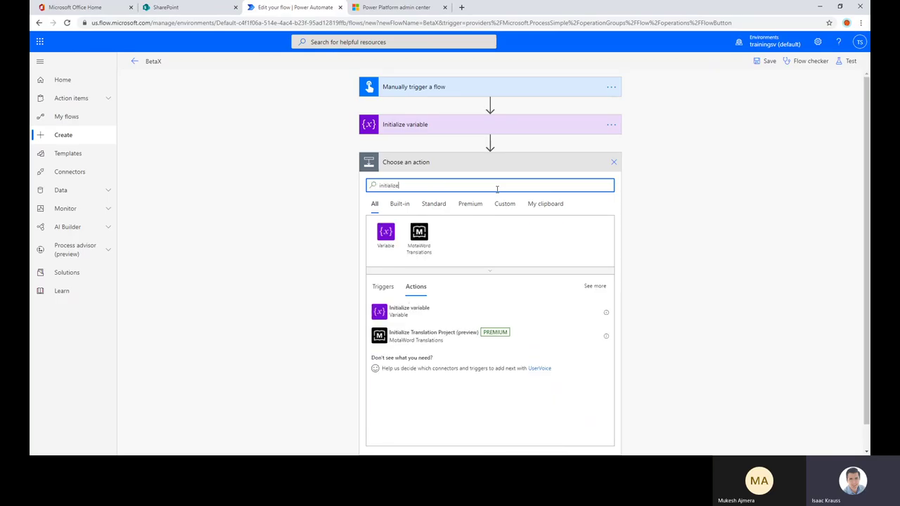
left_click(435, 317)
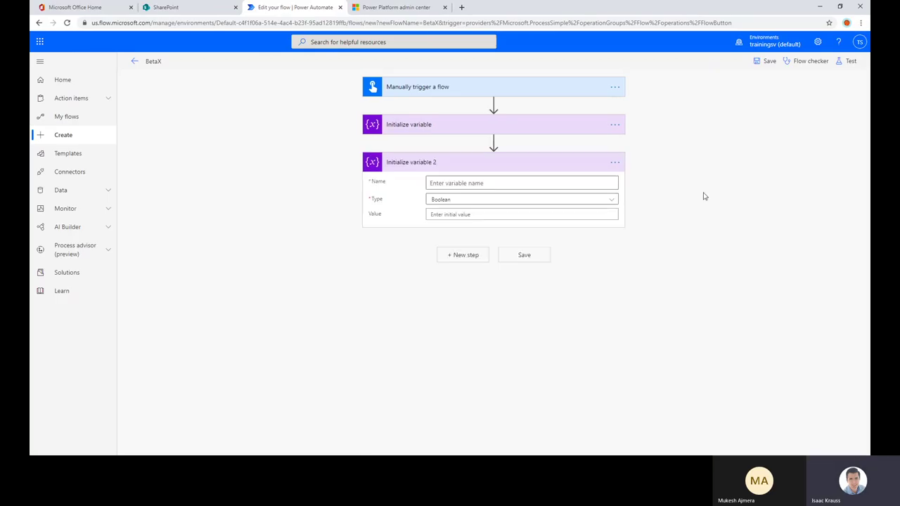
left_click(426, 88)
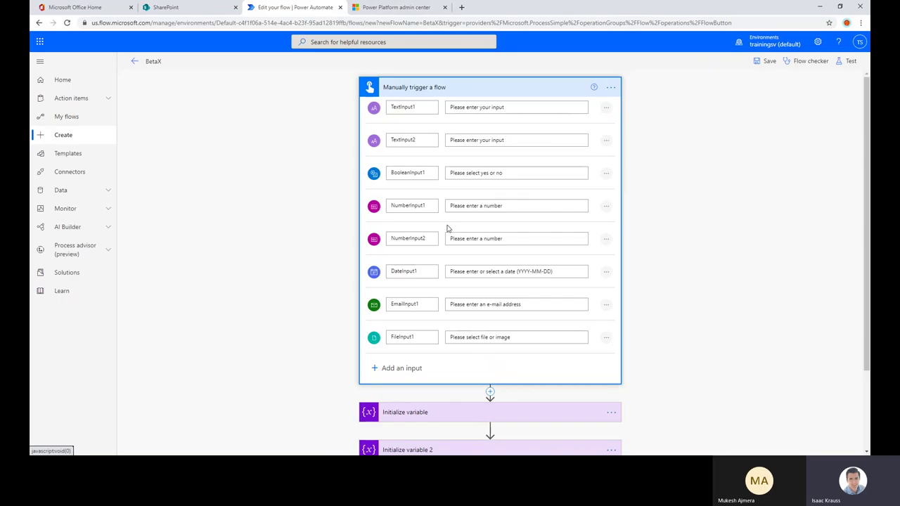
left_click(522, 92)
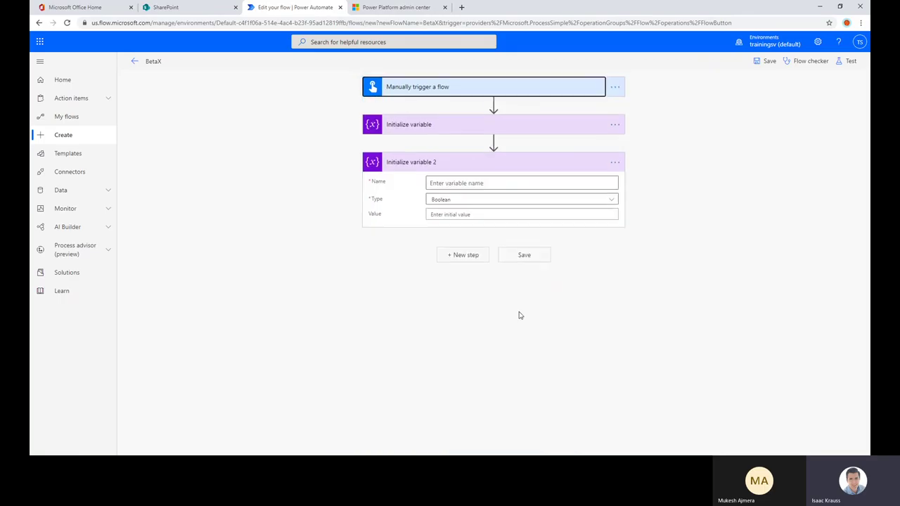
- Delete the empty Initialize variable 2 action from the flow
left_click(614, 162)
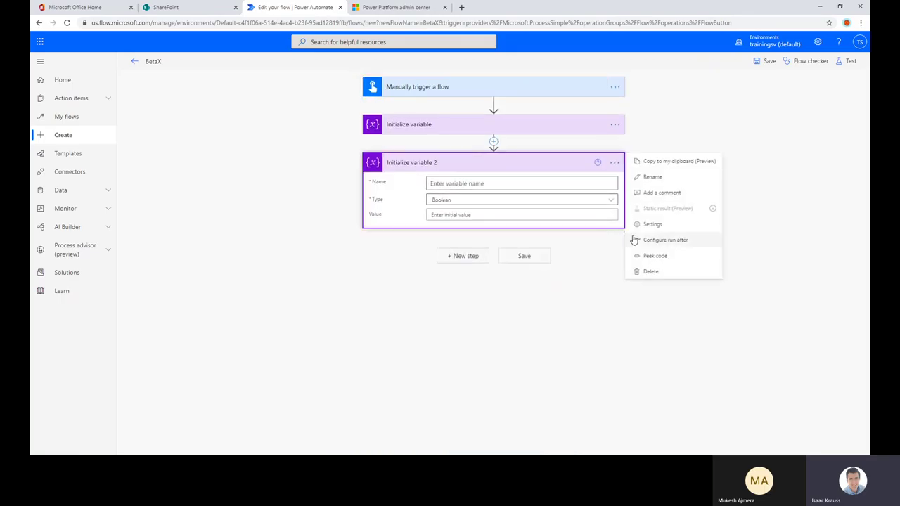
left_click(650, 273)
left_click(464, 262)
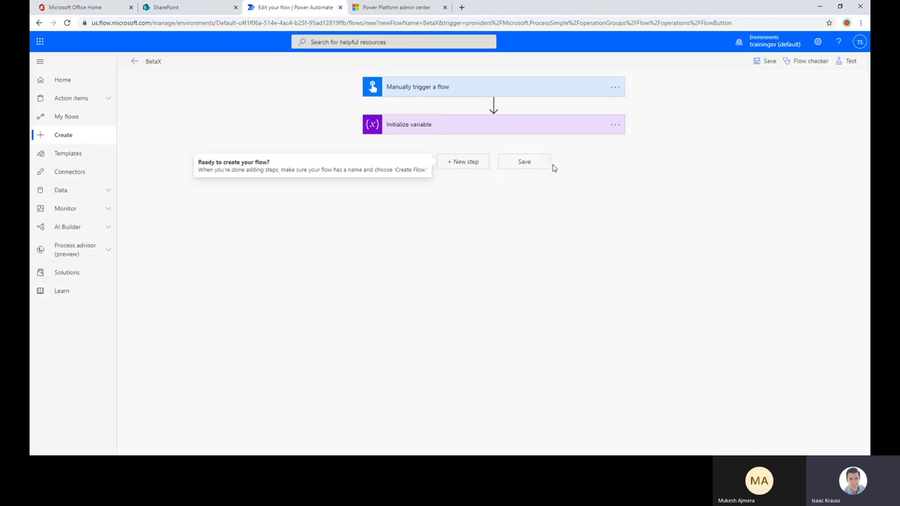
- Start a new step after Initialize variable and show the actions of the Control connector
left_click(463, 162)
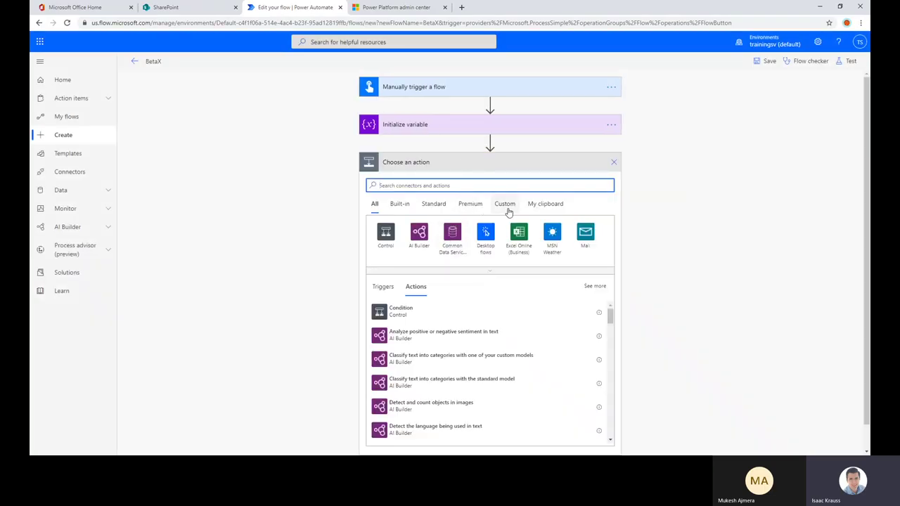
left_click(391, 235)
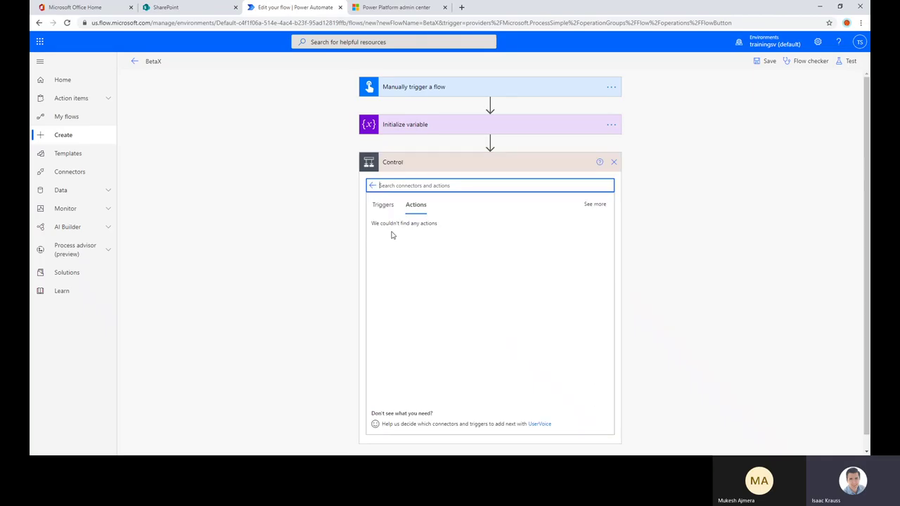
- Add a Condition control after the Initialize variable action and use BooleanInput1 as its first value
left_click(396, 238)
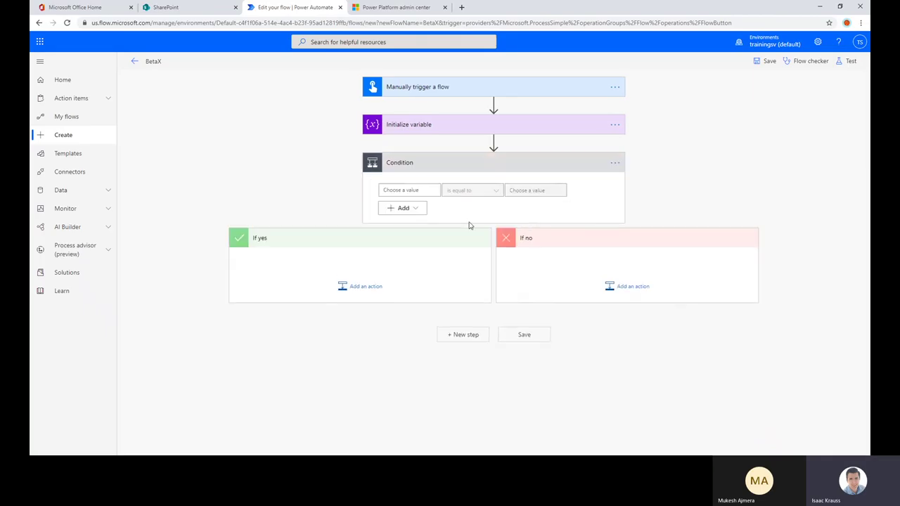
left_click(429, 192)
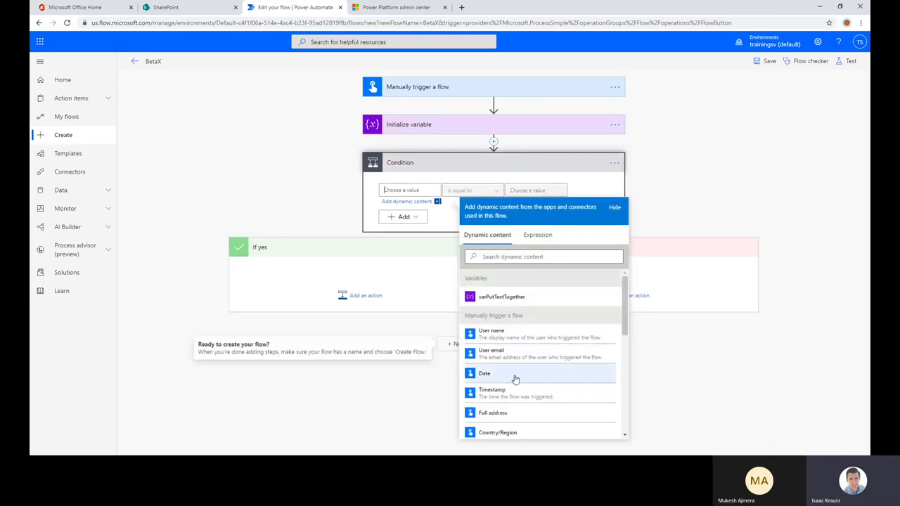
scroll(516, 375, "down", 2)
scroll(556, 343, "down", 5)
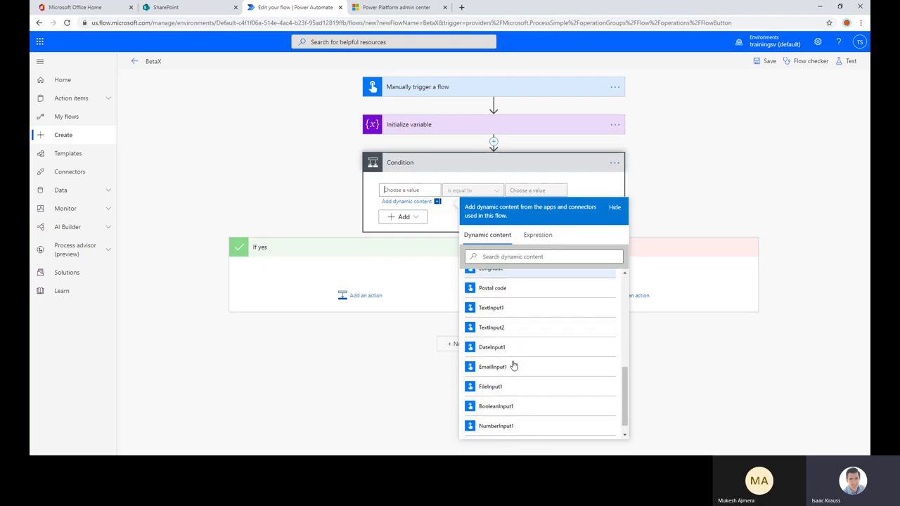
left_click(497, 394)
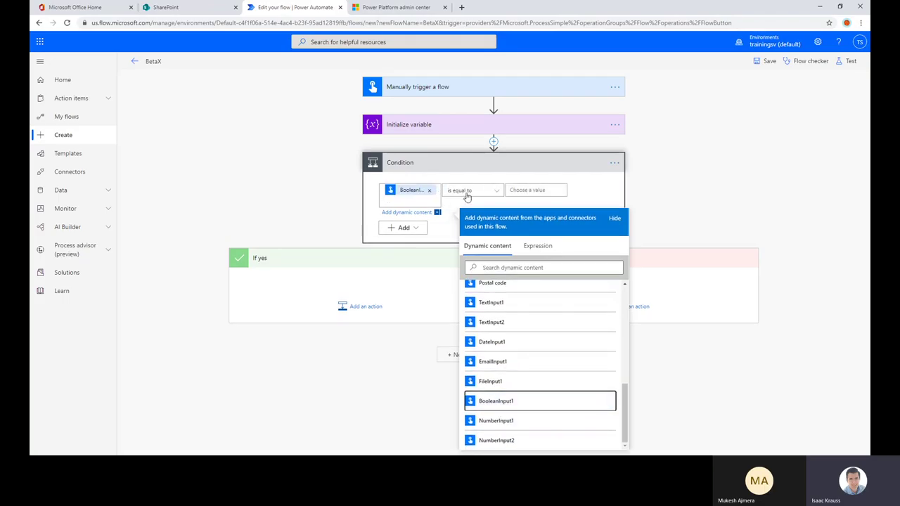
- Set the condition's comparison value to the expression true, keeping the is equal to operator
left_click(534, 189)
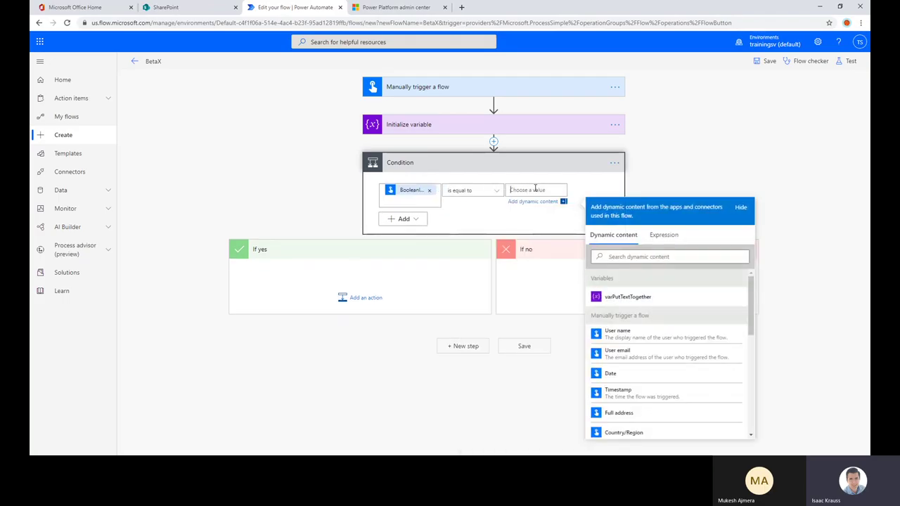
left_click(663, 235)
left_click(667, 260)
type("true")
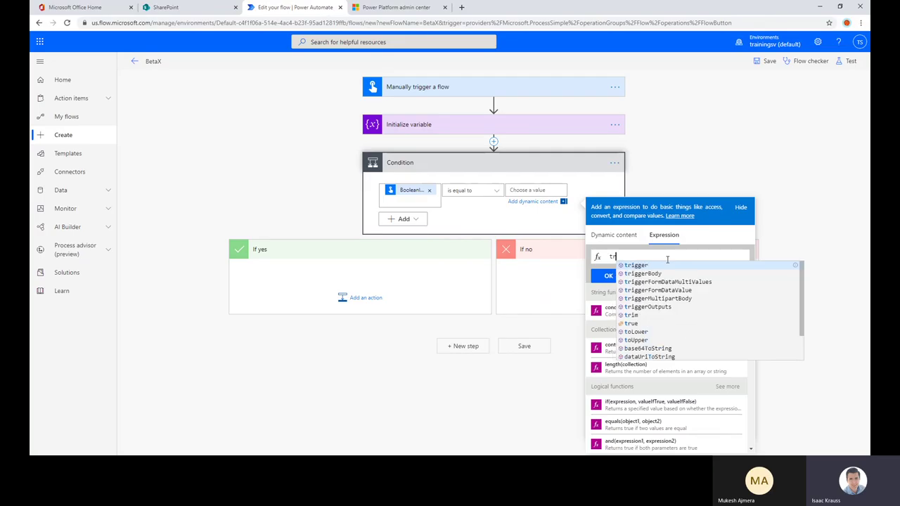
left_click(648, 265)
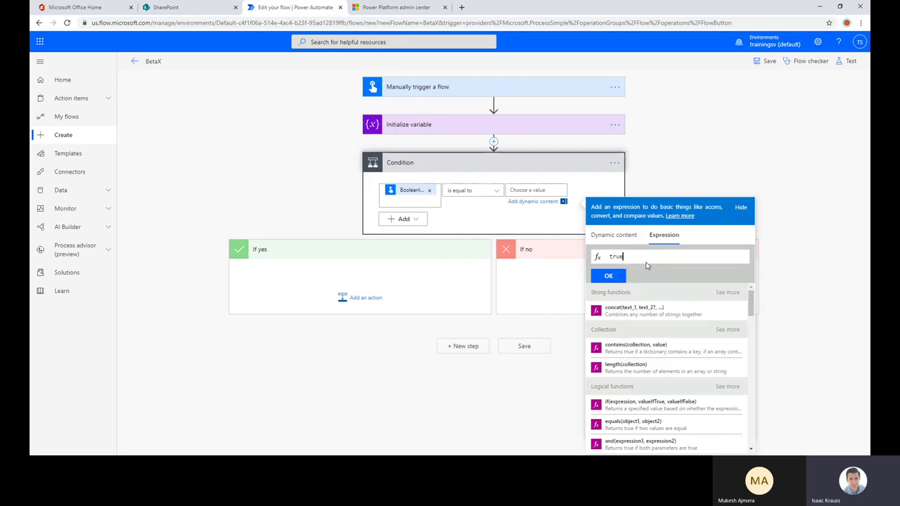
left_click(609, 275)
left_click(401, 199)
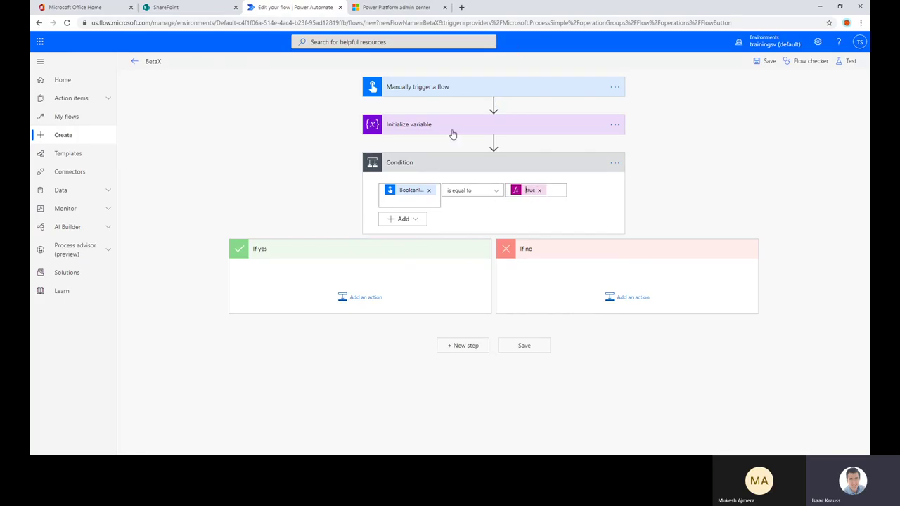
- Review the inputs defined in the manual trigger, then collapse its card
left_click(421, 88)
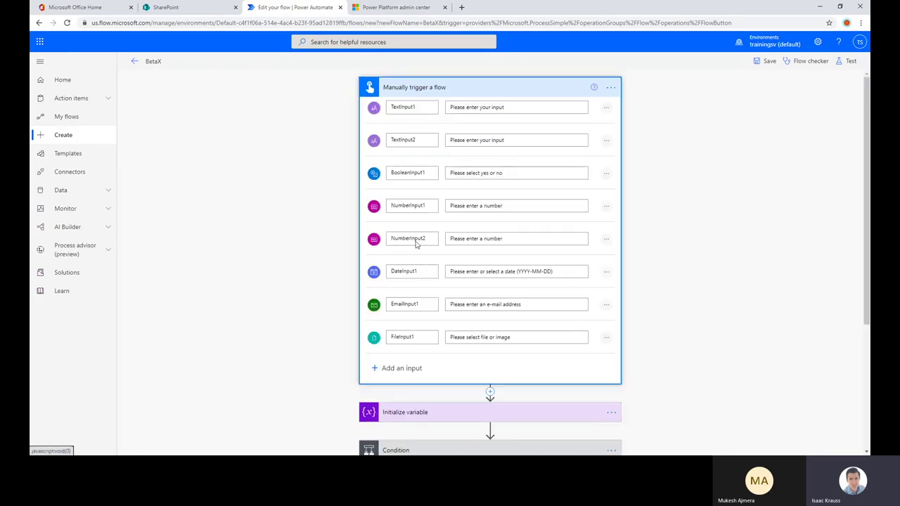
left_click(445, 87)
left_click(448, 85)
left_click(465, 87)
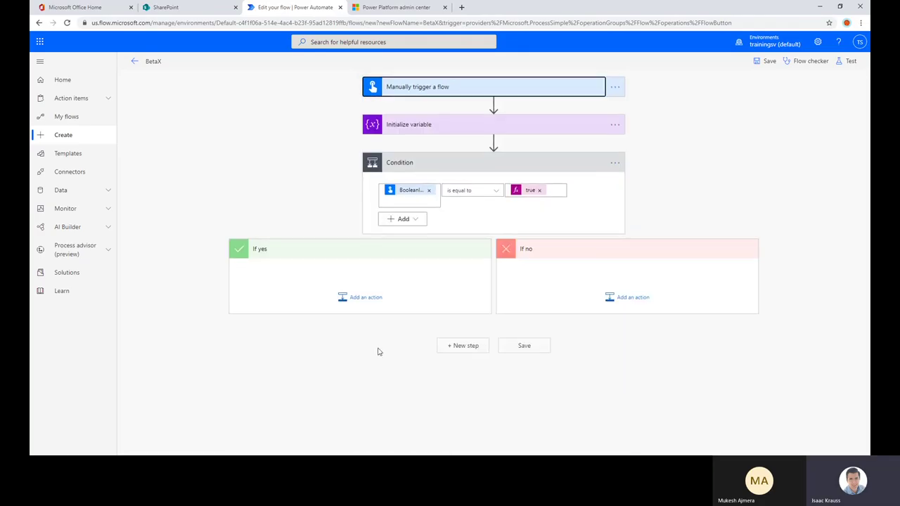
- Try to add an Initialize variable action inside the condition's If yes branch
left_click(361, 297)
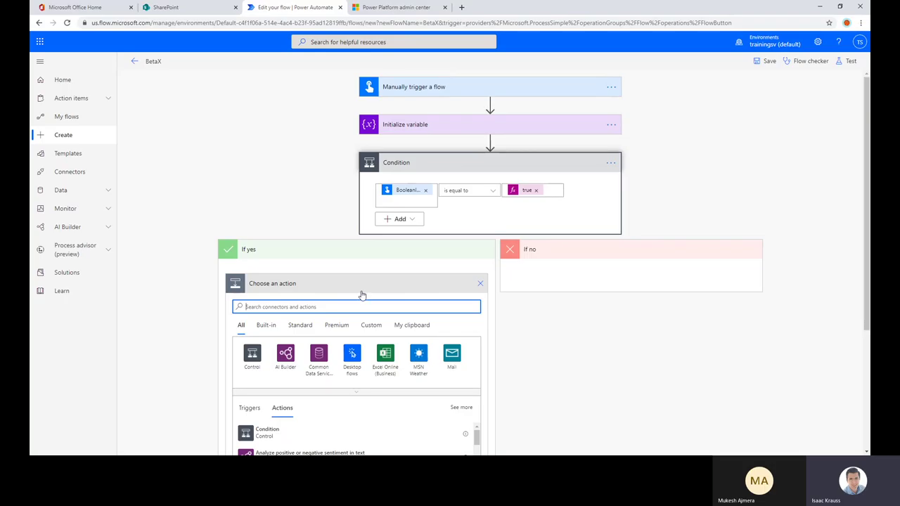
scroll(408, 225, "down", 1)
scroll(458, 150, "up", 1)
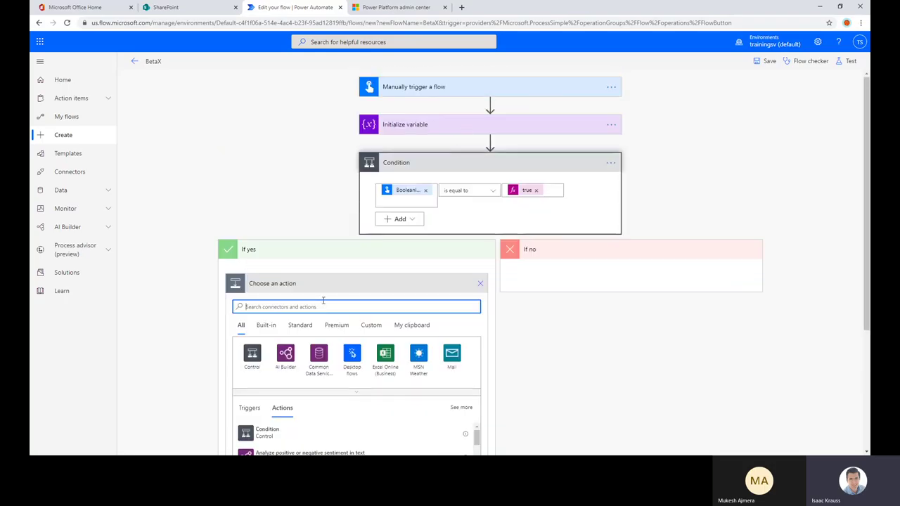
type("in")
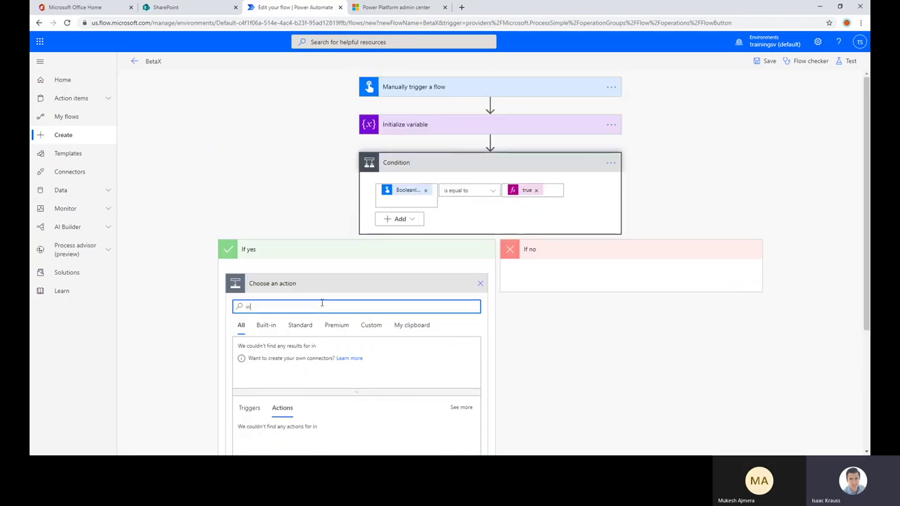
type("itialize")
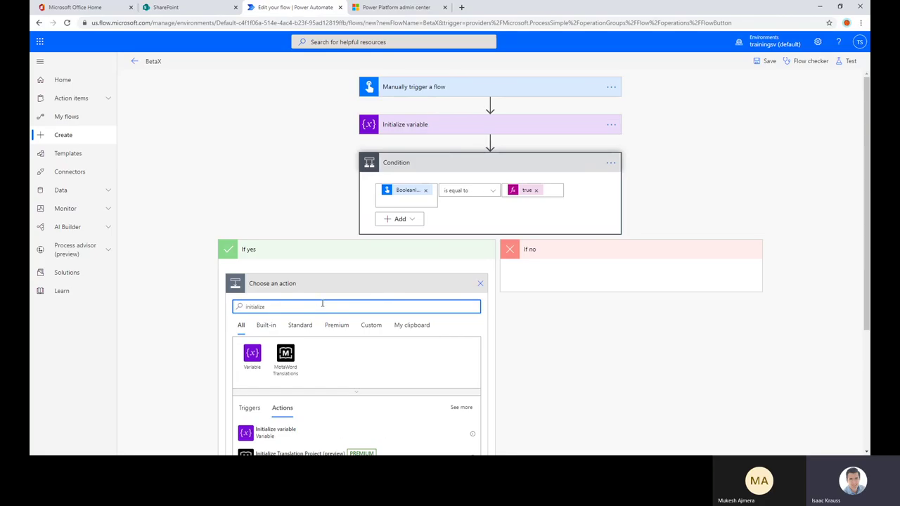
scroll(284, 352, "down", 1)
left_click(274, 349)
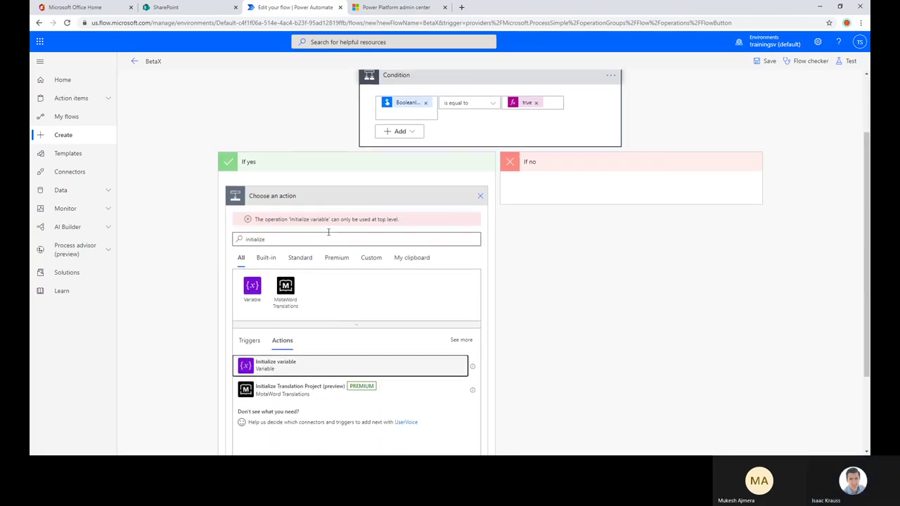
- Discard the pending action in the If yes branch after reading its notice
left_click_drag(254, 222, 403, 223)
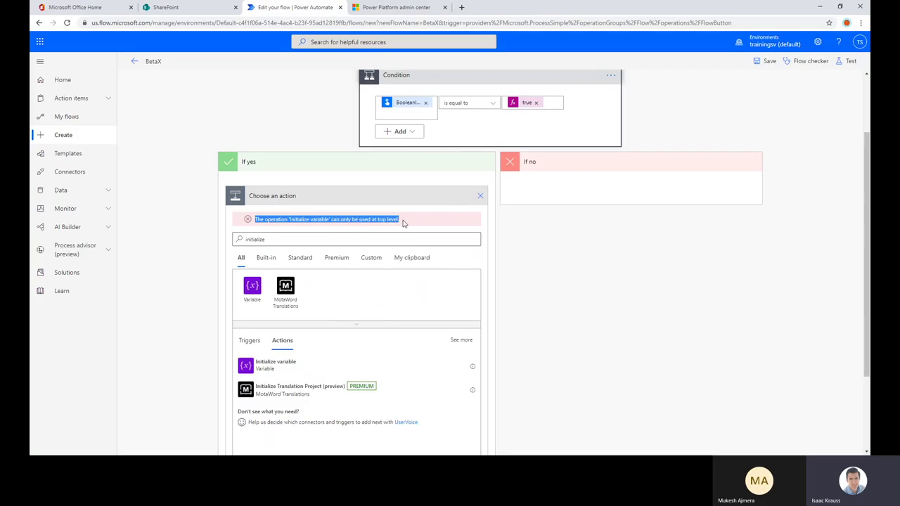
left_click(401, 227)
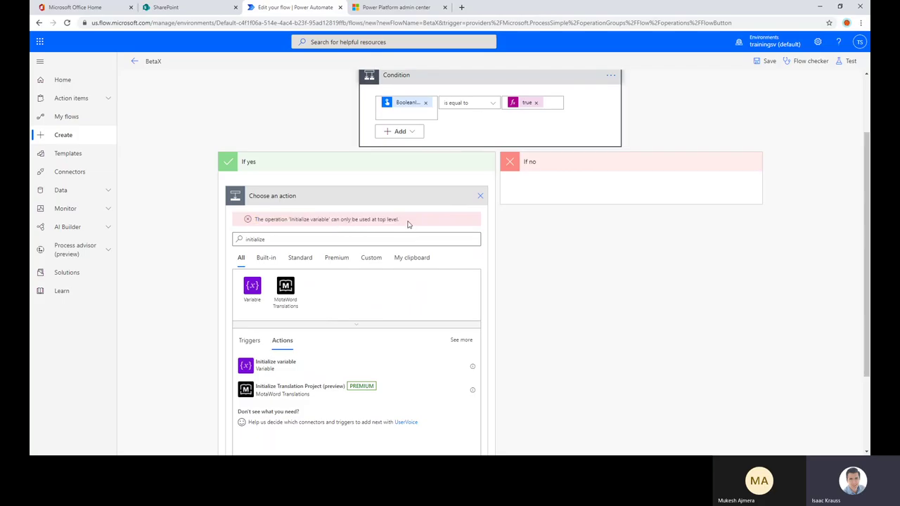
left_click_drag(408, 224, 374, 225)
scroll(492, 206, "up", 2)
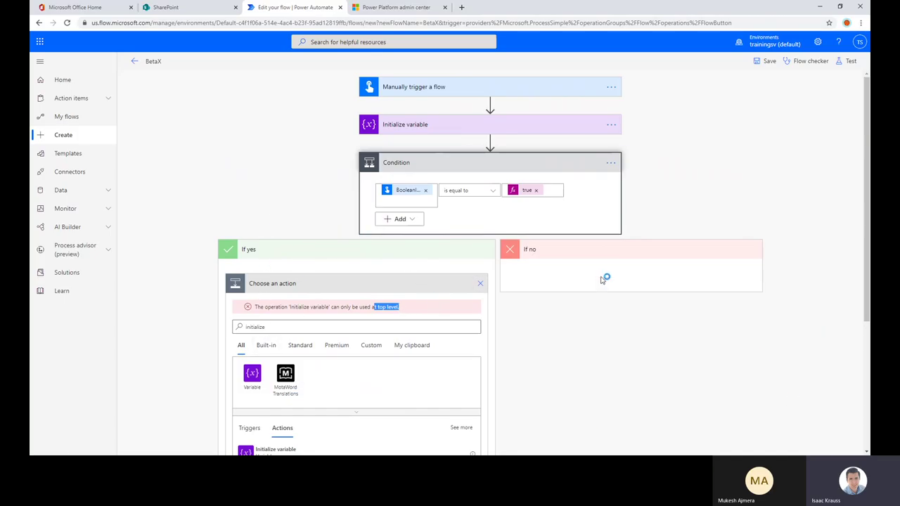
left_click(492, 148)
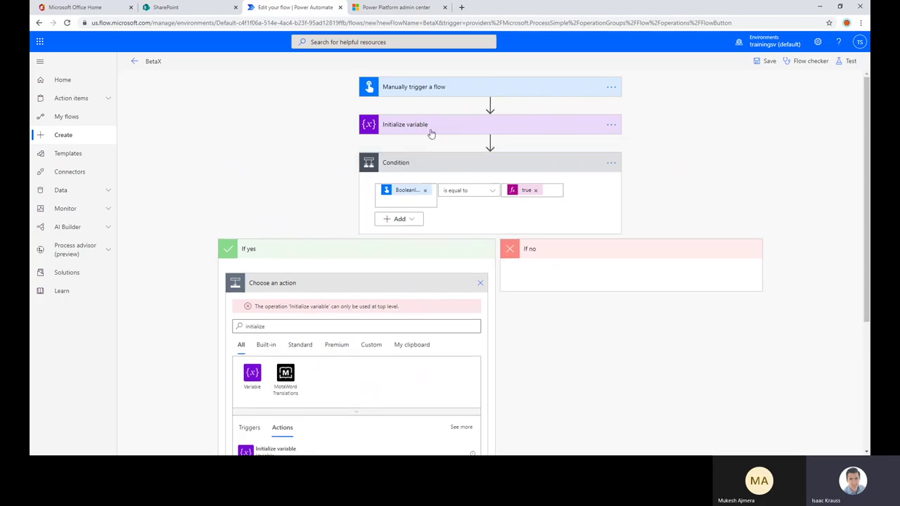
left_click(480, 285)
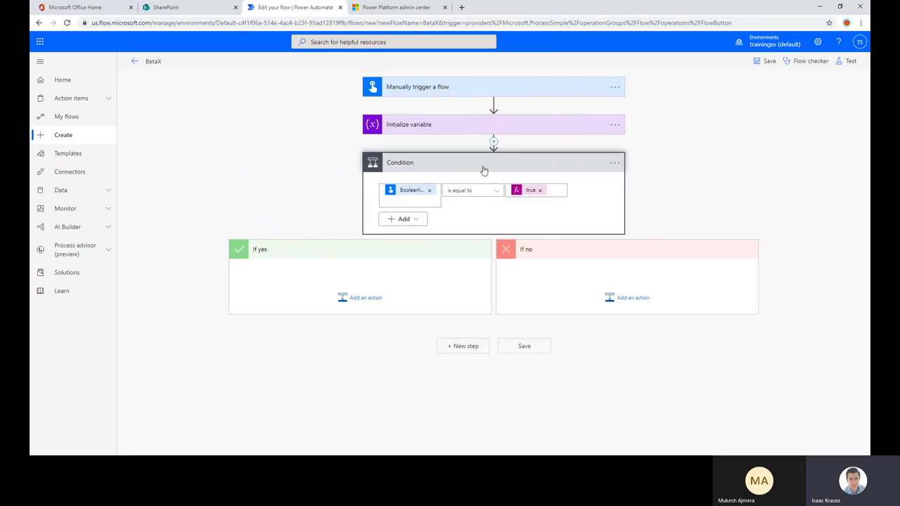
- Insert a second Initialize variable action between the existing Initialize variable action and the Condition
left_click(494, 143)
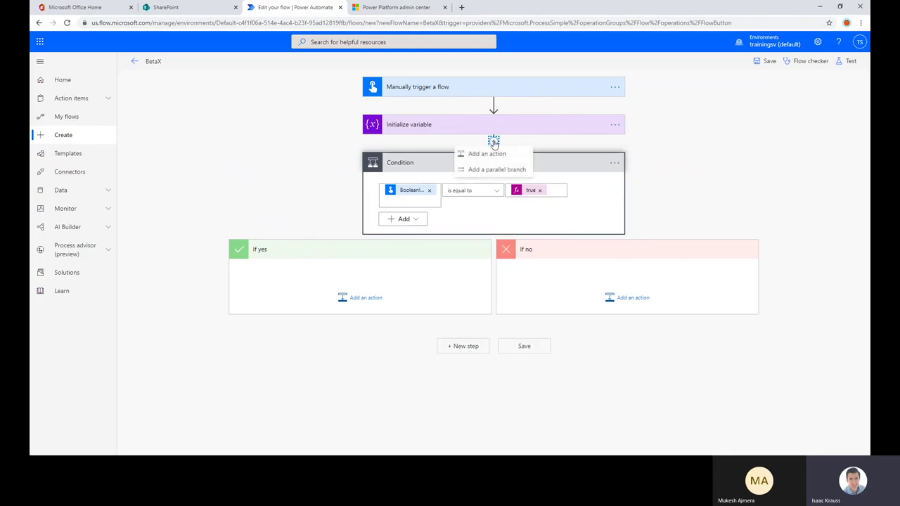
left_click(464, 153)
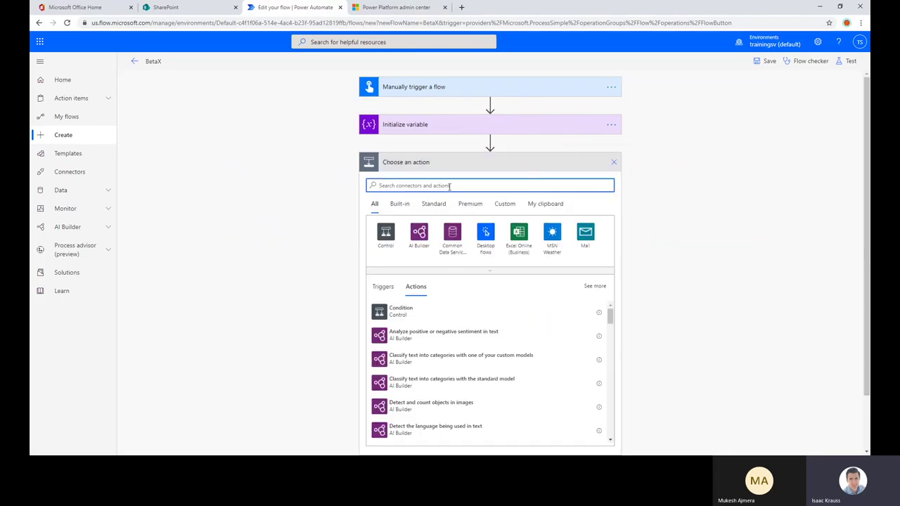
type("ini")
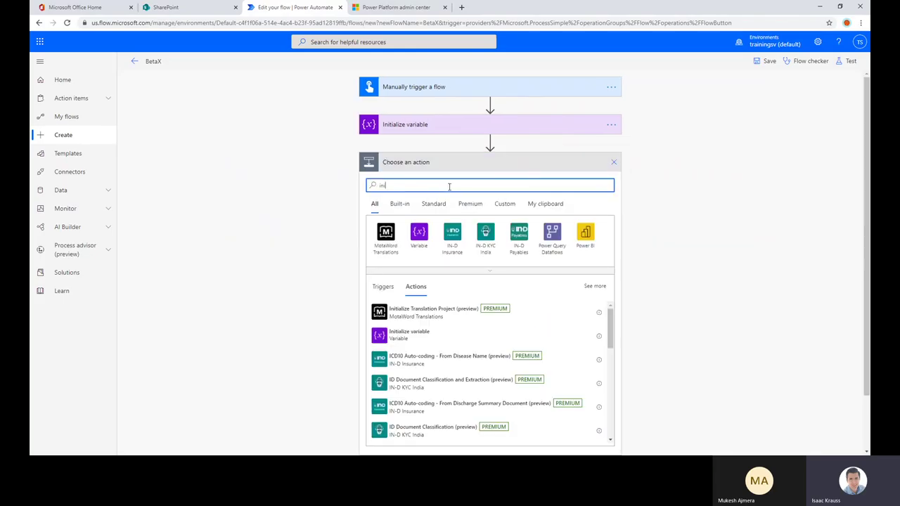
left_click(422, 335)
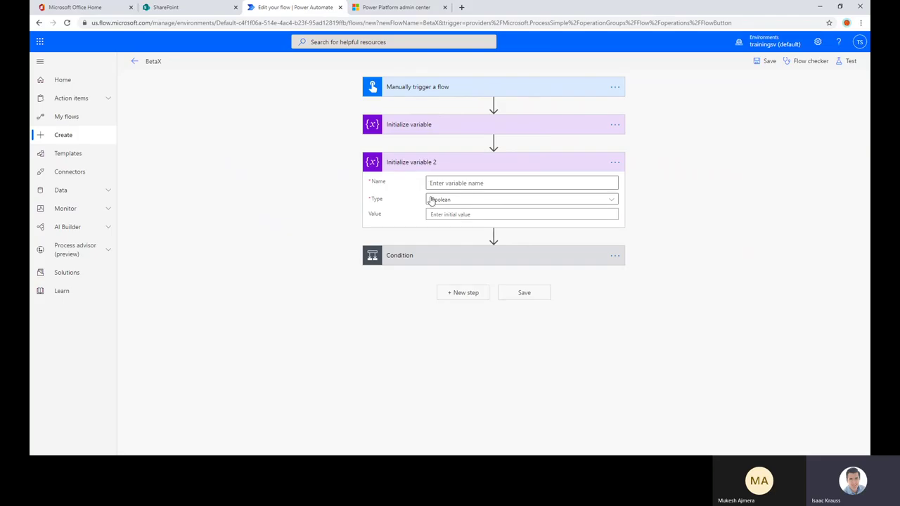
- Define the new variable as type Float with the name NumberResult and no initial value, then collapse its card
left_click(433, 200)
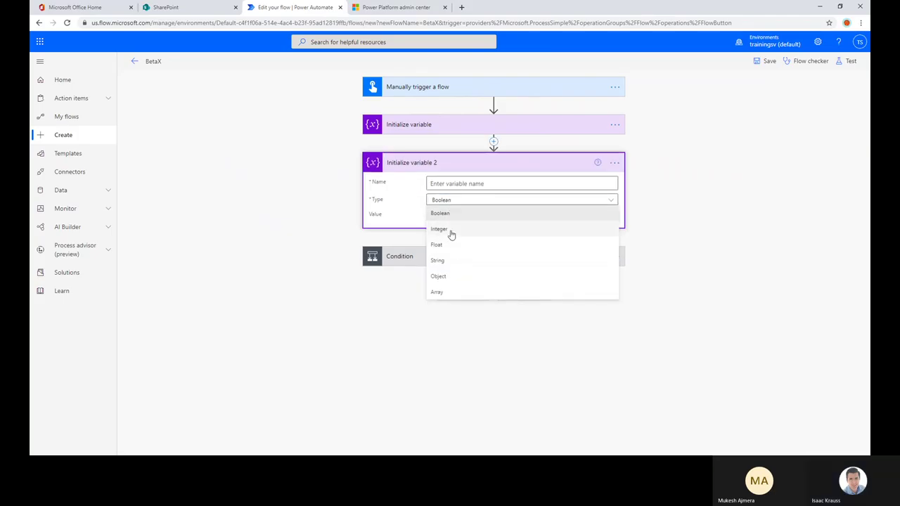
left_click(452, 247)
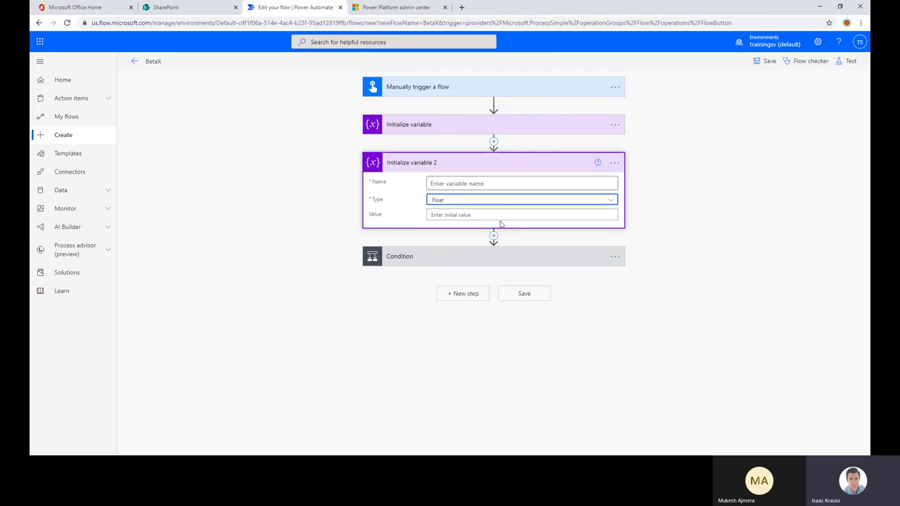
left_click(486, 182)
type("NumberResult")
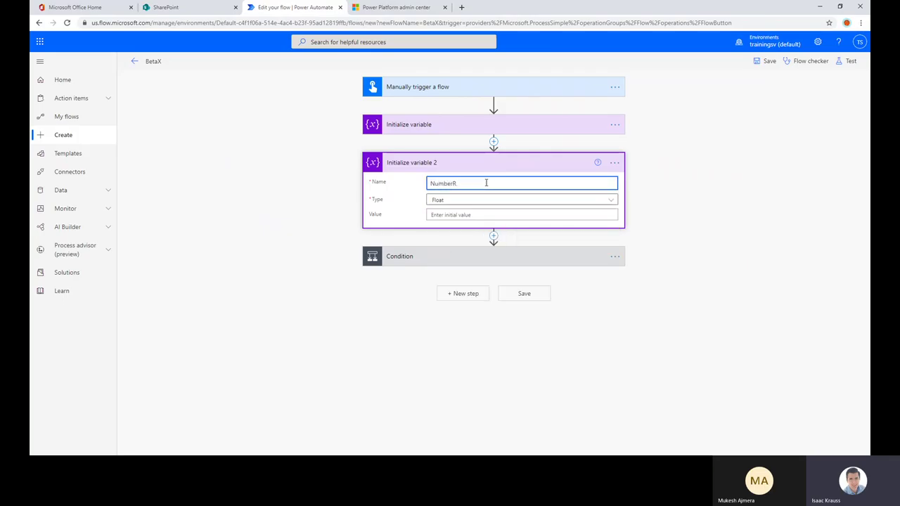
left_click(443, 216)
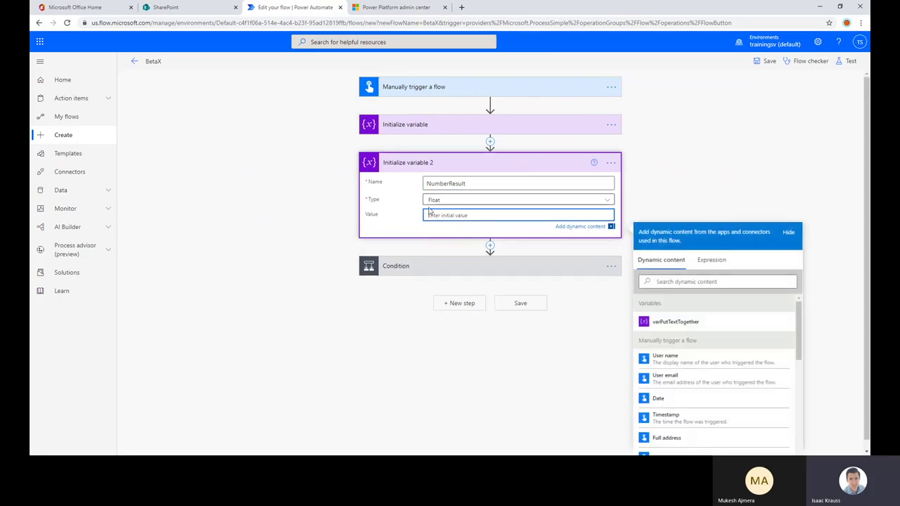
left_click(450, 163)
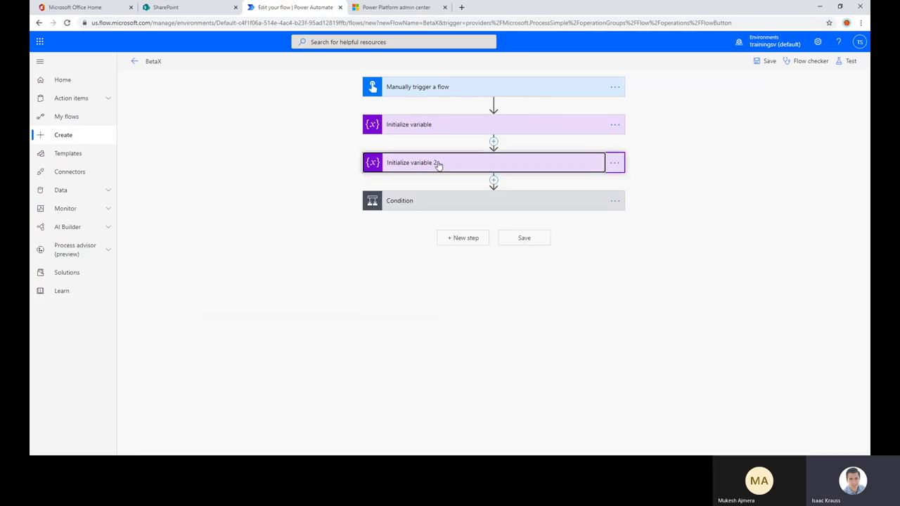
- Expand the Condition and add a Set variable action to its If yes branch
left_click(421, 203)
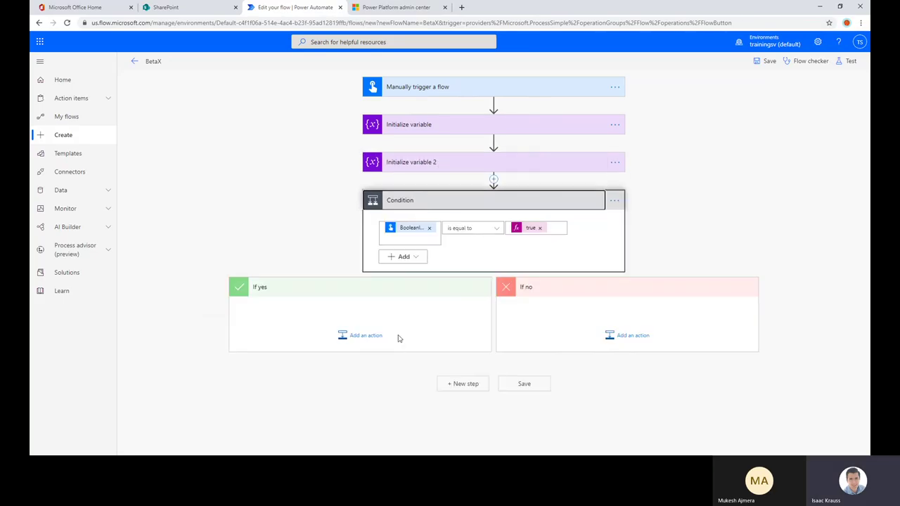
left_click(359, 335)
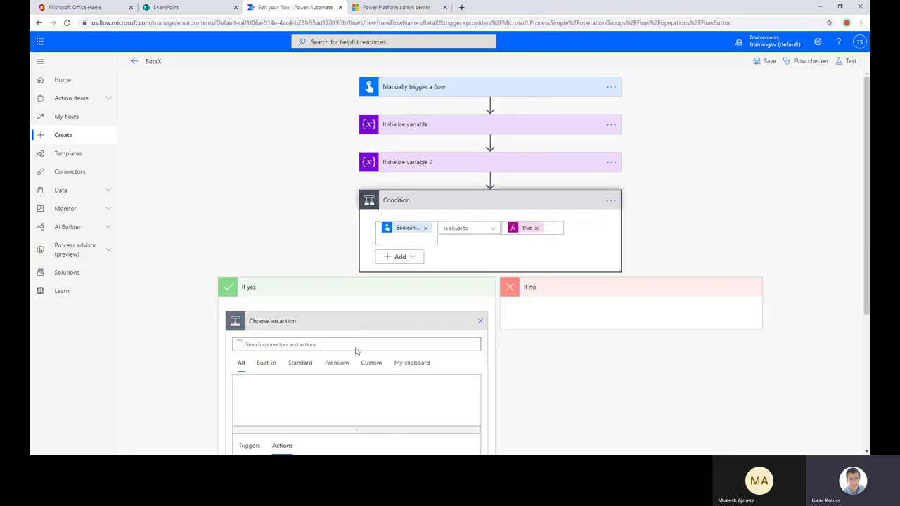
type("set")
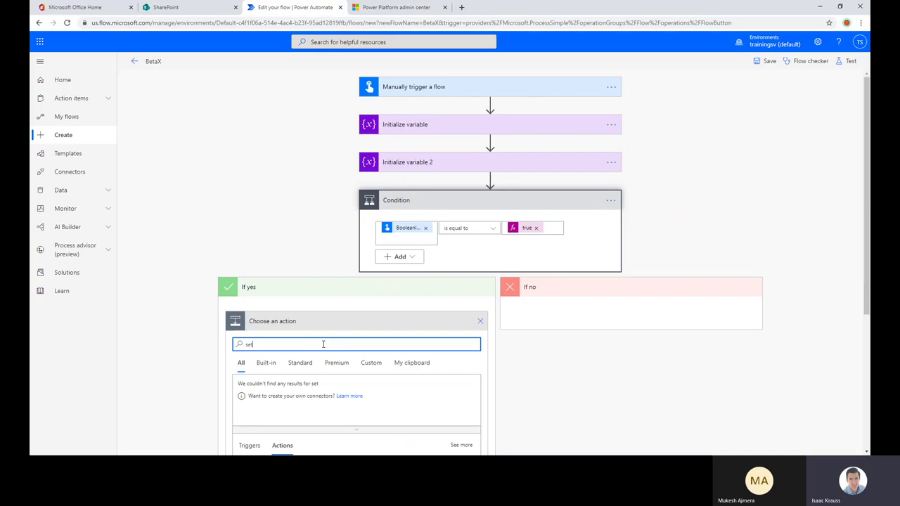
type(" variable")
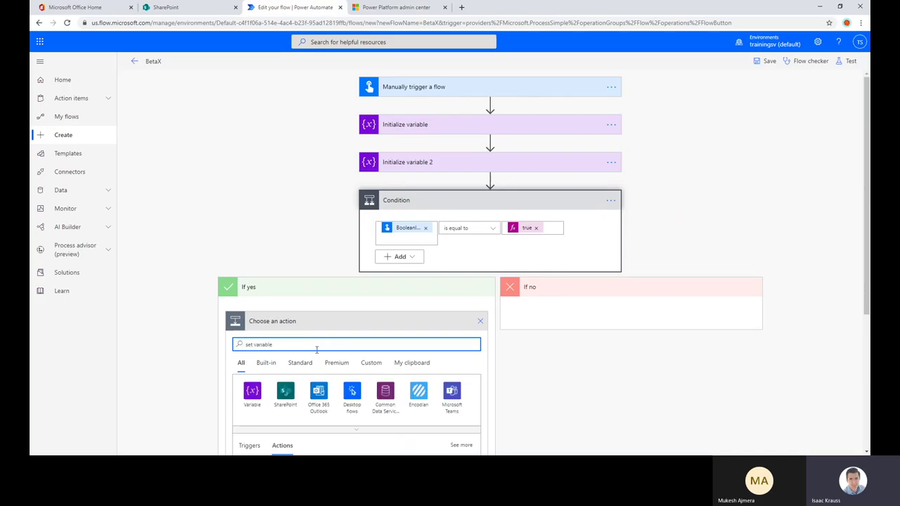
left_click(253, 391)
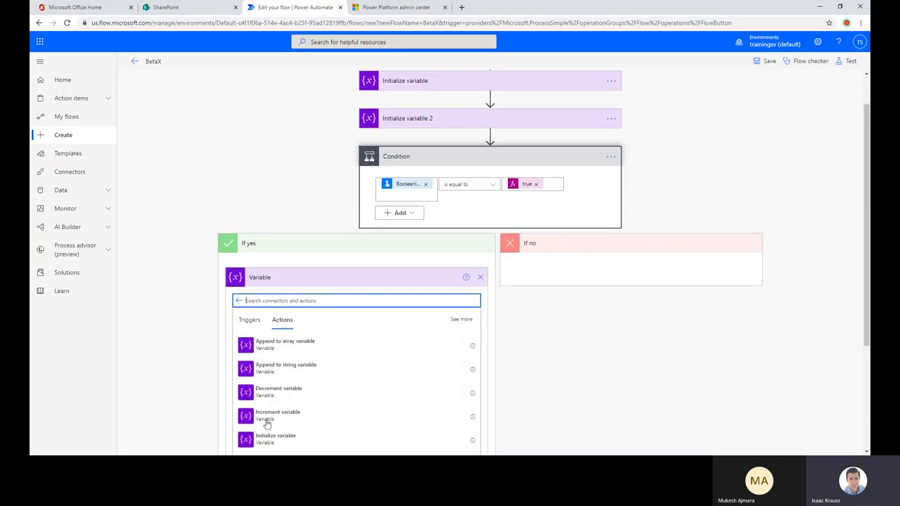
scroll(271, 415, "down", 2)
left_click(269, 380)
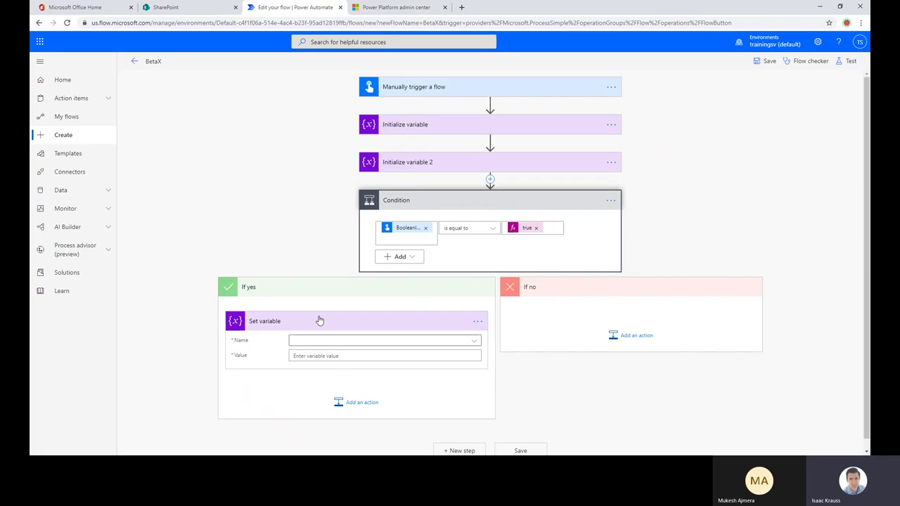
- Search for "set variable" in the If no branch and add a Set variable action there
left_click(632, 330)
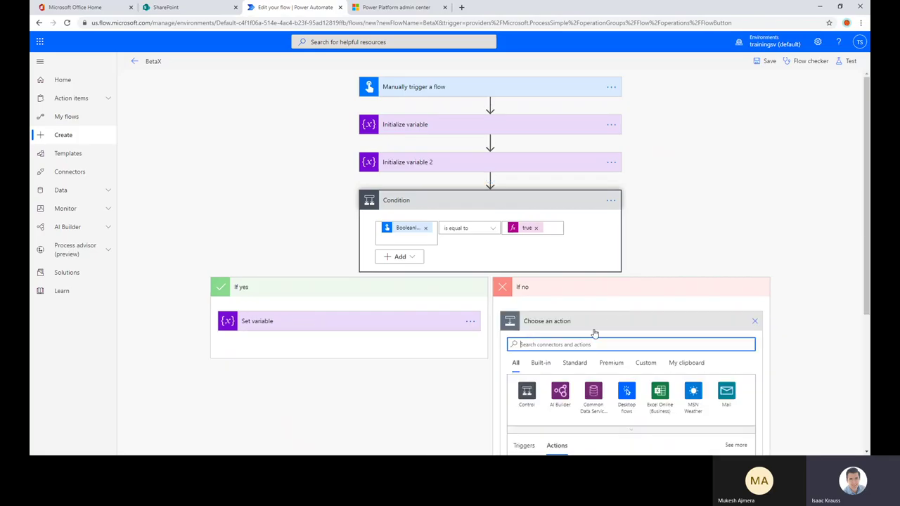
type("set variable")
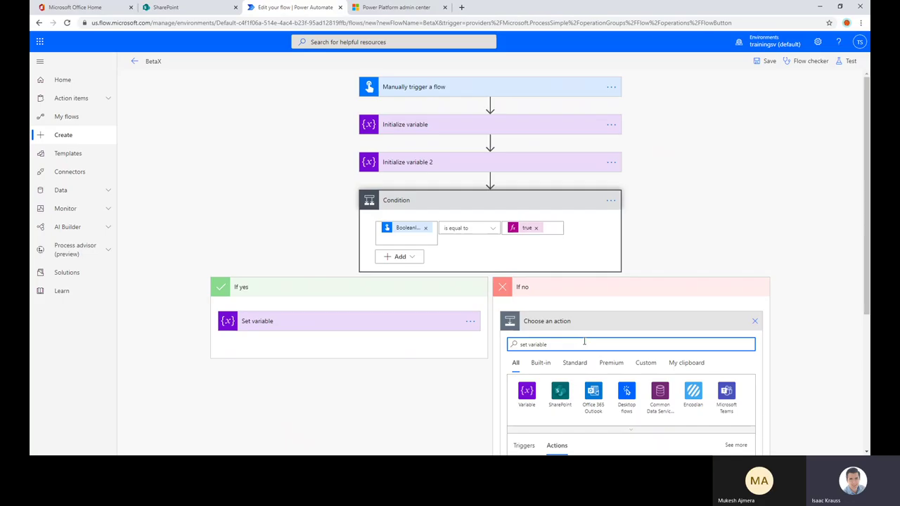
scroll(527, 401, "down", 2)
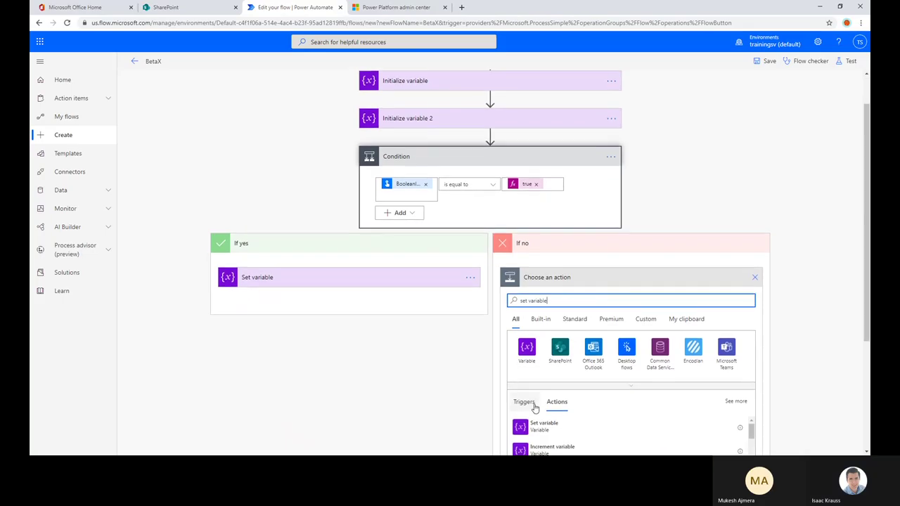
left_click(539, 380)
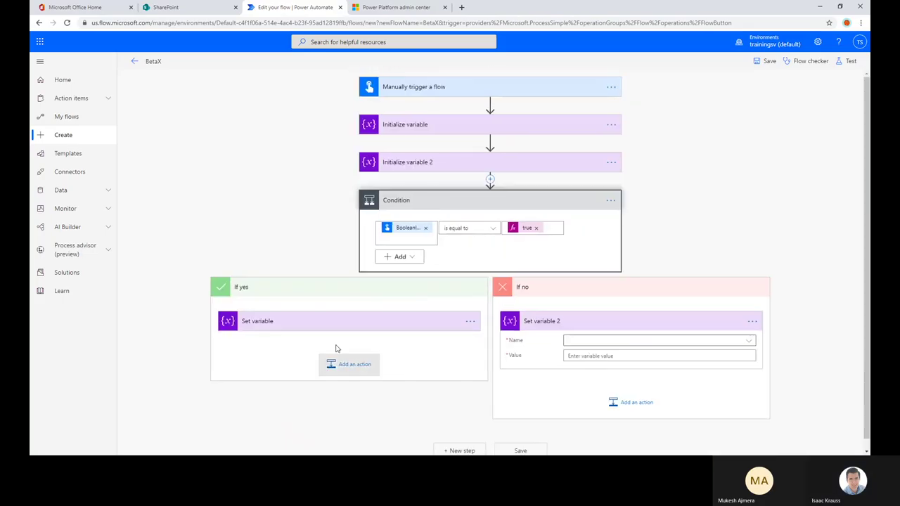
- Choose NumberResult as the variable name in the Set variable actions of both the If yes and If no branches
left_click(344, 325)
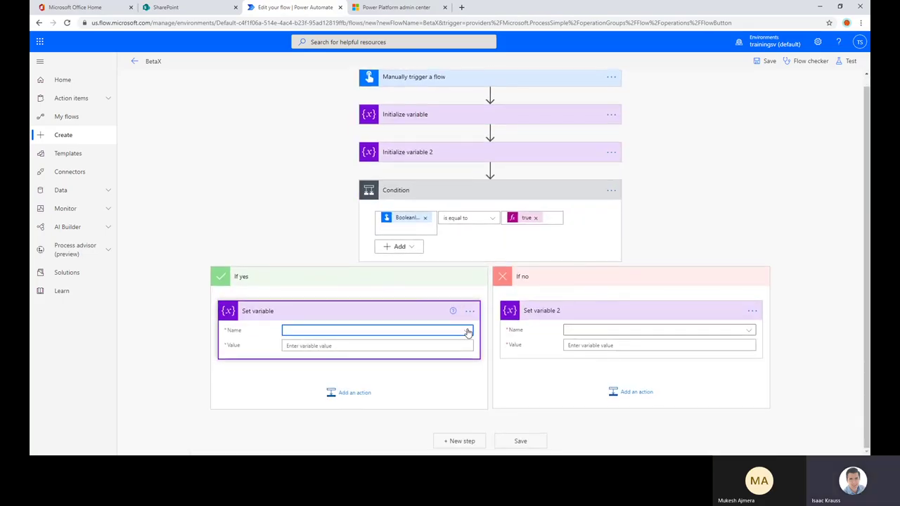
left_click(450, 331)
left_click(305, 363)
left_click(749, 330)
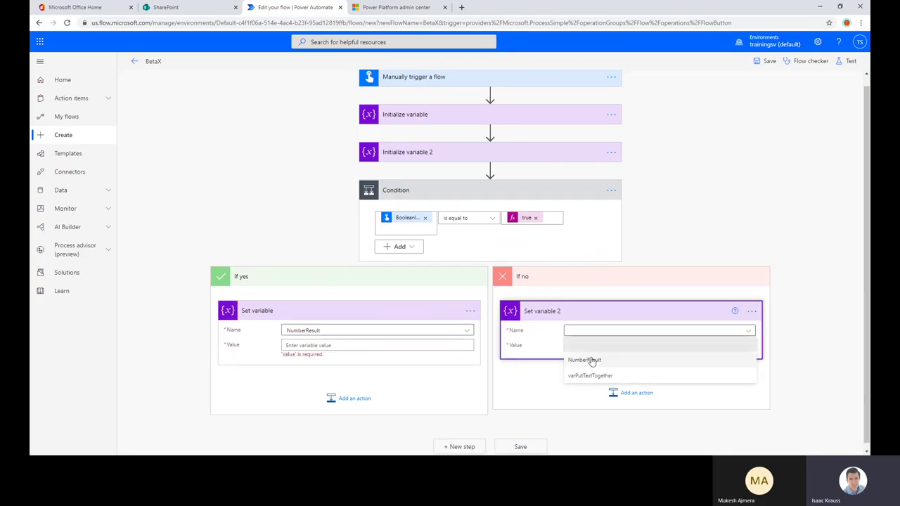
left_click(597, 361)
left_click(507, 232)
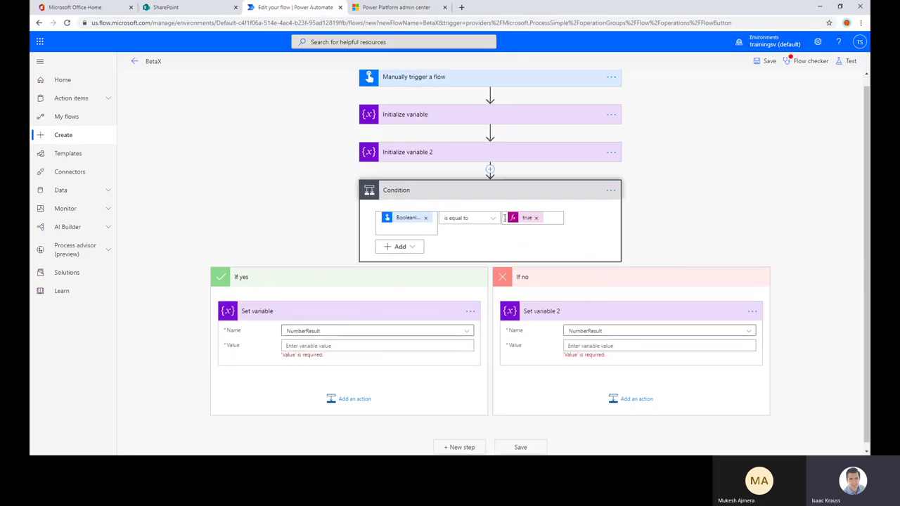
- Fill the If yes Set variable value with the dynamic contents NumberInput1 and NumberInput2, joined by a plus sign
left_click(344, 345)
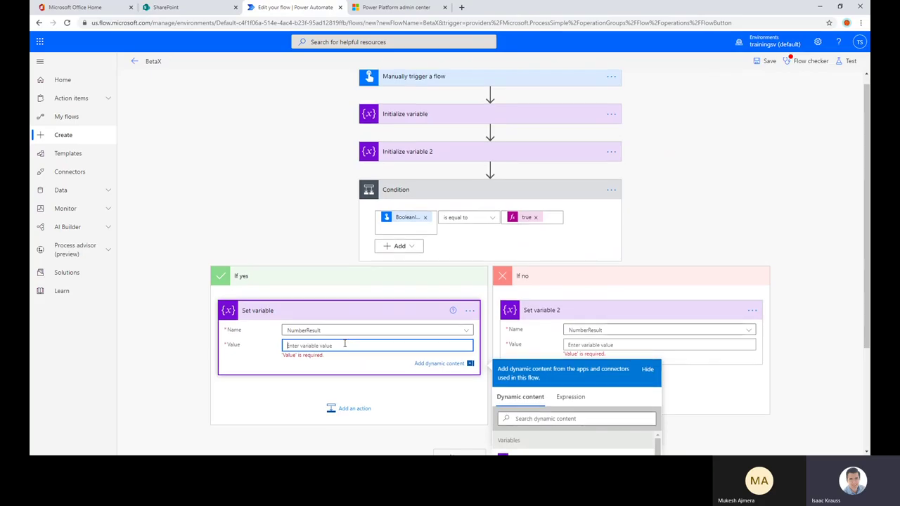
scroll(355, 337, "down", 1)
scroll(361, 333, "down", 1)
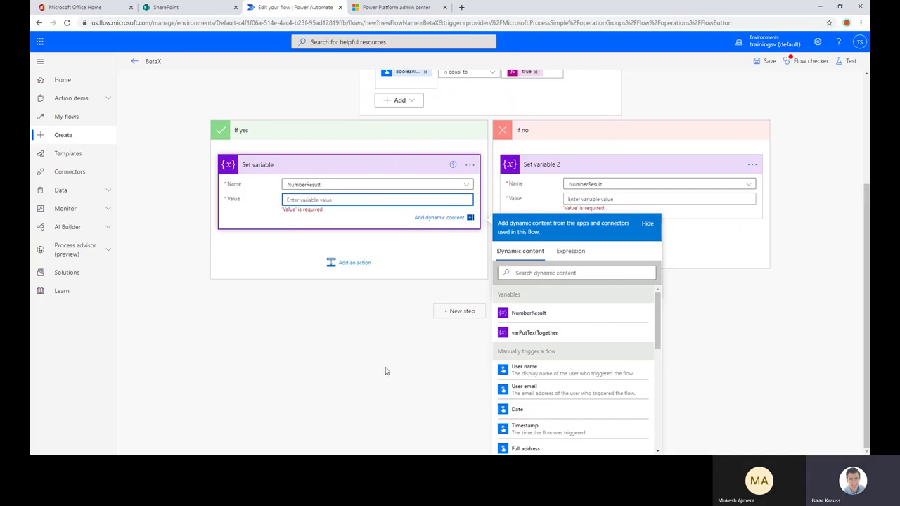
scroll(626, 373, "down", 5)
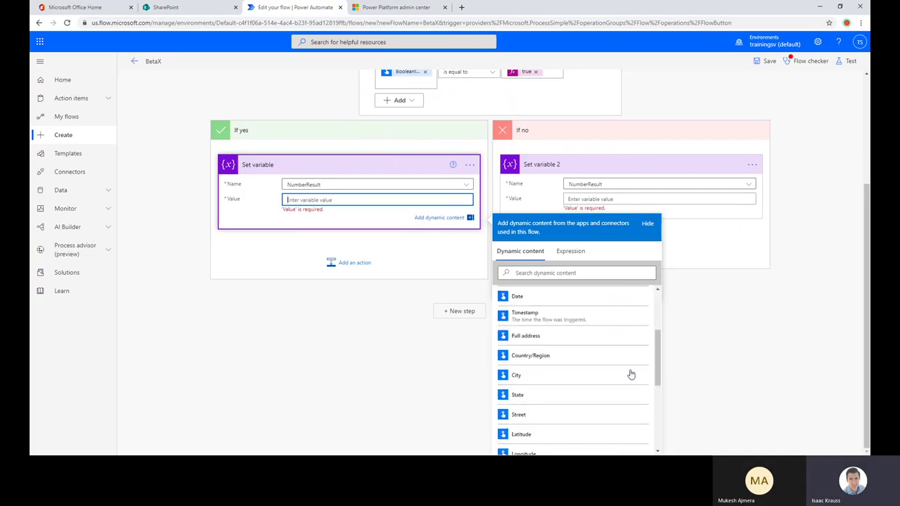
scroll(601, 371, "down", 2)
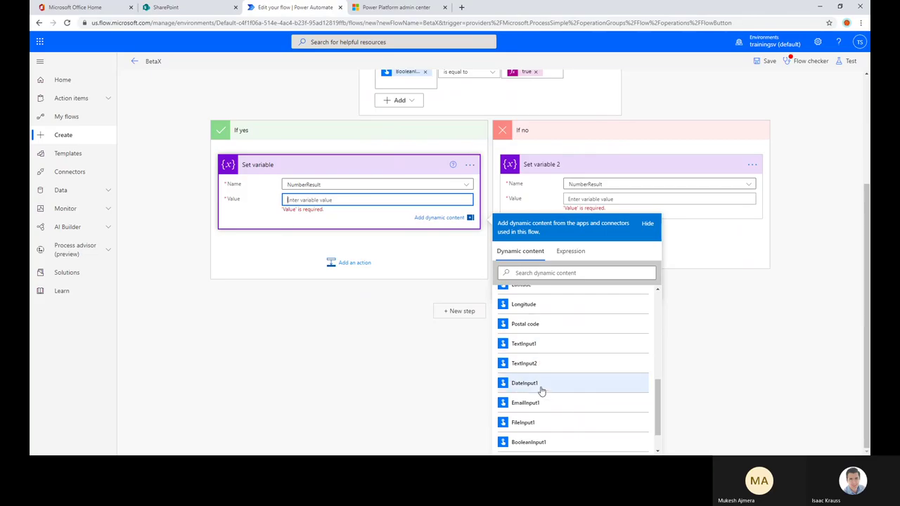
scroll(544, 344, "down", 1)
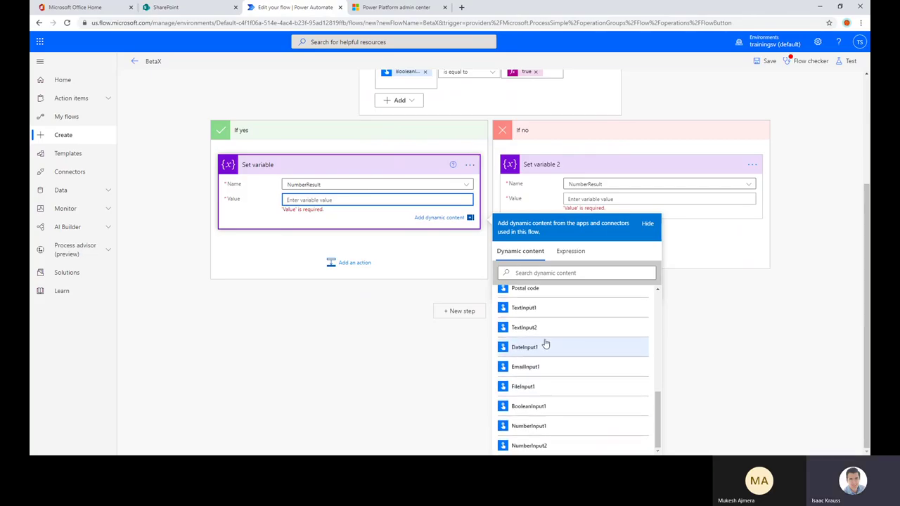
left_click(548, 432)
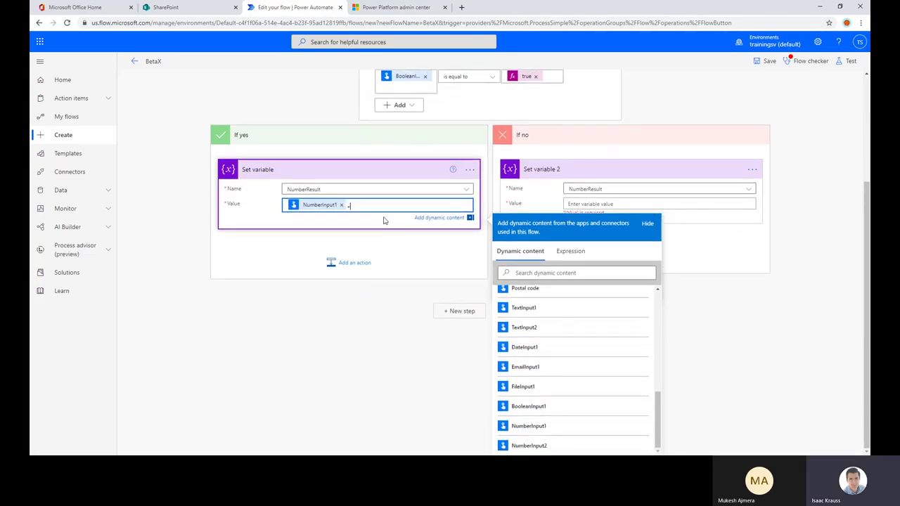
type("-")
left_click(528, 445)
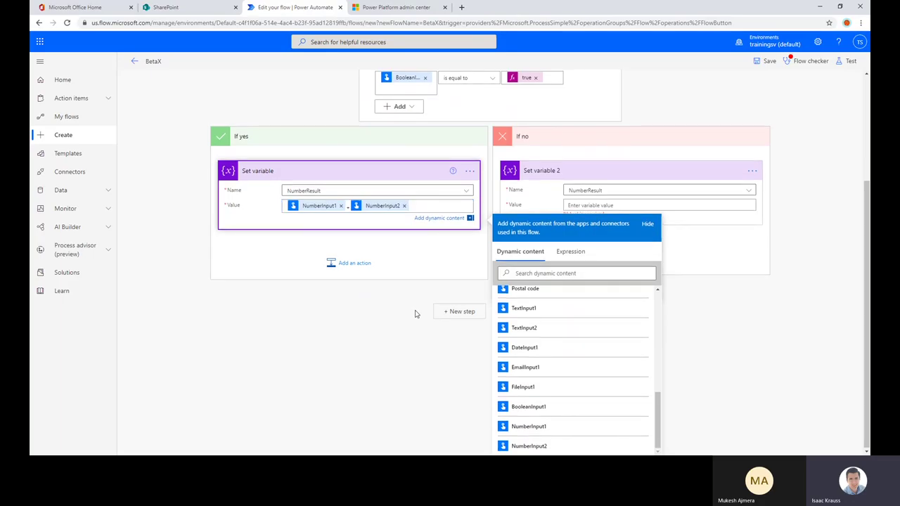
left_click(347, 293)
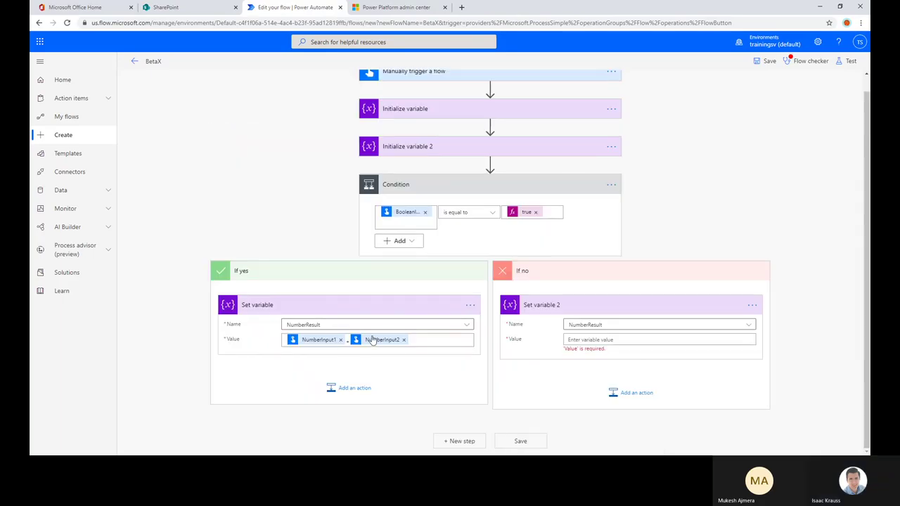
- Fill the If no Set variable value with the dynamic contents NumberInput1 and NumberInput2, joined by a minus sign
left_click(586, 340)
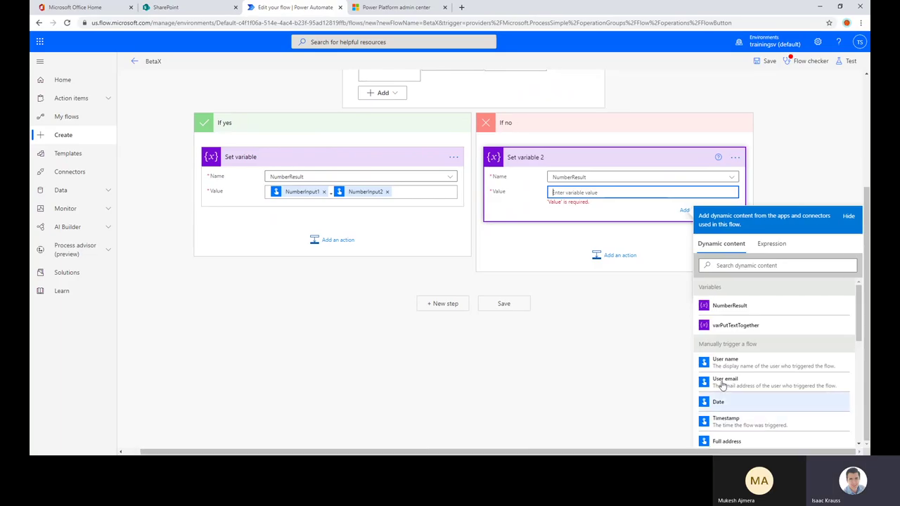
scroll(777, 349, "down", 5)
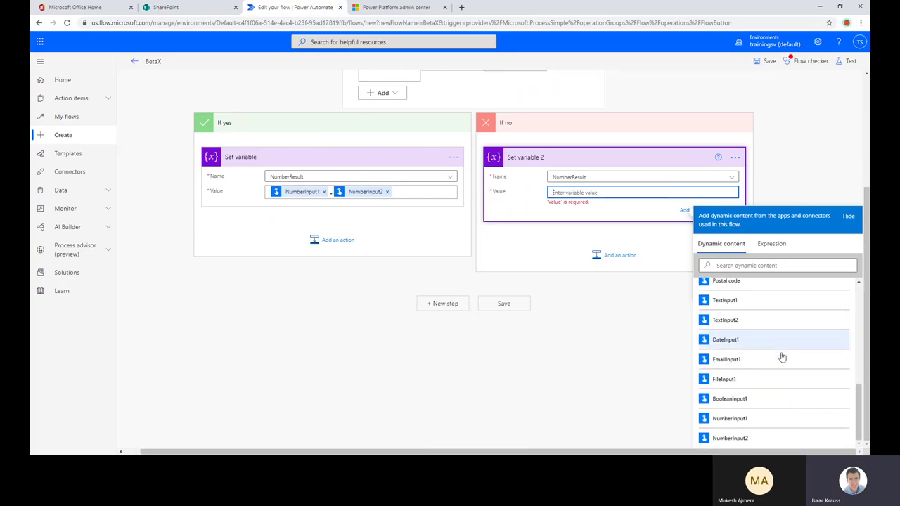
left_click(747, 267)
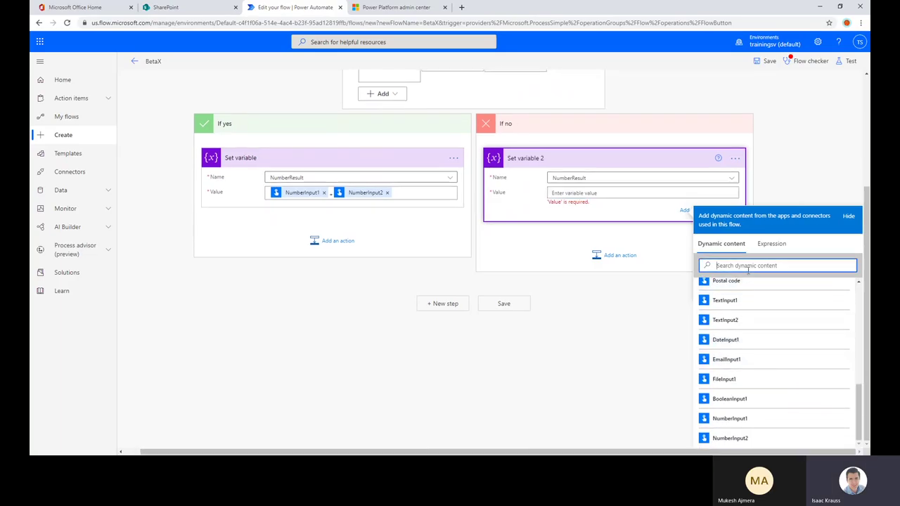
left_click(756, 418)
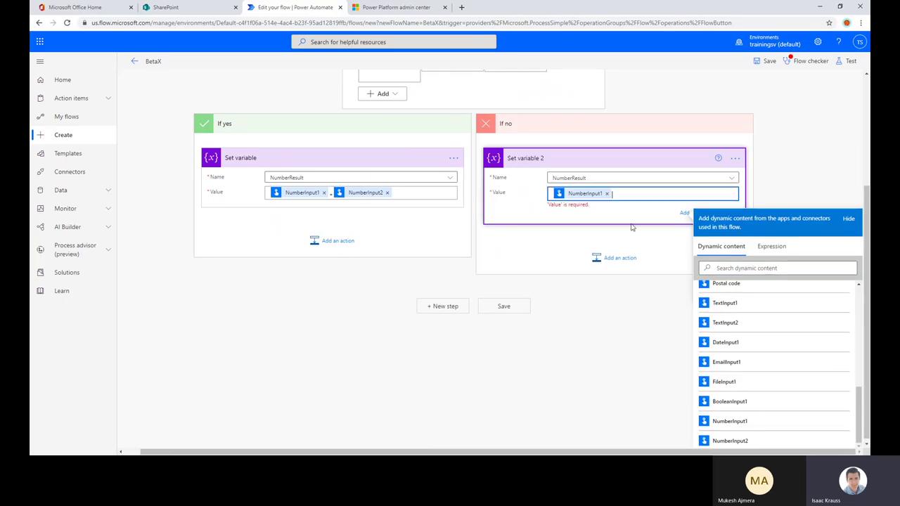
type("-")
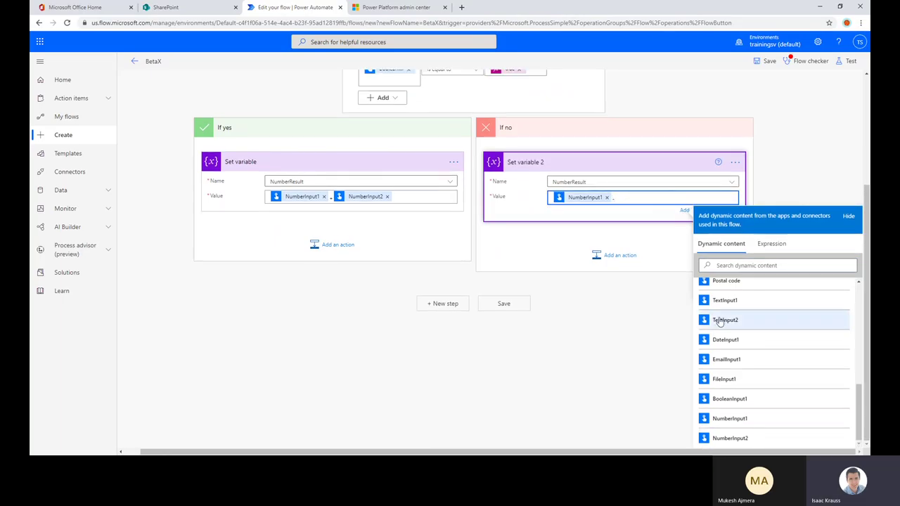
left_click(724, 438)
- Try to save the flow and examine the errors listed in the Flow checker, including the one for Set variable
left_click(768, 60)
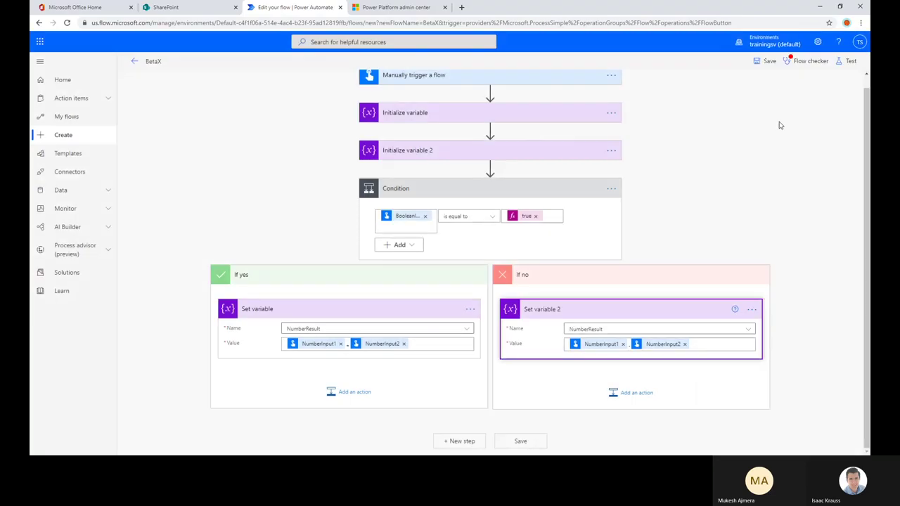
left_click(805, 62)
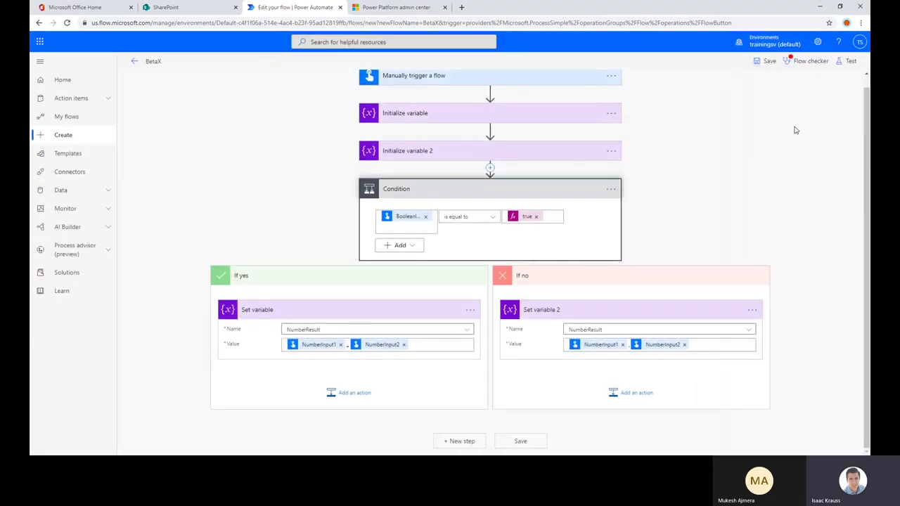
left_click(786, 61)
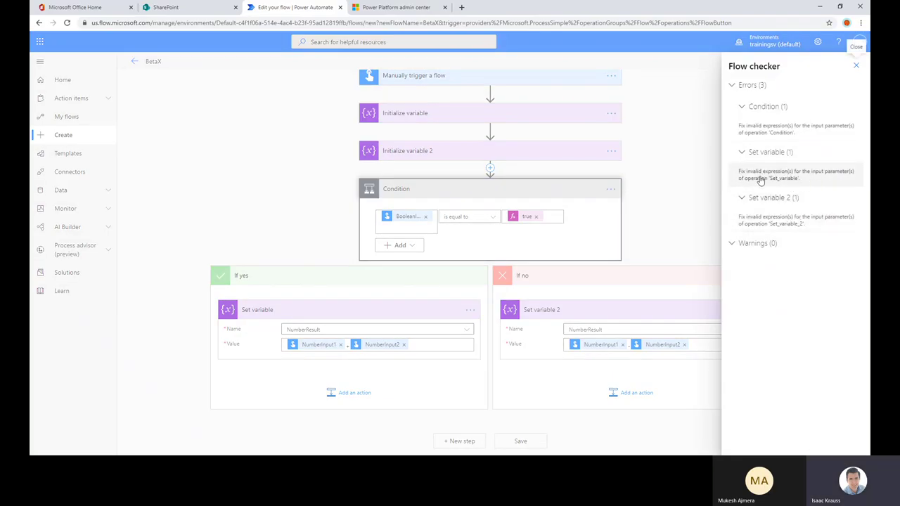
left_click(795, 177)
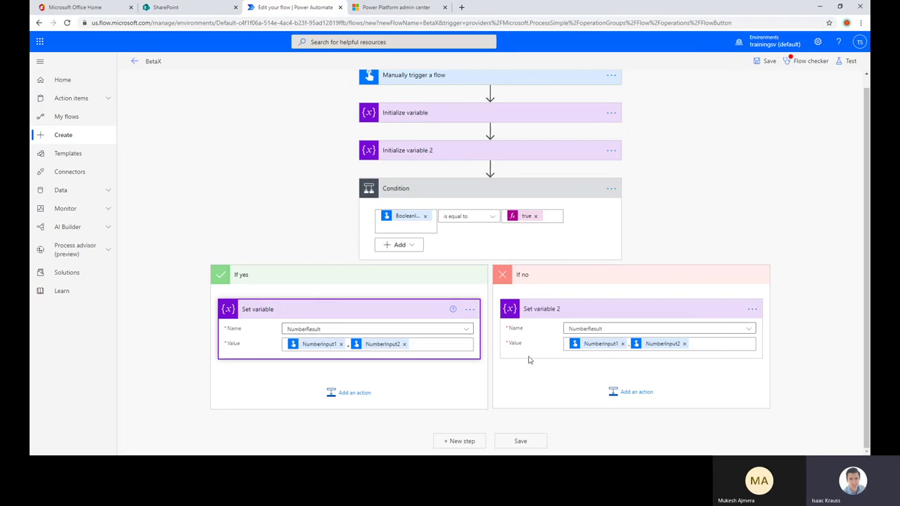
left_click(791, 59)
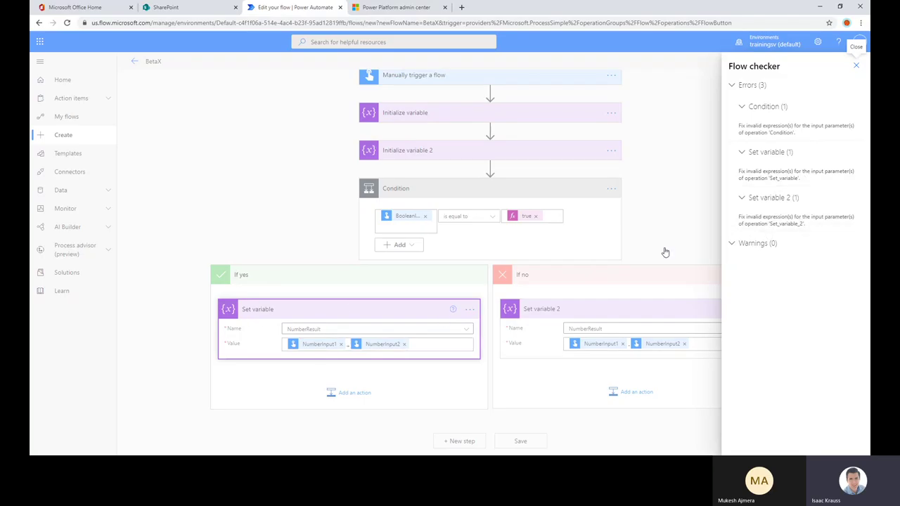
left_click(856, 65)
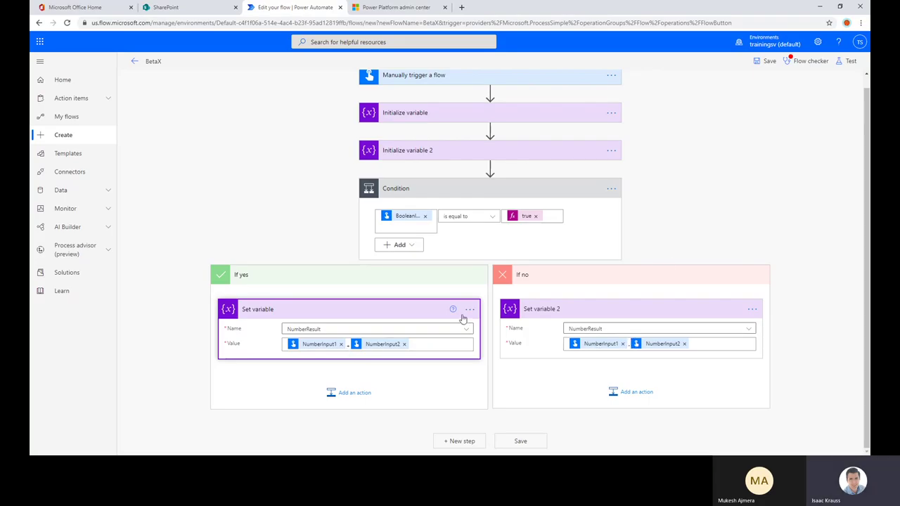
- Examine the values entered in the If yes and If no Set variable actions, including the operators between the number inputs
left_click(422, 344)
left_click_drag(422, 344, 273, 341)
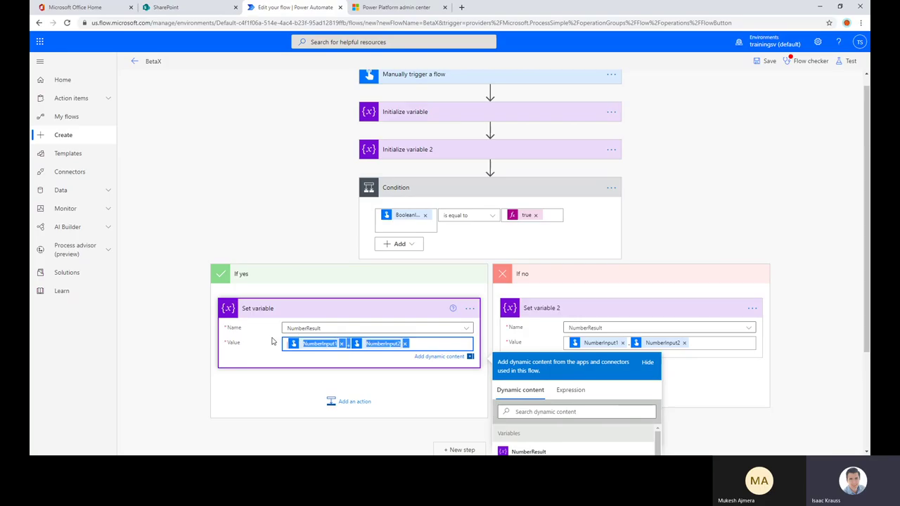
left_click(356, 291)
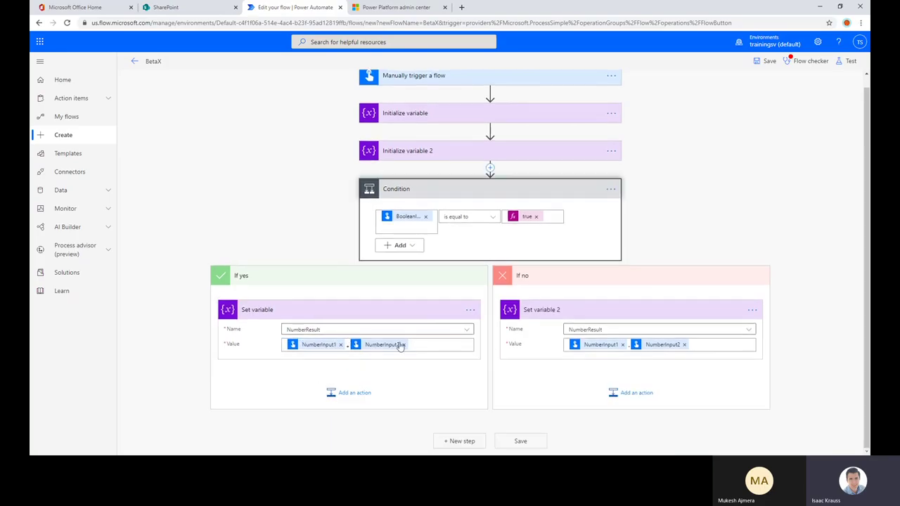
left_click(628, 345)
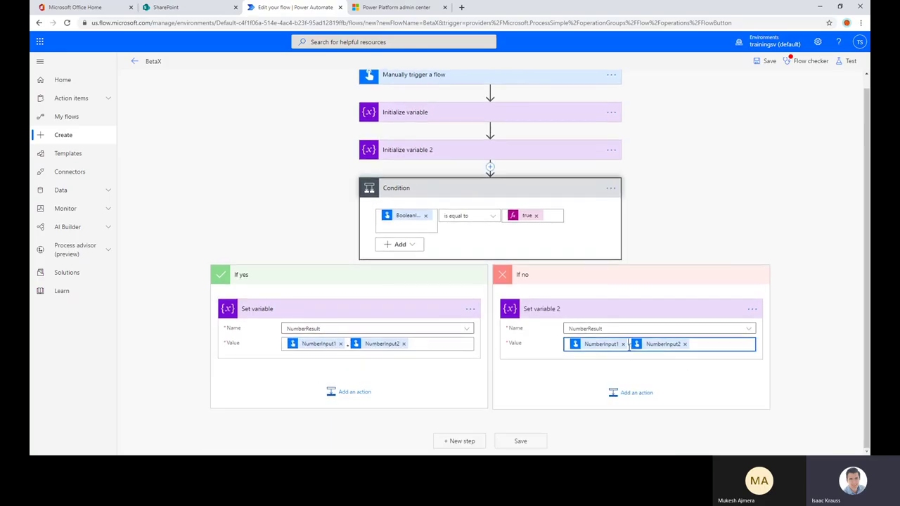
left_click(348, 344)
left_click(431, 343)
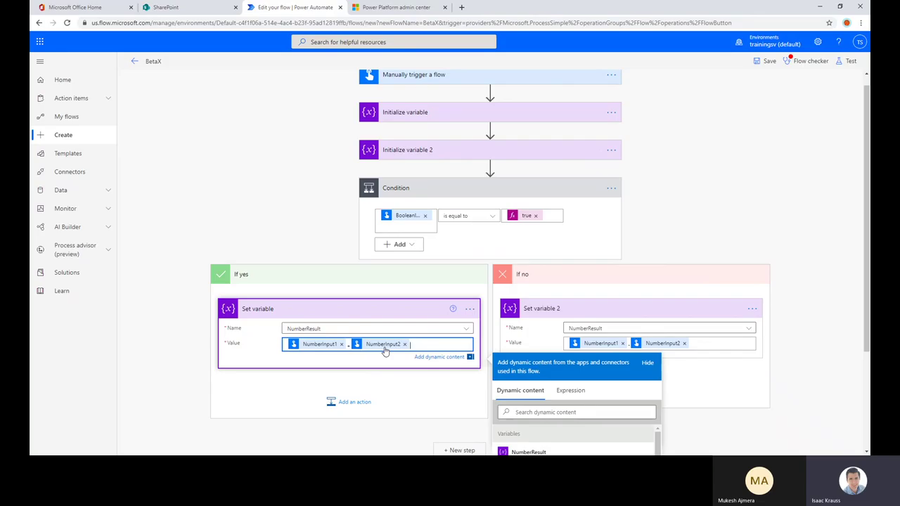
left_click(710, 235)
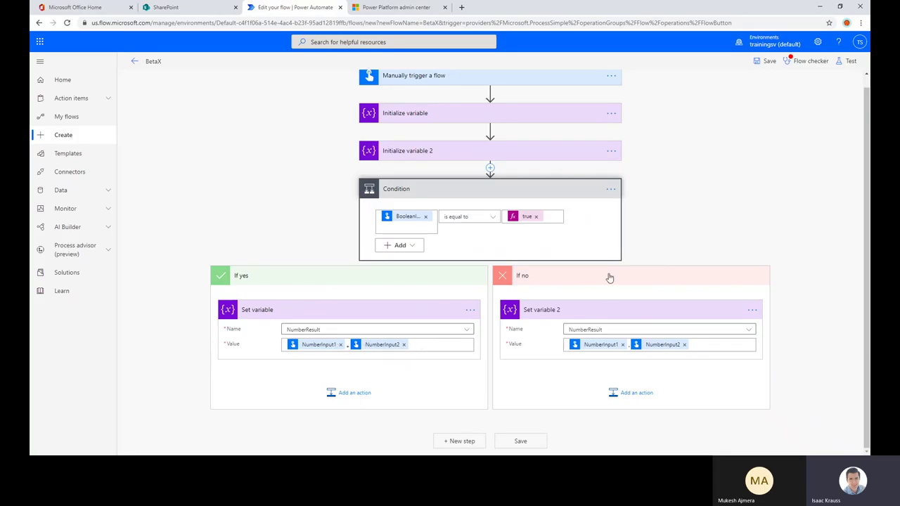
- Remove NumberInput2, NumberInput1 and the operator from the value of the If yes Set variable action
left_click(403, 345)
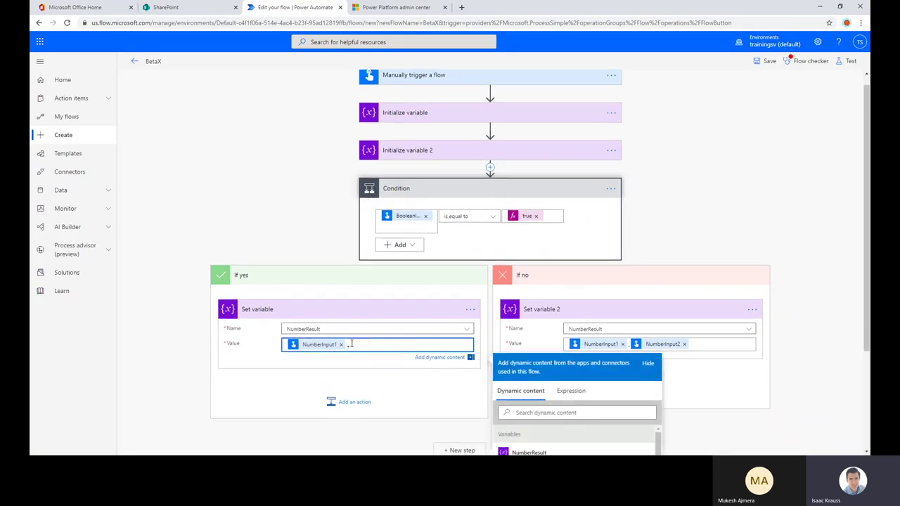
double_click(325, 346)
left_click(342, 345)
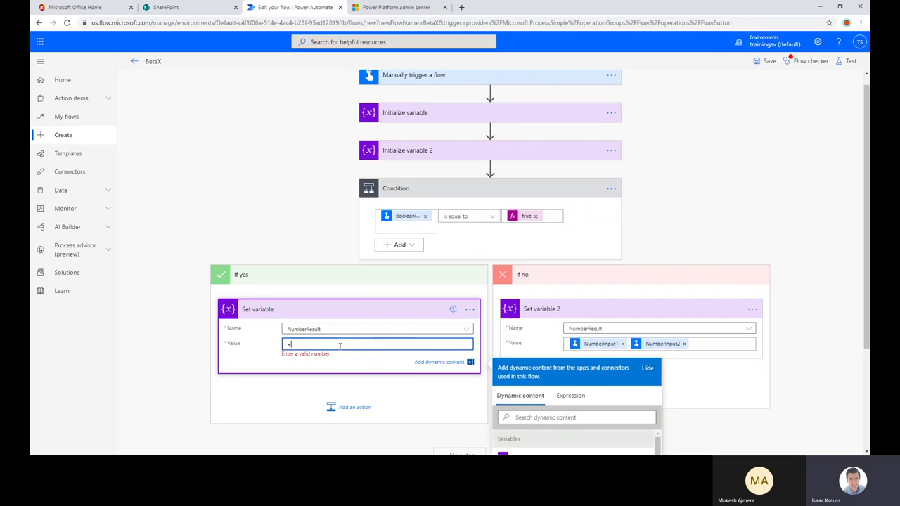
key("BackSpace")
- Start an add() expression for the value of the If yes Set variable action
scroll(346, 362, "down", 1)
left_click(565, 329)
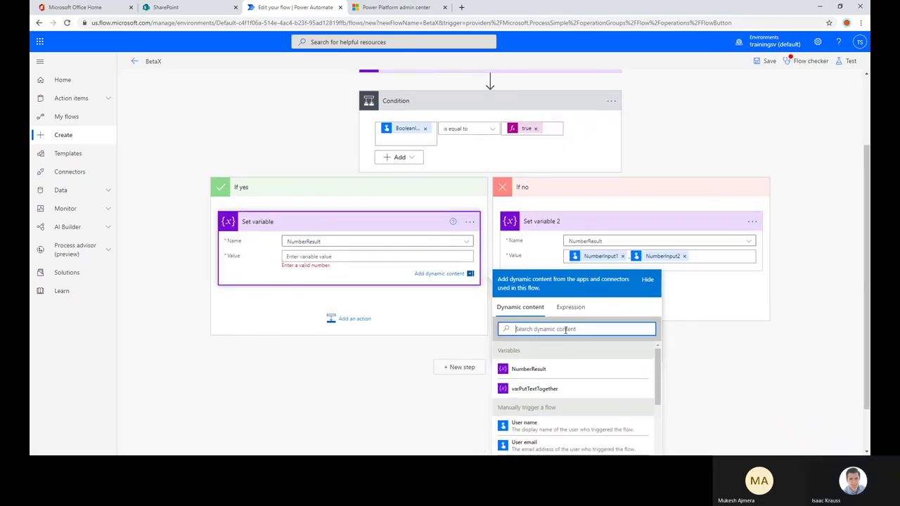
left_click(570, 307)
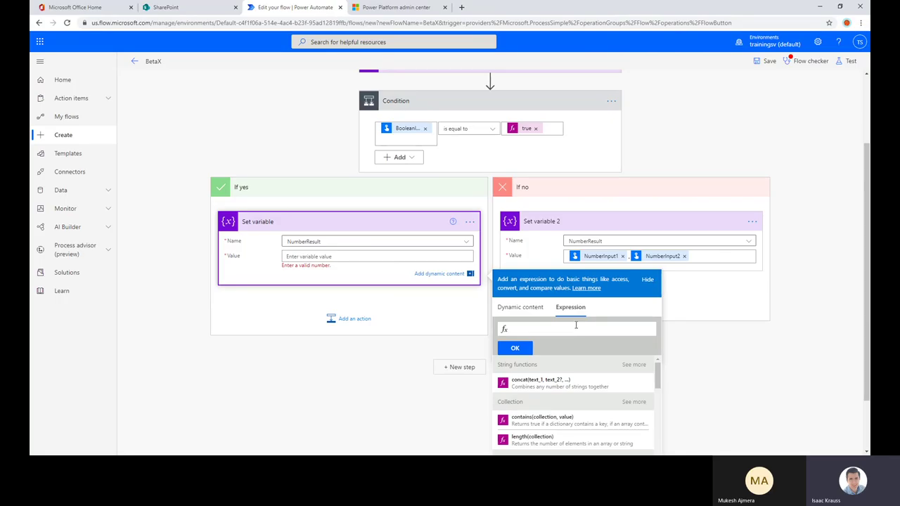
type("sum")
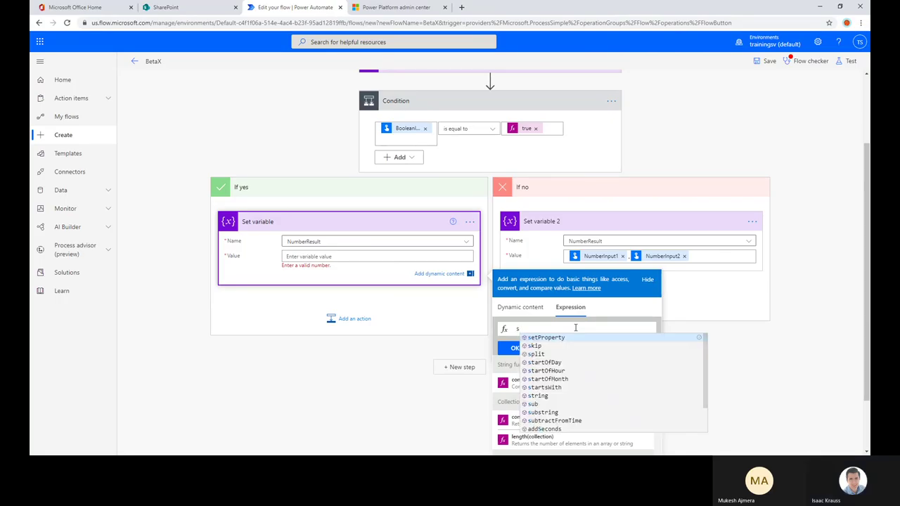
key("BackSpace")
key("BackSpace")
key("BackSpace")
type("add")
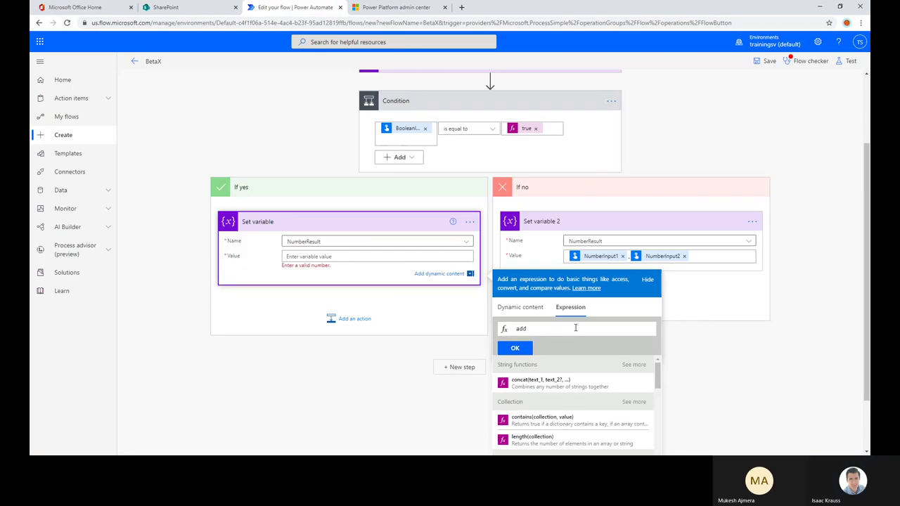
type("(")
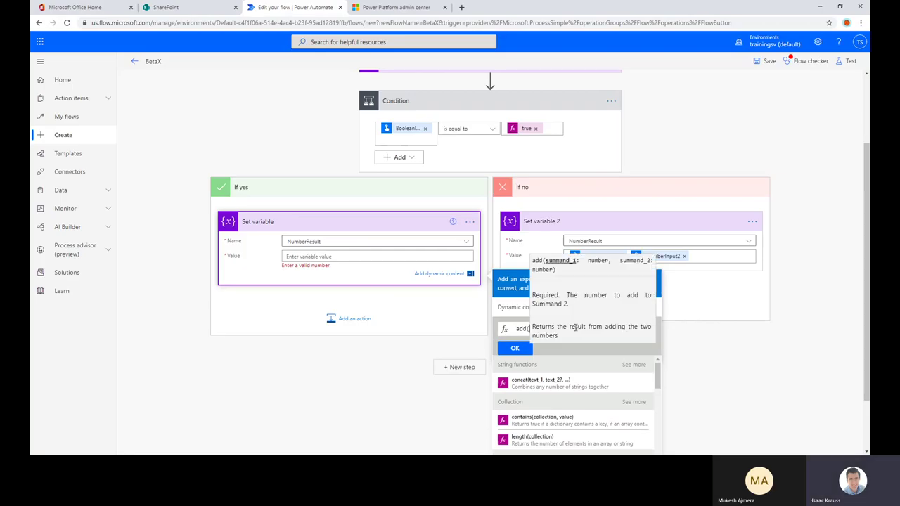
left_click(522, 329)
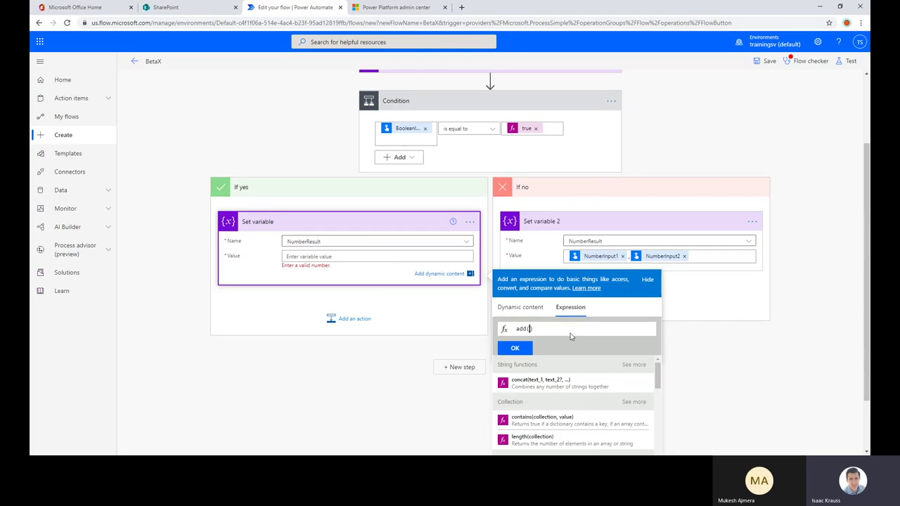
- Insert NumberInput1 and NumberInput2 as comma-separated arguments of add() and apply the expression to the If yes value
scroll(571, 337, "down", 1)
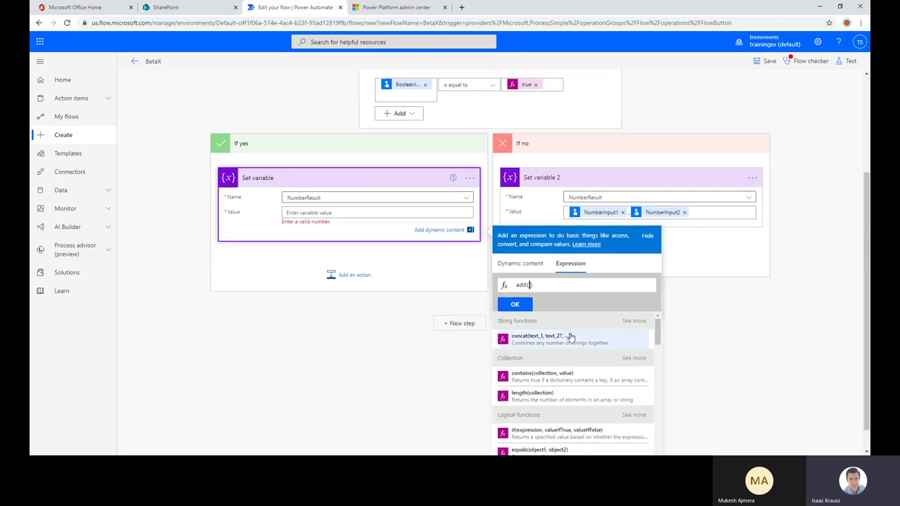
left_click(531, 265)
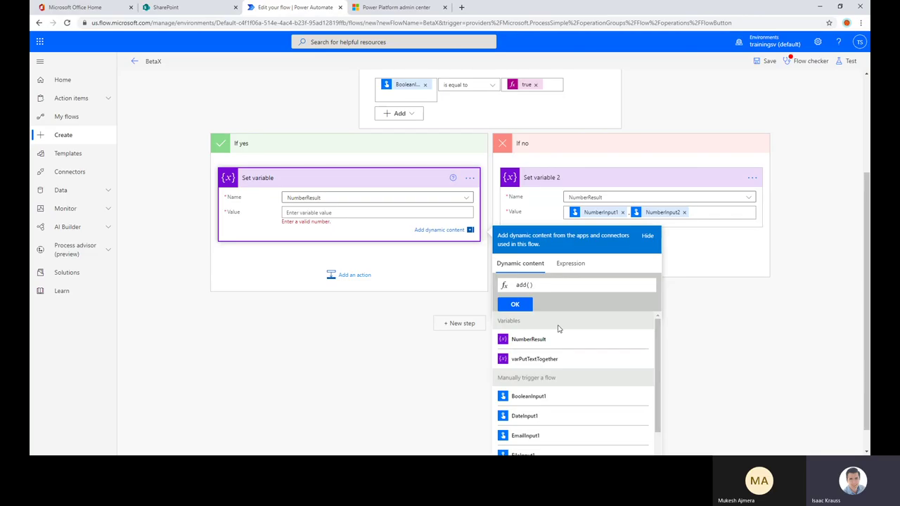
scroll(576, 359, "down", 5)
left_click(542, 386)
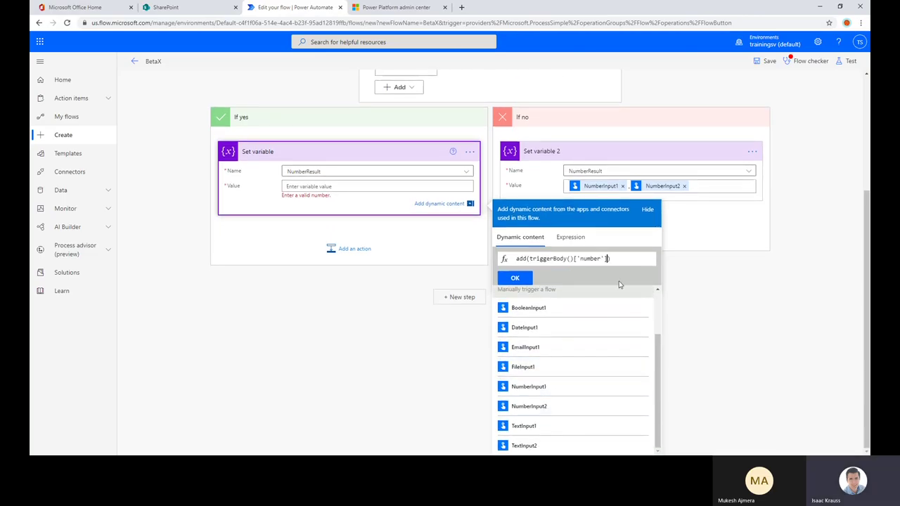
type(",")
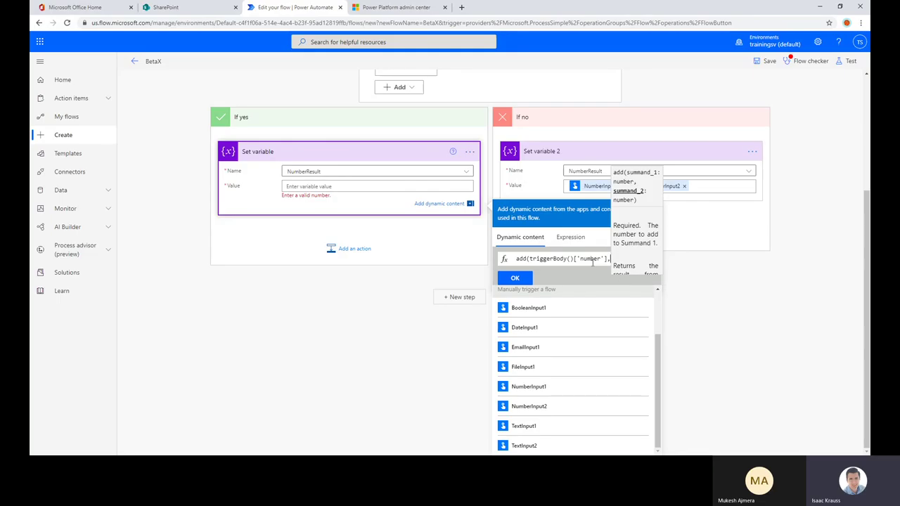
left_click(590, 259)
left_click(550, 407)
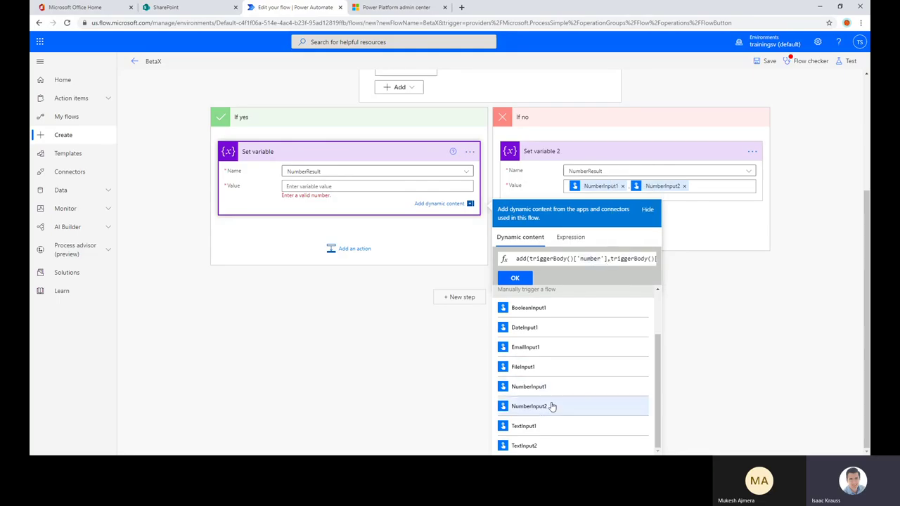
left_click(515, 279)
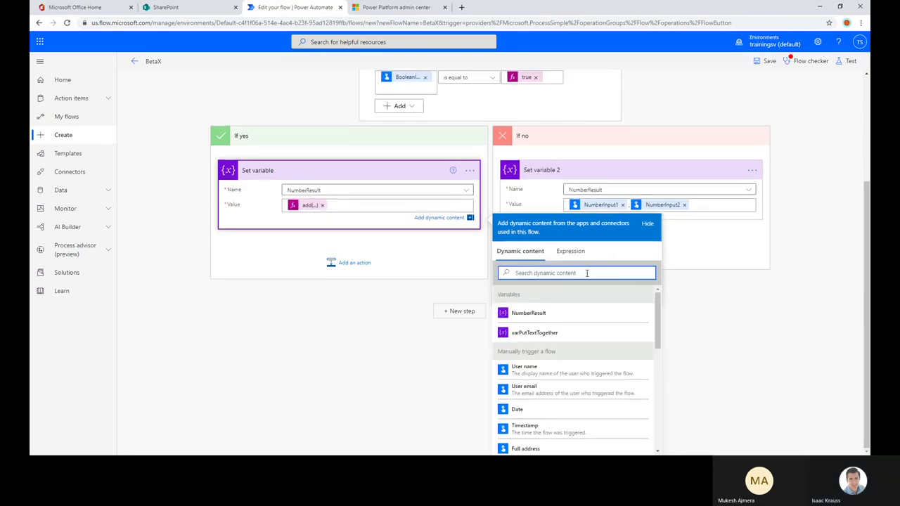
- Remove NumberInput1, NumberInput2 and the minus sign from the value of the If no Set variable 2 action
left_click(671, 226)
left_click(622, 343)
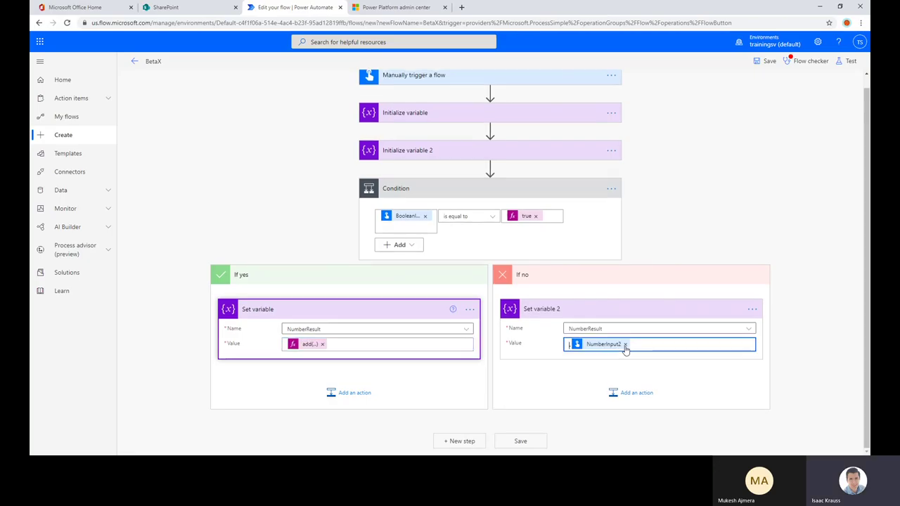
left_click(625, 343)
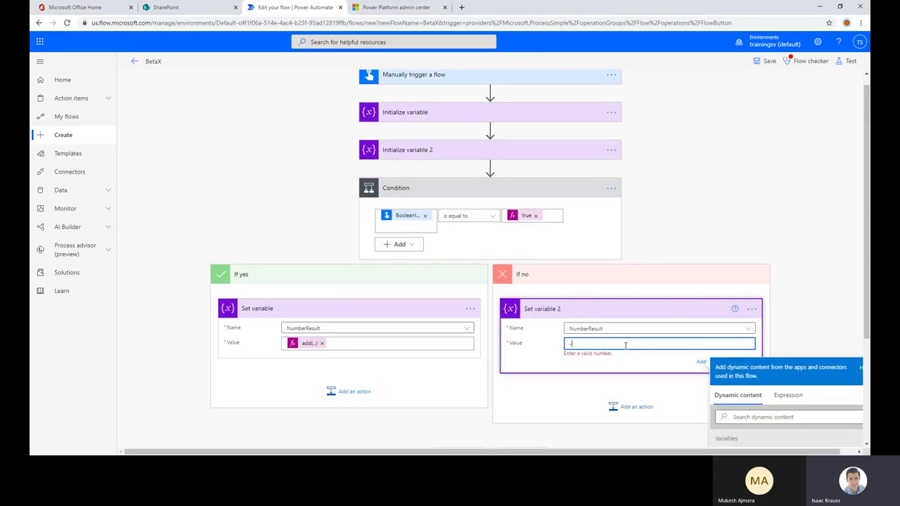
key("BackSpace")
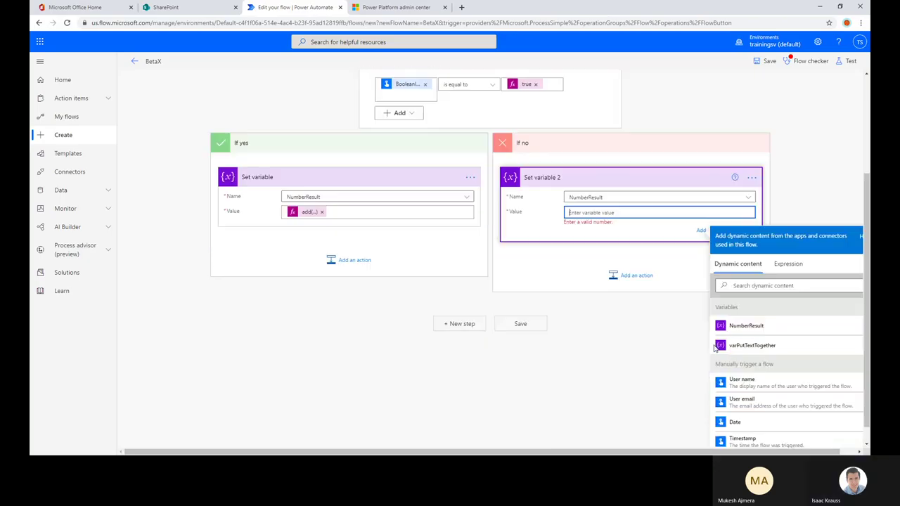
- Start an add() expression for the If no Set variable 2 value and bring up the trigger's dynamic contents
left_click(787, 263)
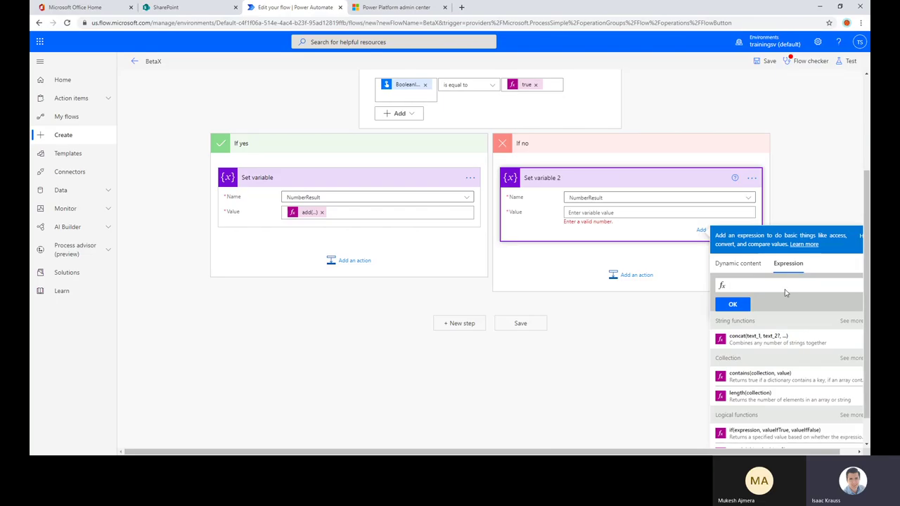
type("add")
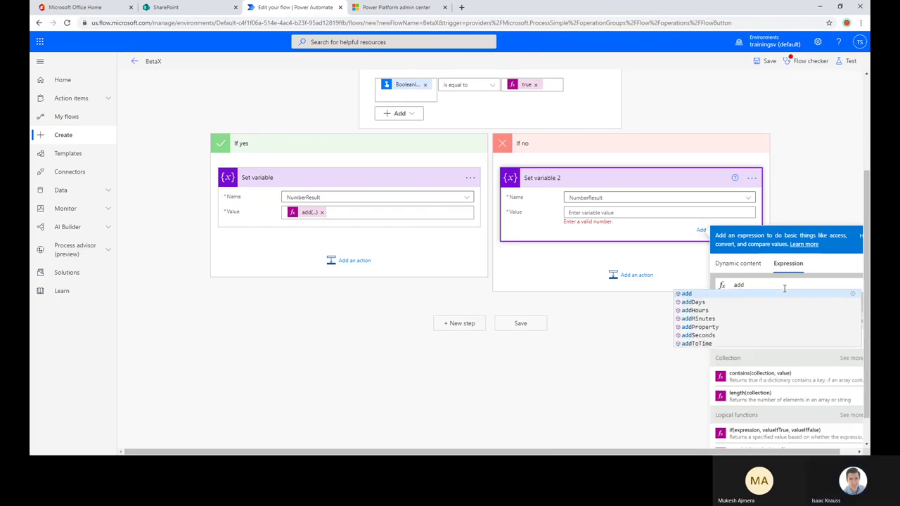
key("Escape")
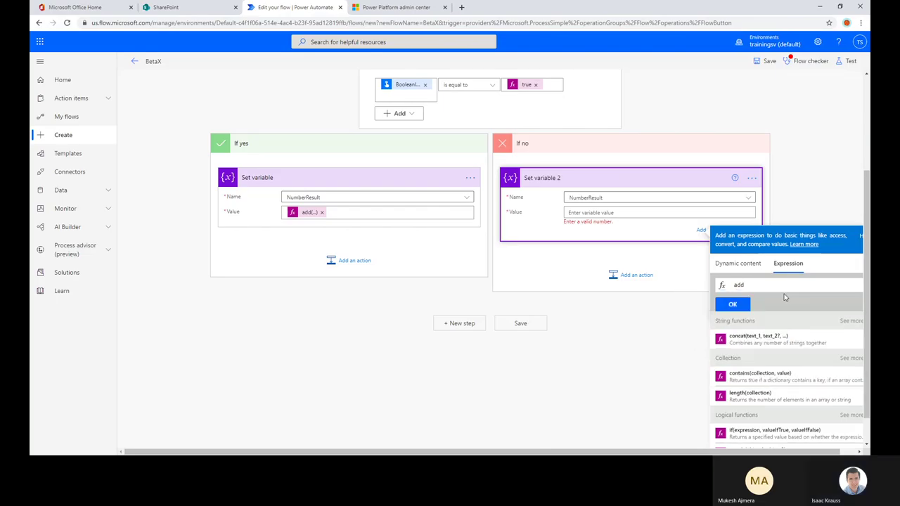
type("(")
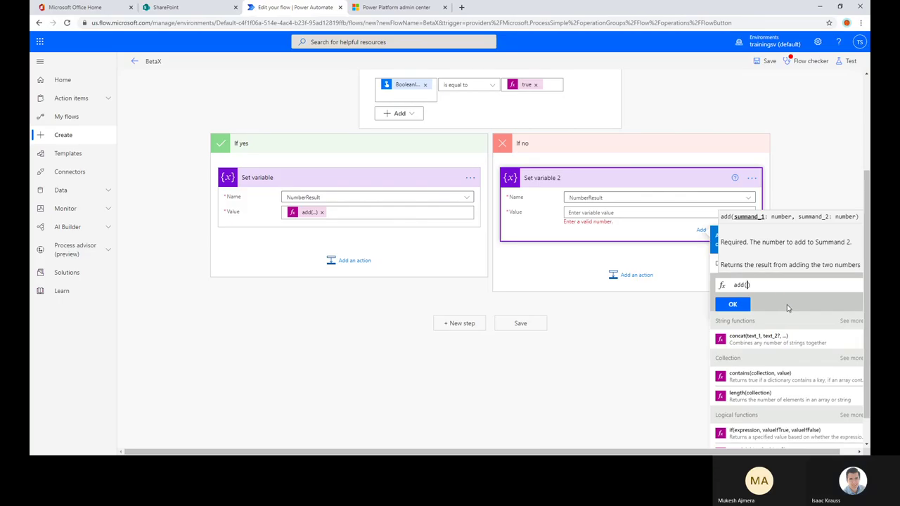
scroll(786, 304, "down", 1)
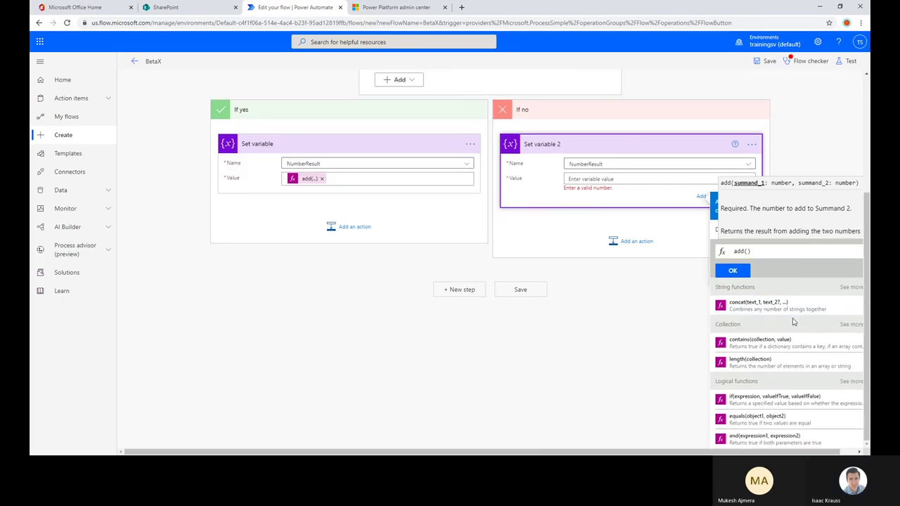
left_click(717, 234)
scroll(779, 395, "down", 2)
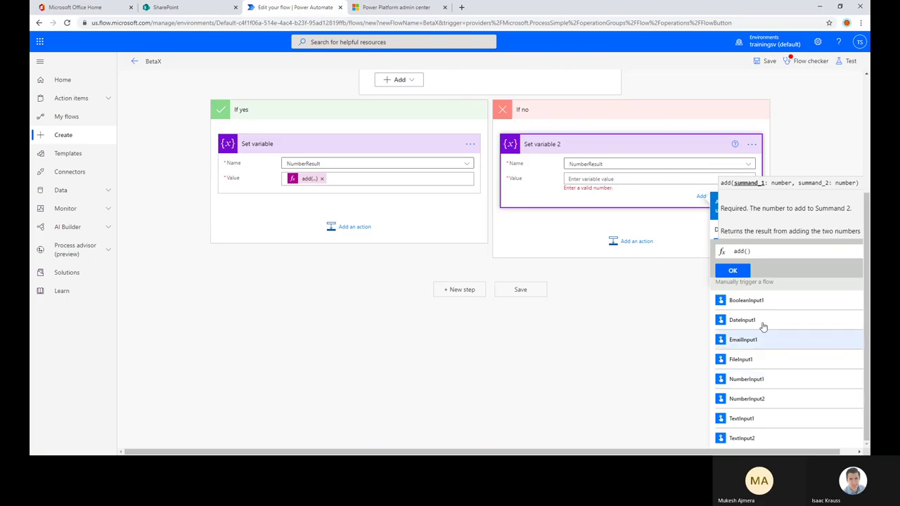
- Try the functions less and Sub in place of add in the If no value expression
triple_click(793, 265)
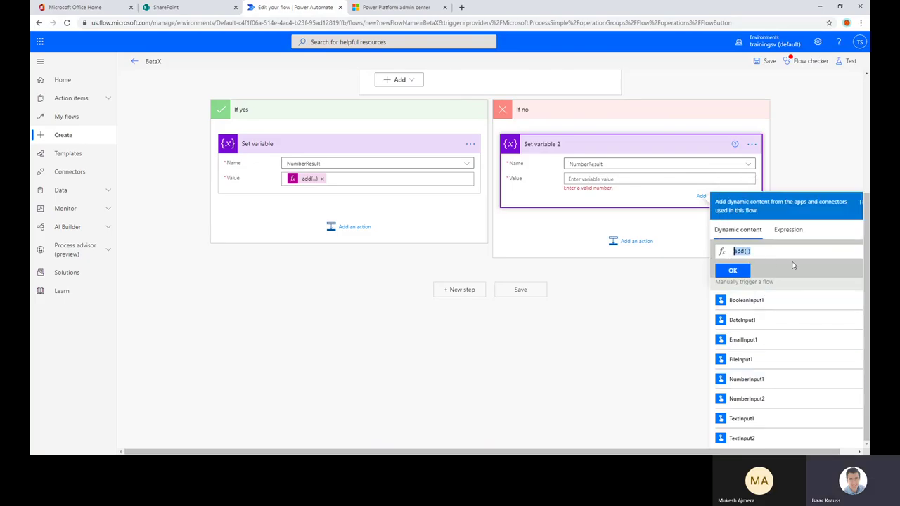
type("less(")
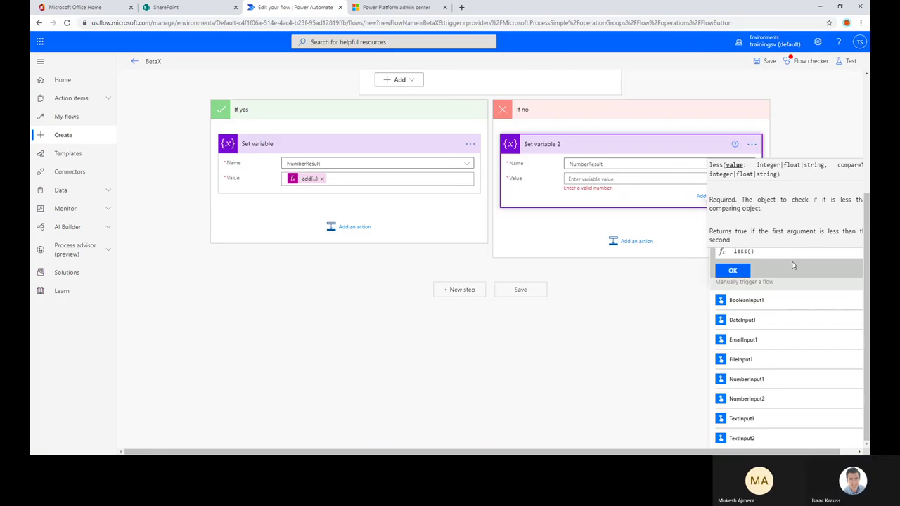
key("Right")
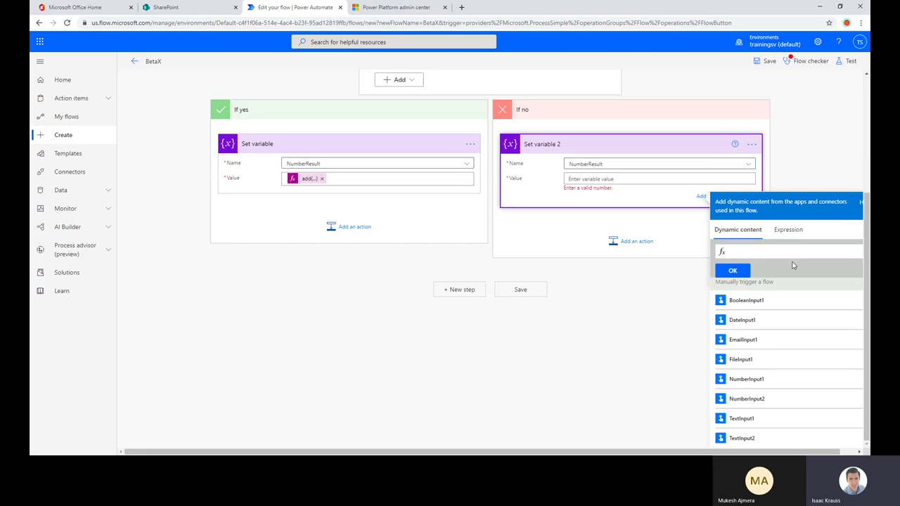
type("Sub")
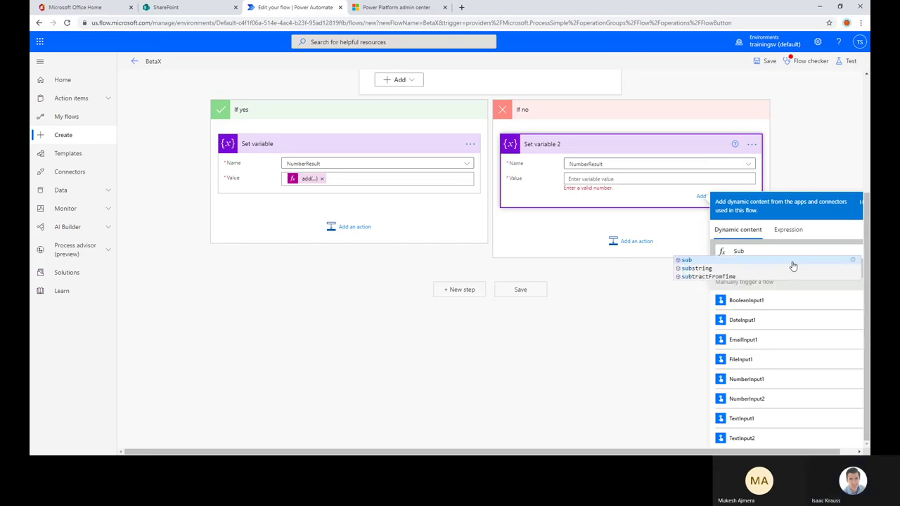
key("BackSpace")
key("BackSpace")
key("BackSpace")
- Enter an add() expression for the If no value with NumberInput1 and a minus-prefixed NumberInput2 as arguments
type("add")
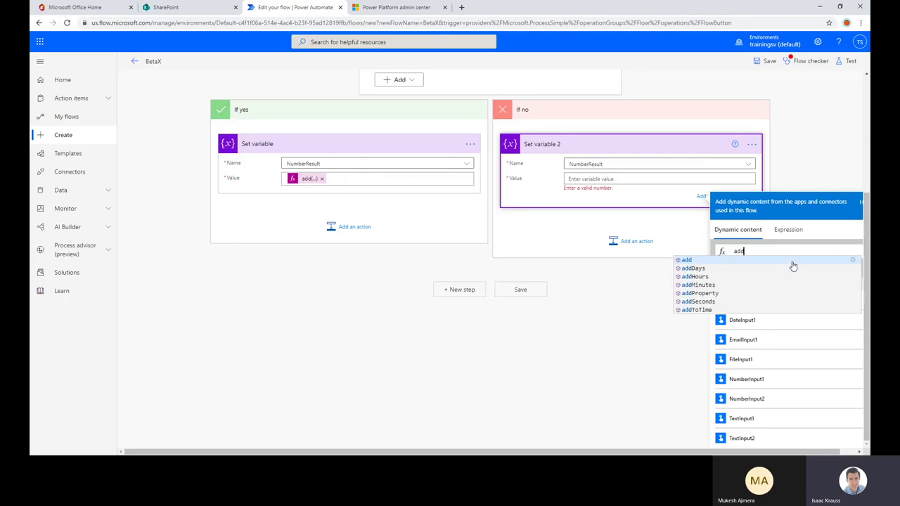
left_click(792, 262)
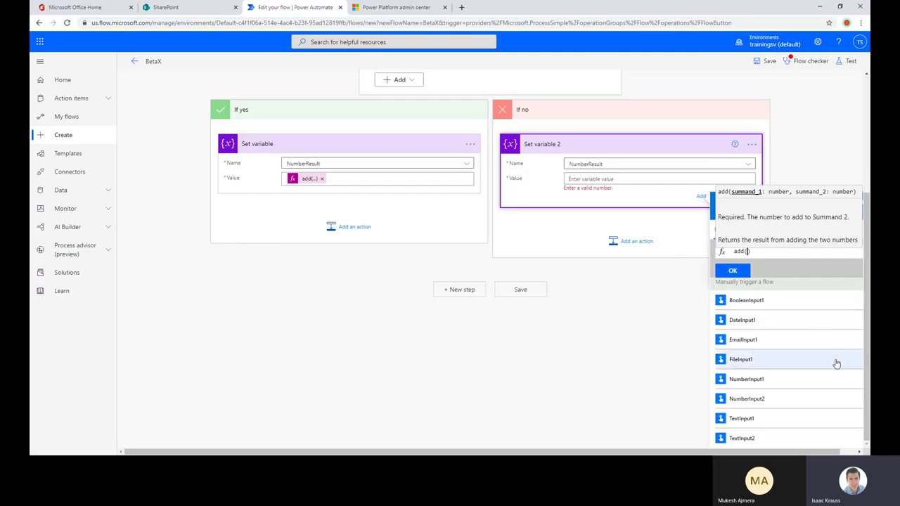
left_click(790, 380)
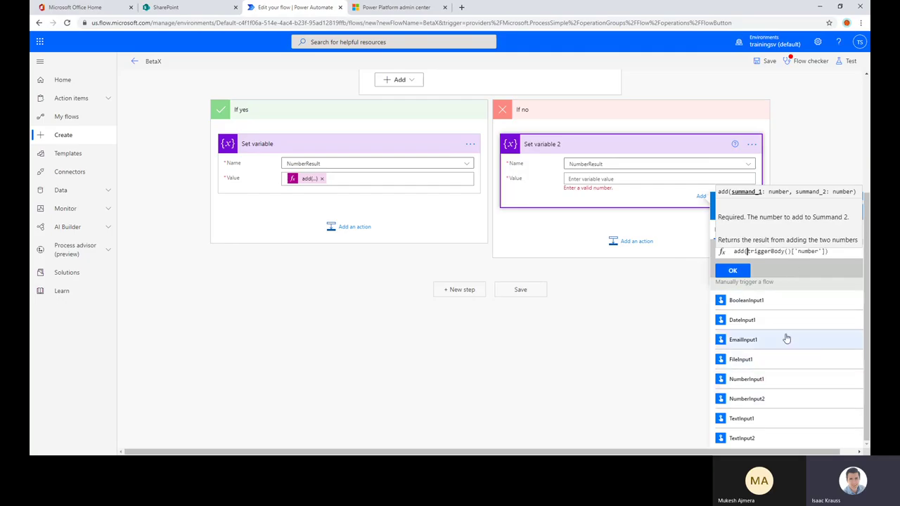
left_click(827, 251)
type(",")
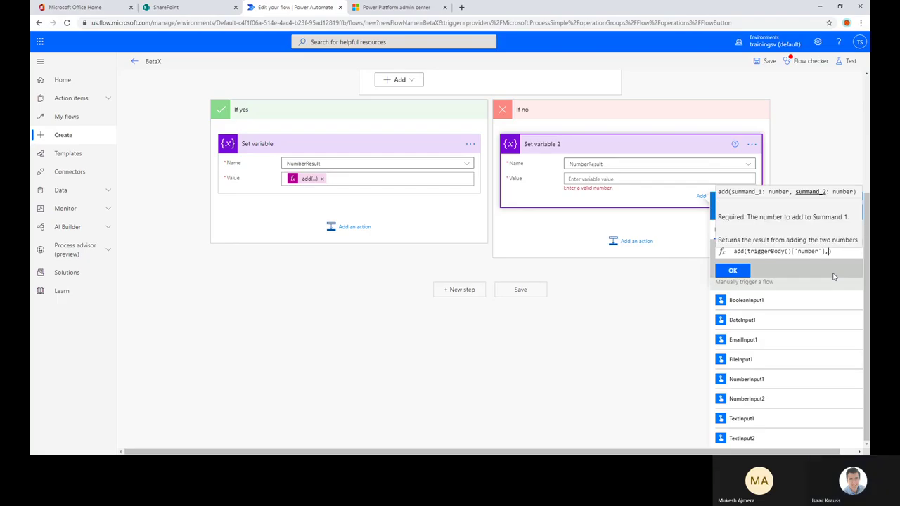
type("-")
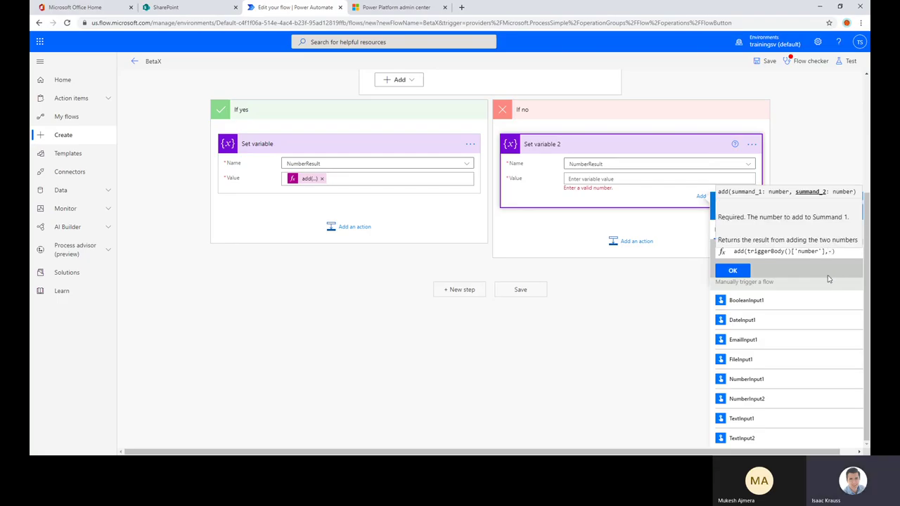
left_click(783, 398)
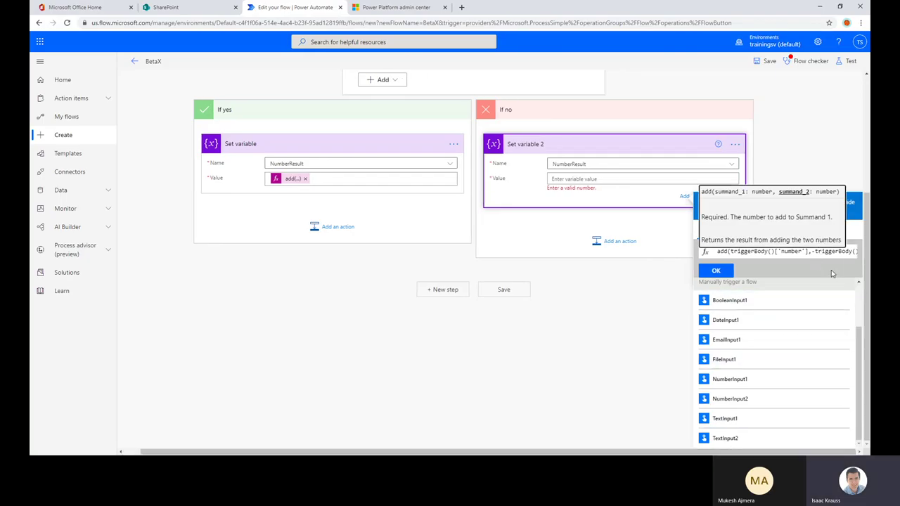
type("['number_1'])")
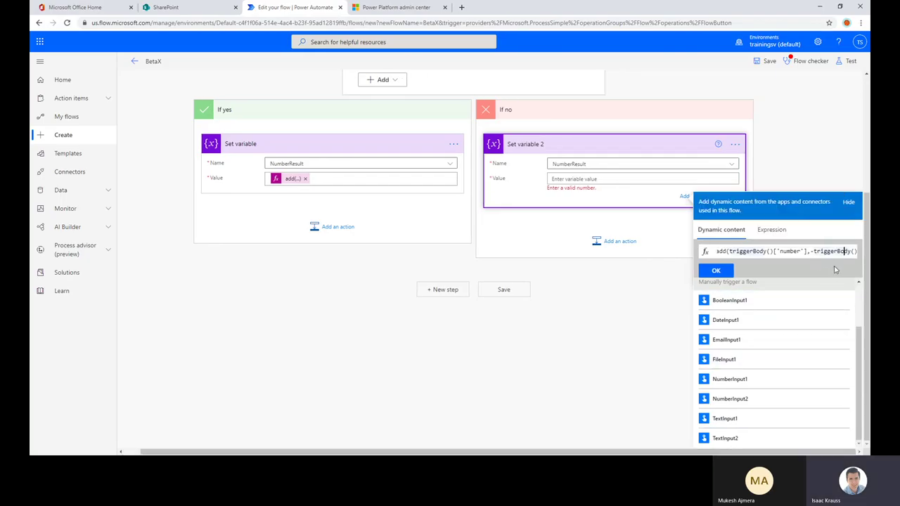
- Delete the minus sign in front of the second triggerBody() argument in the If no add() expression
left_click(721, 270)
left_click(531, 76)
key("Left")
key("Left")
key("Left")
key("Left")
key("Left")
key("Left")
key("Left")
key("Left")
key("Left")
key("Left")
key("Left")
key("Left")
key("Left")
key("Left")
key("Left")
key("Left")
key("Left")
key("Left")
key("Left")
key("Left")
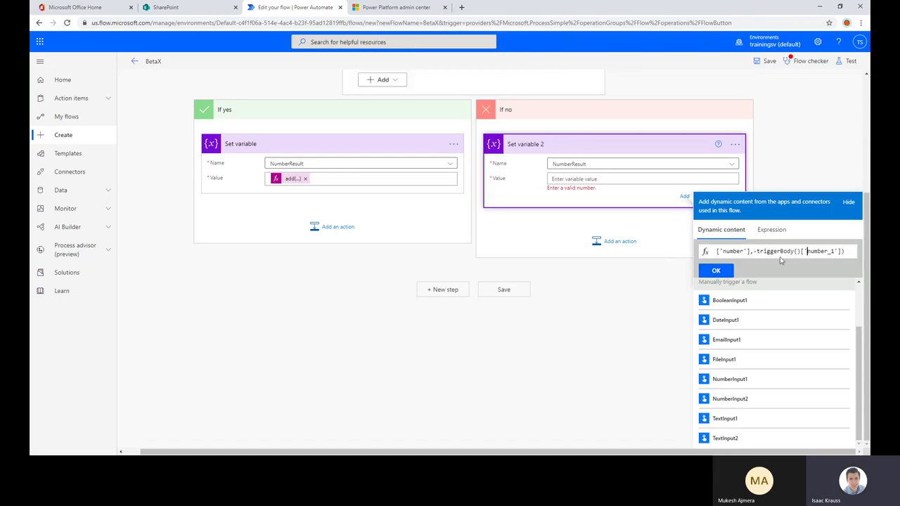
key("BackSpace")
- Try appending *-1 to the second triggerBody() argument of the If no add() expression and submit the expression
key("Right")
key("Right")
key("Right")
key("Right")
key("Right")
key("Right")
key("Right")
key("Right")
key("Right")
key("Right")
key("Right")
key("Left")
key("Left")
key("Left")
key("Left")
key("Left")
key("Left")
key("Left")
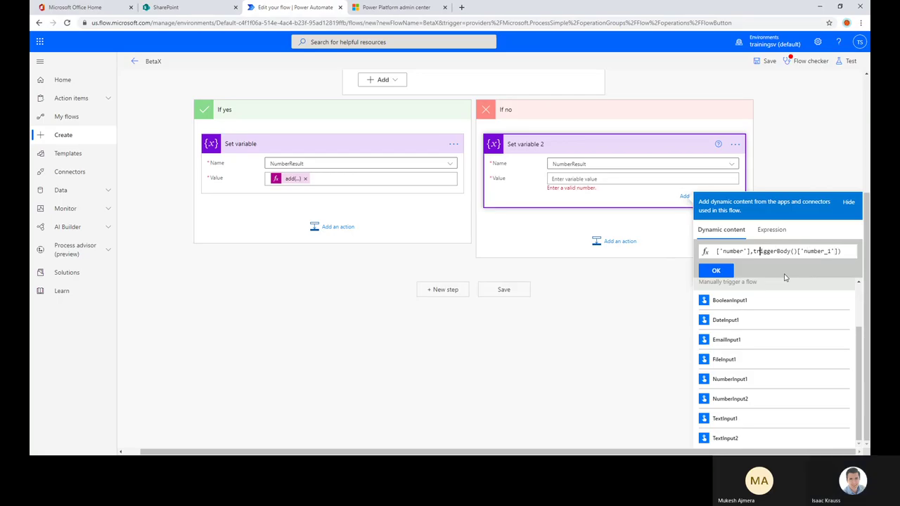
key("Right")
key("Right")
key("Right")
key("Right")
key("Right")
key("Right")
key("Right")
key("Right")
key("Right")
key("Right")
key("Right")
key("Right")
key("Right")
key("Right")
key("Right")
key("Right")
type(")")
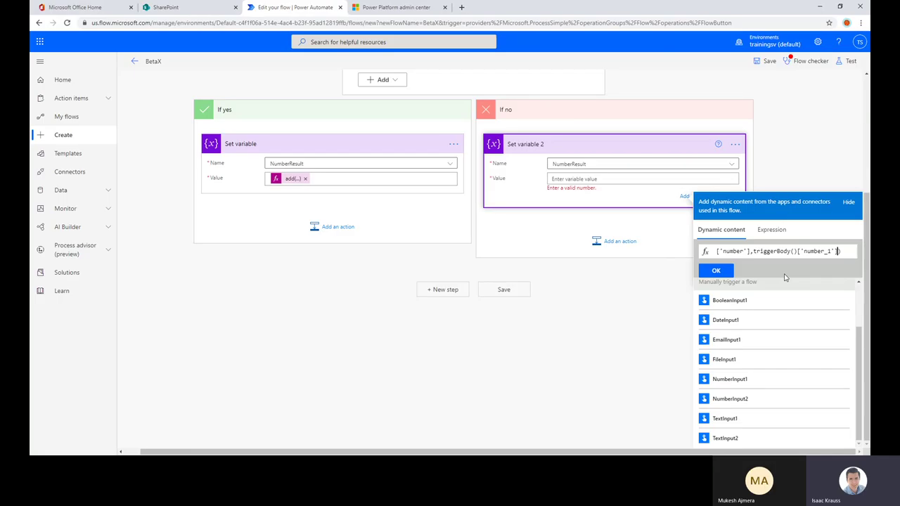
key("Left")
key("Left")
key("Left")
key("Left")
key("Left")
key("Left")
key("Left")
key("Left")
key("Left")
key("Left")
key("Left")
key("Left")
key("Left")
key("Left")
key("Left")
key("Left")
key("Left")
key("Left")
key("Left")
key("Left")
key("Right")
key("Right")
key("Right")
key("Right")
key("Right")
key("Right")
key("Right")
key("Right")
key("Right")
key("Right")
key("Right")
key("Right")
key("Right")
key("Right")
key("Right")
type("-1")
left_click(715, 273)
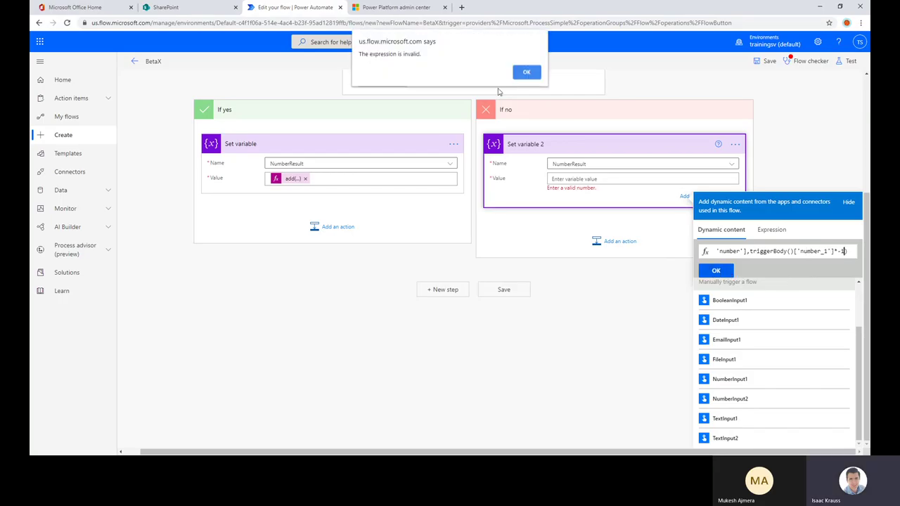
left_click(523, 71)
- Remove the *-1 multiplication from the end of the second triggerBody() argument
left_click(752, 252)
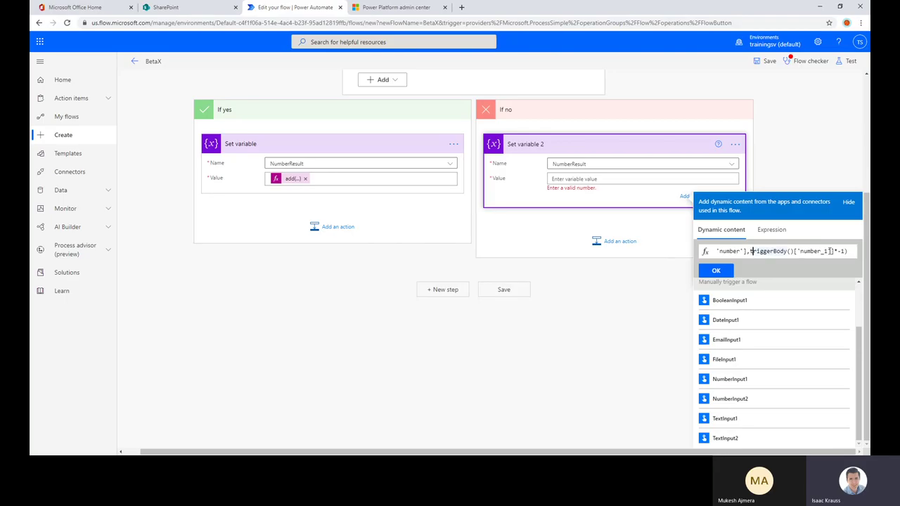
left_click_drag(846, 251, 746, 252)
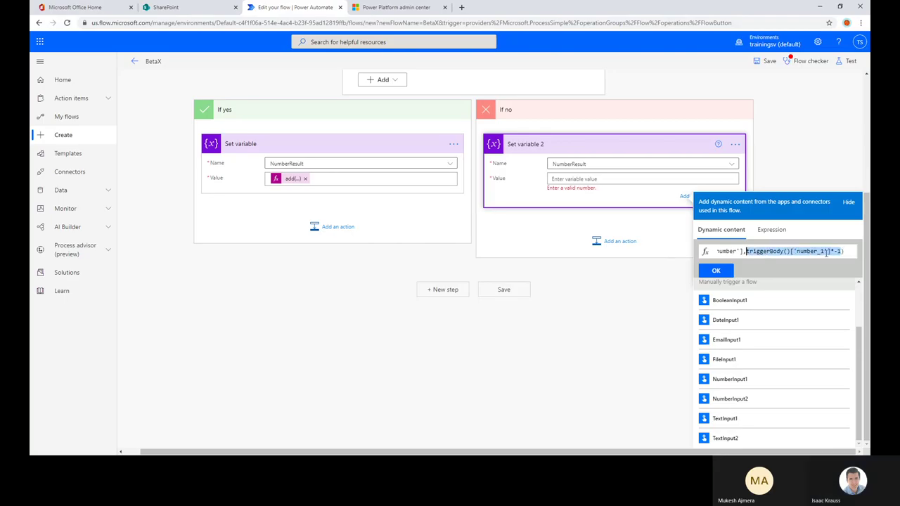
left_click(847, 253)
type("0")
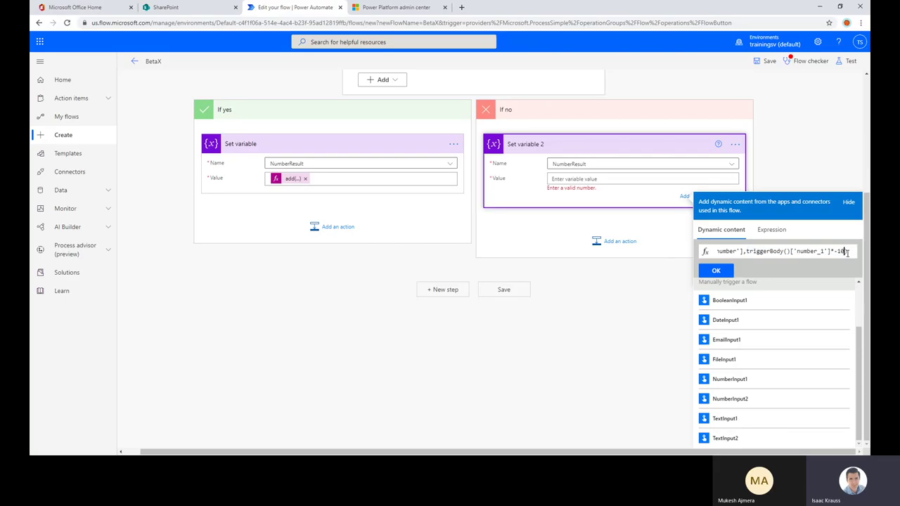
key("BackSpace")
key("BackSpace")
key("BackSpace")
key("BackSpace")
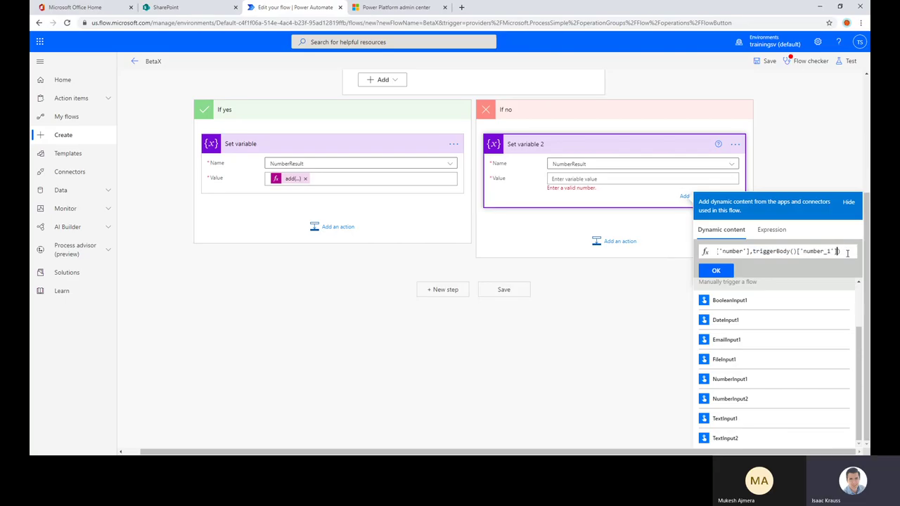
- Try to find a times function by entering time before the second triggerBody() argument
type("-")
type("ime")
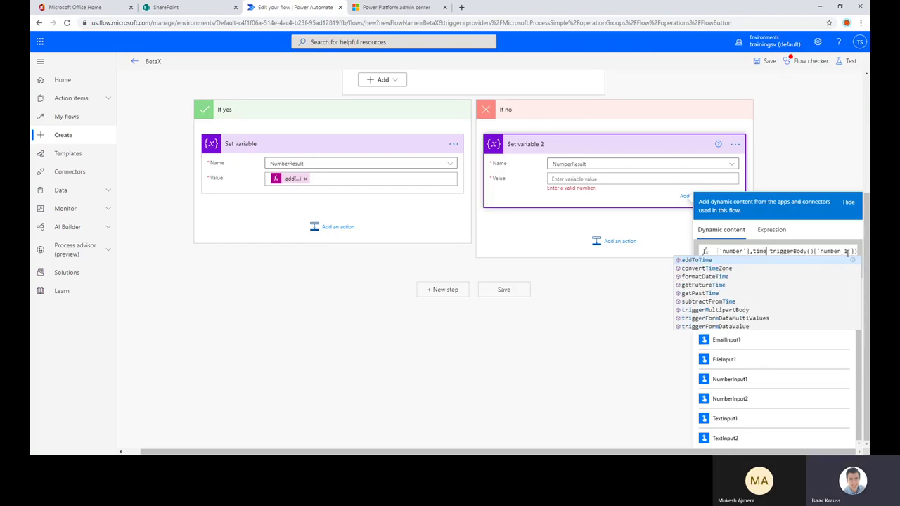
key("BackSpace")
key("BackSpace")
key("BackSpace")
- Wrap the second argument, triggerBody()['number_1'], of the add() expression in a mul() function
type("mul")
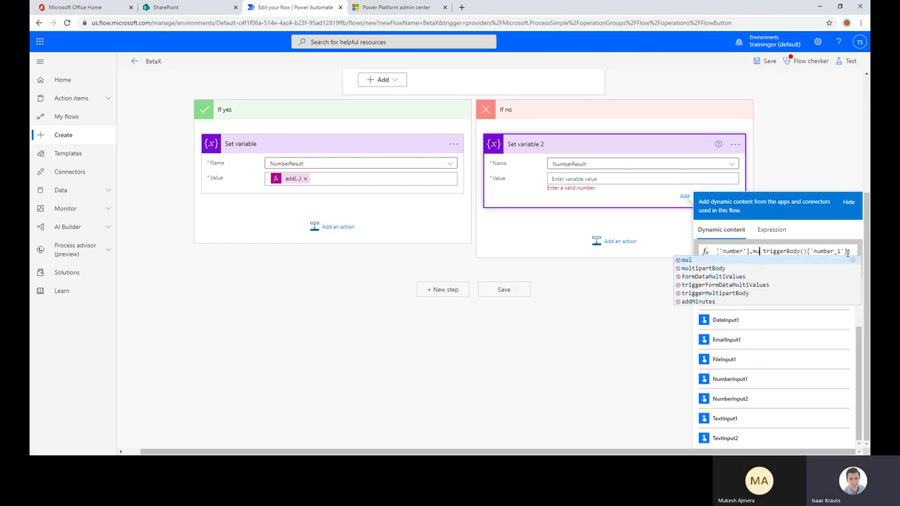
key("Escape")
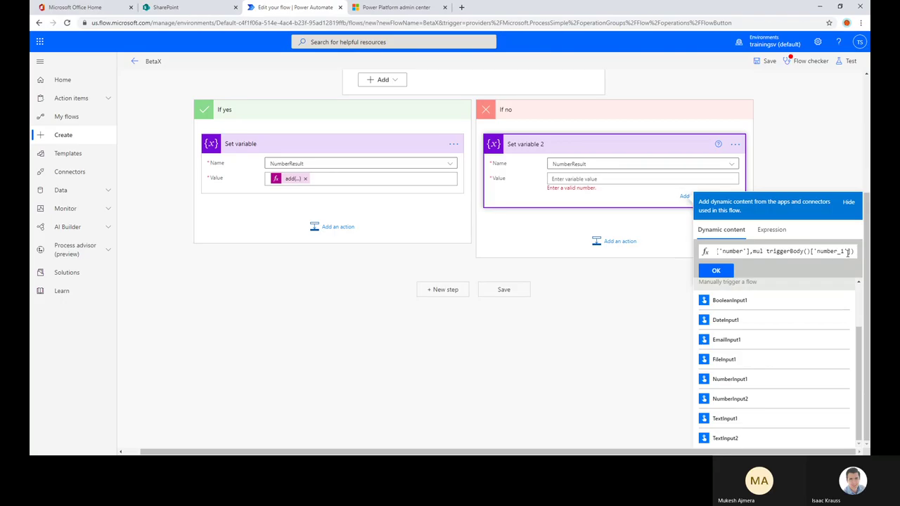
type("(")
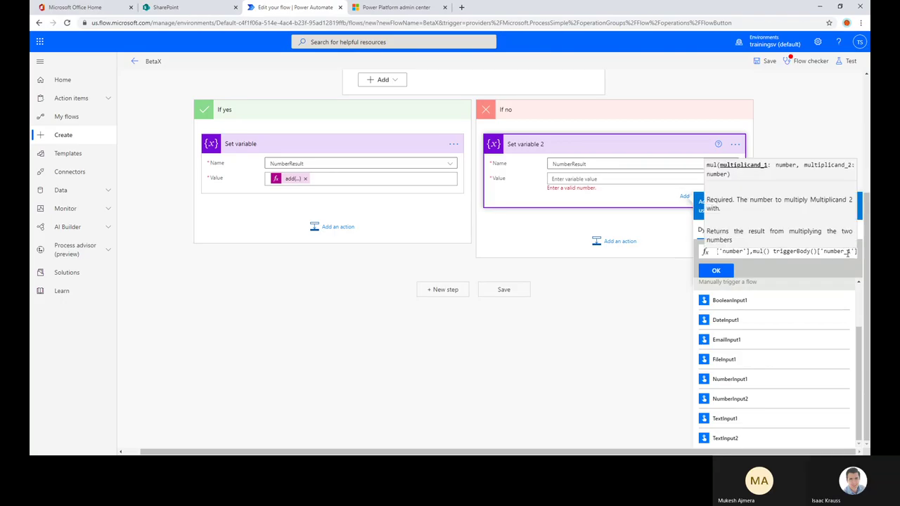
key("Delete")
left_click(848, 251)
type(")")
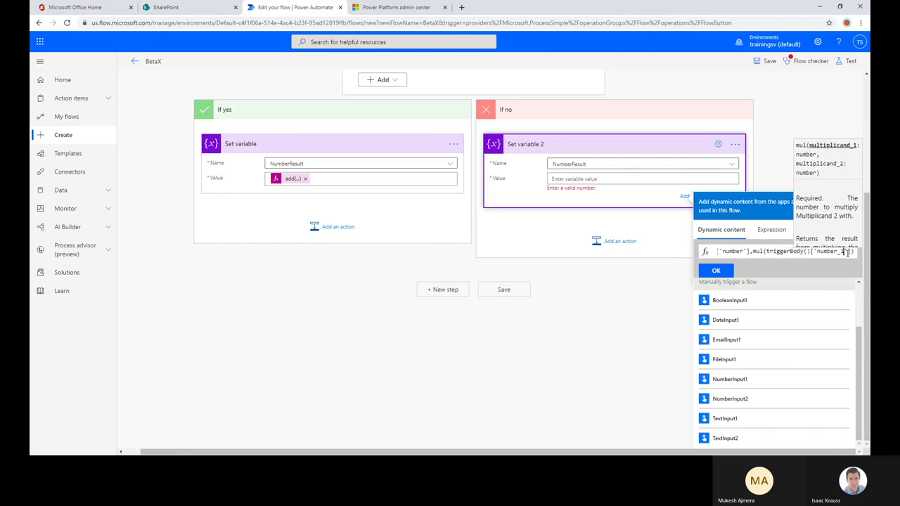
- Complete the If no value expression with -1 as the second argument of mul() and save the flow
left_click(848, 251)
type(",-1")
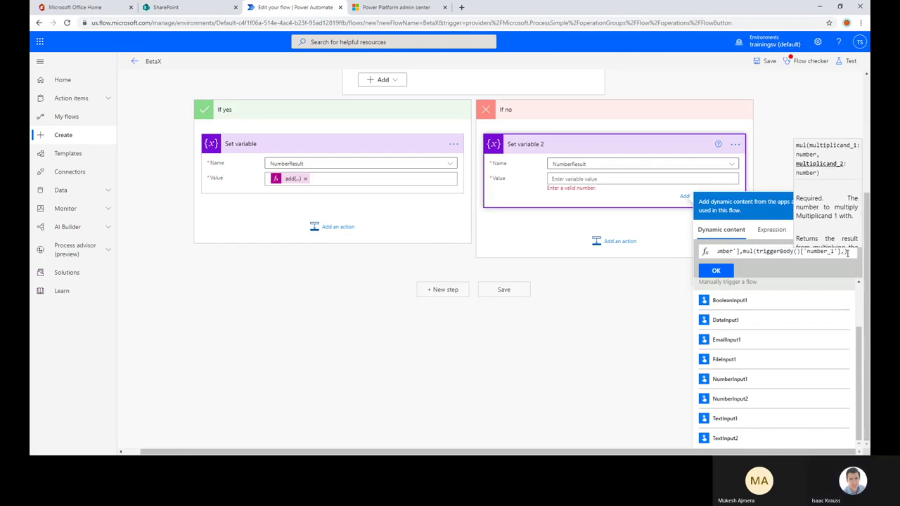
left_click(848, 251)
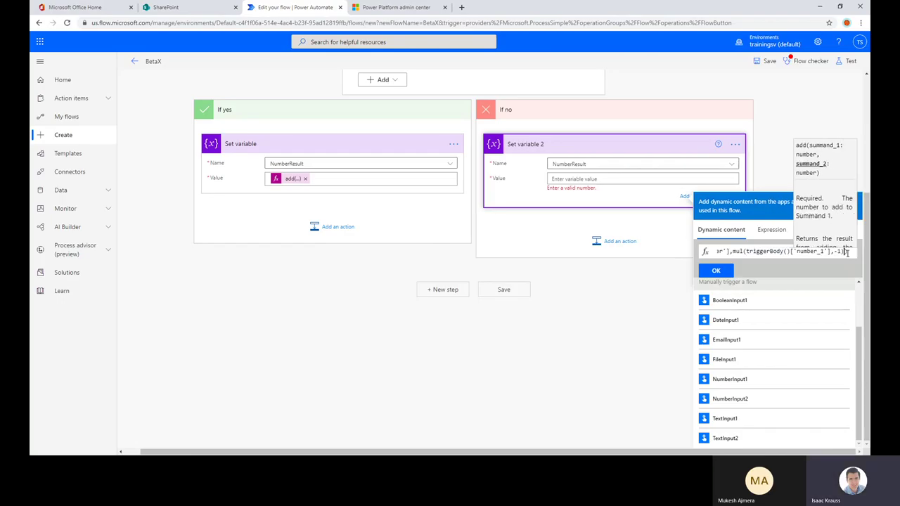
left_click(715, 270)
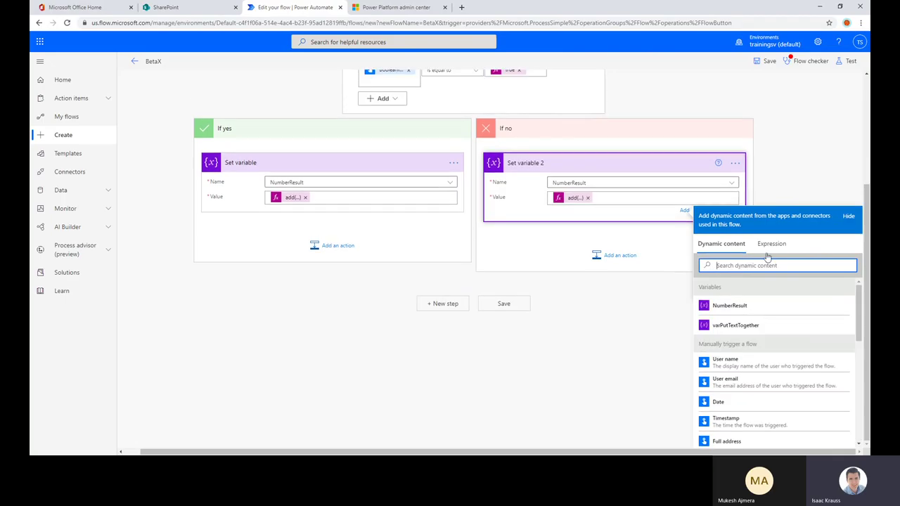
left_click(765, 61)
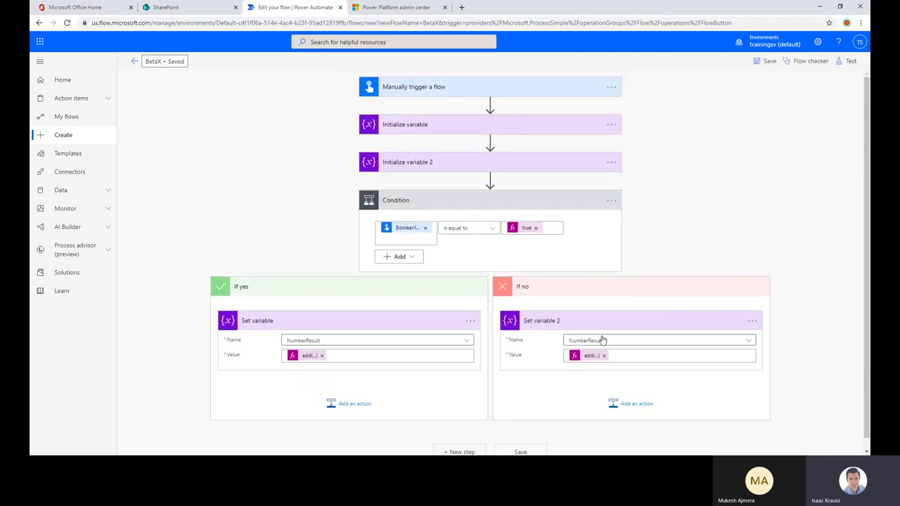
- Review the full Set variable 2 expression in the If no branch and save the flow again
left_click(587, 360)
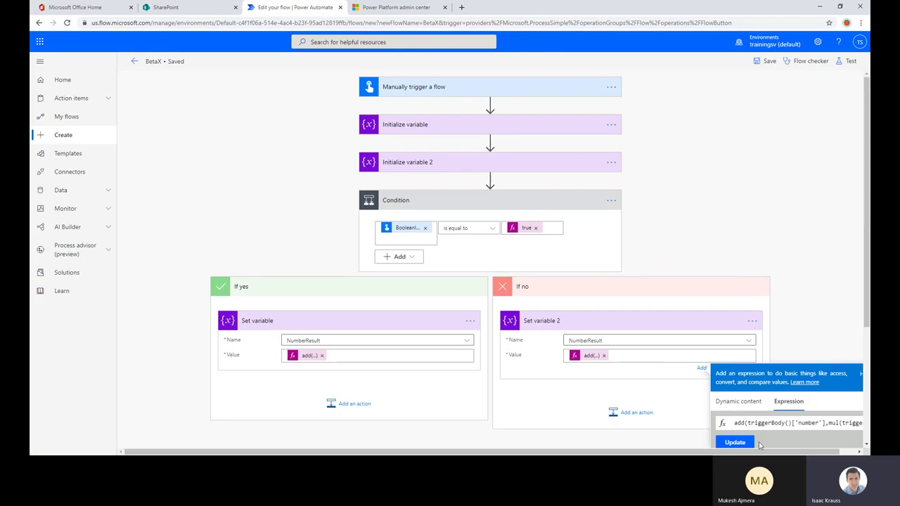
left_click(840, 427)
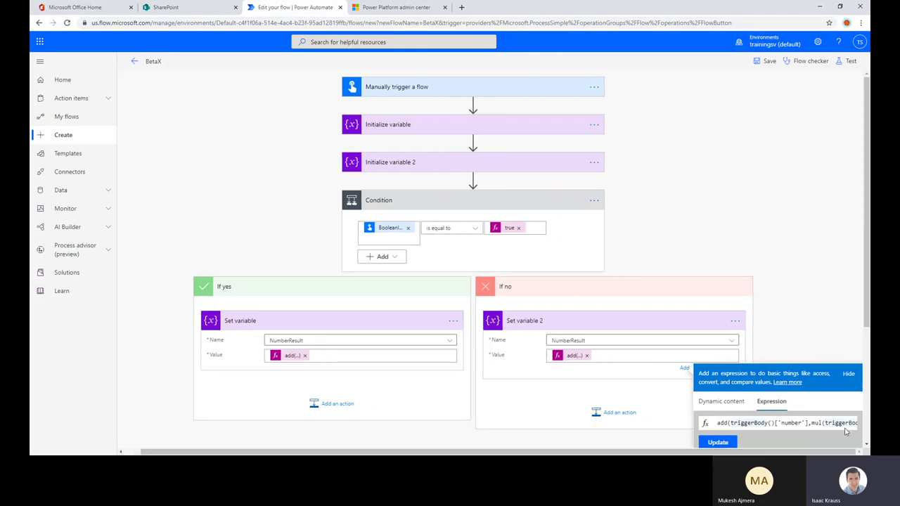
key("End")
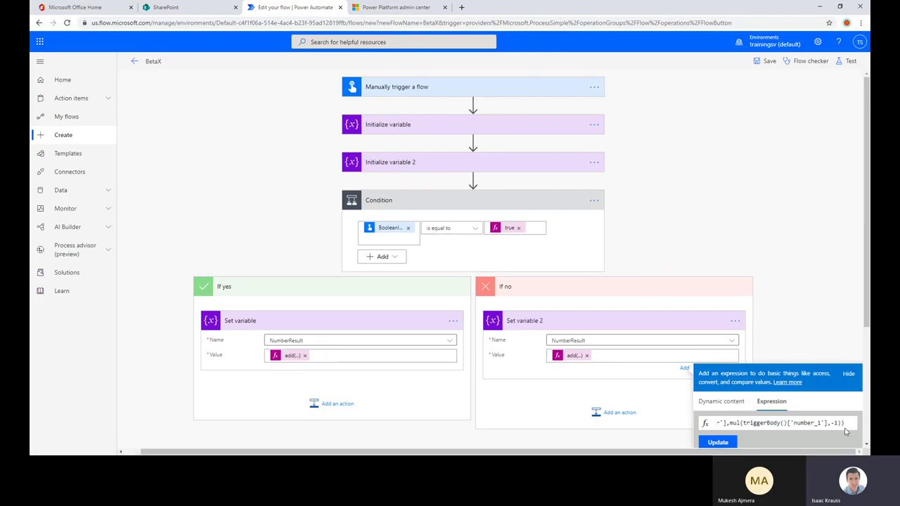
left_click(793, 294)
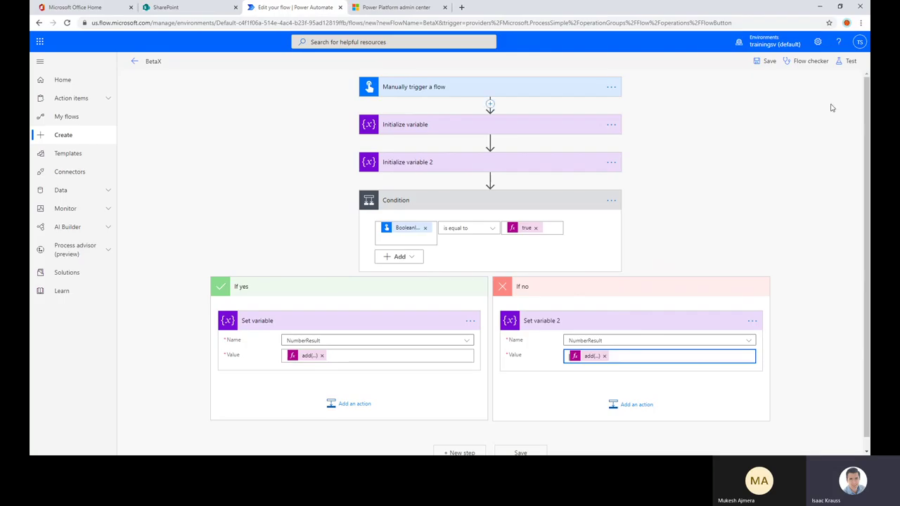
left_click(769, 64)
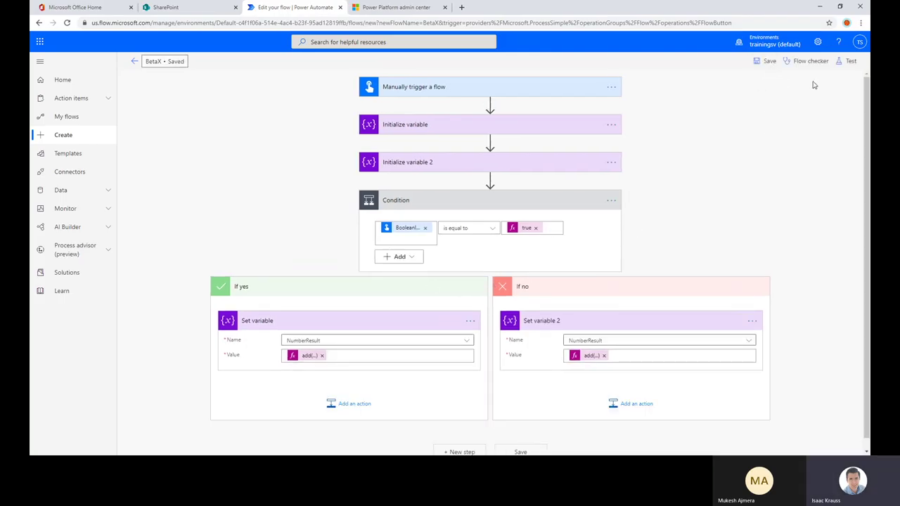
- Test the flow using the data from a previous successful run
left_click(848, 61)
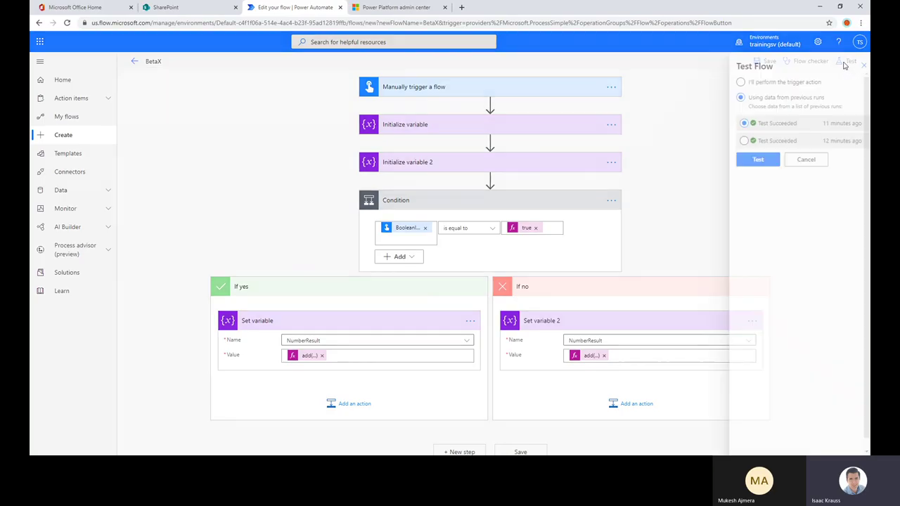
left_click(755, 125)
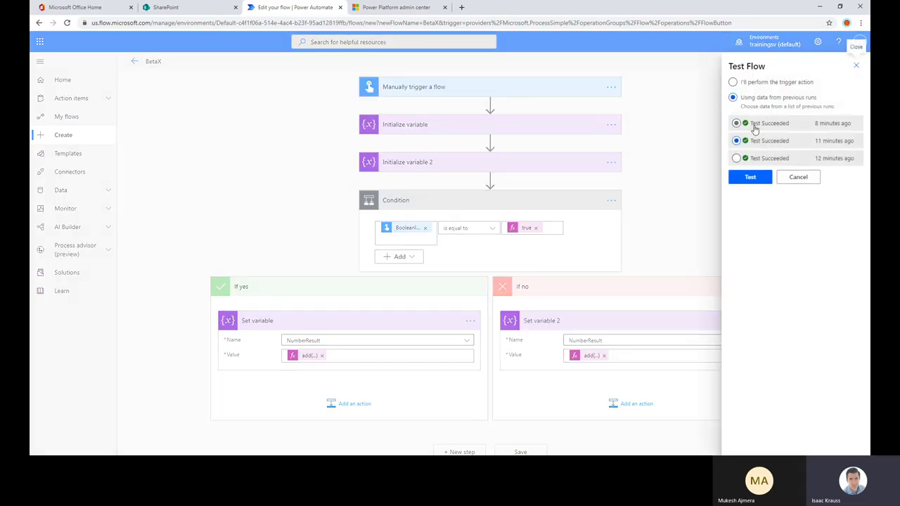
left_click(750, 178)
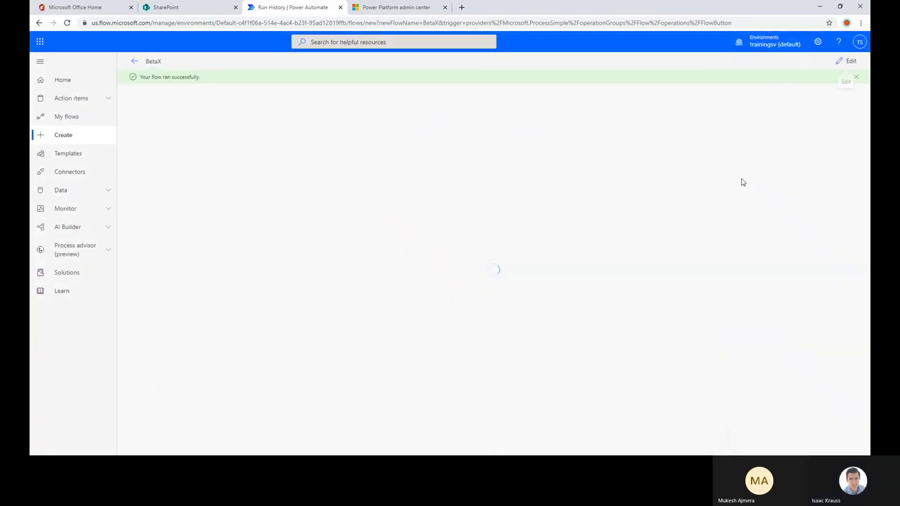
- Examine the run details of the manual trigger, Initialize variable and Initialize variable 2
left_click(477, 114)
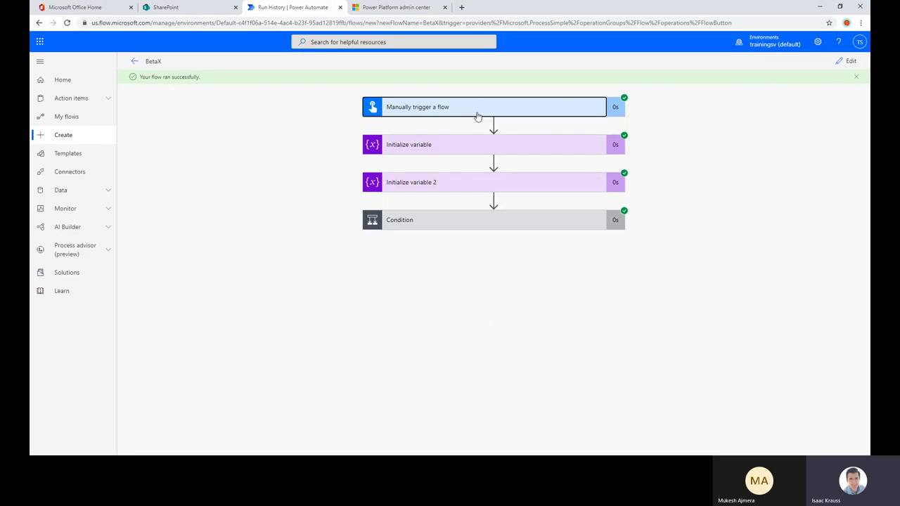
scroll(442, 283, "down", 1)
scroll(443, 285, "up", 1)
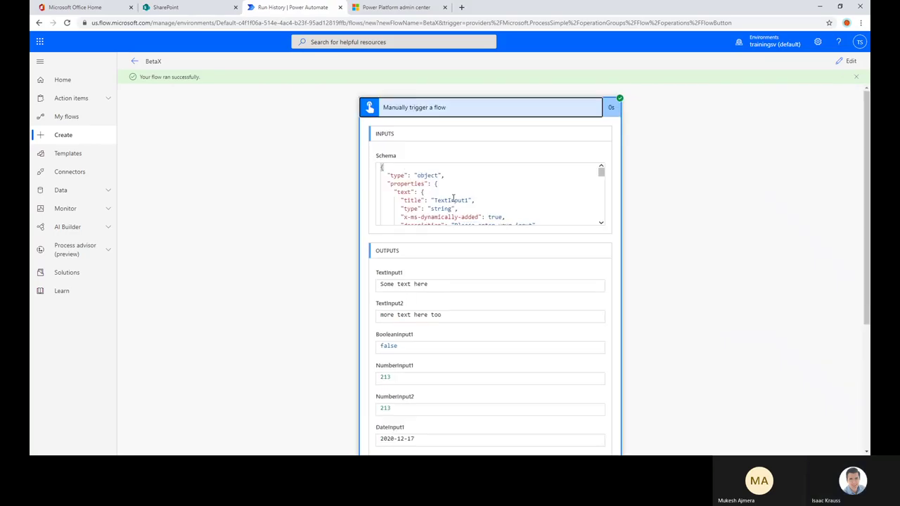
left_click(474, 111)
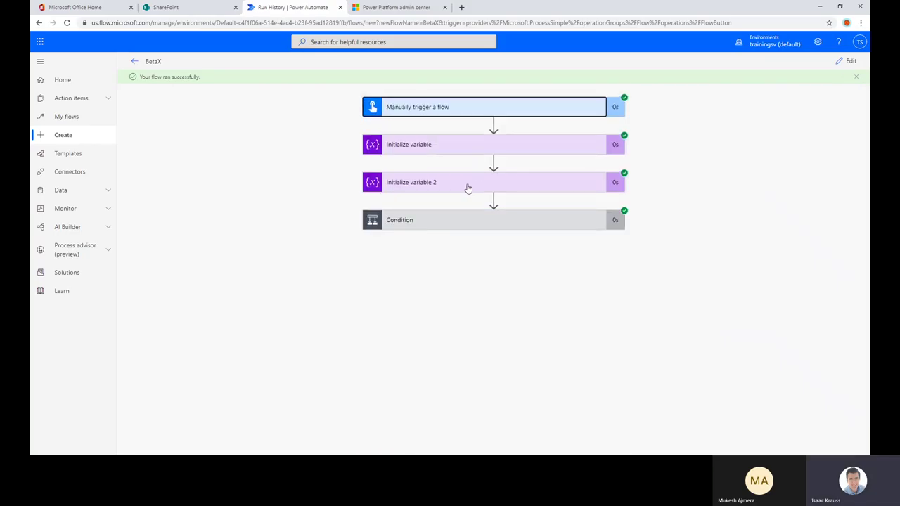
left_click(473, 146)
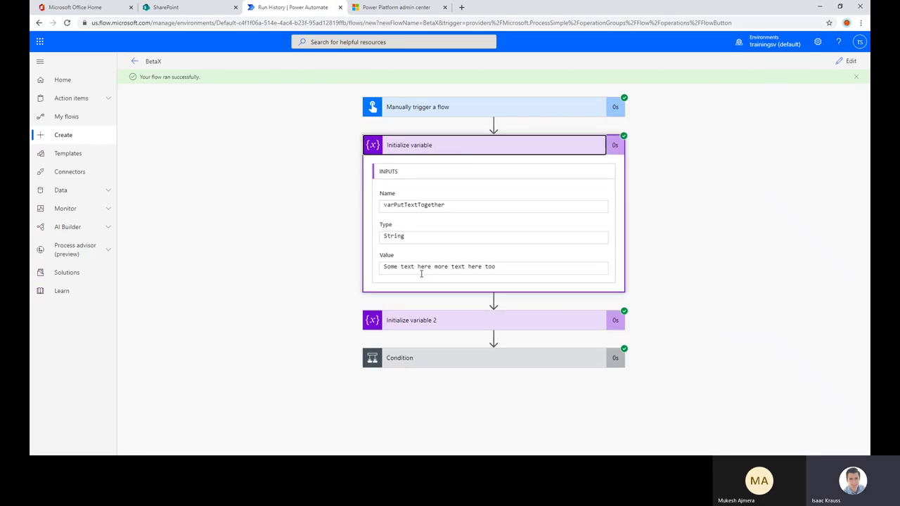
left_click(451, 147)
left_click(444, 182)
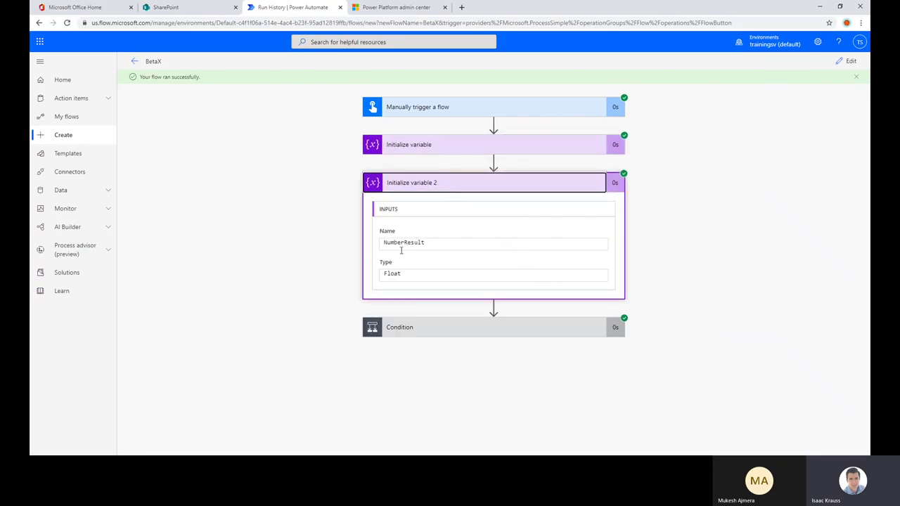
left_click(454, 191)
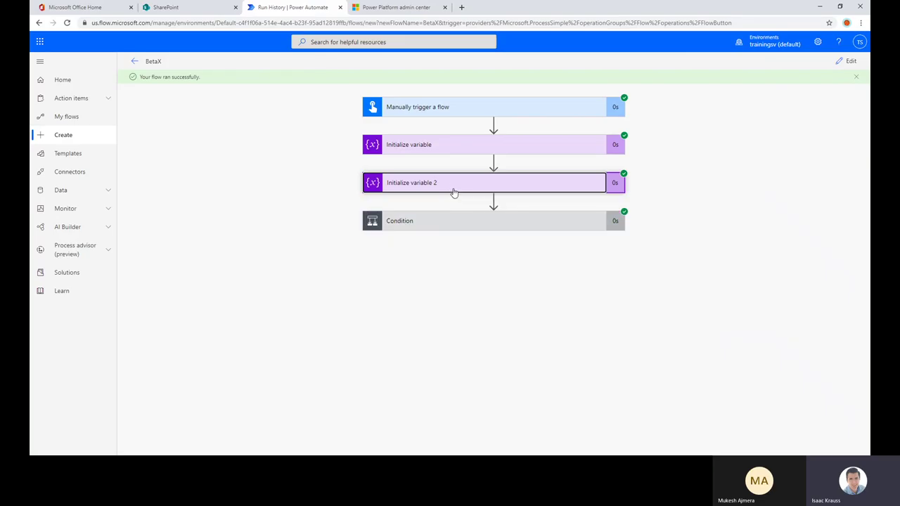
- Check the Condition result and the Set variable 2 value in the run, and compare them with the trigger's outputs
left_click(452, 224)
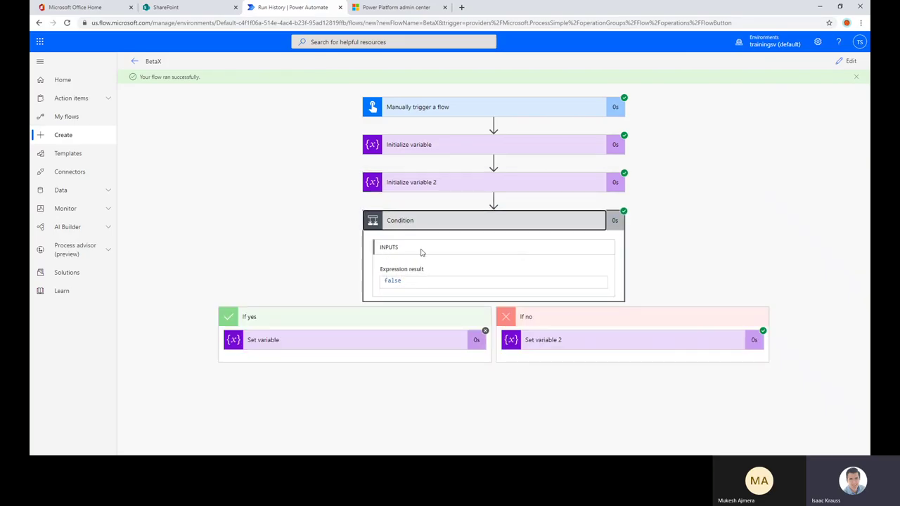
left_click(566, 345)
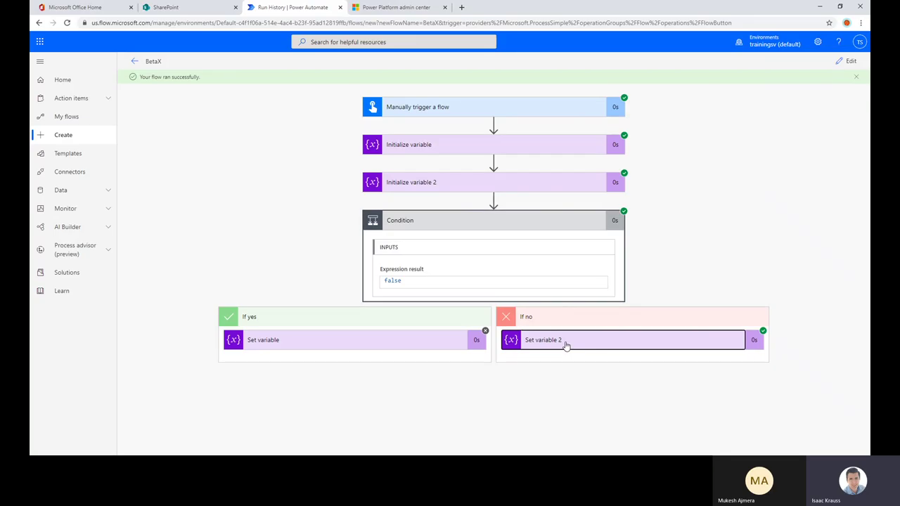
scroll(650, 314, "down", 1)
scroll(650, 315, "down", 2)
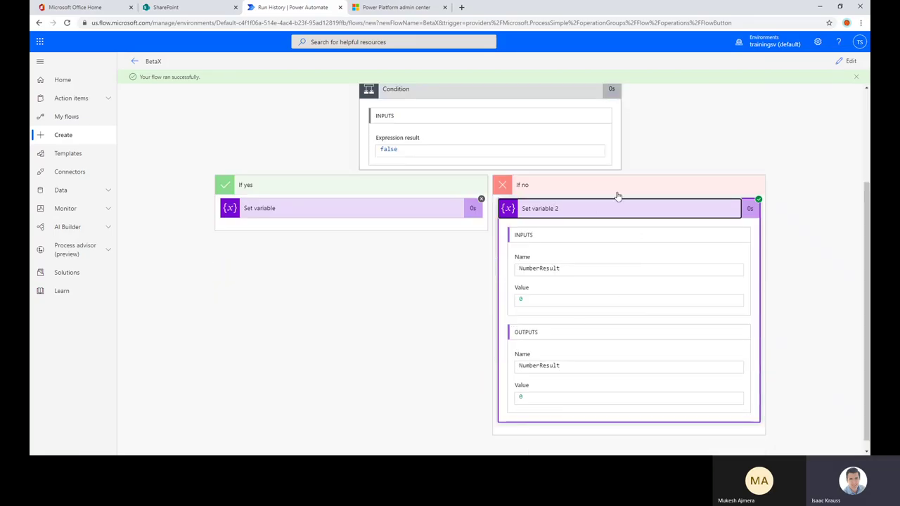
scroll(572, 302, "up", 3)
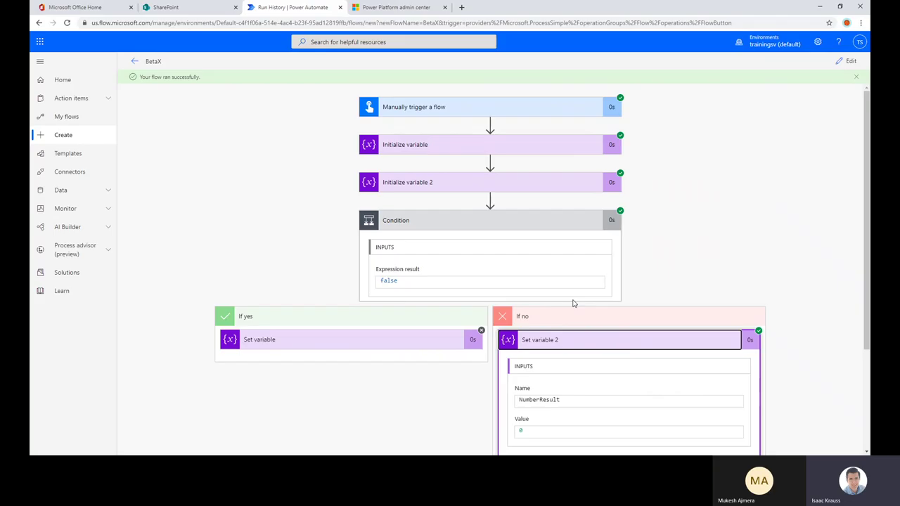
left_click(470, 116)
scroll(442, 242, "down", 1)
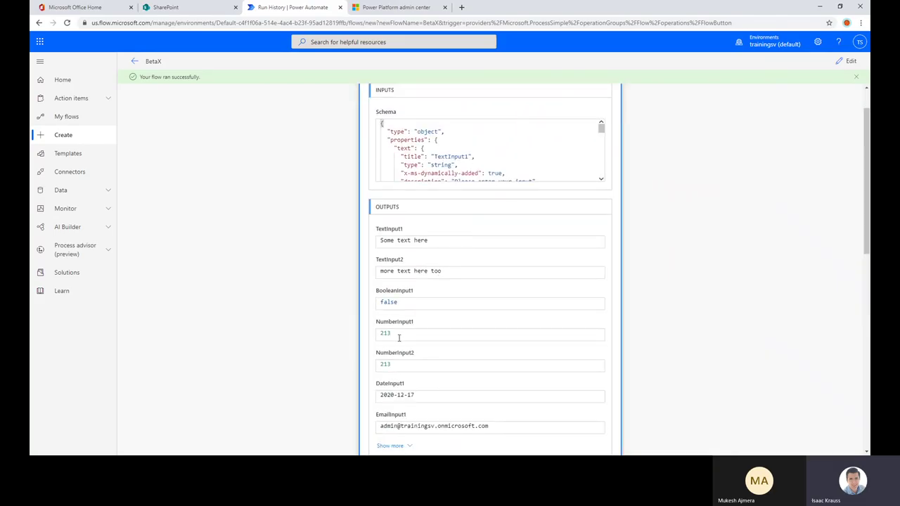
- Compare the NumberInput1 and NumberInput2 outputs of the manual trigger with the Set variable 2 value in the If no branch
left_click_drag(400, 336, 358, 336)
left_click_drag(402, 363, 360, 360)
scroll(687, 258, "down", 6)
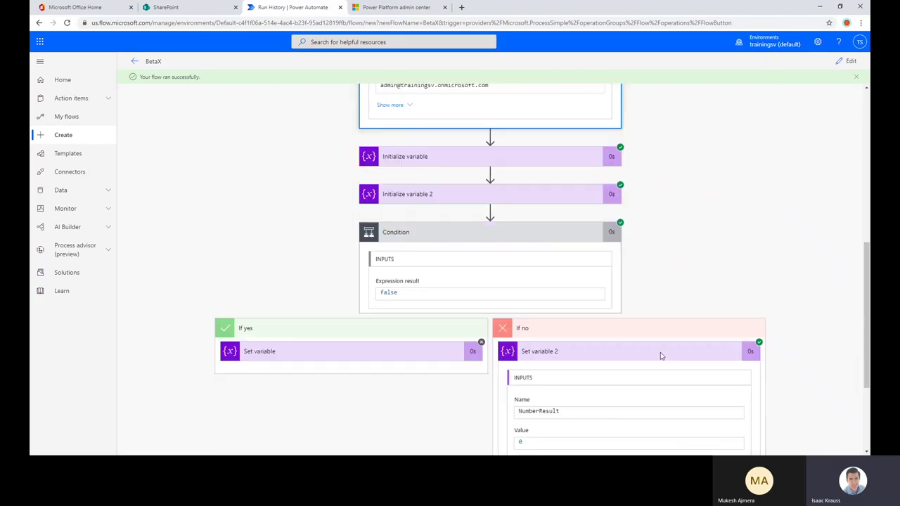
scroll(528, 355, "up", 4)
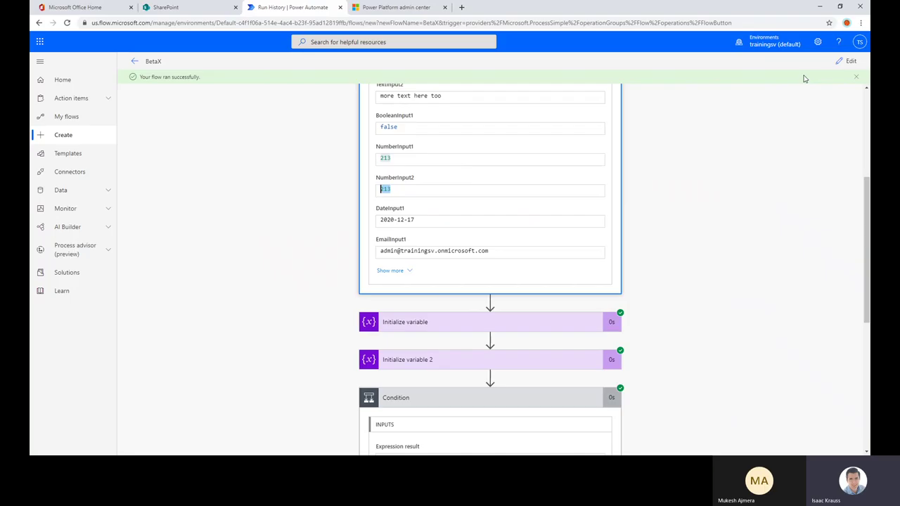
scroll(787, 94, "up", 3)
- Return to editing the flow and start a new test in which the trigger action is performed manually
left_click(848, 61)
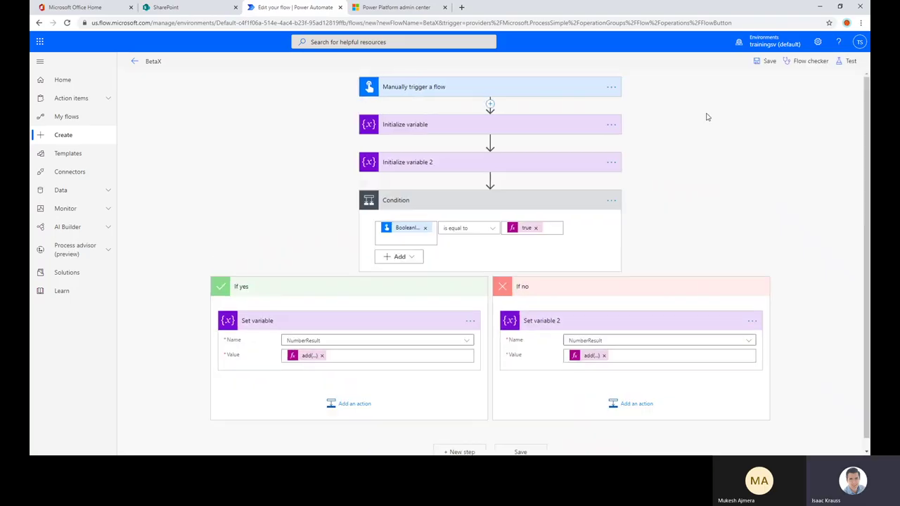
left_click(849, 61)
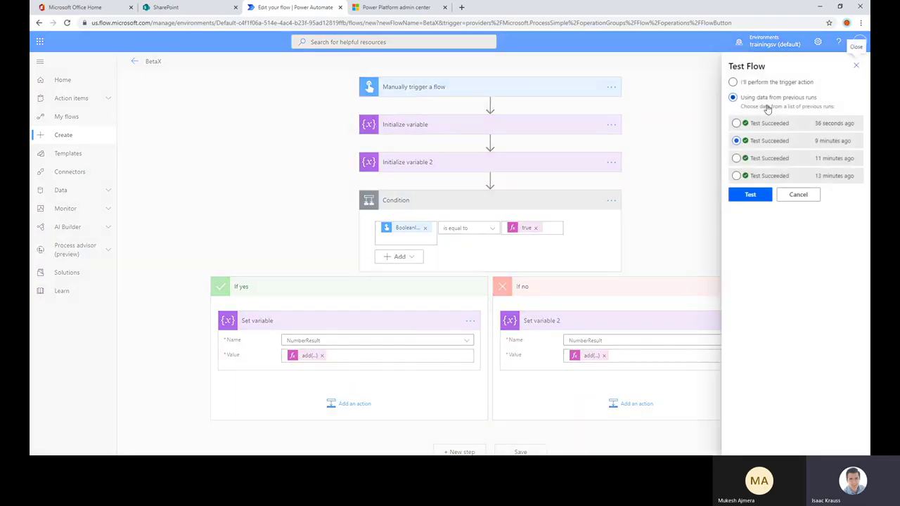
left_click(766, 82)
left_click(750, 194)
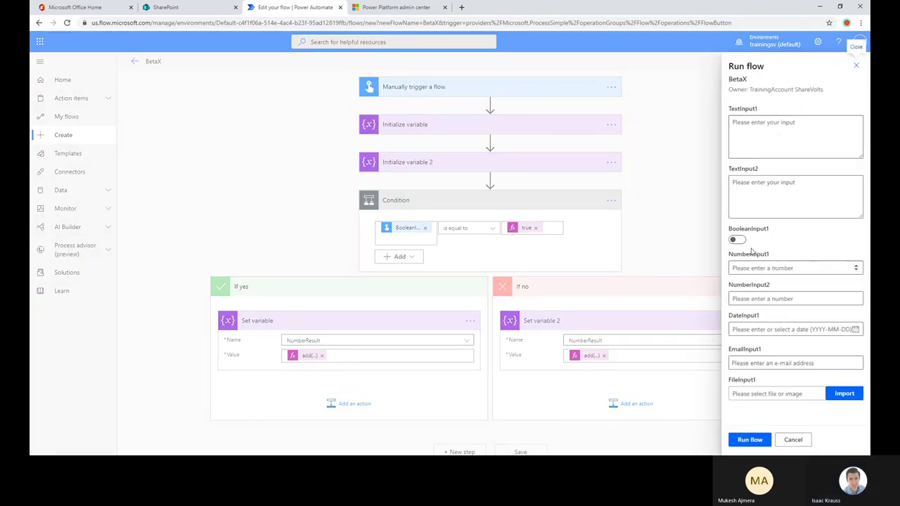
- Run the flow with BooleanInput1 on, NumberInput1 set to 100 and NumberInput2 set to 50, leaving the text, date, email and file inputs empty
left_click(736, 240)
left_click(773, 268)
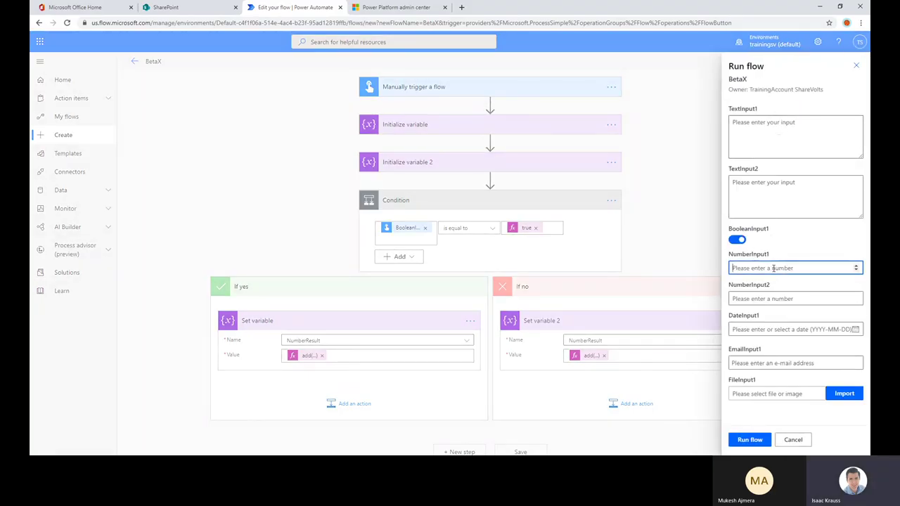
type("1")
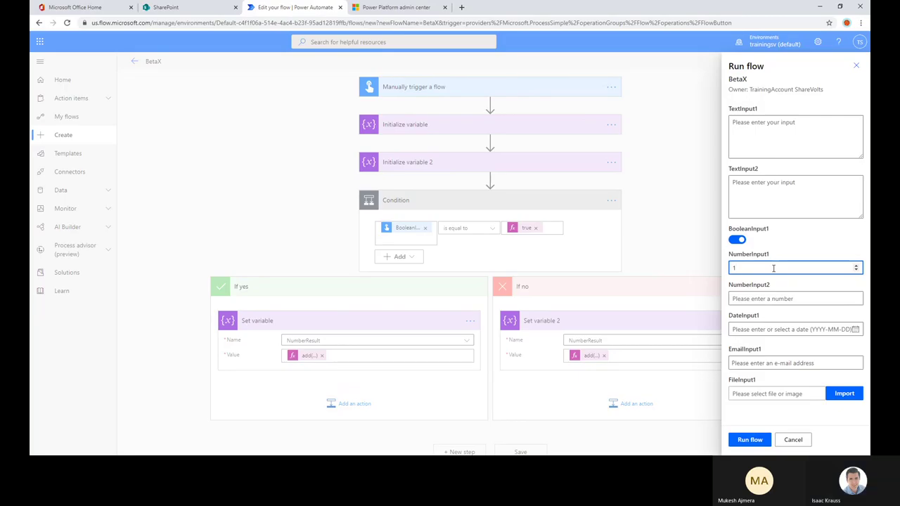
type("00")
left_click(771, 298)
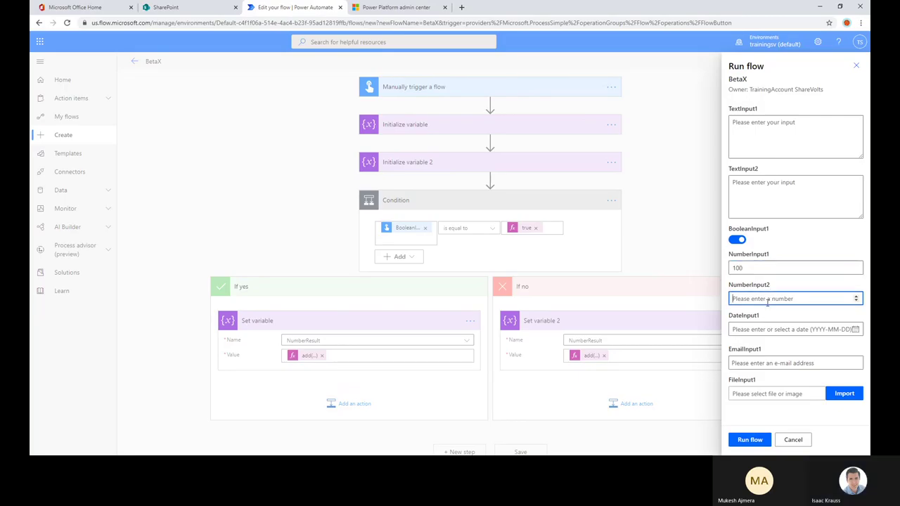
type("50")
left_click(778, 363)
left_click(780, 327)
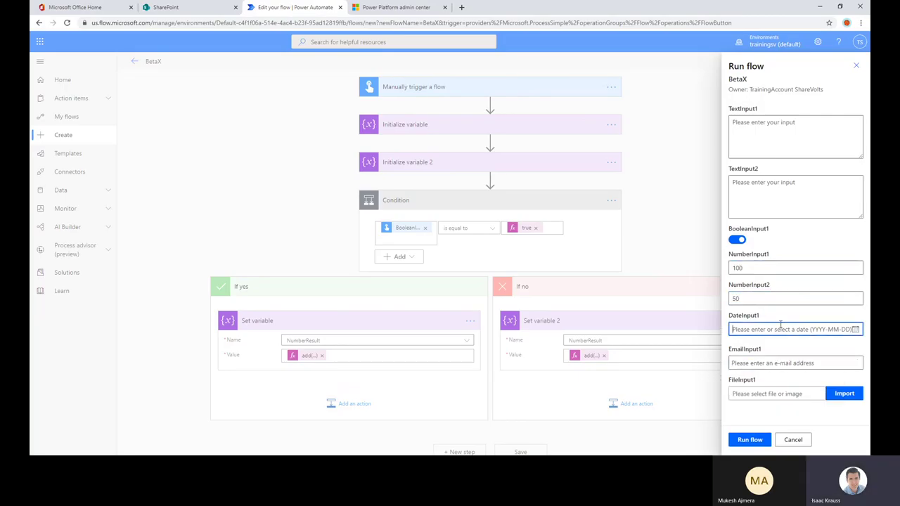
left_click(744, 438)
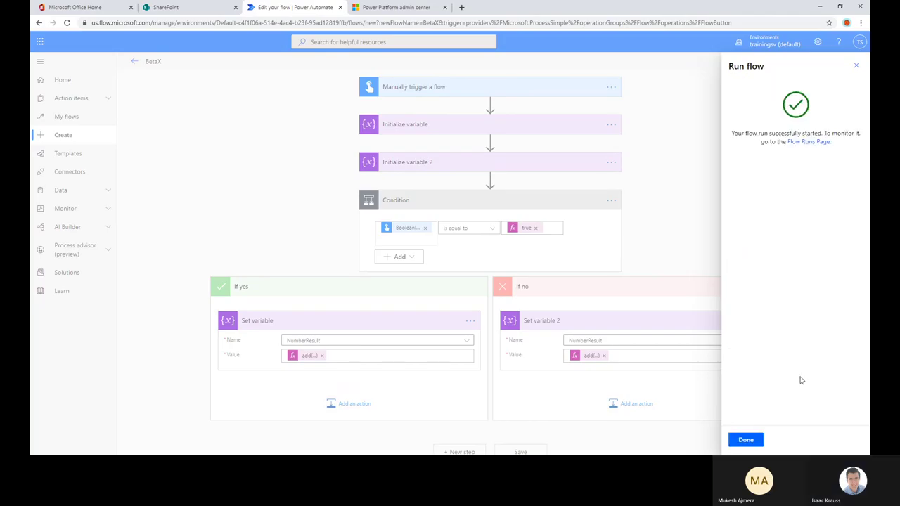
left_click(756, 439)
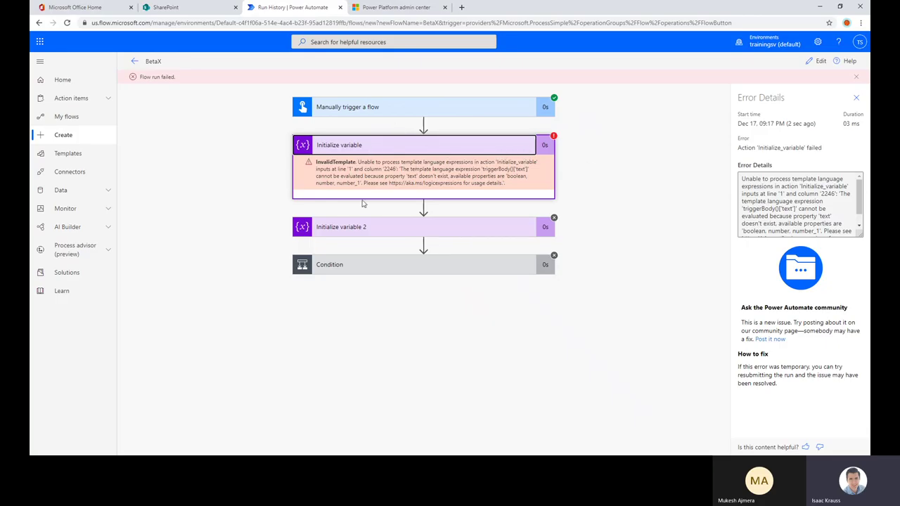
- Examine the trigger's outputs and the Initialize variable error details in the failed run
left_click(376, 110)
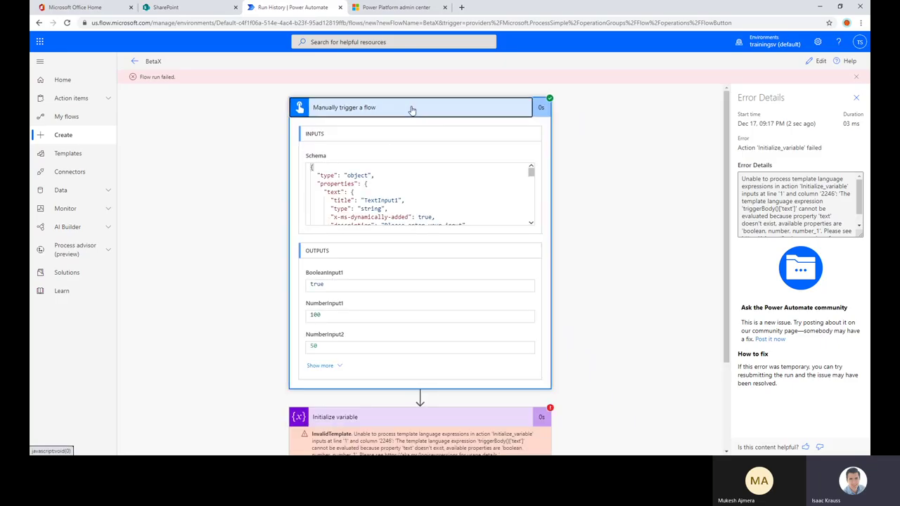
left_click(410, 109)
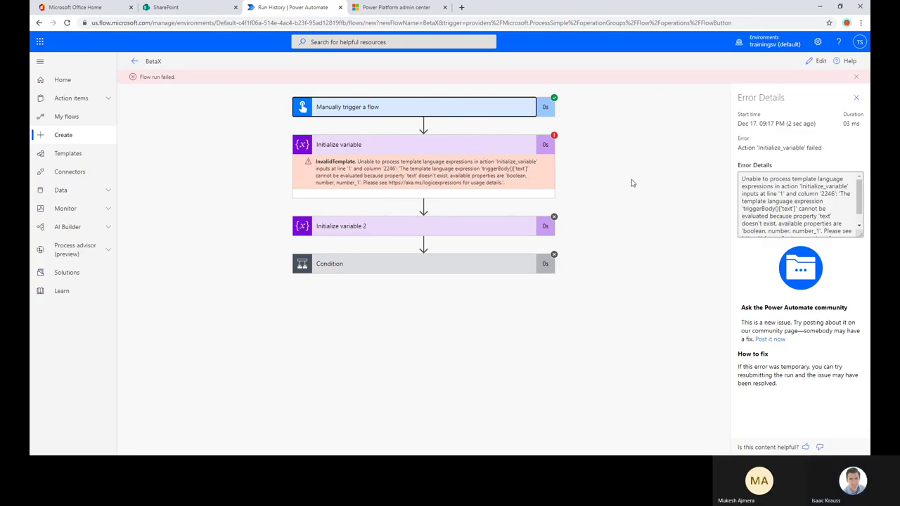
left_click(856, 97)
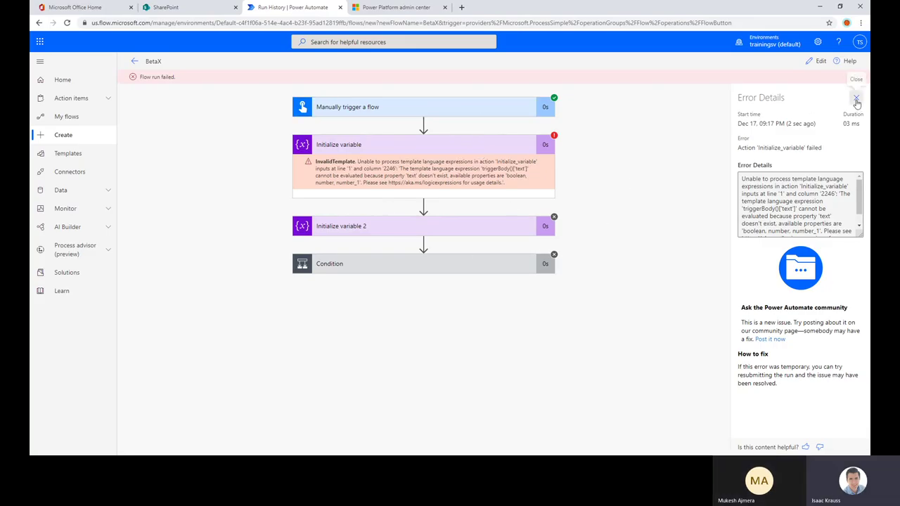
- Reopen the flow for editing and check which trigger inputs the Initialize variable action uses for its value
left_click(813, 61)
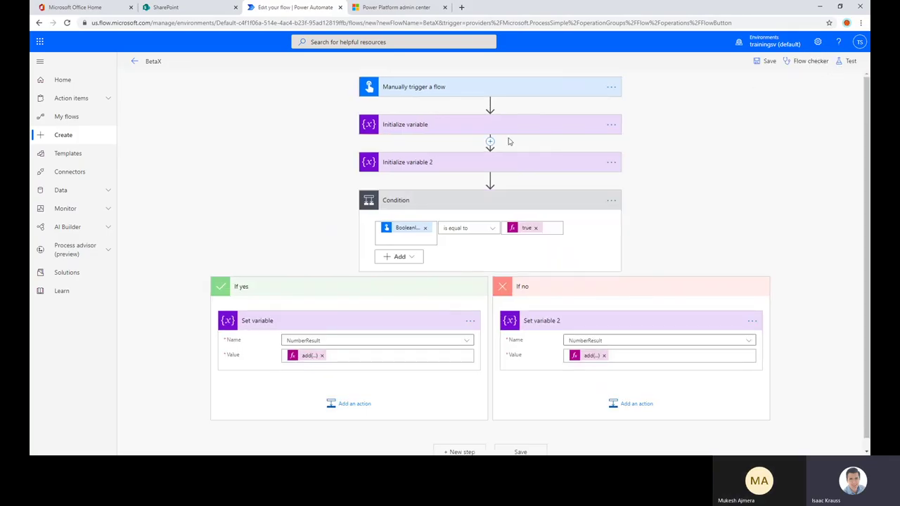
left_click(465, 130)
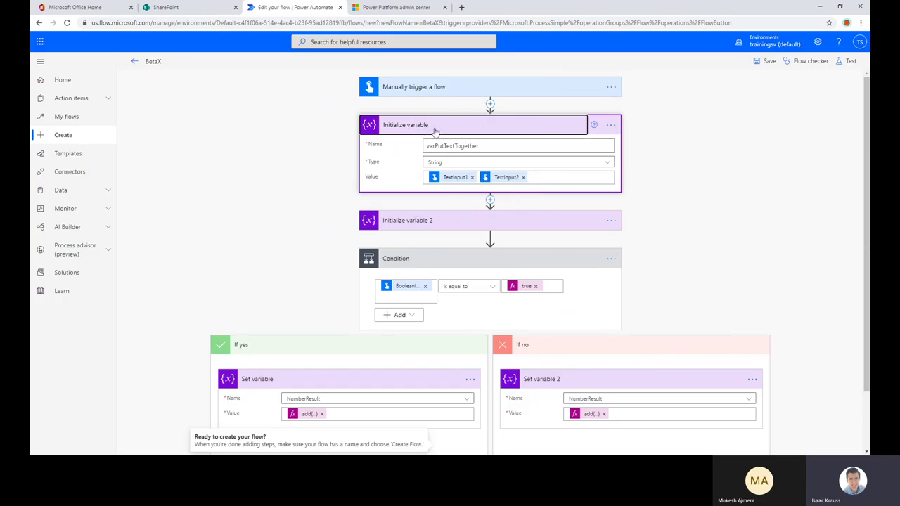
left_click(543, 126)
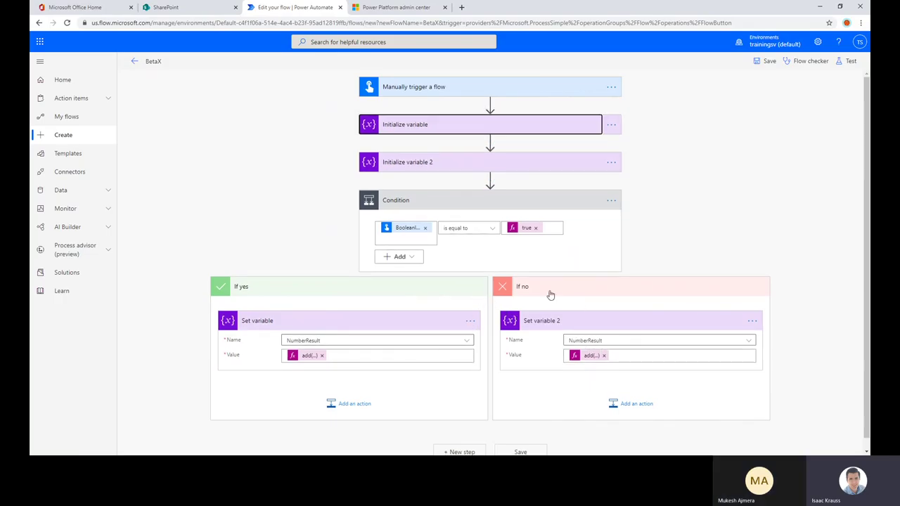
- Start another manual test, entering a first name in TextInput1 and a last name in TextInput2
left_click(847, 62)
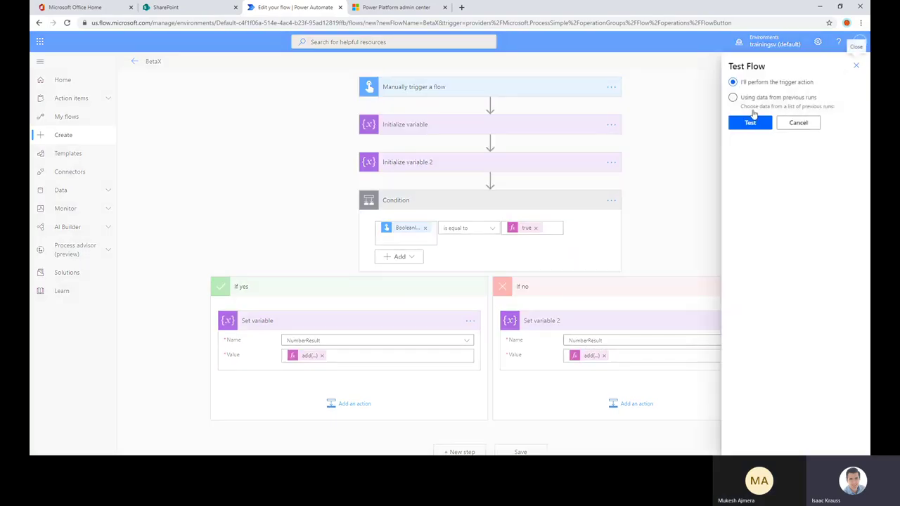
left_click(760, 126)
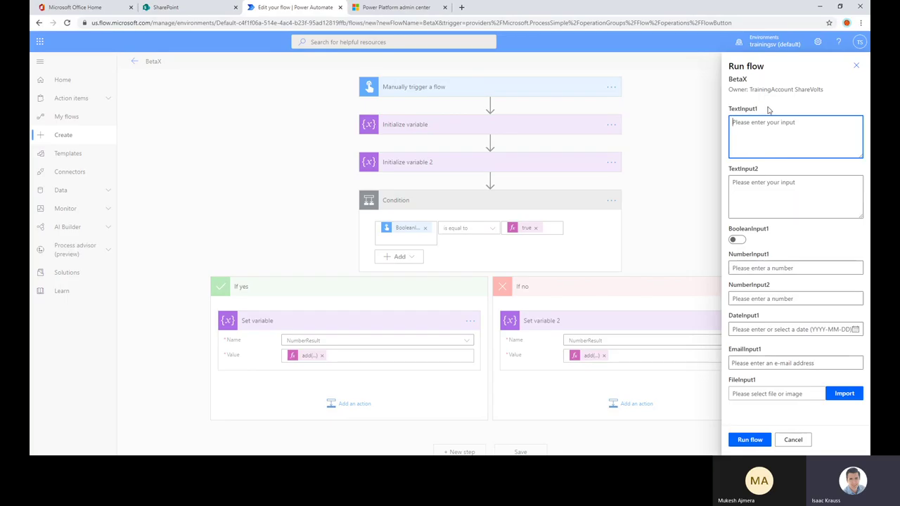
left_click_drag(768, 109, 735, 60)
left_click_drag(775, 169, 732, 170)
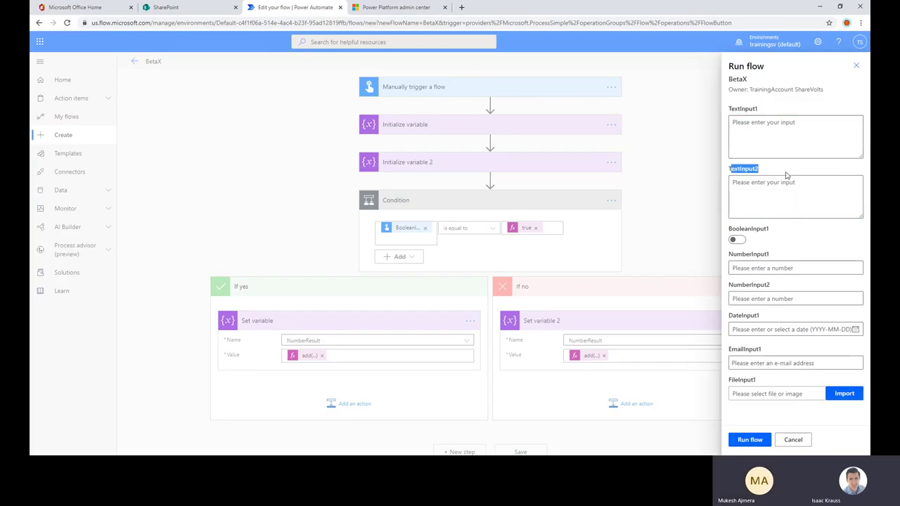
left_click(786, 175)
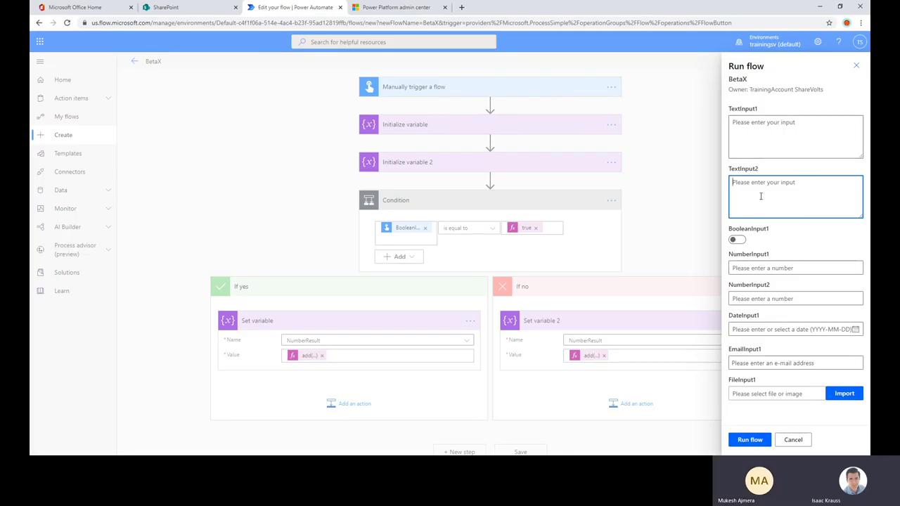
left_click(770, 130)
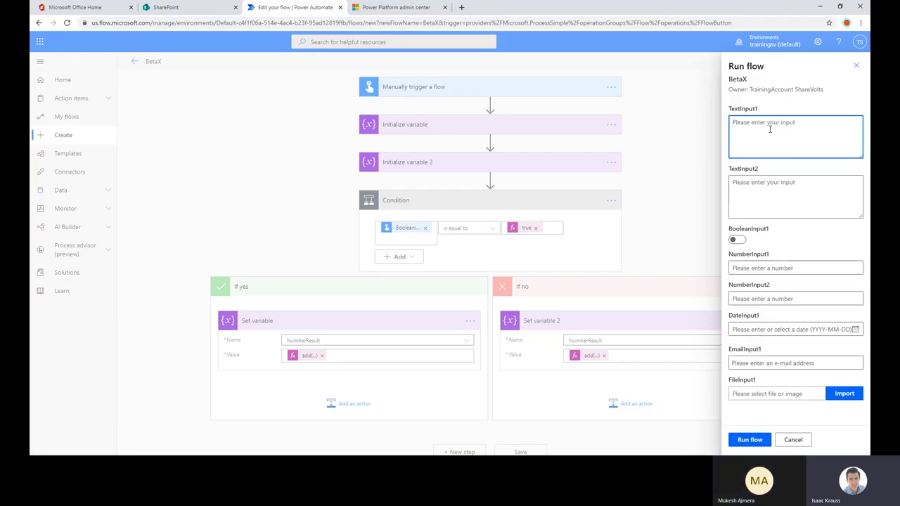
type("Peter")
left_click(788, 208)
type("Pa")
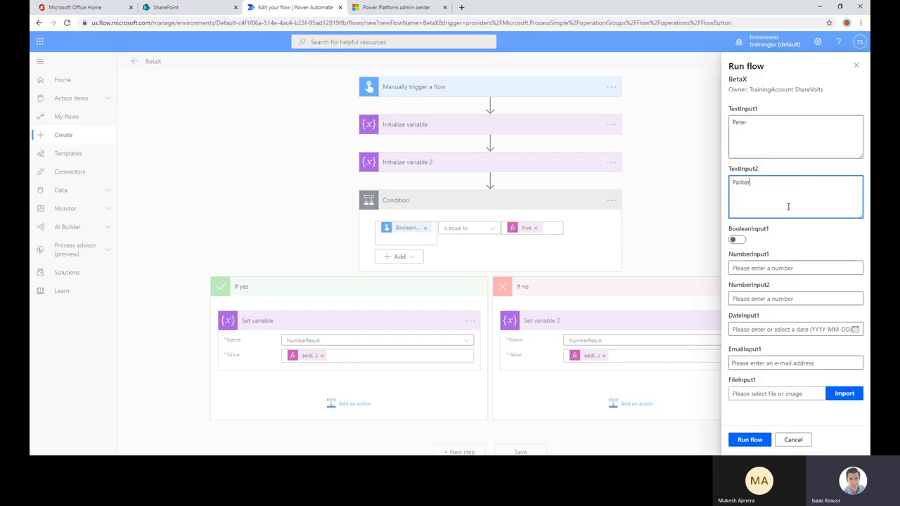
- Turn on BooleanInput1, set NumberInput1 to 100 and NumberInput2 to 50, and run the flow
left_click(737, 240)
left_click(768, 267)
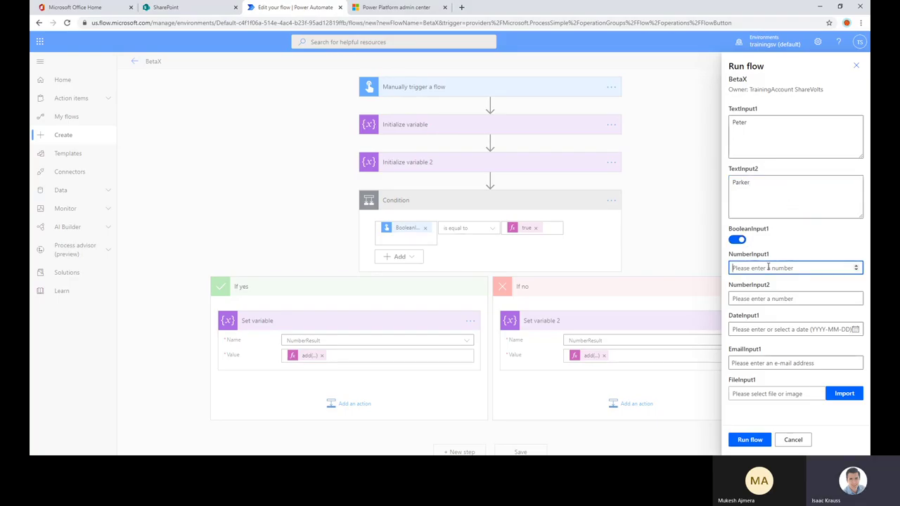
type("100")
left_click(779, 299)
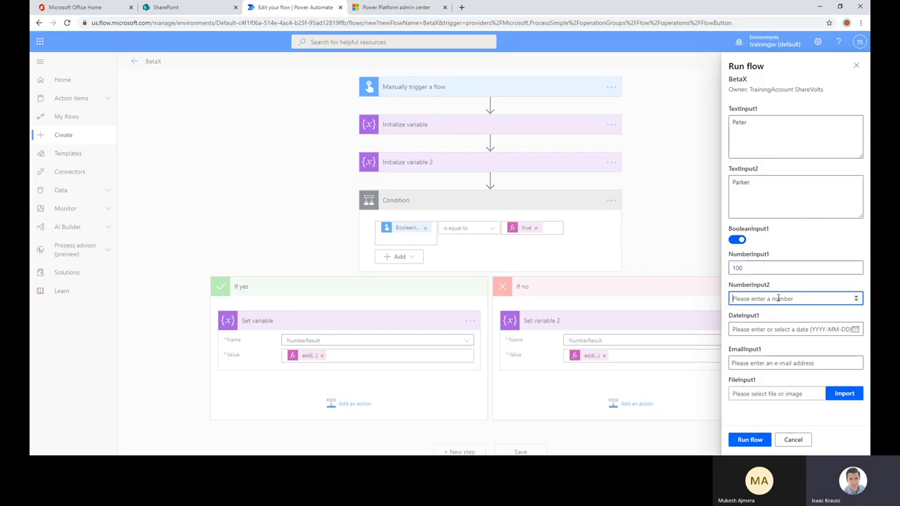
type("10")
left_click(749, 439)
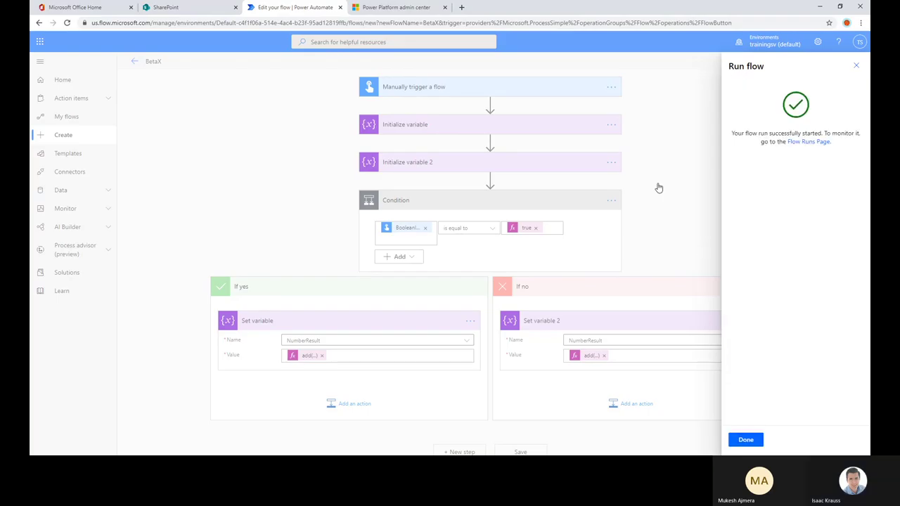
left_click(745, 439)
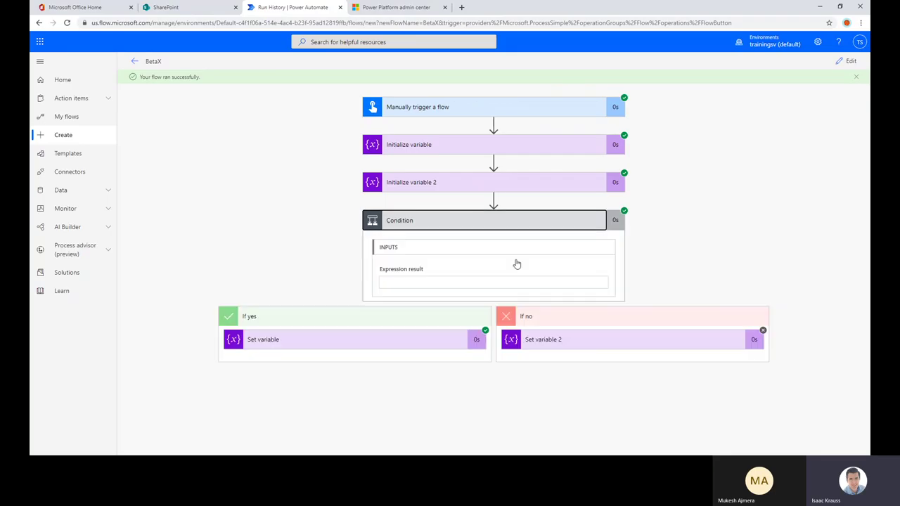
- Check the Condition's expression result and the NumberResult value set in the If yes branch of the run
left_click(461, 223)
left_click(441, 350)
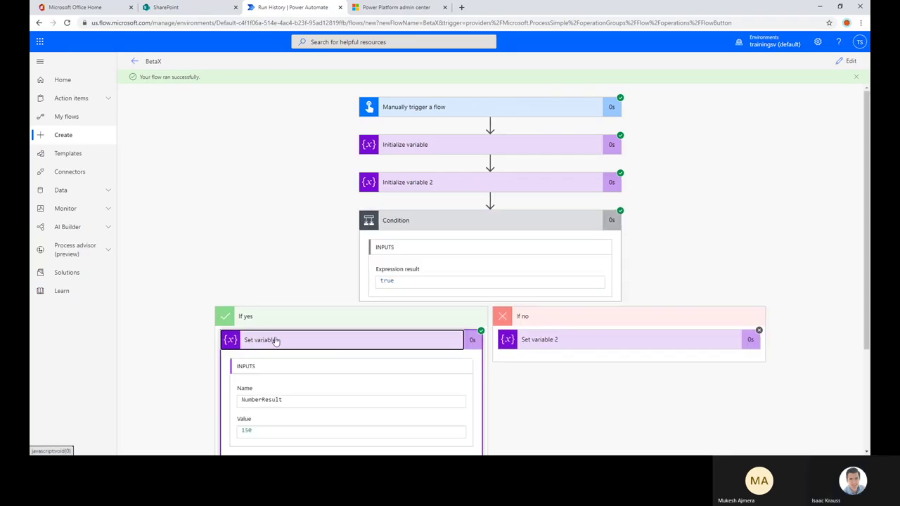
scroll(270, 348, "down", 2)
double_click(246, 289)
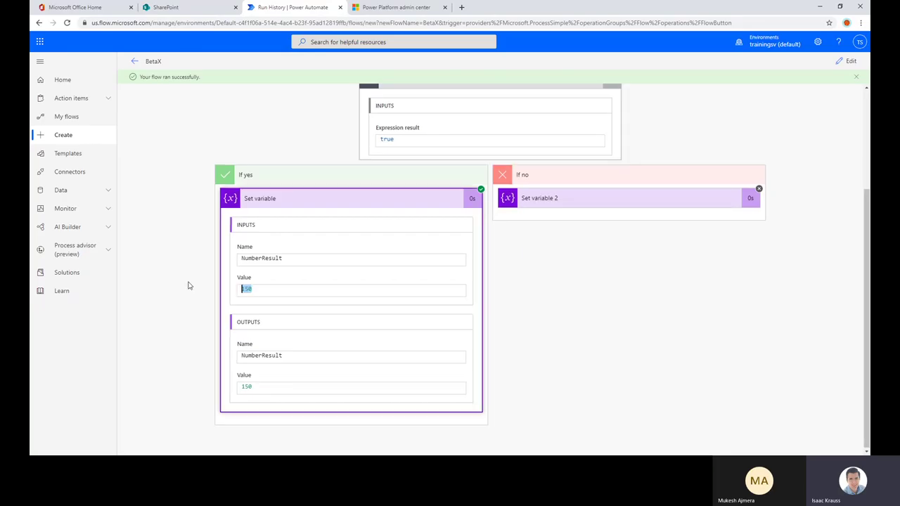
key("shift+Tab")
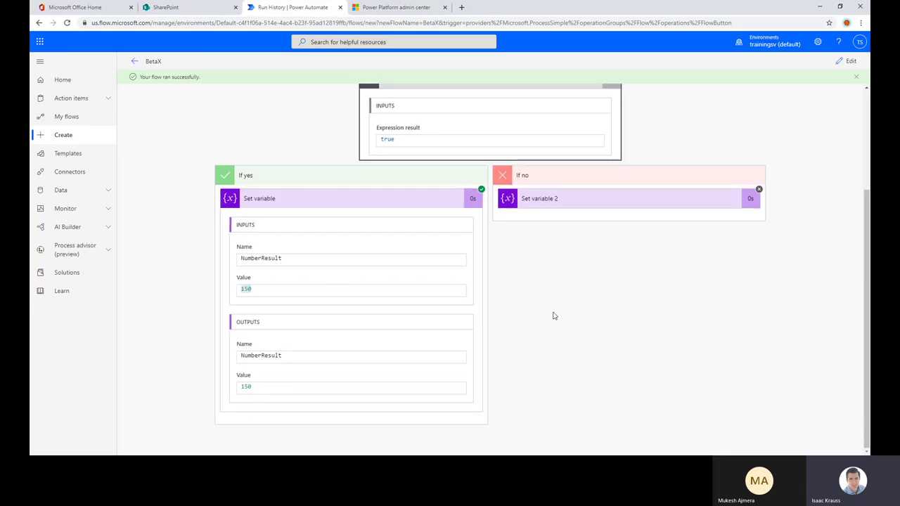
scroll(553, 317, "up", 2)
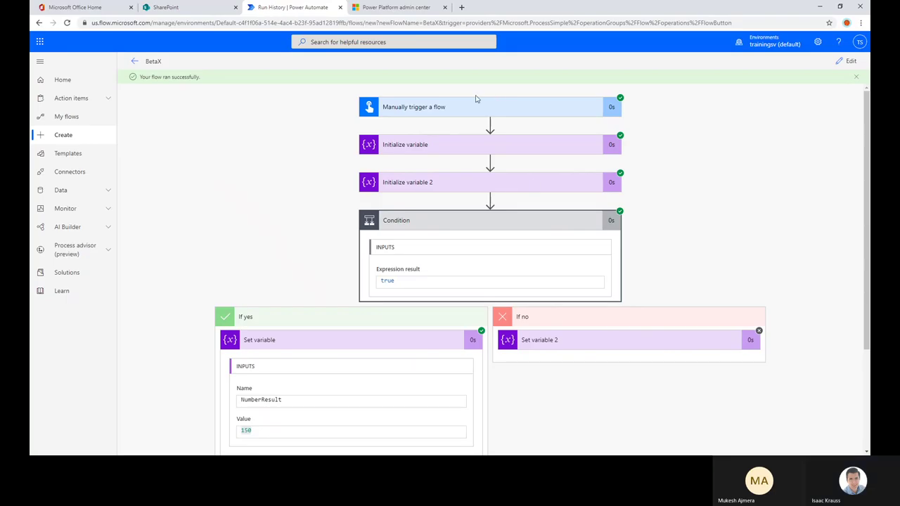
- Check the combined text in the run's Initialize variable action, and review the Condition and its two branches again
left_click(496, 145)
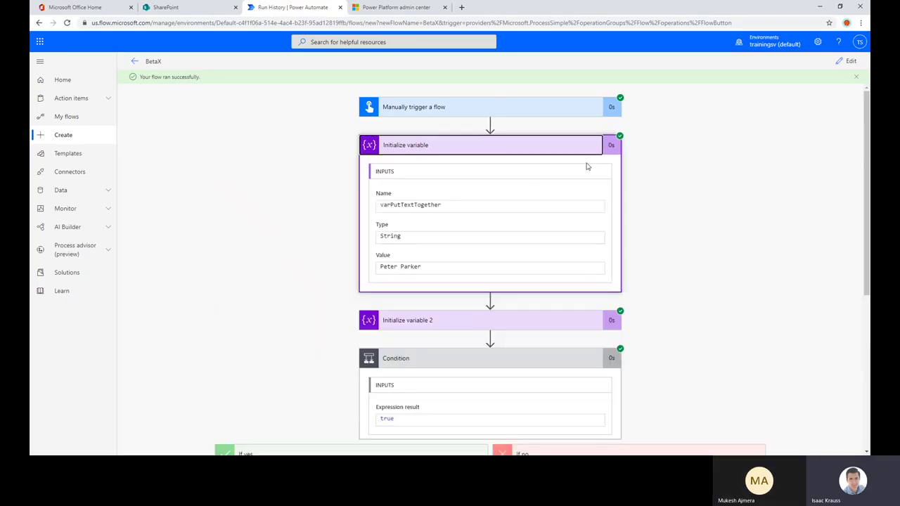
left_click(460, 147)
scroll(429, 225, "down", 2)
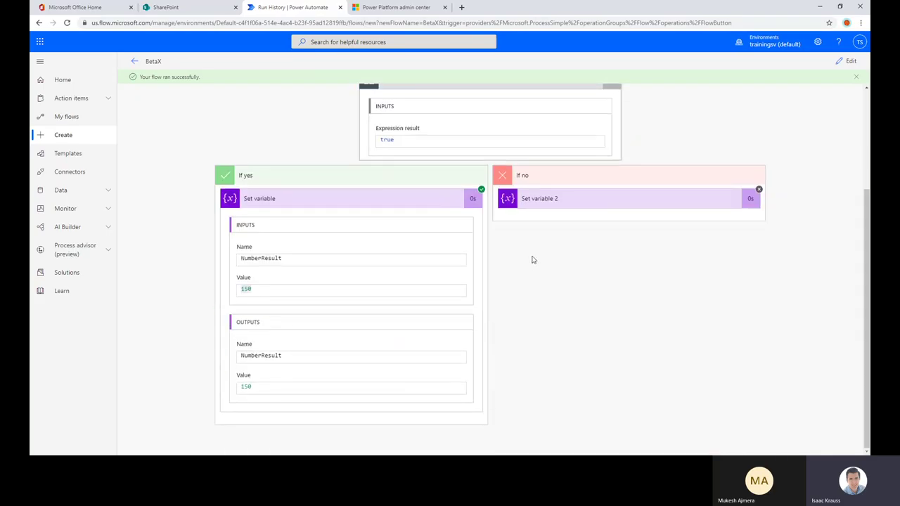
scroll(532, 259, "up", 2)
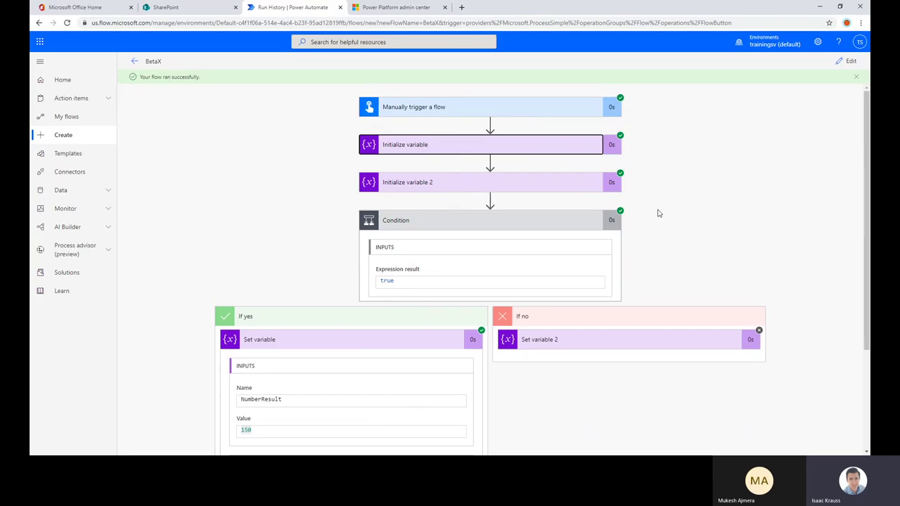
scroll(659, 211, "down", 1)
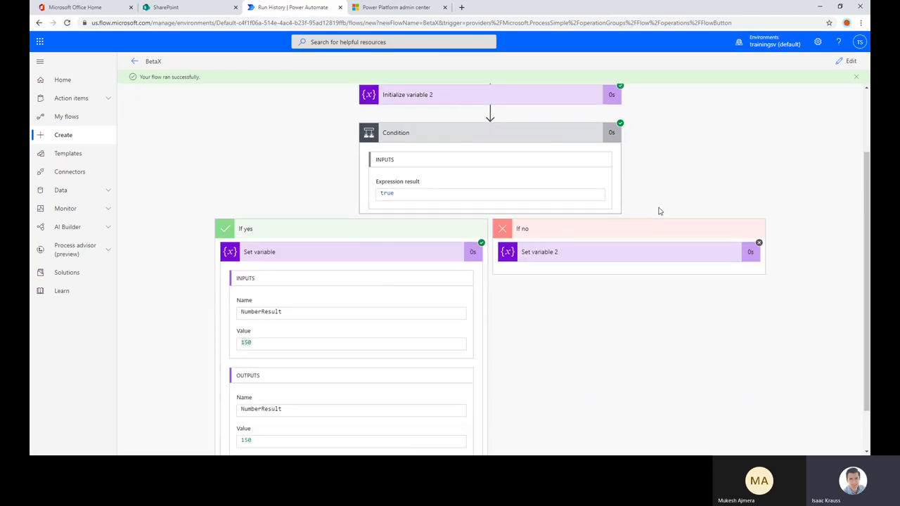
- Review the run's Condition and branch results once more, and reopen the BetaX flow for editing
scroll(658, 211, "up", 1)
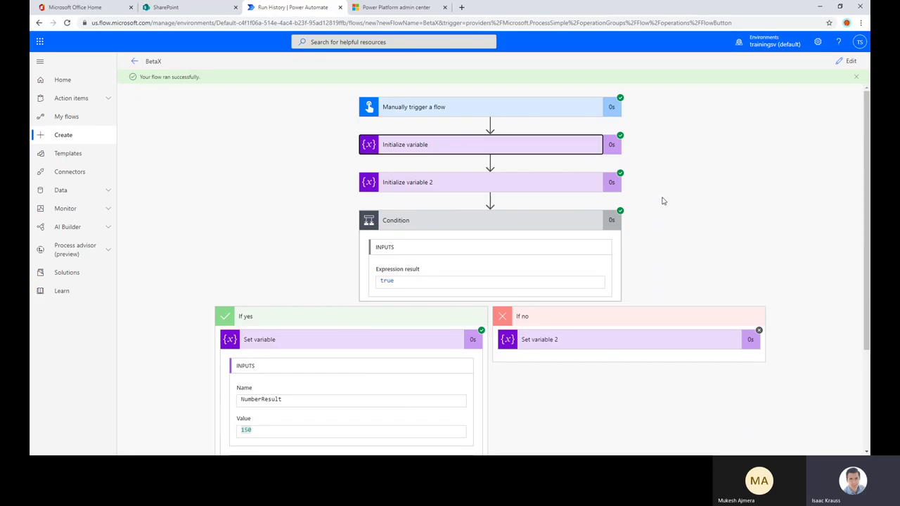
scroll(664, 199, "down", 2)
scroll(665, 199, "up", 2)
scroll(681, 177, "down", 2)
scroll(708, 157, "up", 2)
left_click(850, 62)
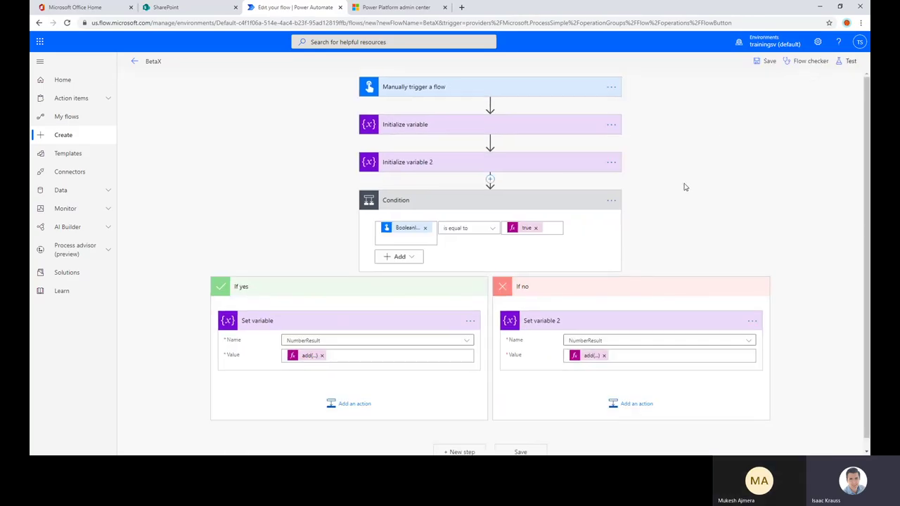
- Expand both Initialize variable actions and review their settings together with the Condition and its branches
left_click(517, 127)
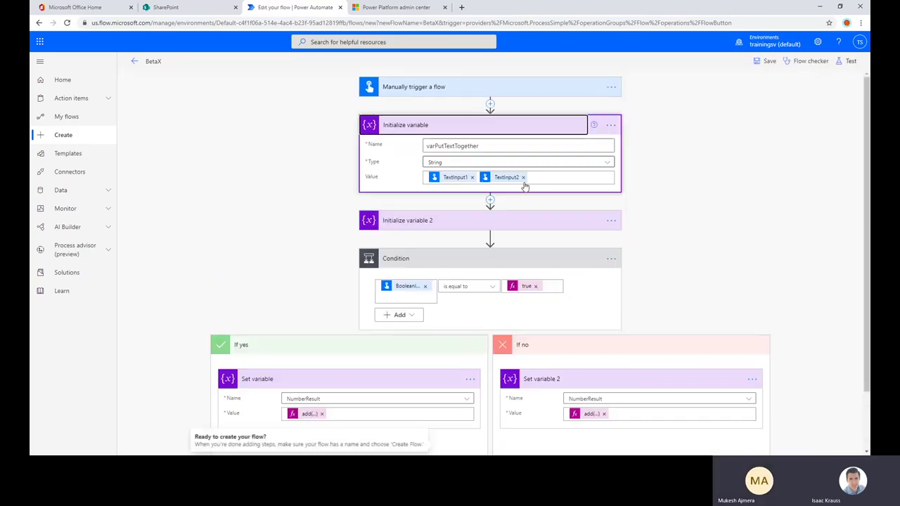
left_click(542, 229)
scroll(734, 216, "down", 2)
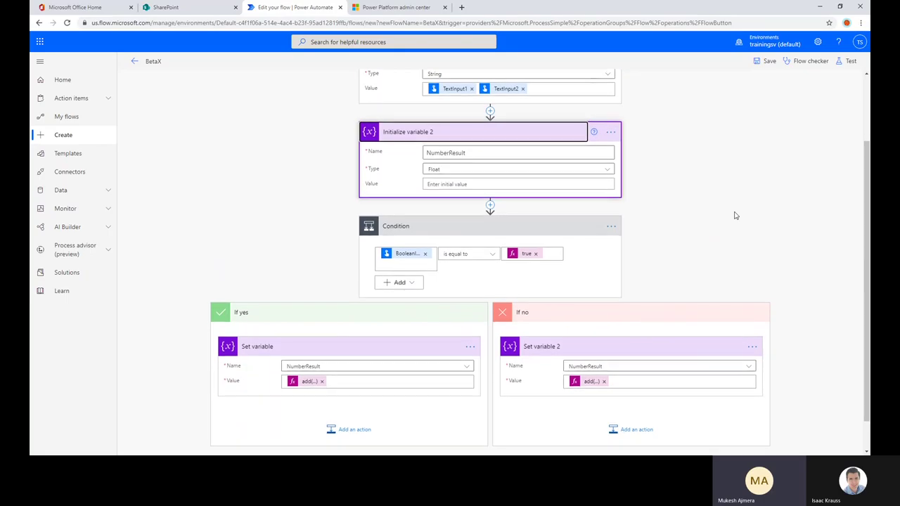
scroll(734, 216, "down", 1)
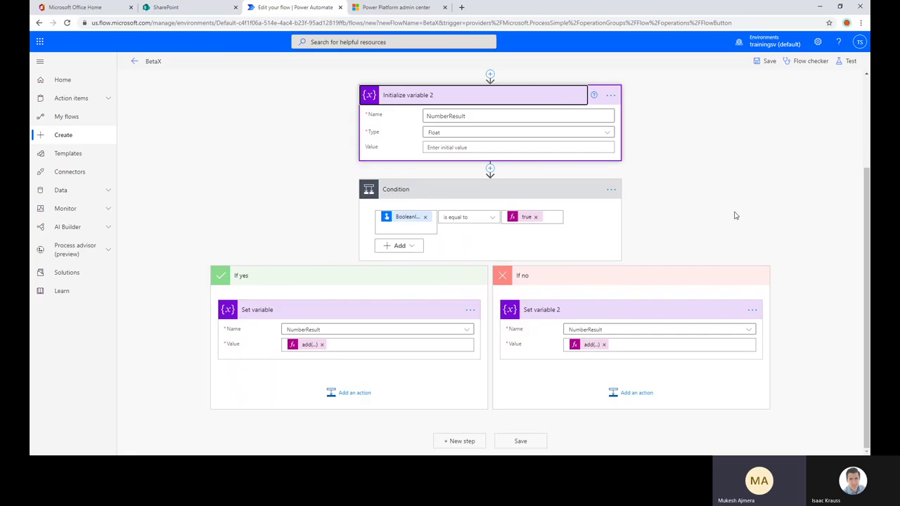
scroll(735, 216, "up", 3)
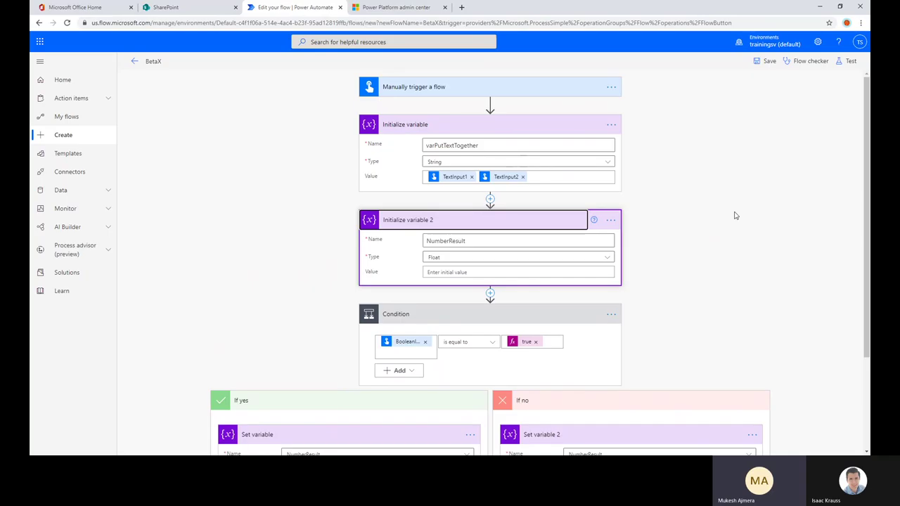
scroll(449, 192, "down", 2)
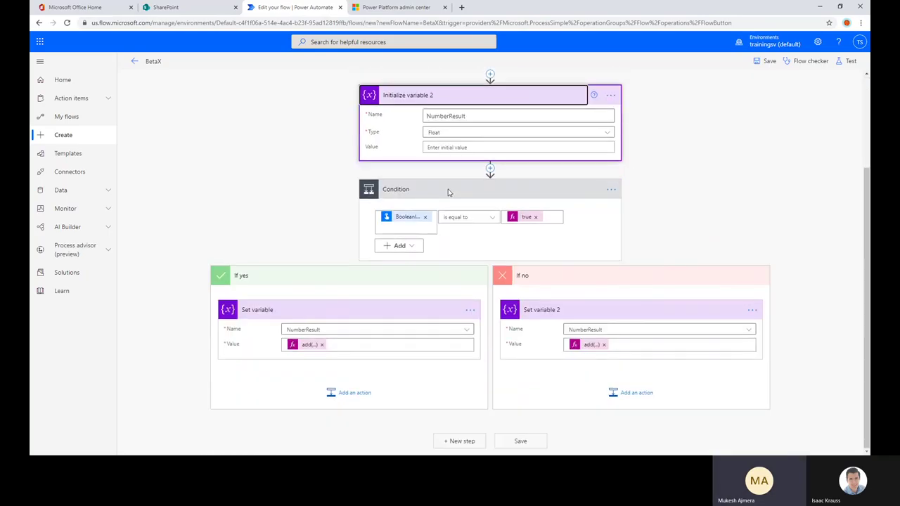
scroll(448, 192, "up", 1)
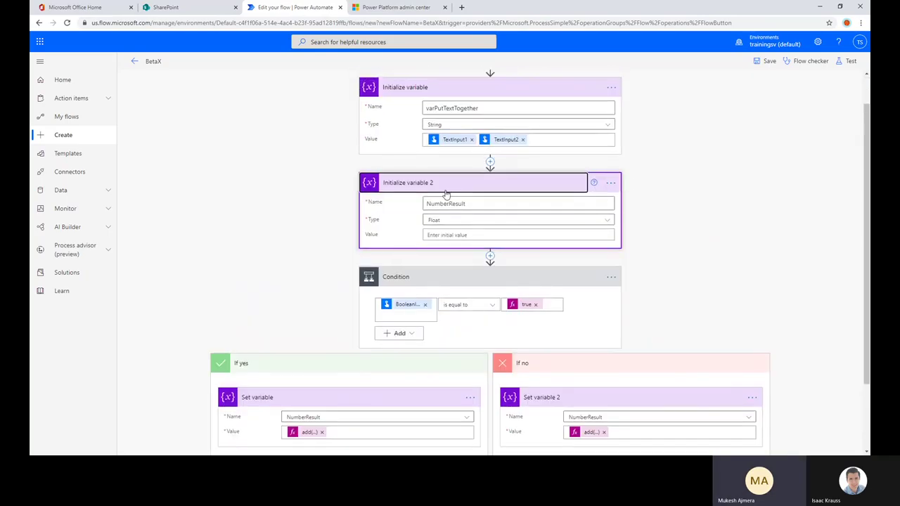
- Check the initial value field of the NumberResult variable and how the Condition's branches set that variable
left_click(444, 235)
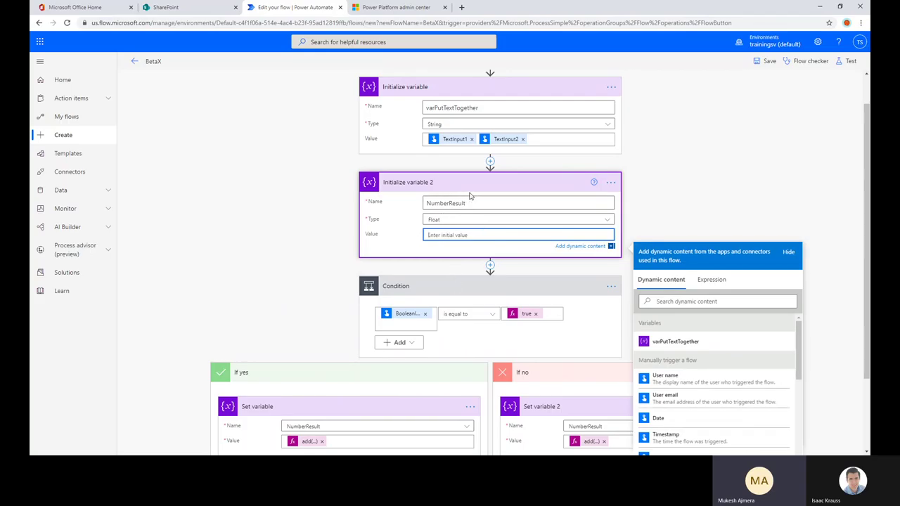
left_click(661, 195)
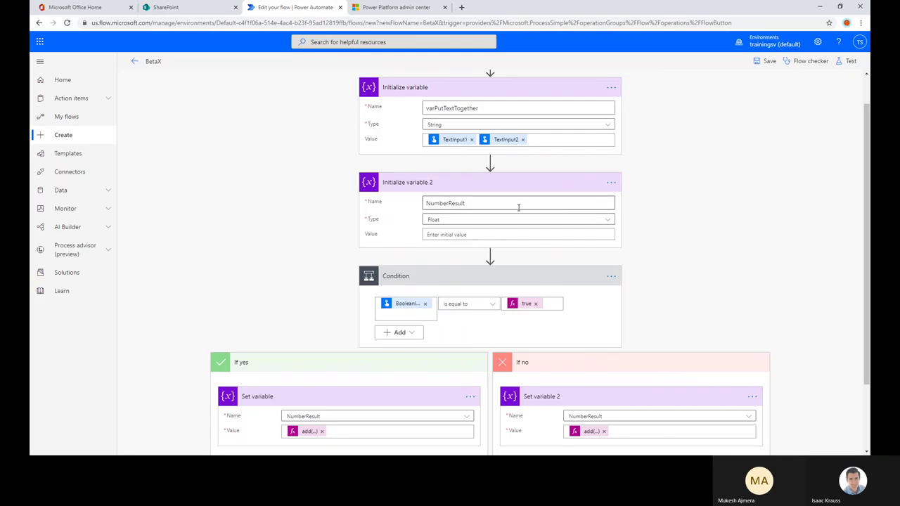
scroll(457, 204, "down", 2)
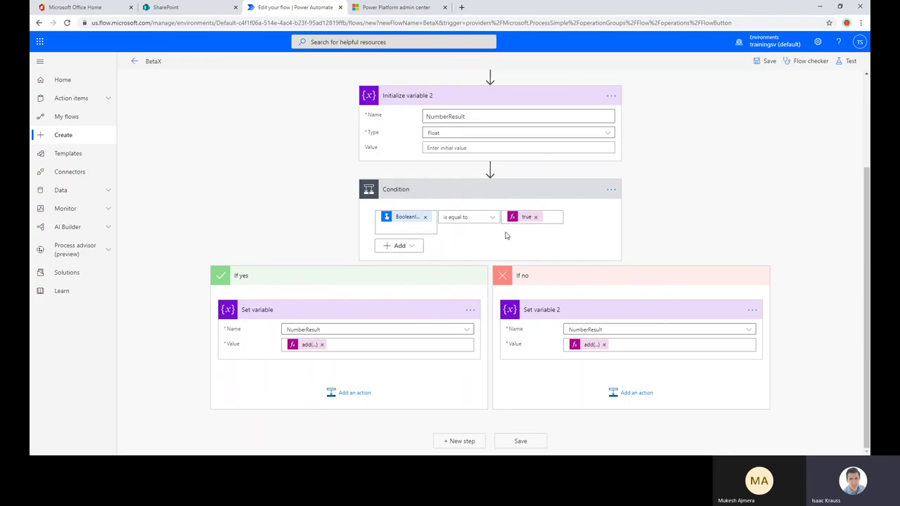
scroll(494, 330, "up", 3)
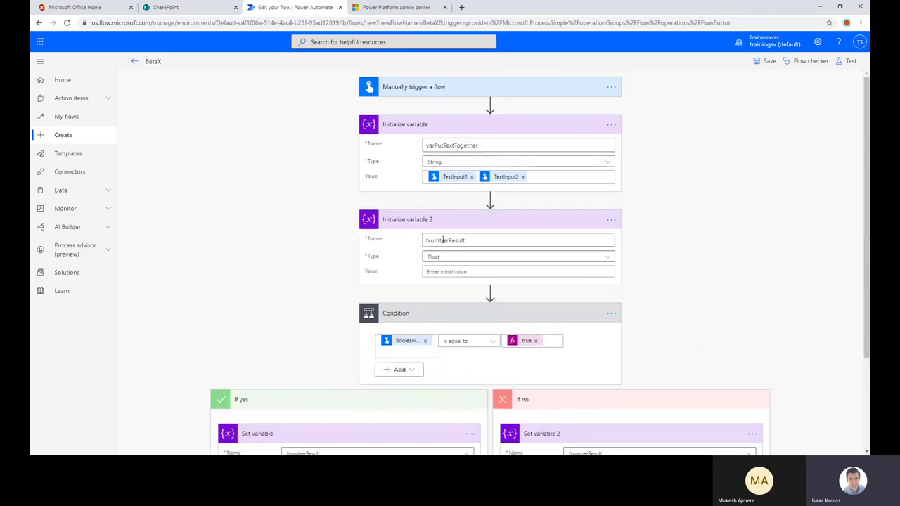
left_click(436, 272)
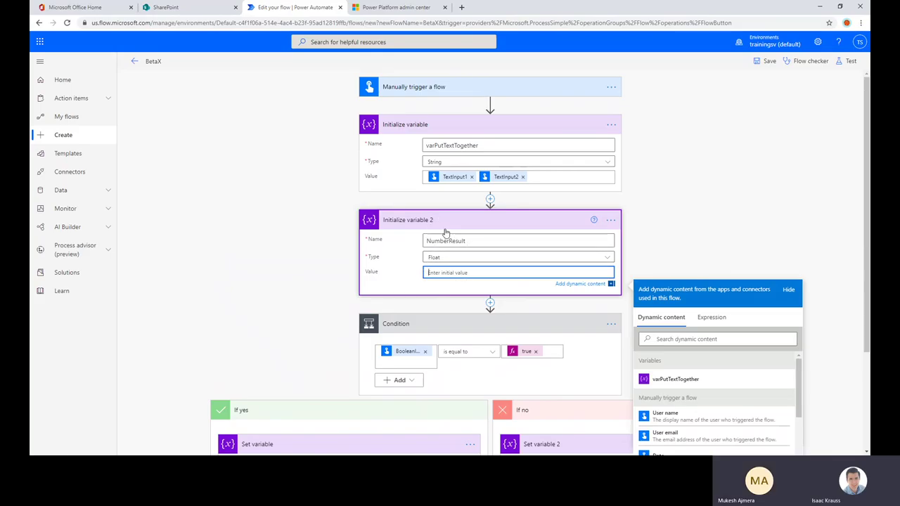
left_click(682, 197)
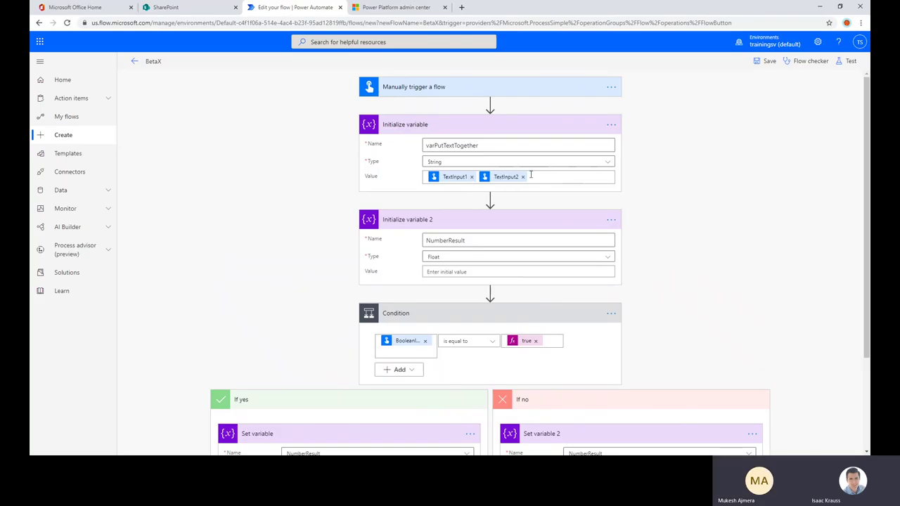
left_click(565, 176)
left_click(711, 222)
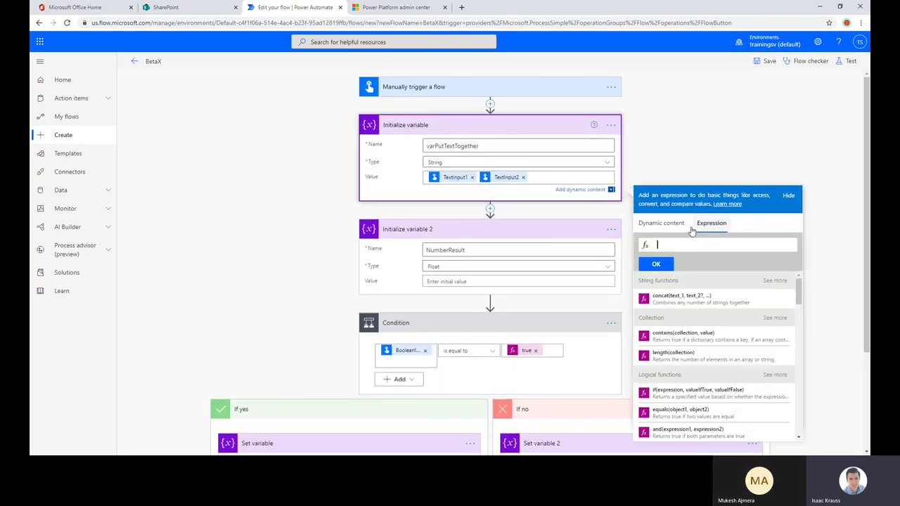
left_click(711, 243)
type("if")
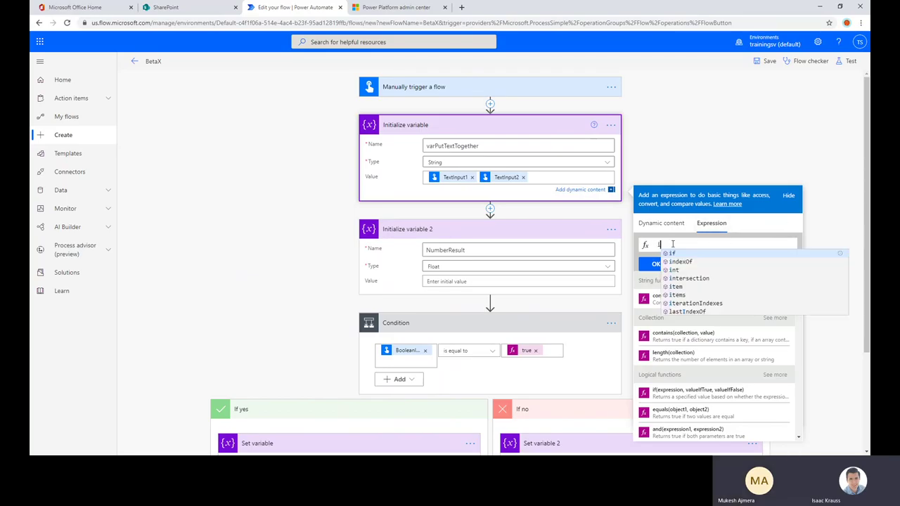
key("BackSpace")
key("BackSpace")
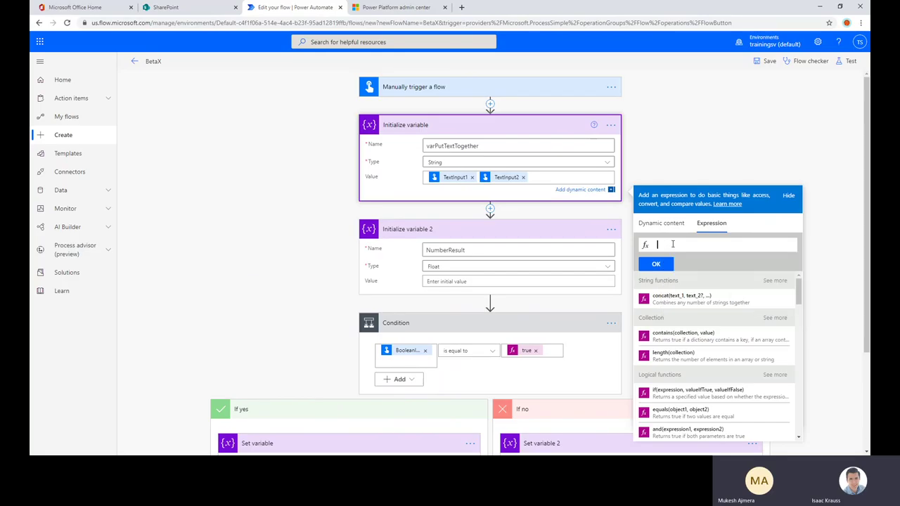
left_click(679, 135)
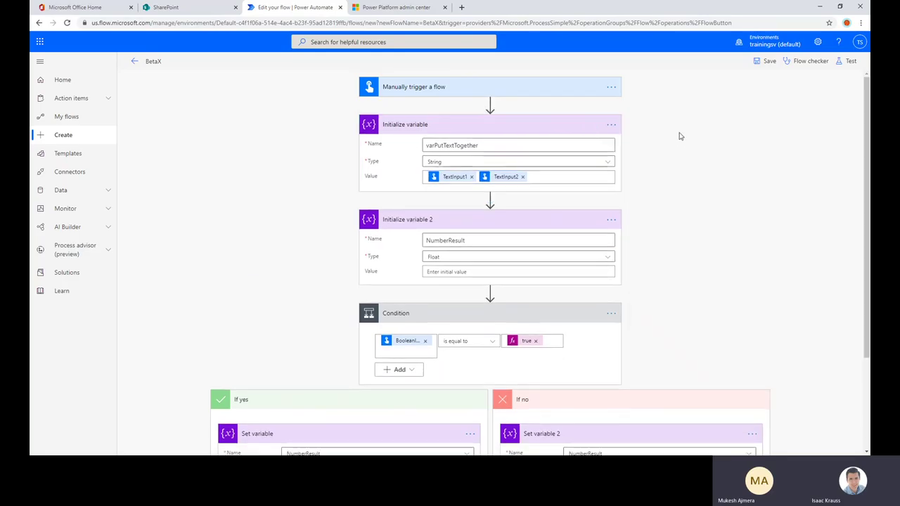
- Add the comment "Add logic to support scenarios when the values are emptu" to the action that initializes varPutTextTogether
left_click(552, 133)
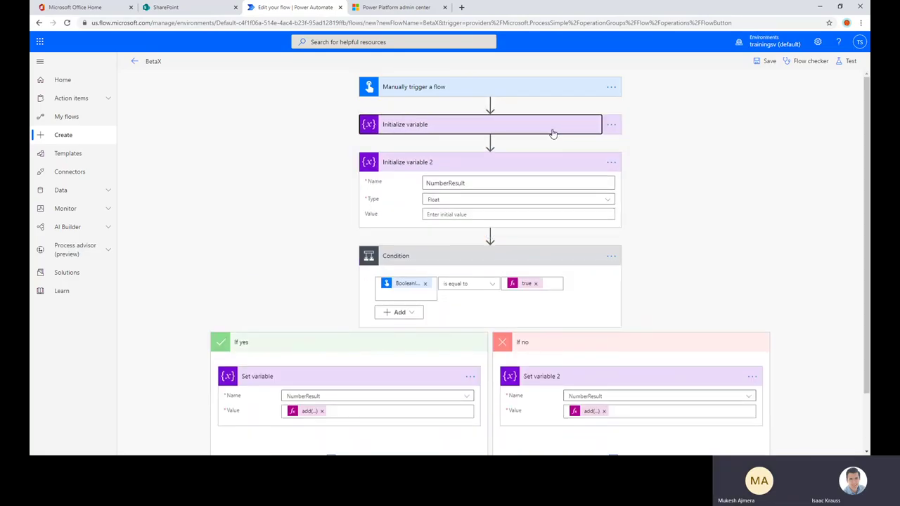
left_click(555, 169)
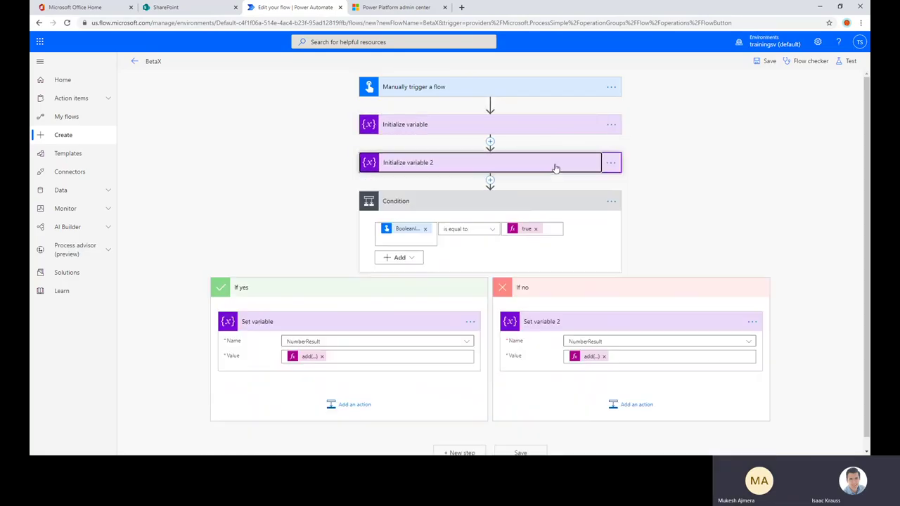
left_click(517, 127)
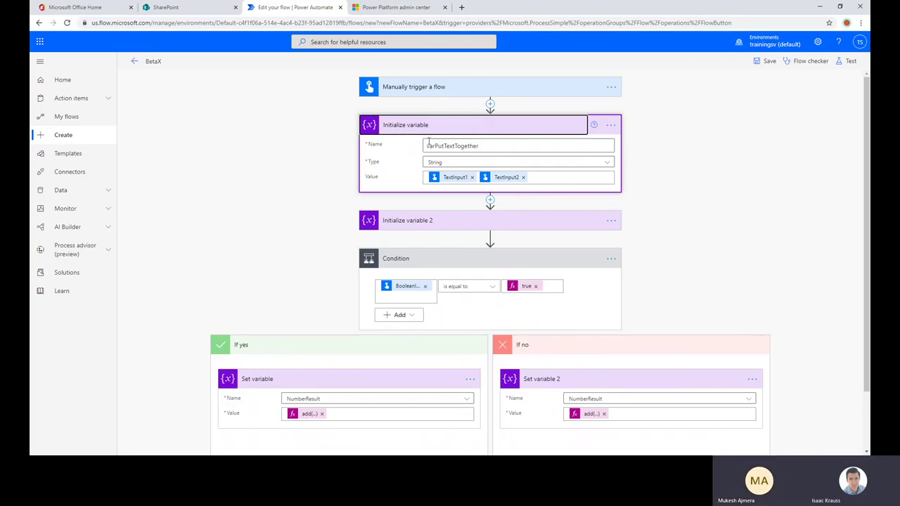
left_click(611, 126)
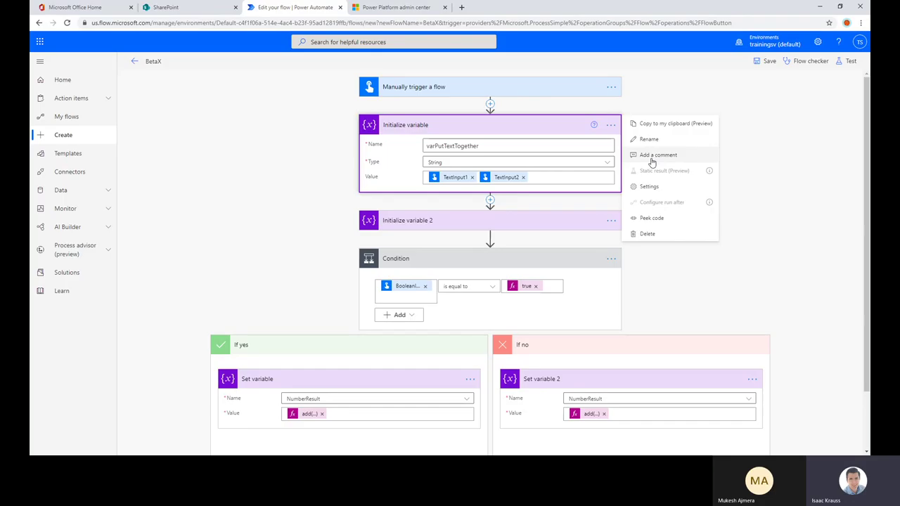
left_click(659, 156)
type("F")
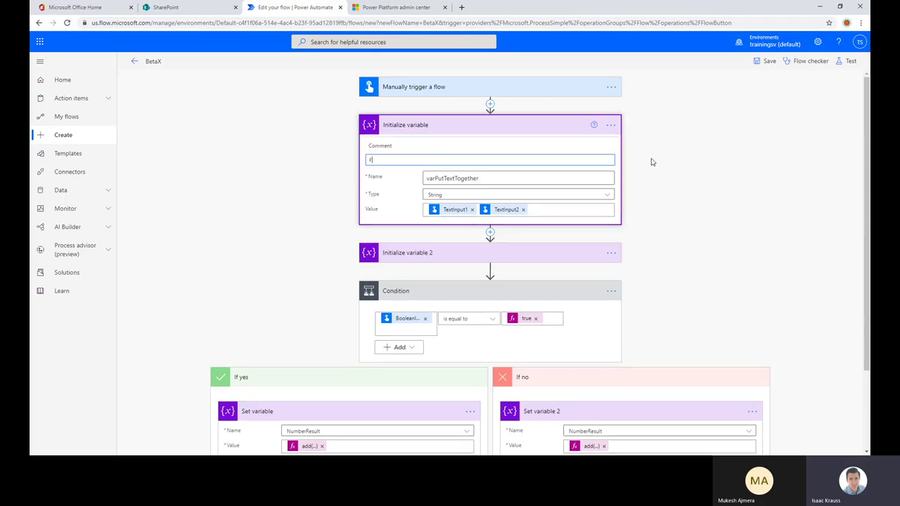
key("BackSpace")
type("Add logic to support scenarios")
type("when the values areemptuy")
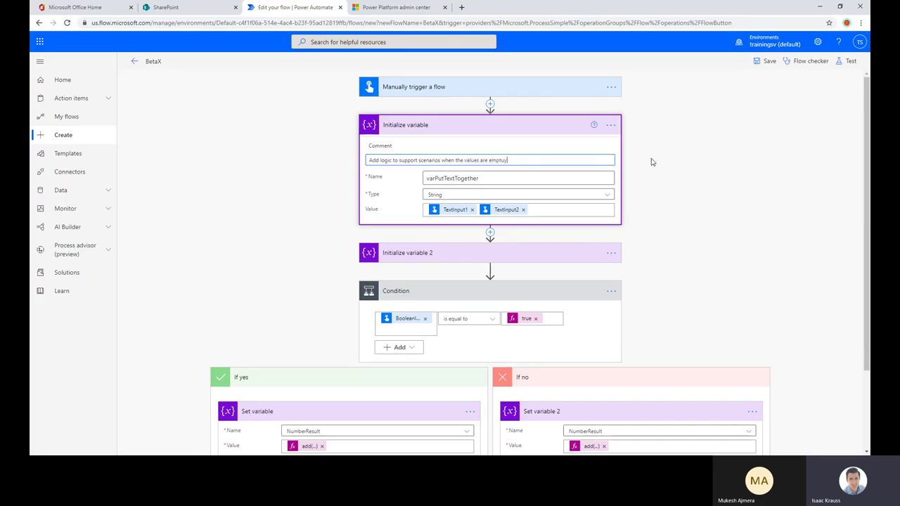
key("Return")
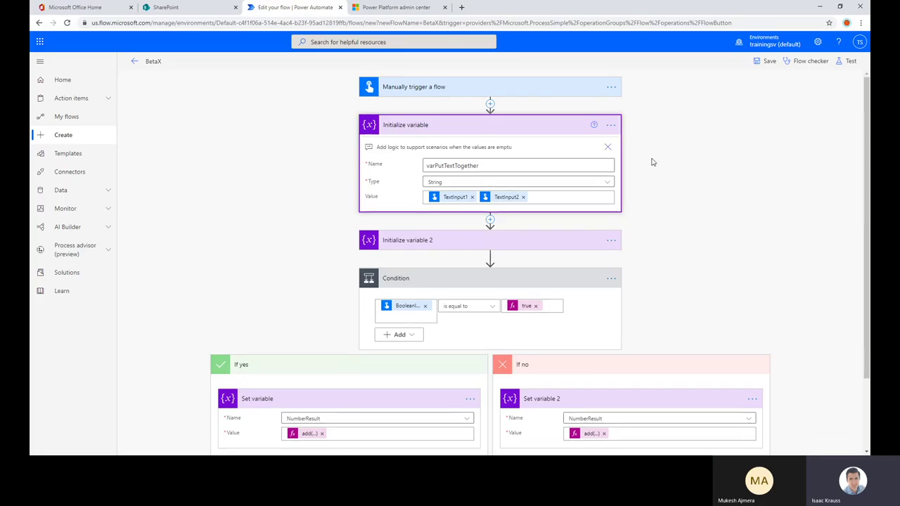
- Correct the last word of the varPutTextTogether action's comment to "empty"
left_click(611, 126)
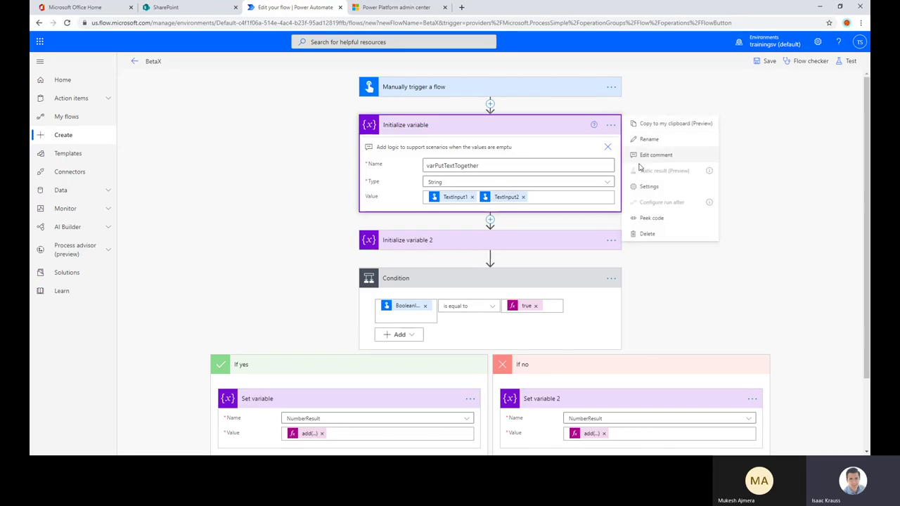
left_click(648, 140)
left_click(611, 125)
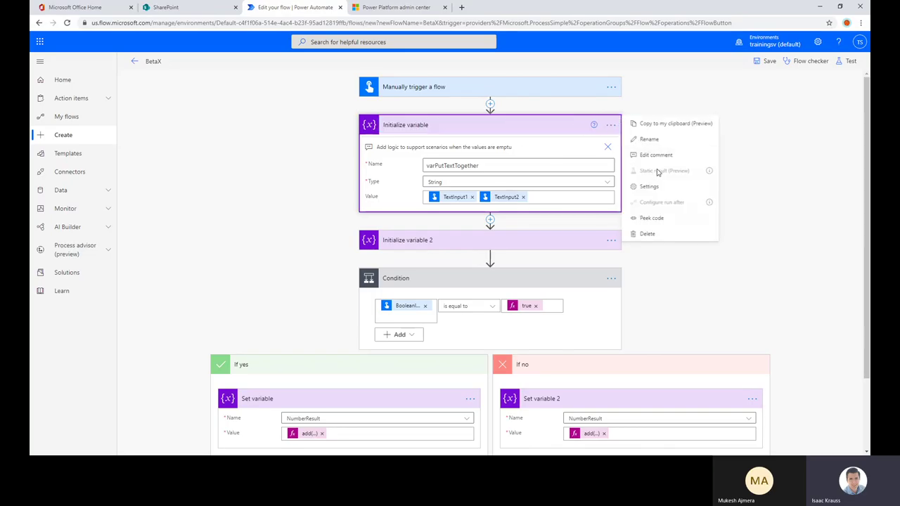
left_click(655, 154)
key("BackSpace")
type("y")
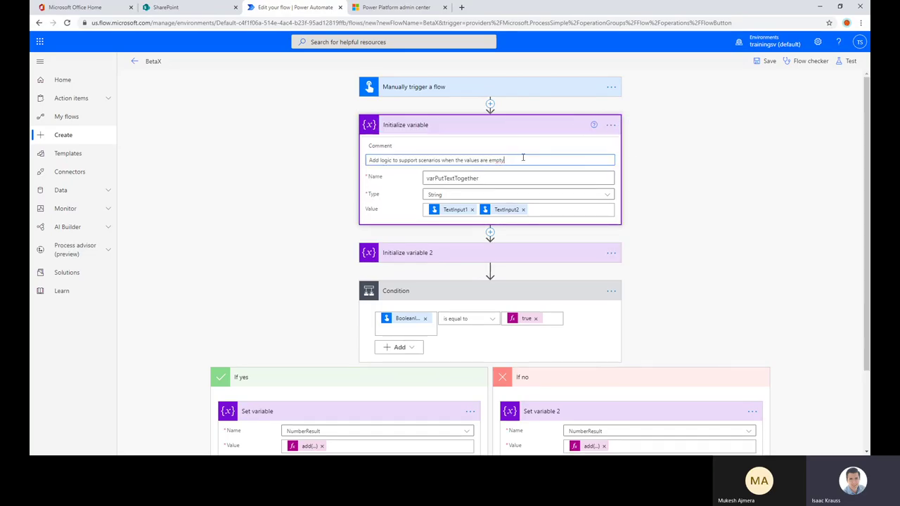
key("Return")
left_click(694, 142)
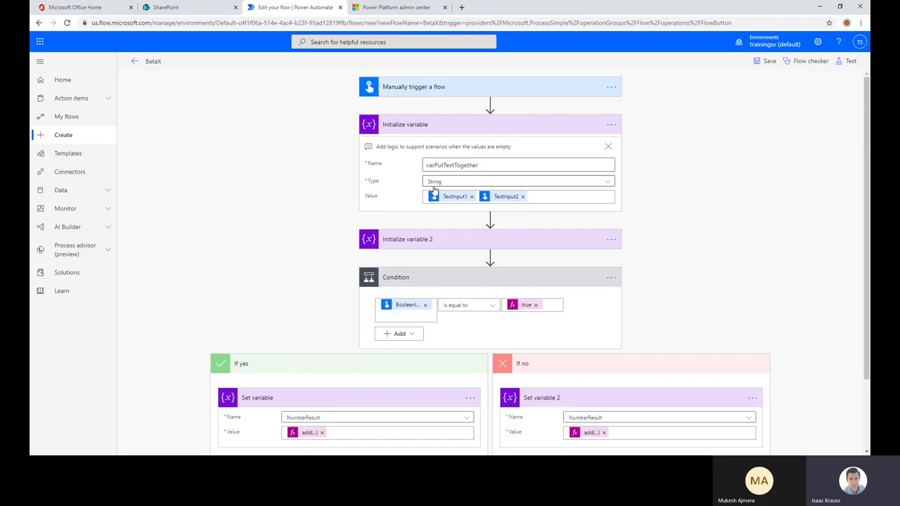
- Review the commented action, the Condition's branches and the NumberResult initialization, and collapse the Initialize variable actions
scroll(480, 289, "down", 2)
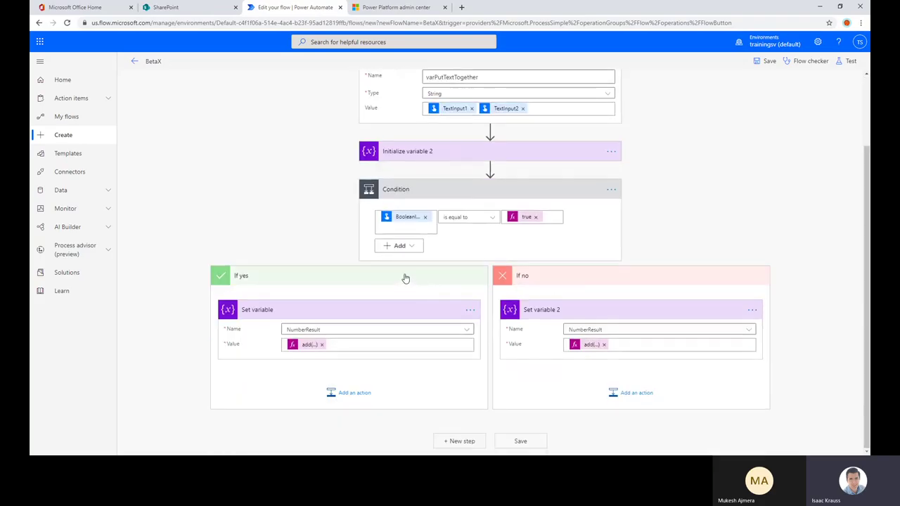
scroll(397, 271, "up", 2)
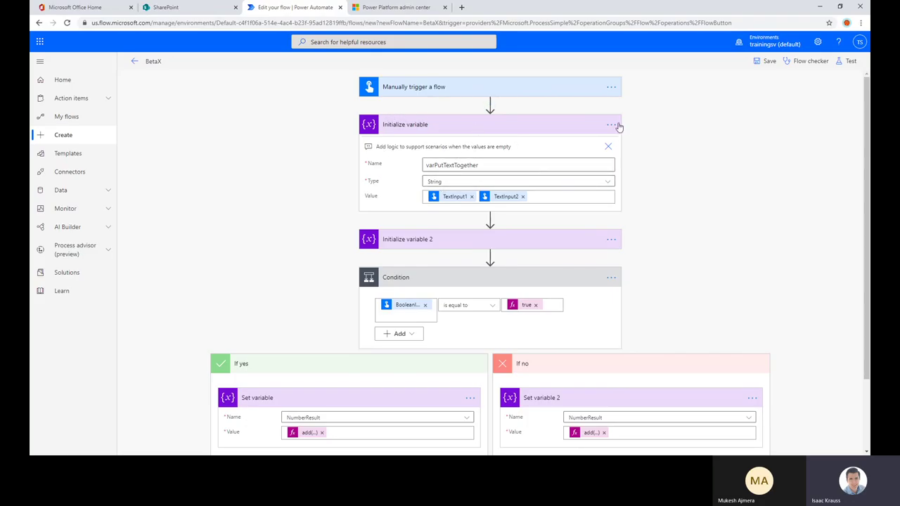
scroll(361, 376, "down", 2)
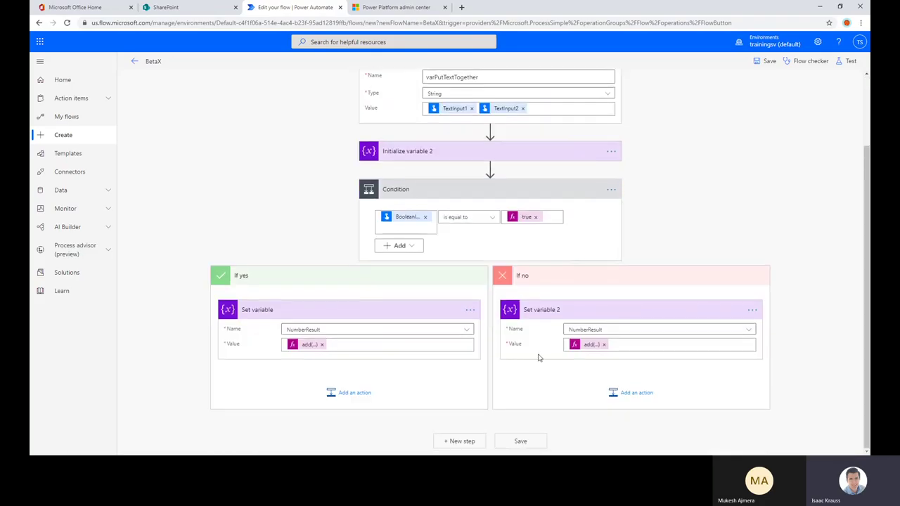
scroll(538, 358, "up", 2)
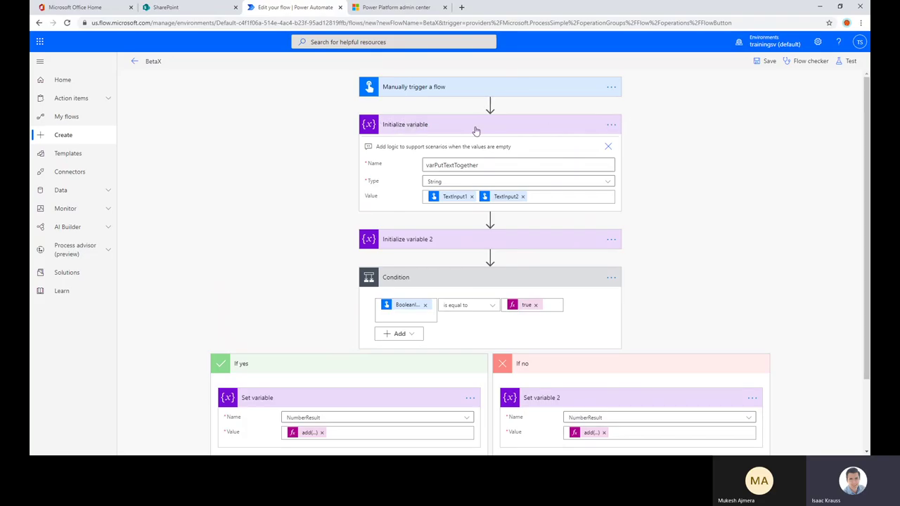
left_click(422, 241)
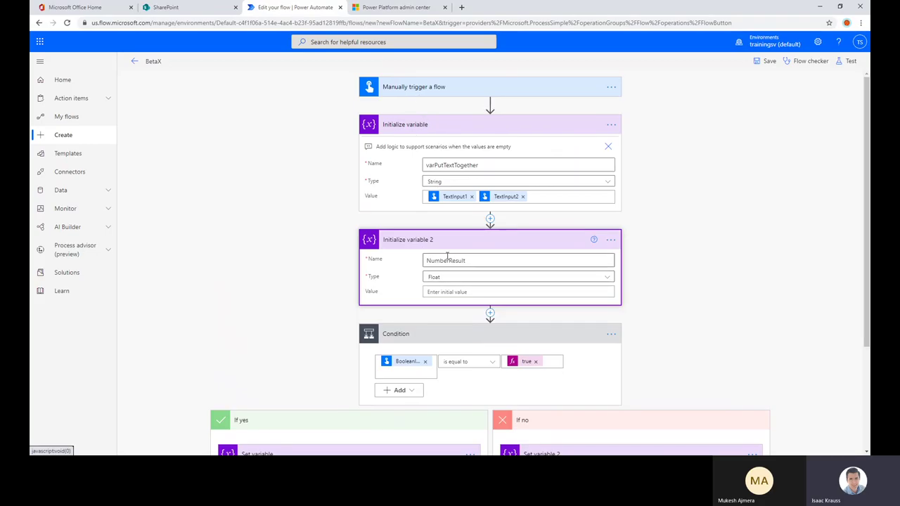
left_click(453, 127)
left_click(453, 165)
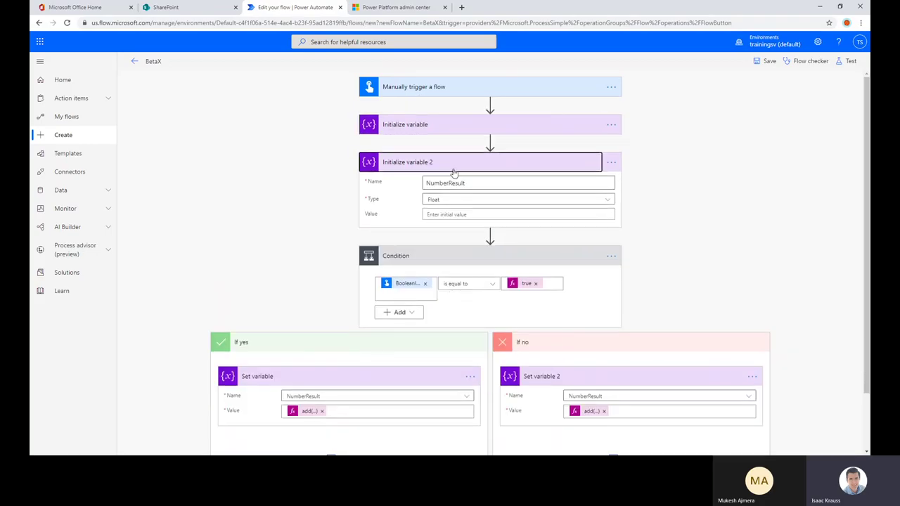
- Rename the action that initializes the text variable to "Initialize variable varPutTextTogether"
left_click(469, 124)
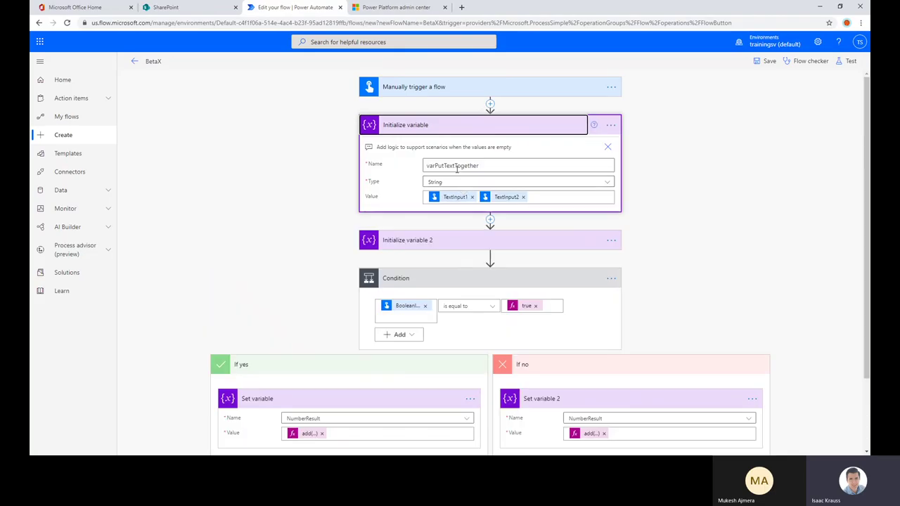
left_click(456, 240)
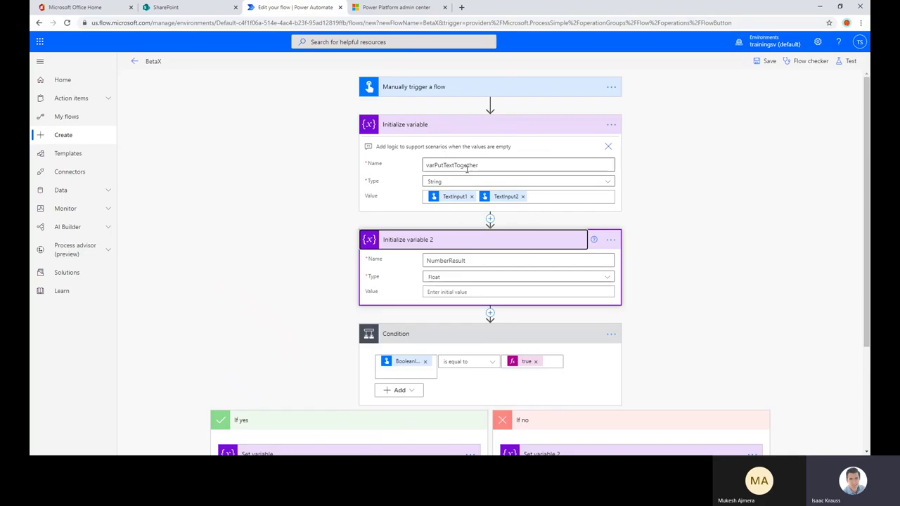
left_click(610, 124)
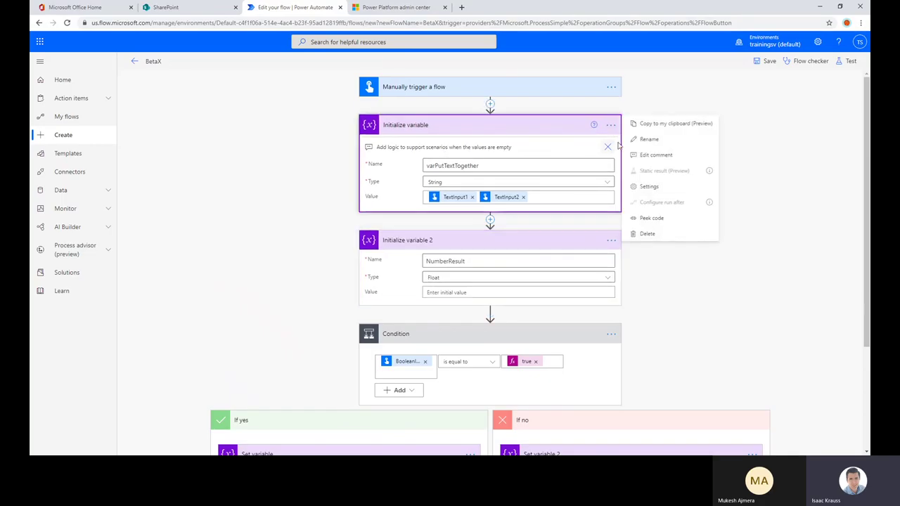
left_click(629, 143)
key("End")
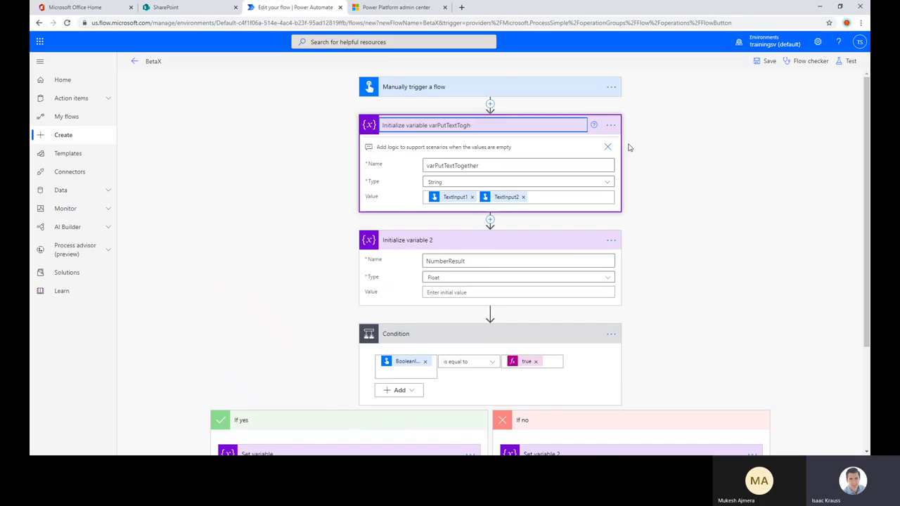
- Rename the Initialize variable 2 action to "Initialize variable NumberResult"
left_click(610, 239)
left_click(647, 254)
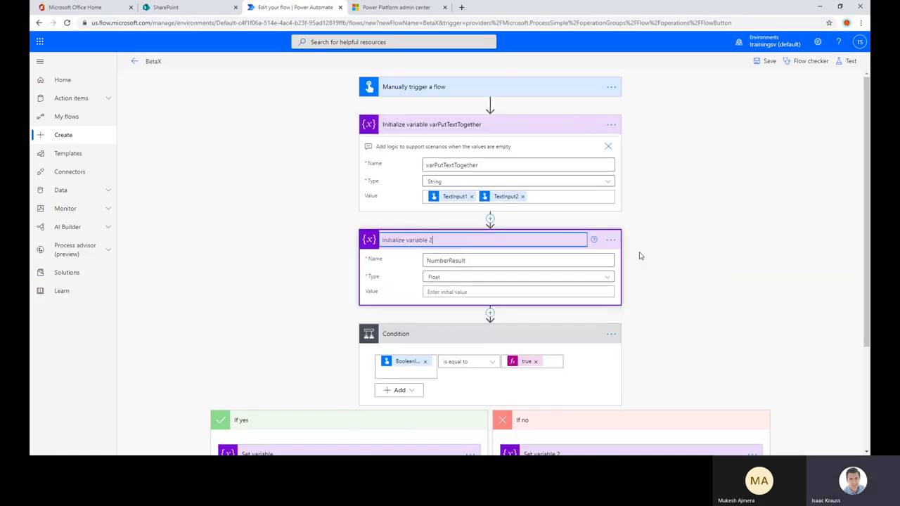
type("NumberResult")
left_click(707, 242)
- Rename the Set variable action in the If yes branch to "Set variable NumberResult using addition"
scroll(745, 190, "down", 2)
left_click(470, 309)
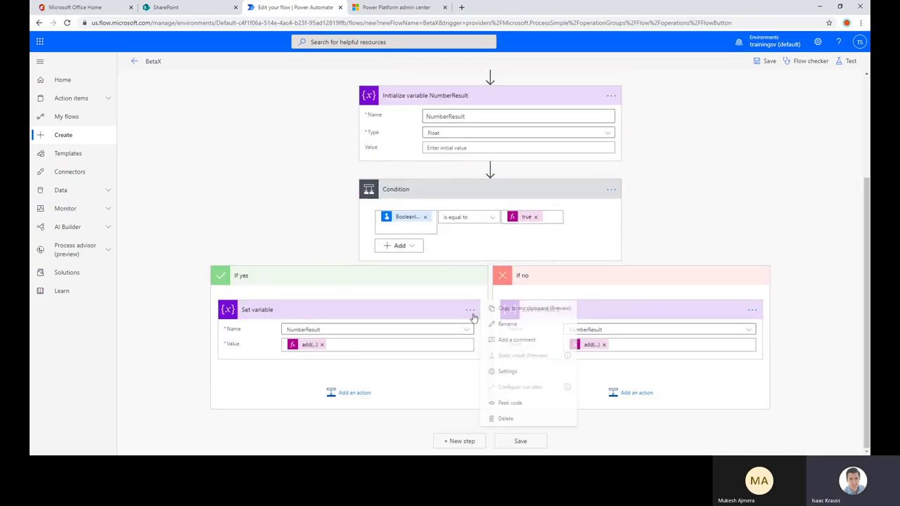
left_click(501, 324)
key("End")
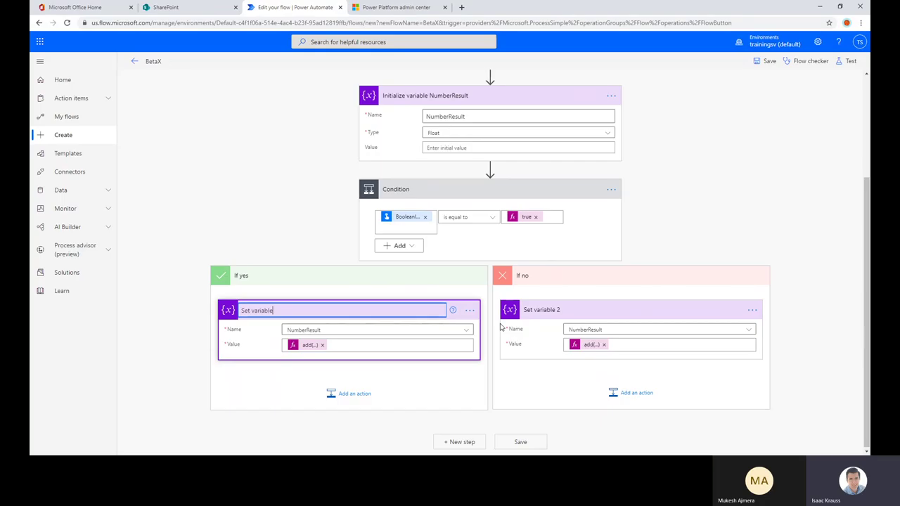
type("NumberRe")
key("BackSpace")
key("BackSpace")
type("sul")
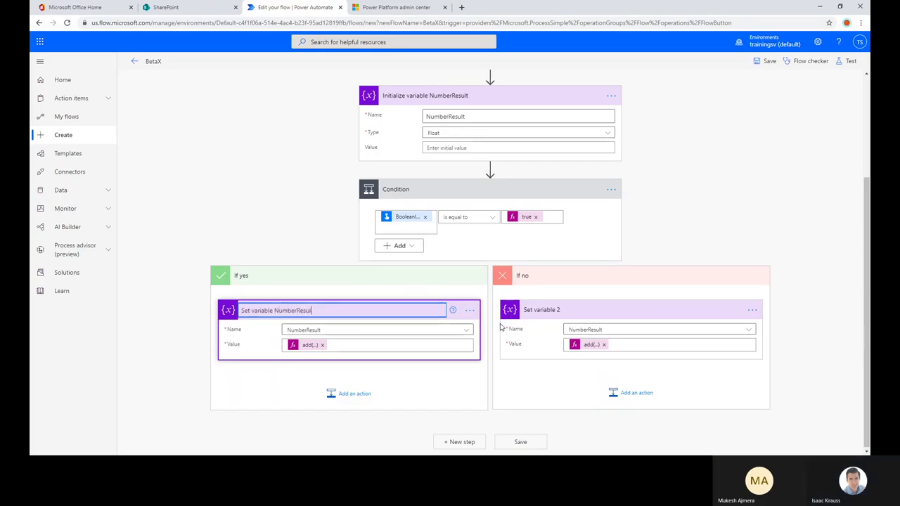
type("t with")
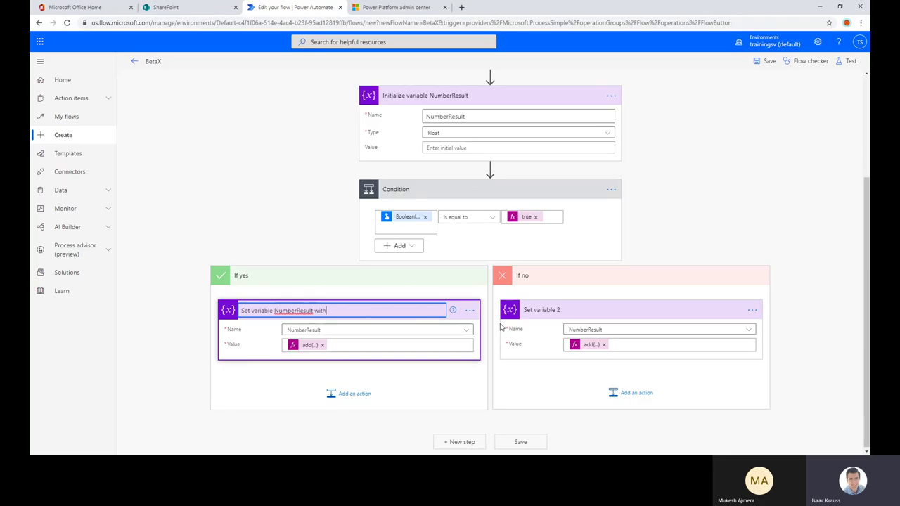
key("BackSpace")
key("BackSpace")
key("BackSpace")
key("BackSpace")
type("using addi")
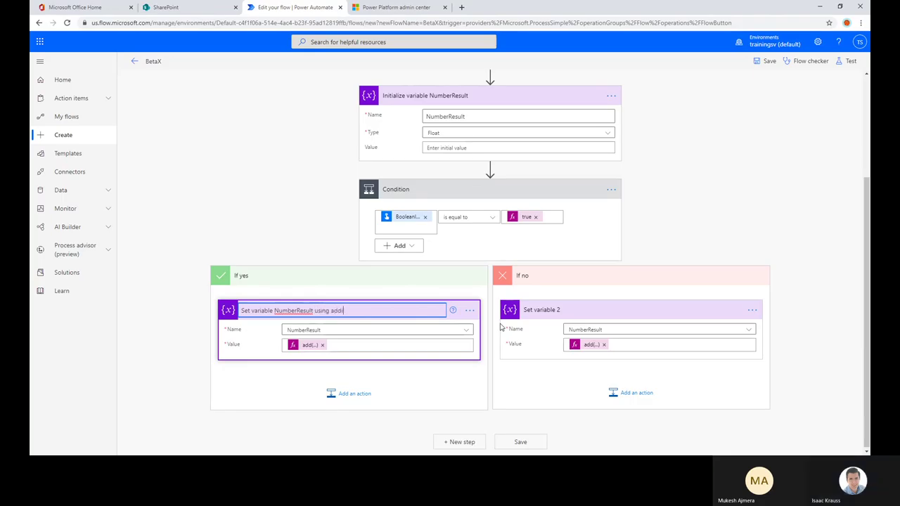
type("tion")
key("Return")
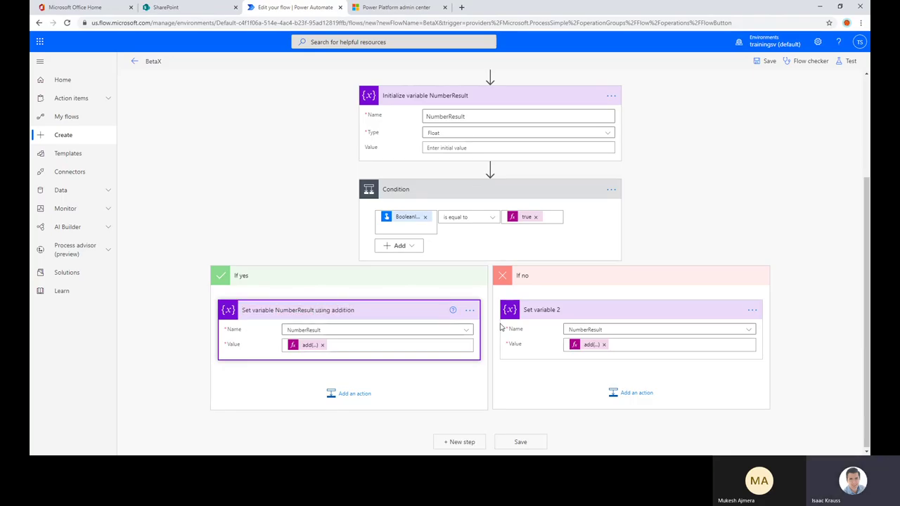
- Rename the Set variable 2 action in the If no branch to "Set variable NumberResult using substraction"
left_click(752, 310)
left_click(776, 325)
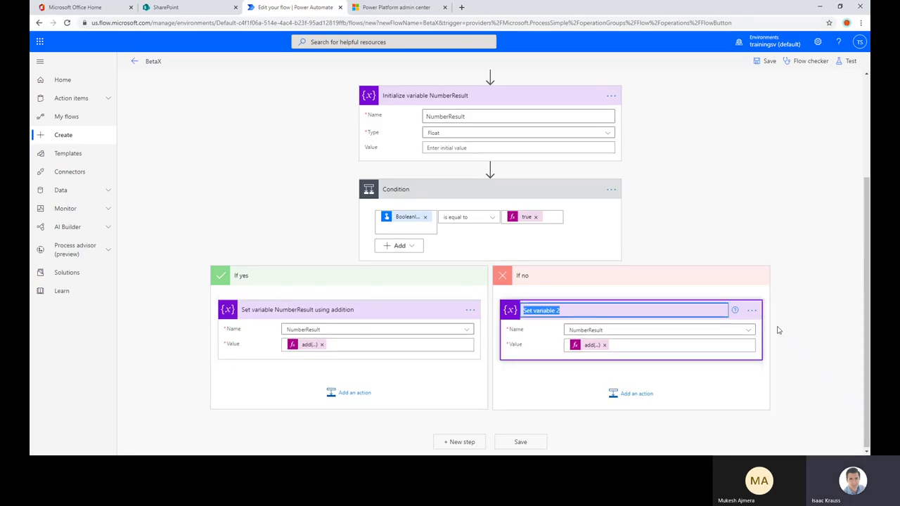
key("End")
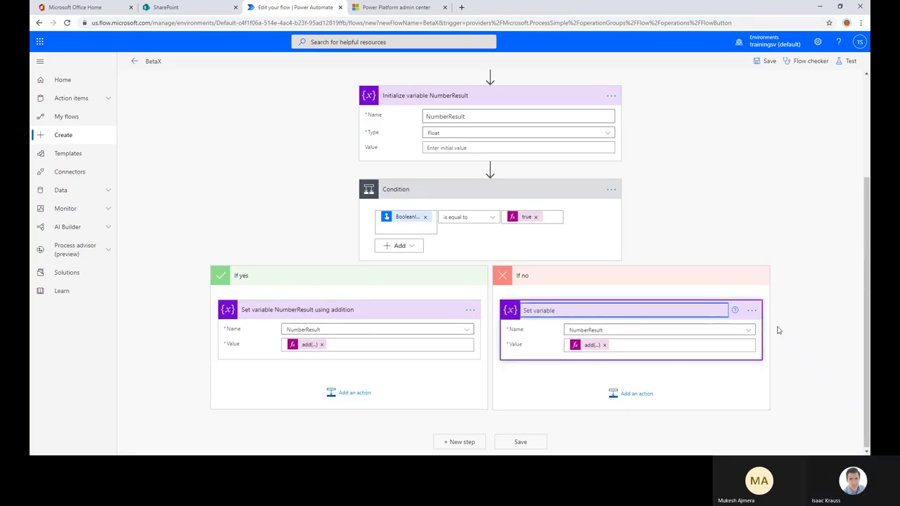
key("BackSpace")
key("BackSpace")
type("NumberRe")
type("sulk")
type(" using s")
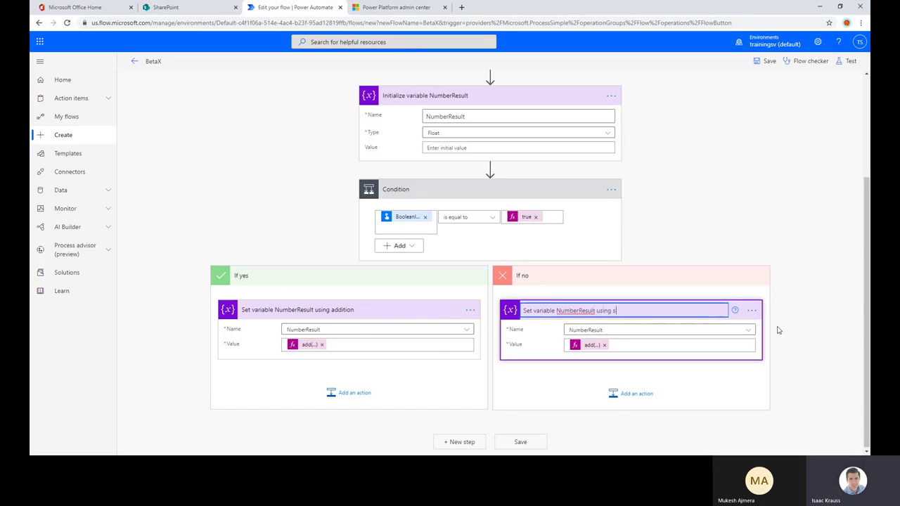
type("ubstraction")
left_click(815, 239)
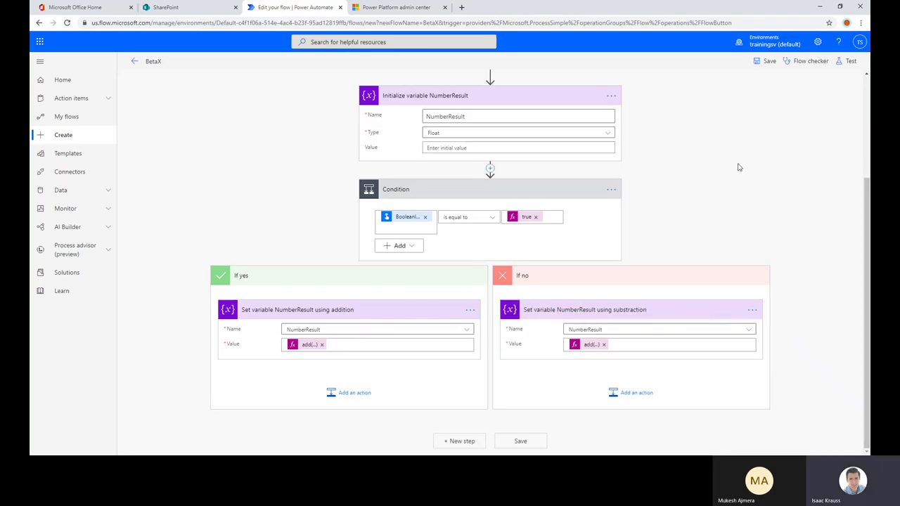
- Rename the Condition action to "Condition to validate if BooleanInput is true"
left_click(757, 67)
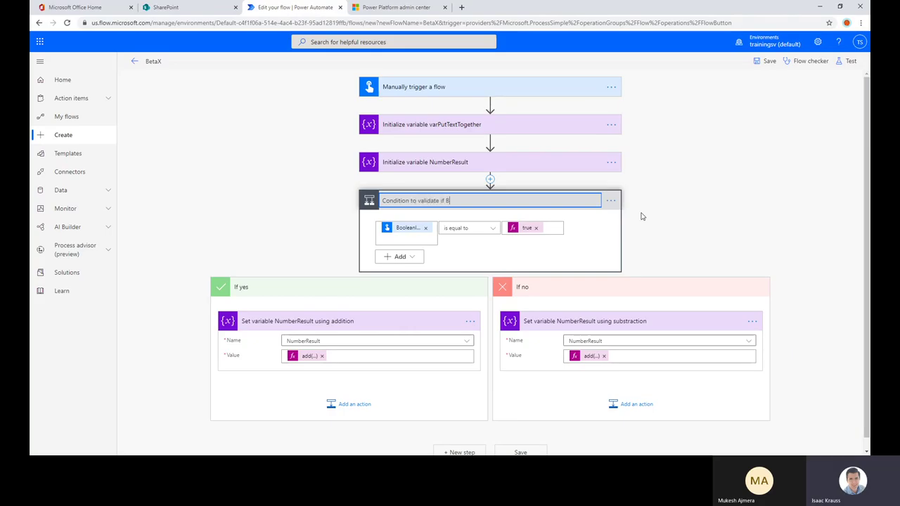
type("ooleanInput is true")
left_click(683, 206)
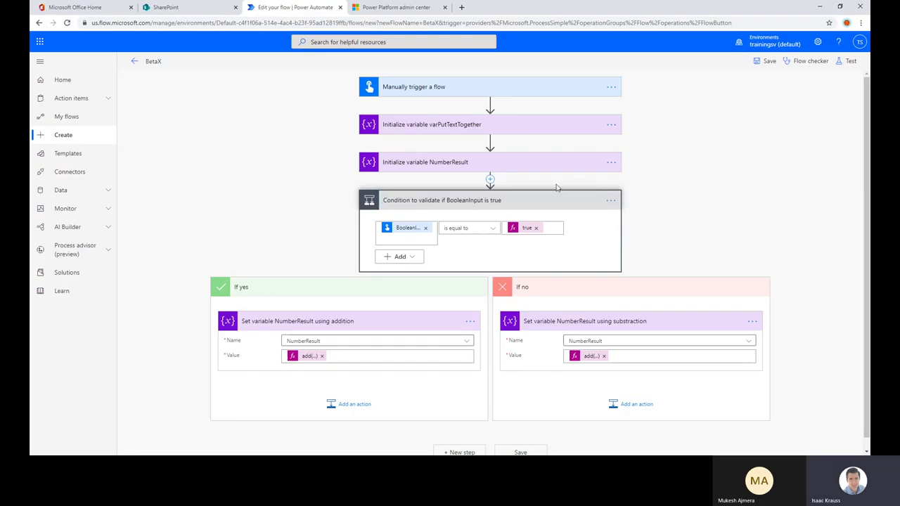
- Save the BetaX flow and reopen it for editing from its details page
left_click(544, 202)
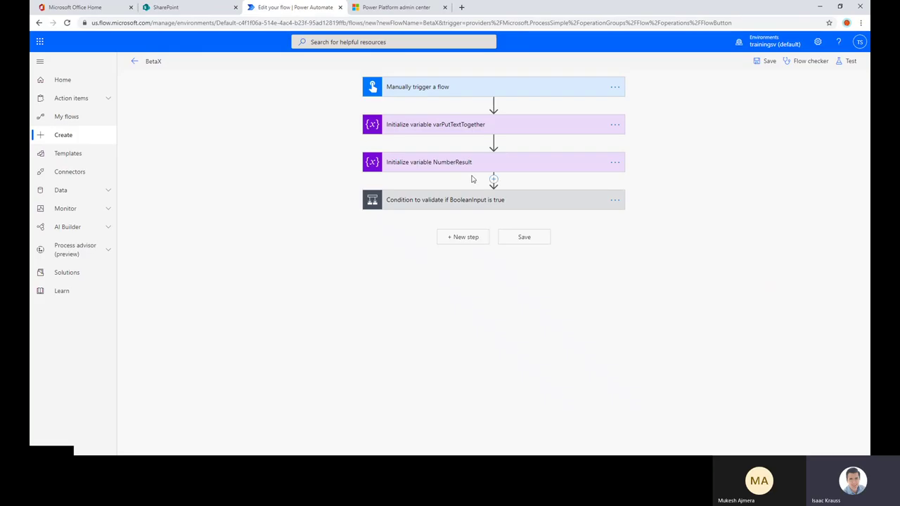
left_click(527, 207)
left_click(769, 62)
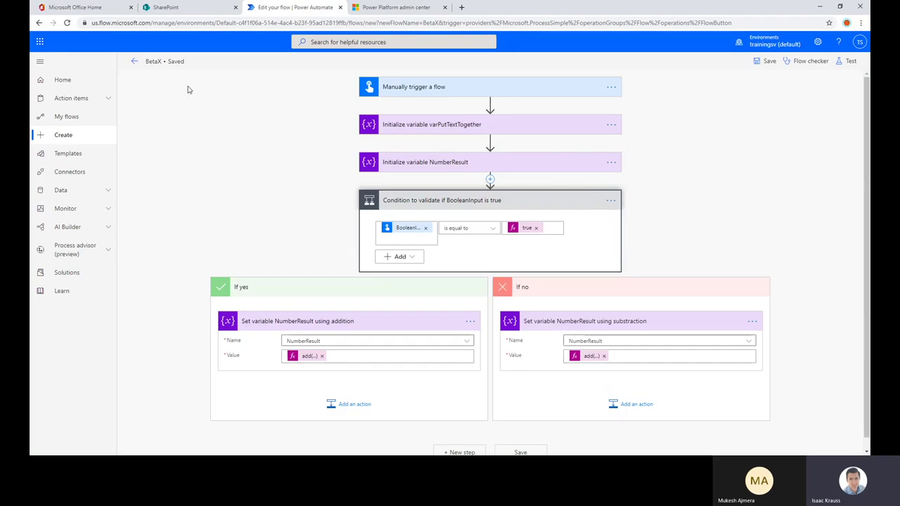
left_click(134, 61)
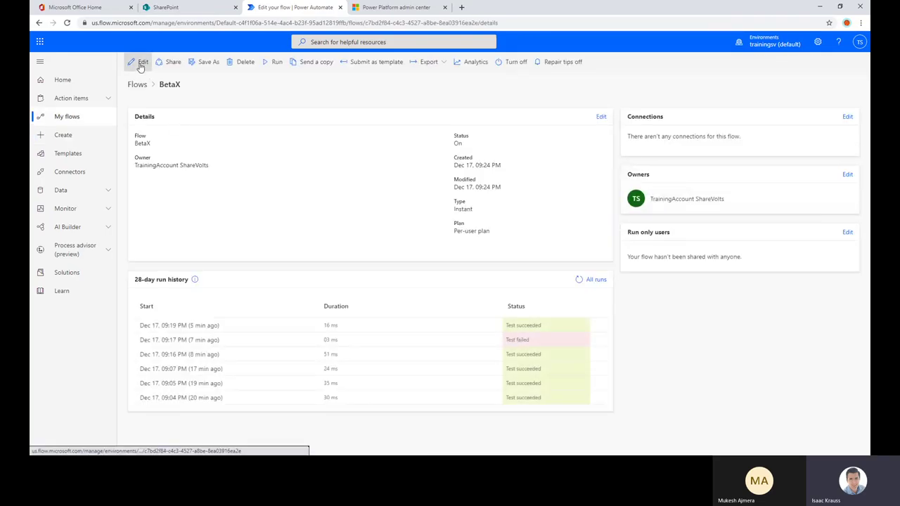
left_click(141, 62)
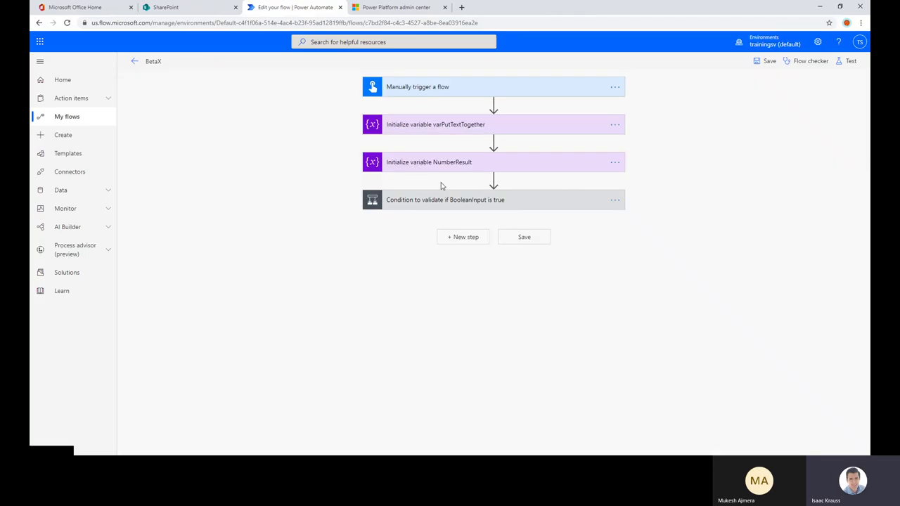